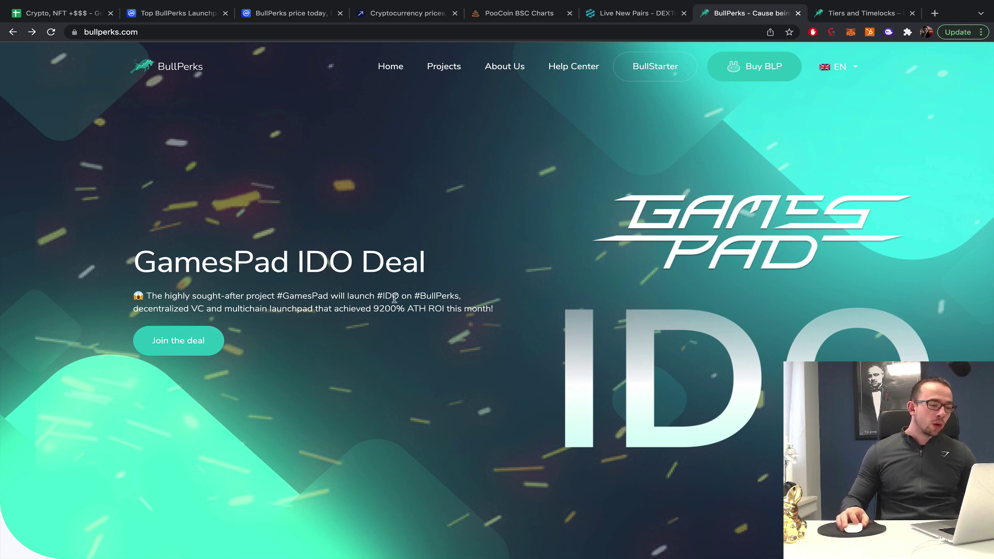
Step: Scroll down the BullPerks homepage past the GamesPad IDO banner to the Projects list
scroll(412, 303, down, 2)
scroll(466, 272, down, 5)
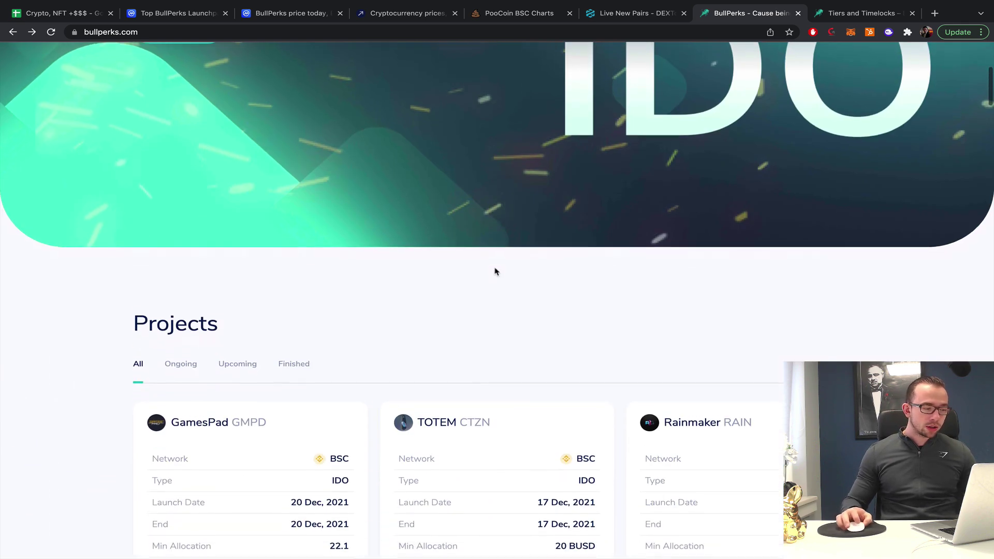
Step: Read the Tiers and Timelocks article's BLP requirements, from Copper Bull (1500) to Platinum Bull (250K)
click(857, 13)
scroll(734, 164, up, 2)
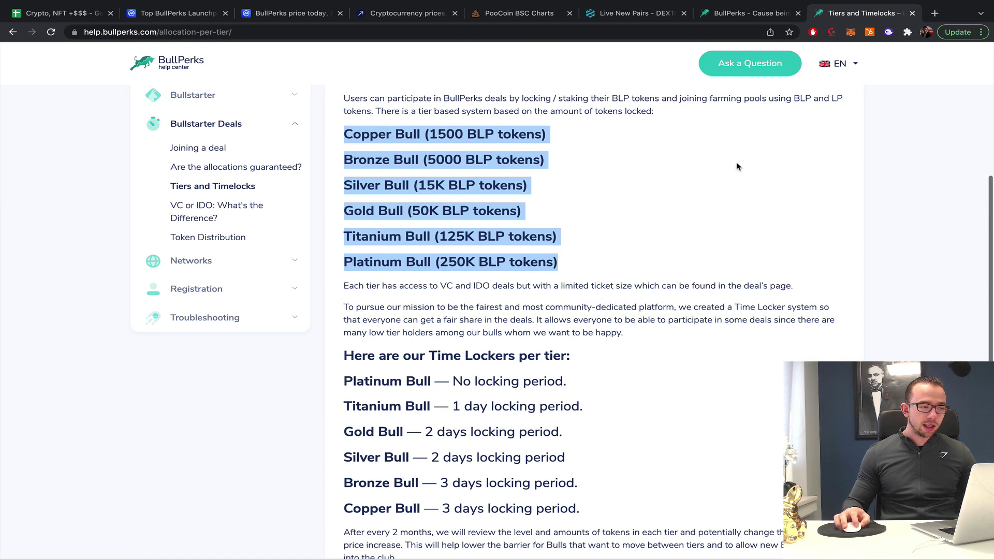
click(554, 186)
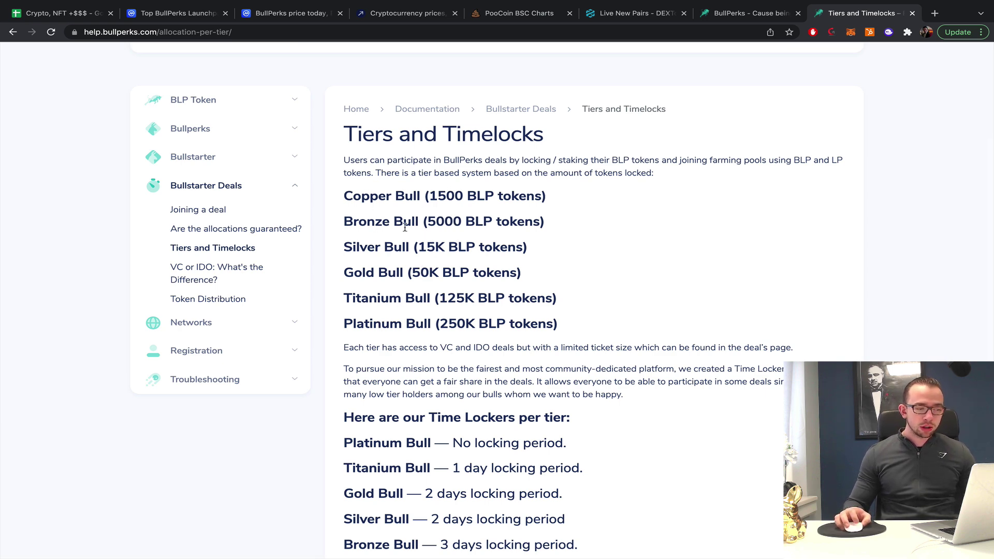
scroll(405, 227, down, 1)
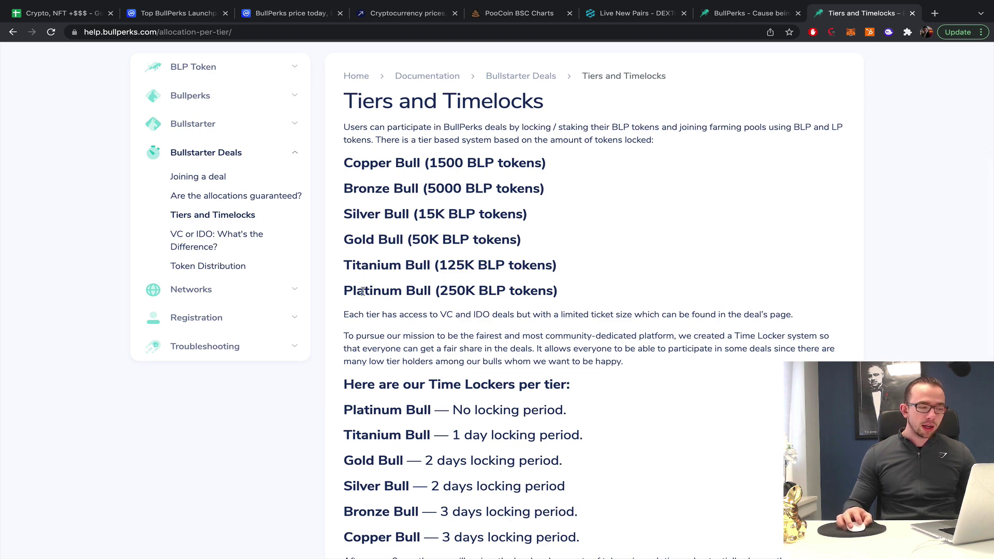
scroll(469, 306, down, 2)
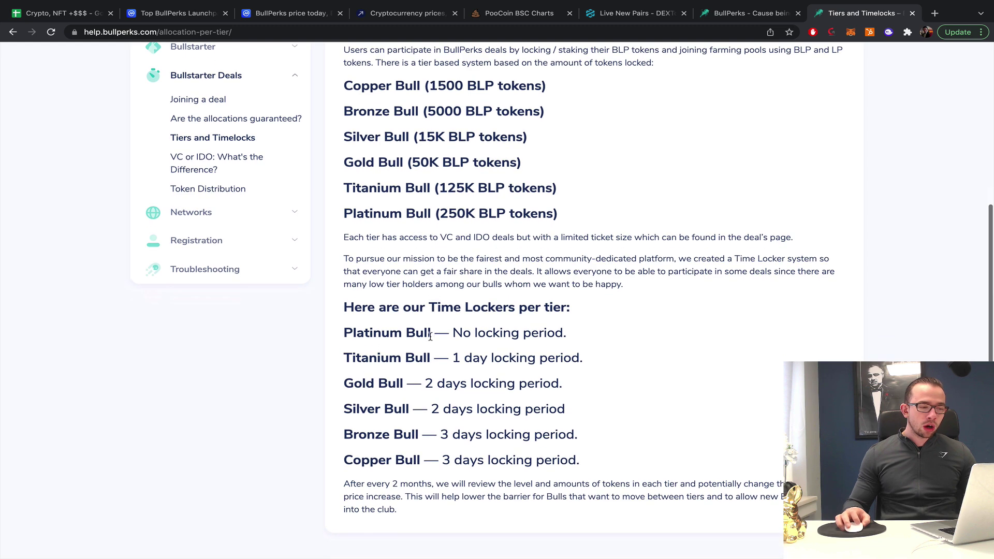
scroll(507, 300, down, 1)
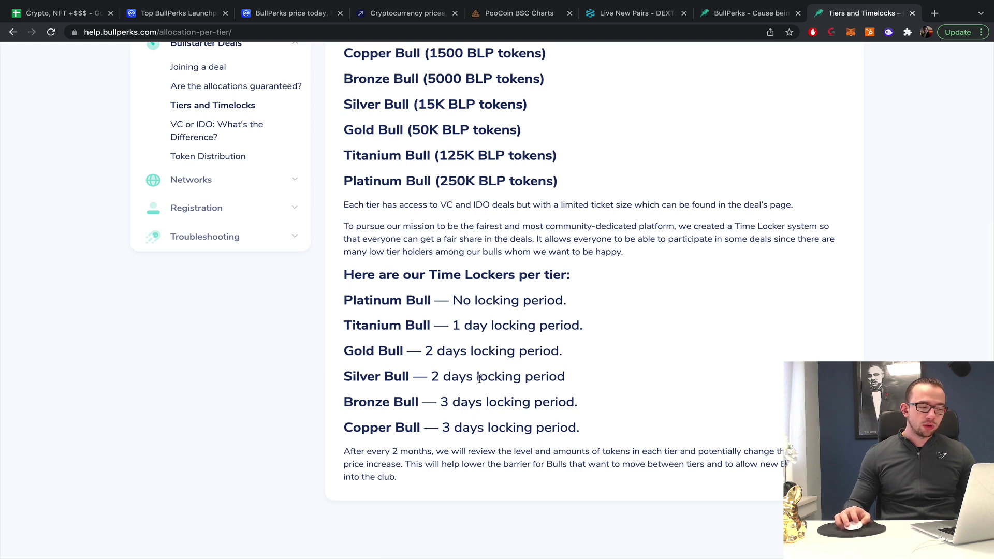
scroll(540, 427, up, 1)
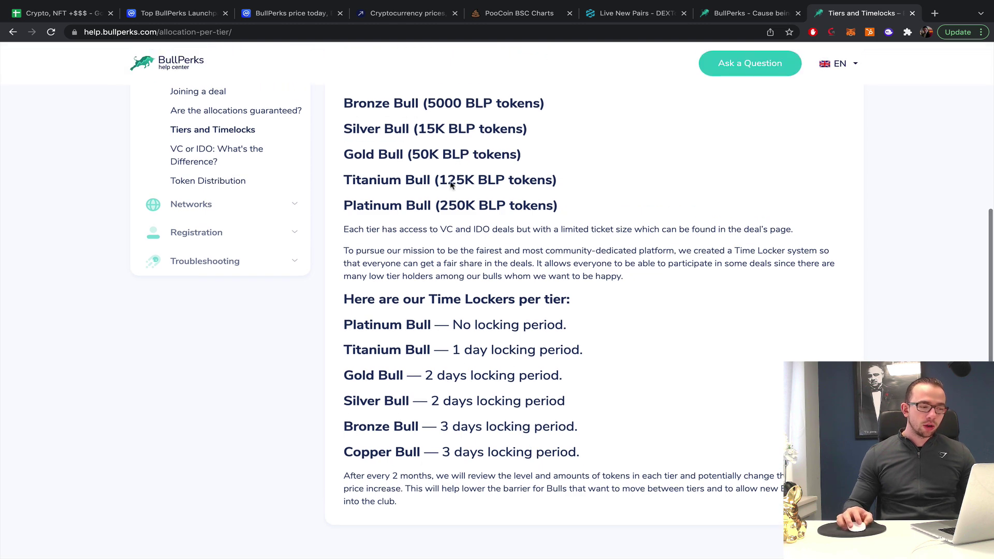
scroll(380, 94, up, 2)
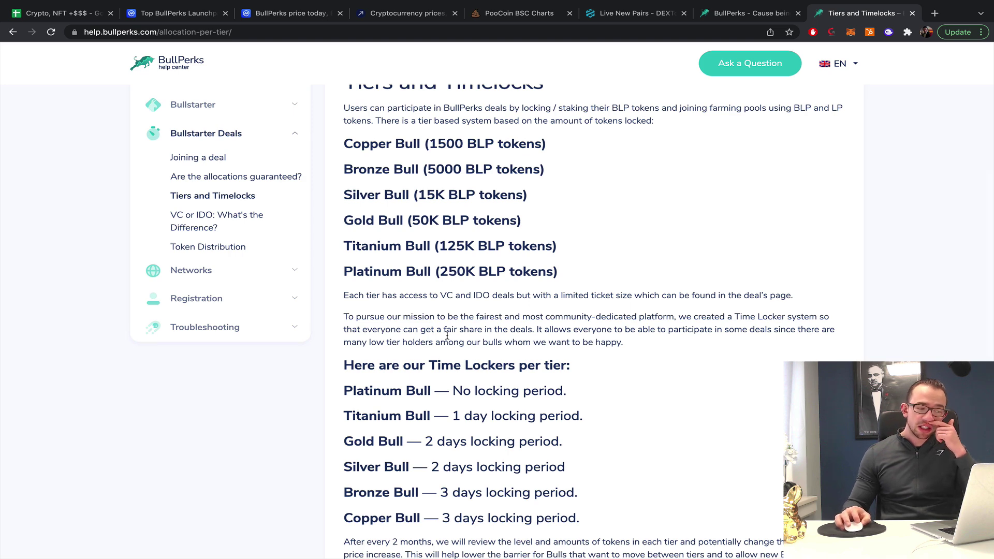
scroll(446, 348, down, 1)
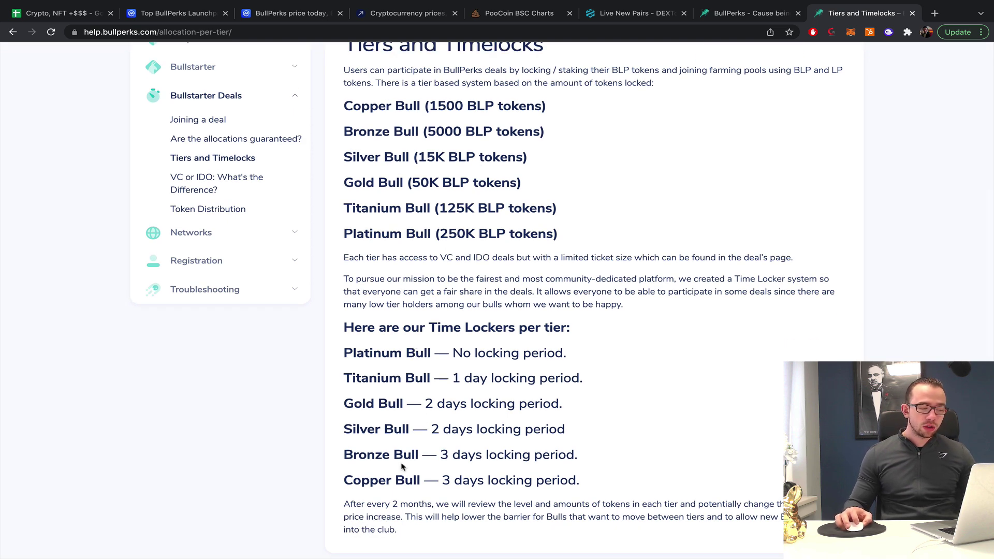
scroll(401, 462, down, 1)
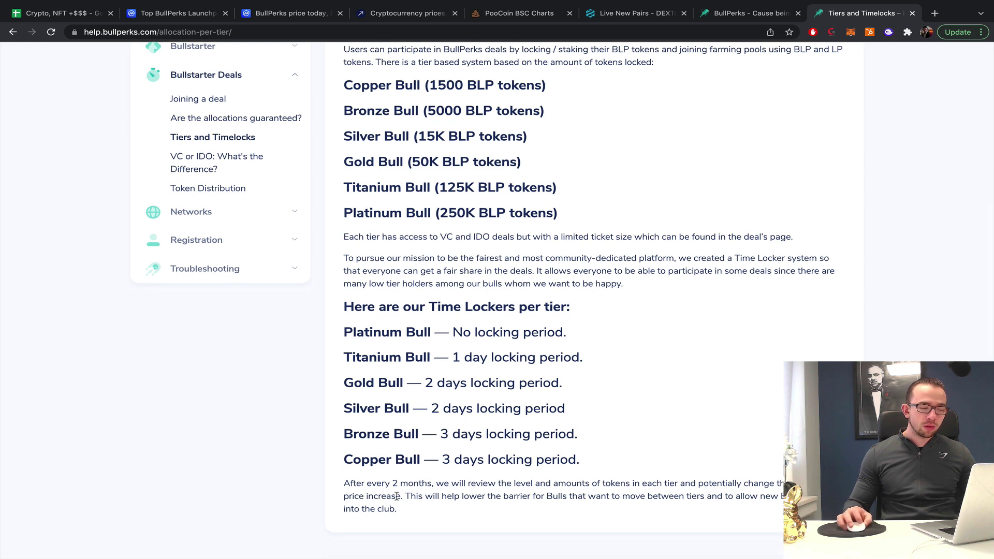
scroll(633, 406, up, 3)
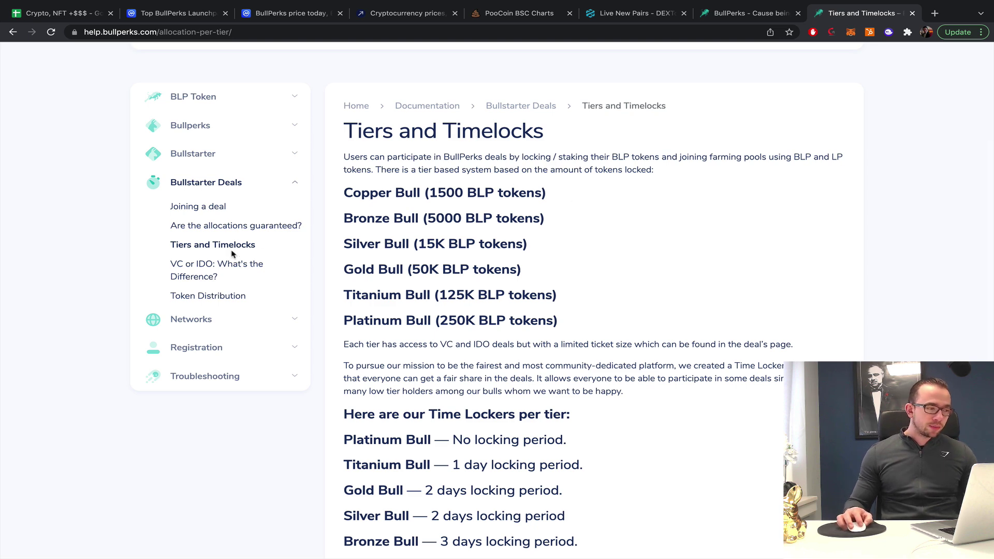
Step: Read the 'Are the allocations guaranteed?' article on FCFS deals for non-Platinum tiers
click(242, 226)
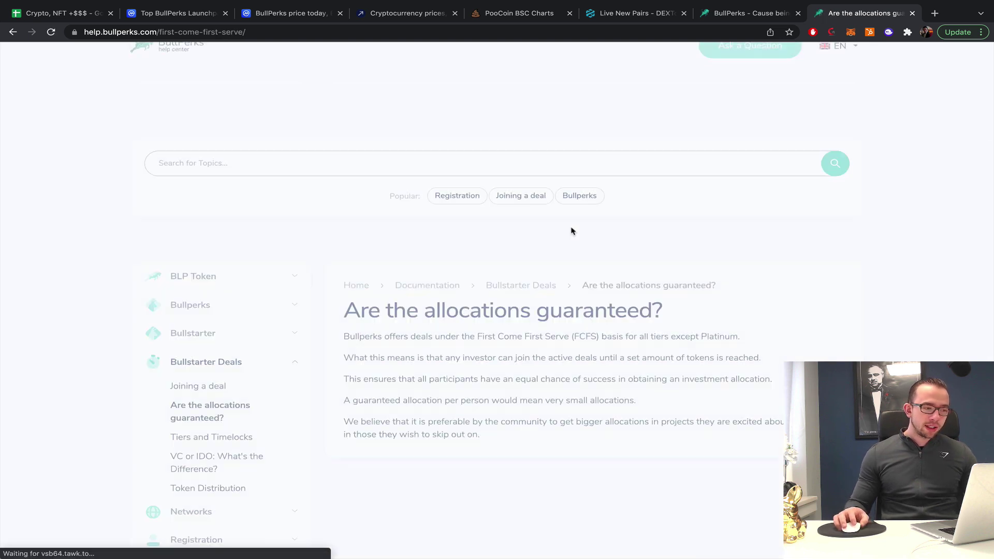
scroll(465, 264, down, 1)
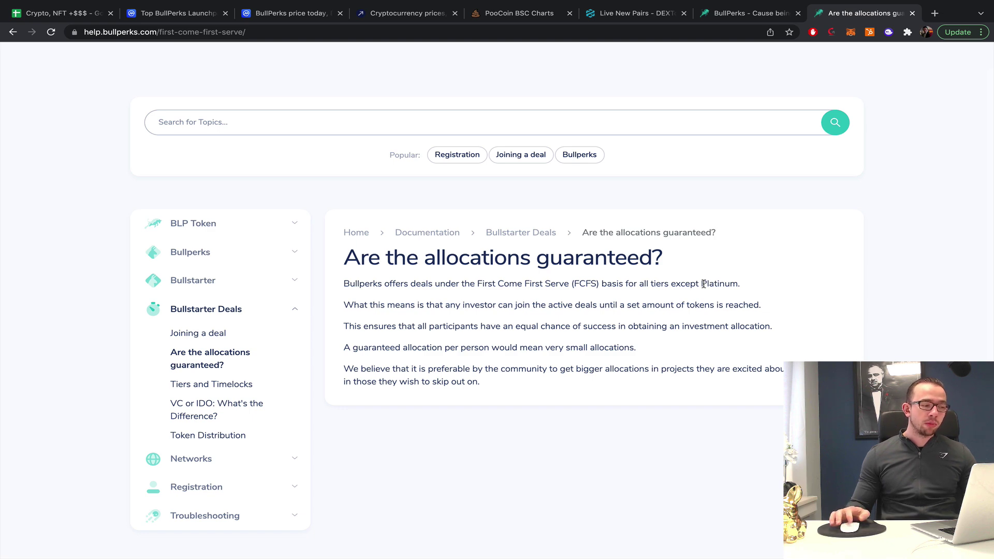
Step: Return to the BullPerks homepage and scroll to the Projects list
click(730, 13)
scroll(671, 240, down, 8)
scroll(717, 243, down, 20)
scroll(717, 243, down, 20)
scroll(717, 245, up, 20)
scroll(717, 244, up, 15)
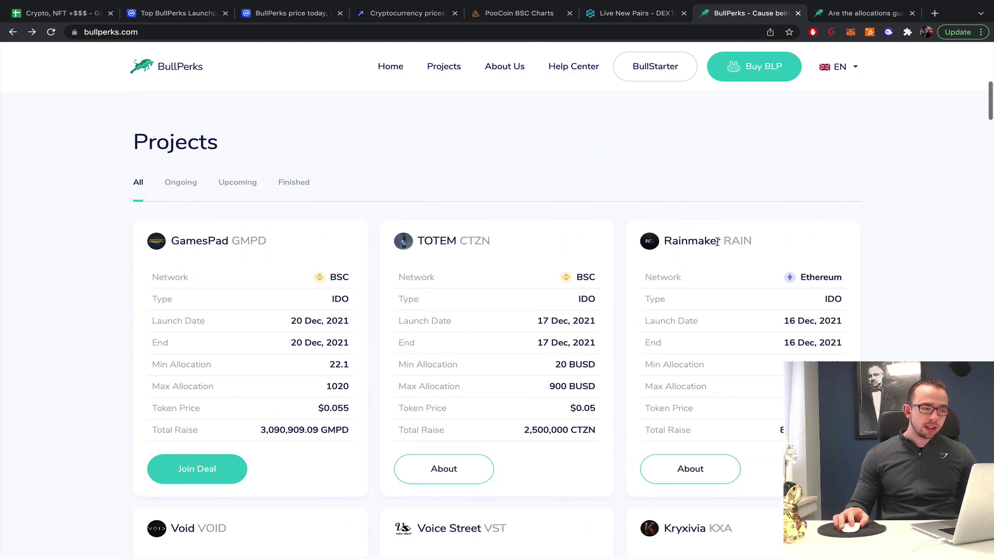
Step: Filter projects to Finished and browse the TOTEM, Rainmaker and Void deal cards
click(176, 185)
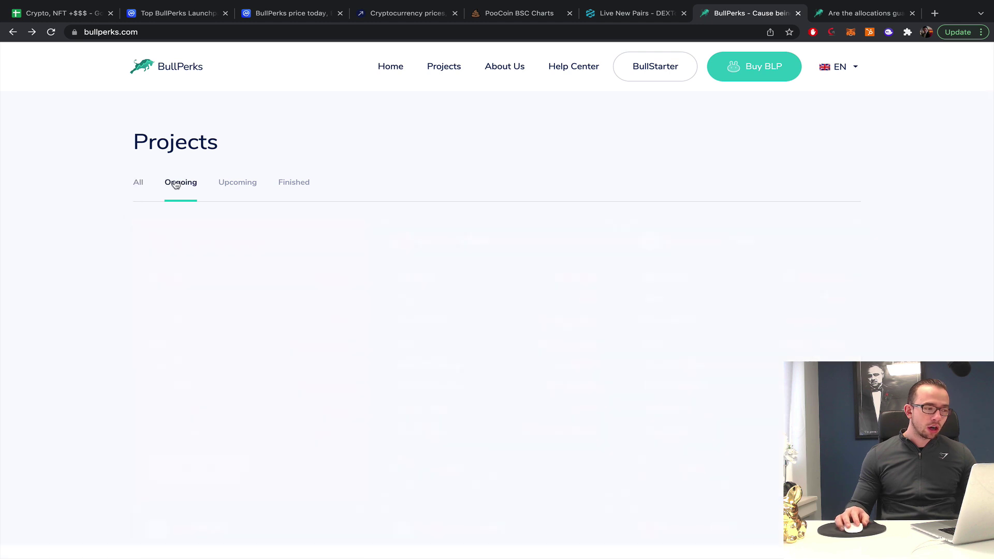
click(239, 188)
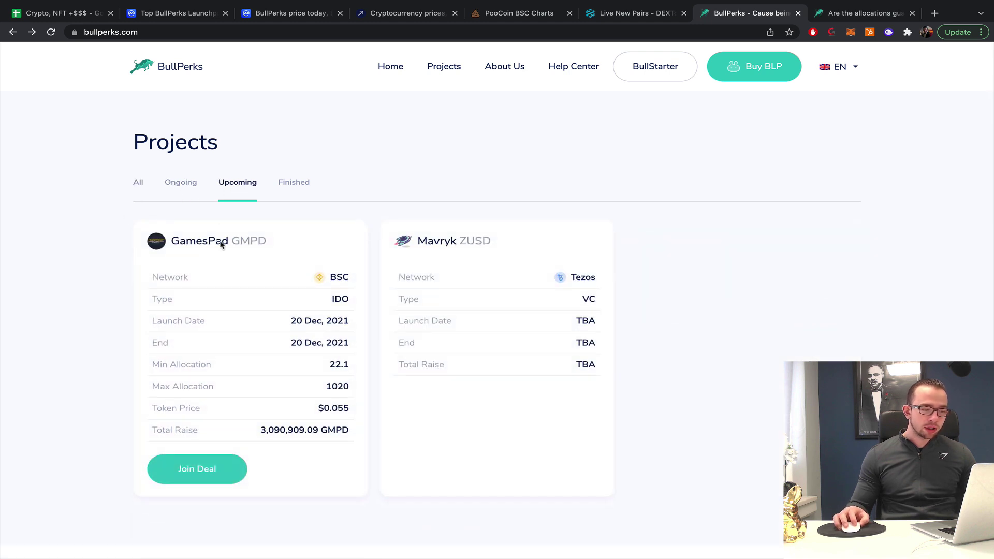
click(304, 185)
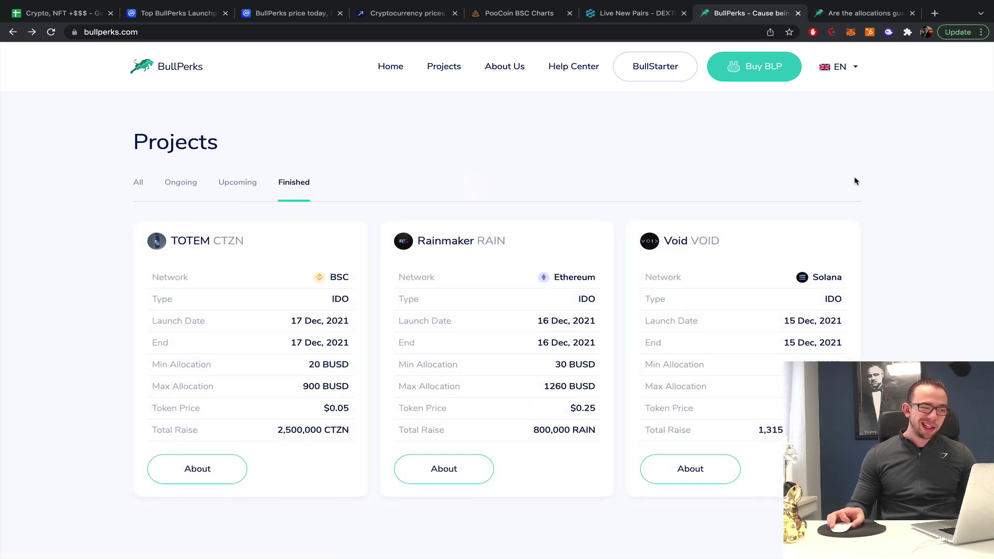
scroll(912, 179, down, 5)
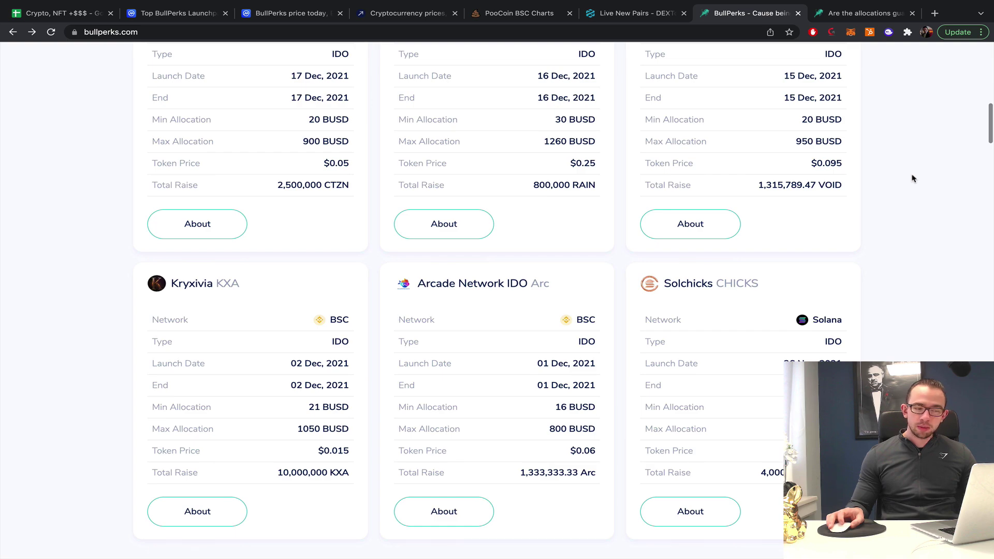
scroll(912, 178, up, 5)
scroll(913, 178, down, 13)
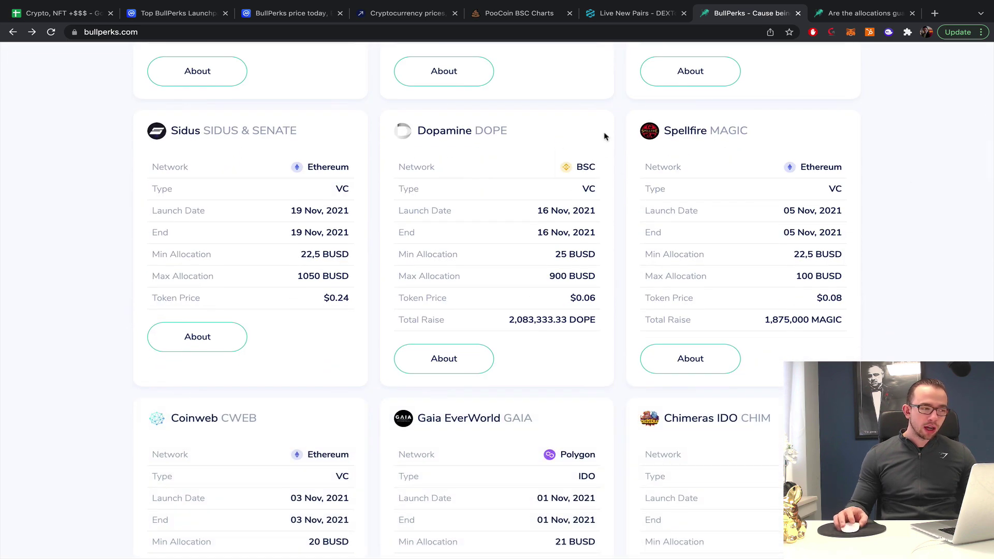
scroll(607, 118, up, 13)
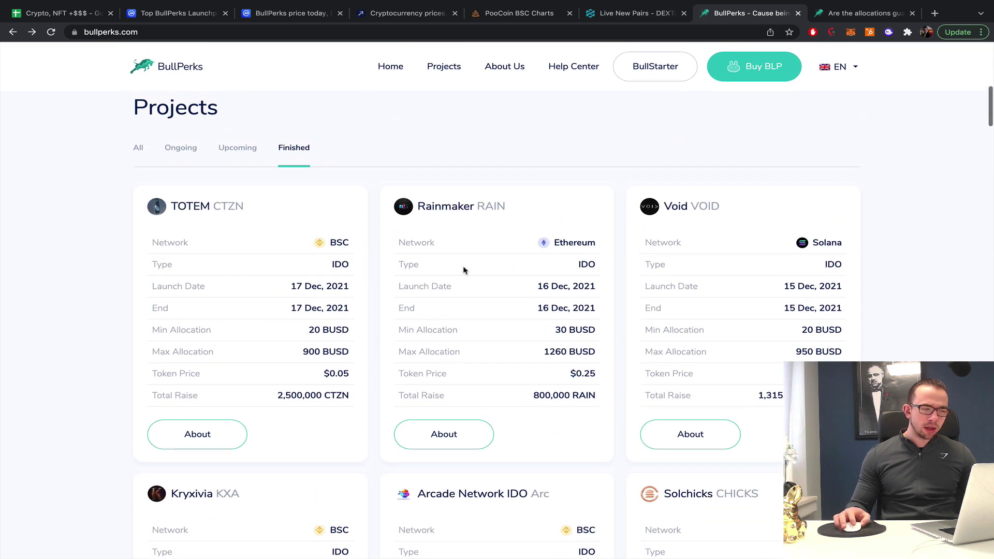
scroll(752, 225, down, 1)
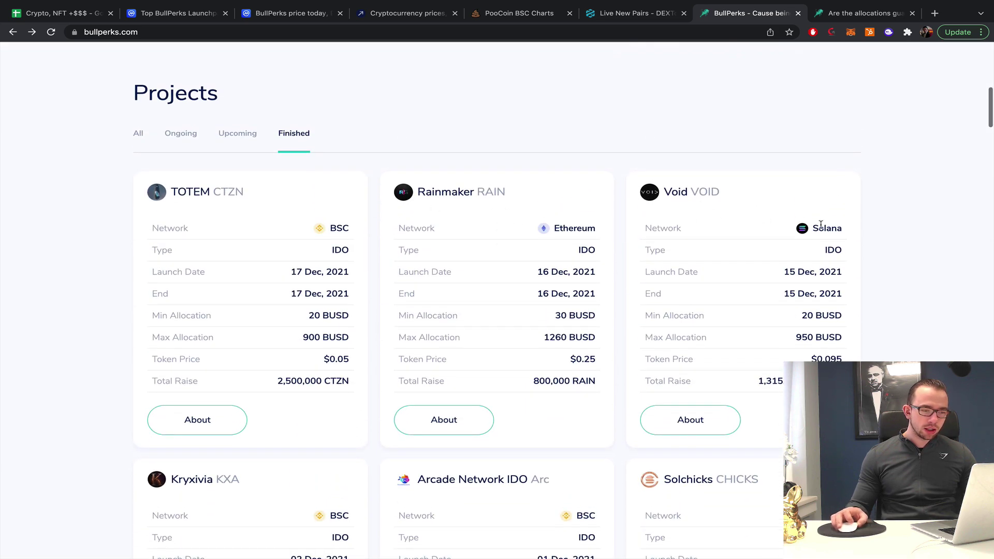
scroll(559, 237, down, 12)
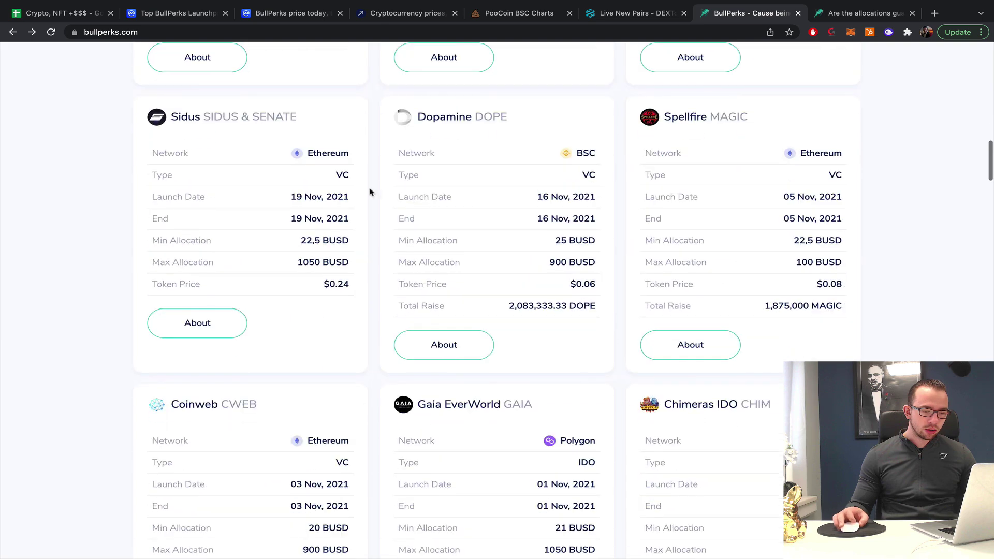
scroll(399, 176, down, 6)
scroll(476, 200, down, 2)
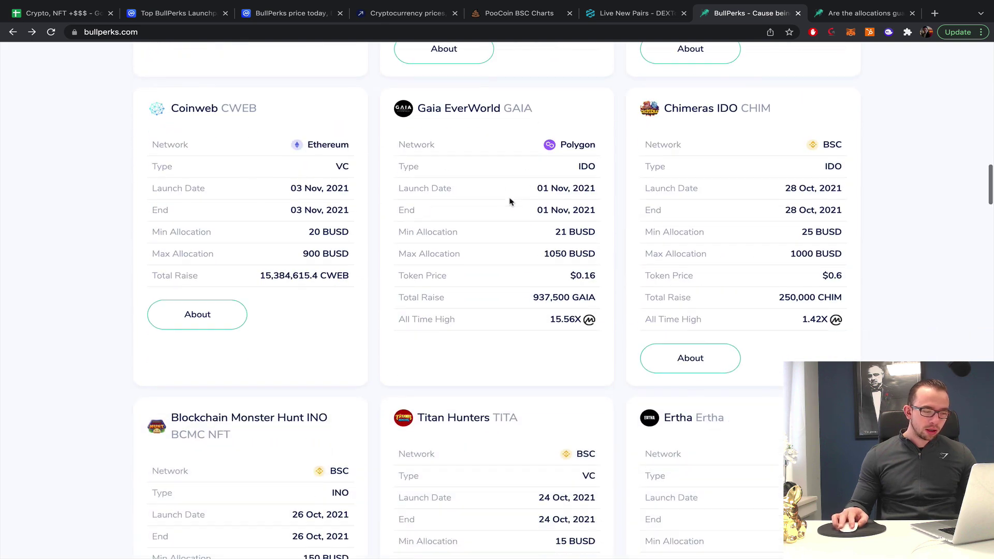
scroll(497, 201, down, 2)
scroll(476, 200, up, 4)
scroll(476, 200, down, 7)
scroll(478, 201, up, 5)
scroll(478, 201, up, 15)
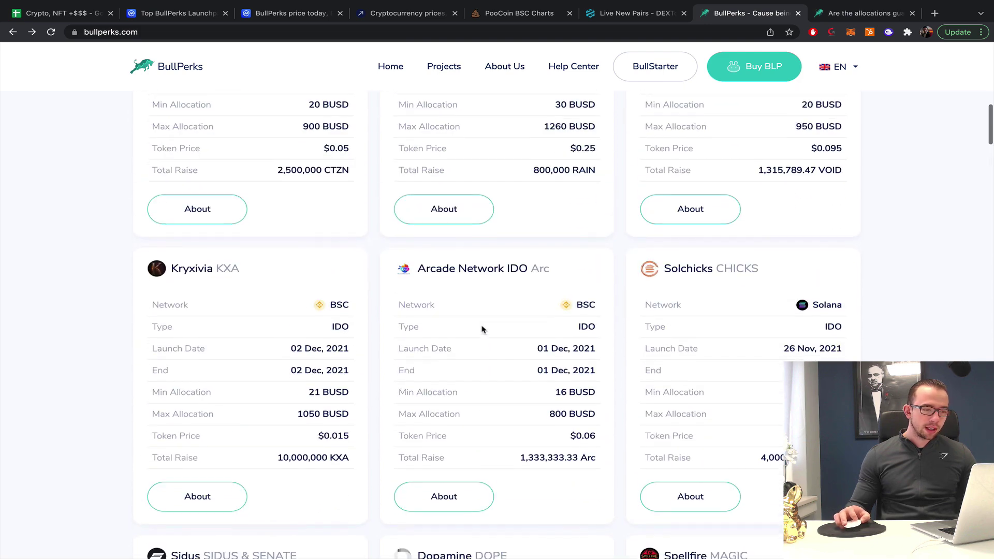
scroll(481, 329, up, 5)
scroll(481, 330, down, 9)
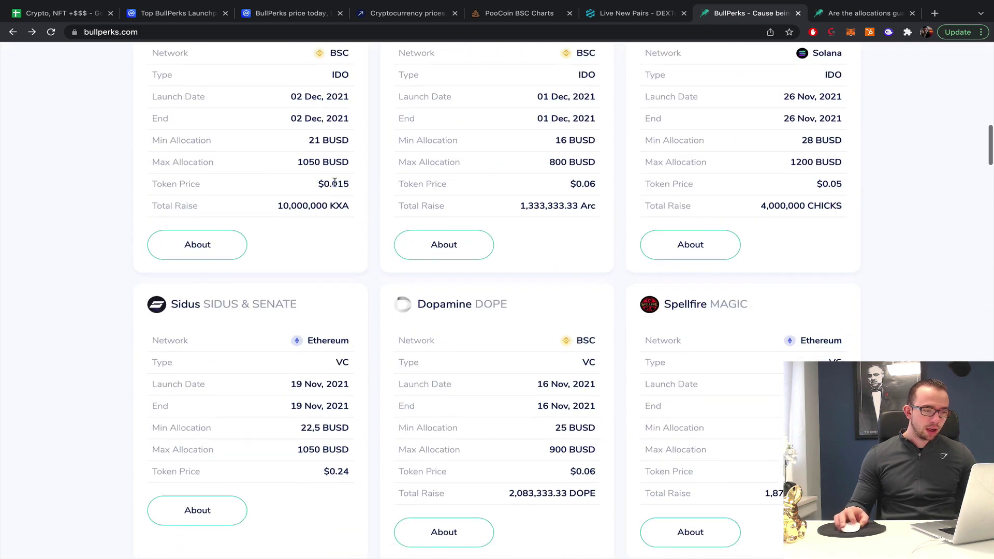
scroll(380, 185, down, 8)
scroll(278, 289, up, 4)
scroll(296, 285, up, 14)
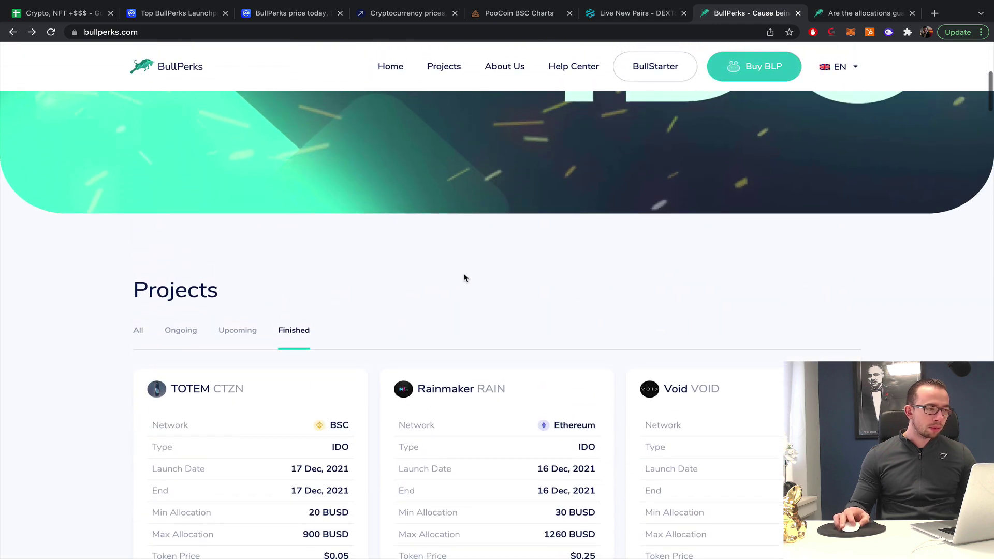
scroll(464, 278, down, 2)
Step: Check the 0.577 BLP price in cell E1, then view BLP at $0.57 on CoinMarketCap
click(47, 13)
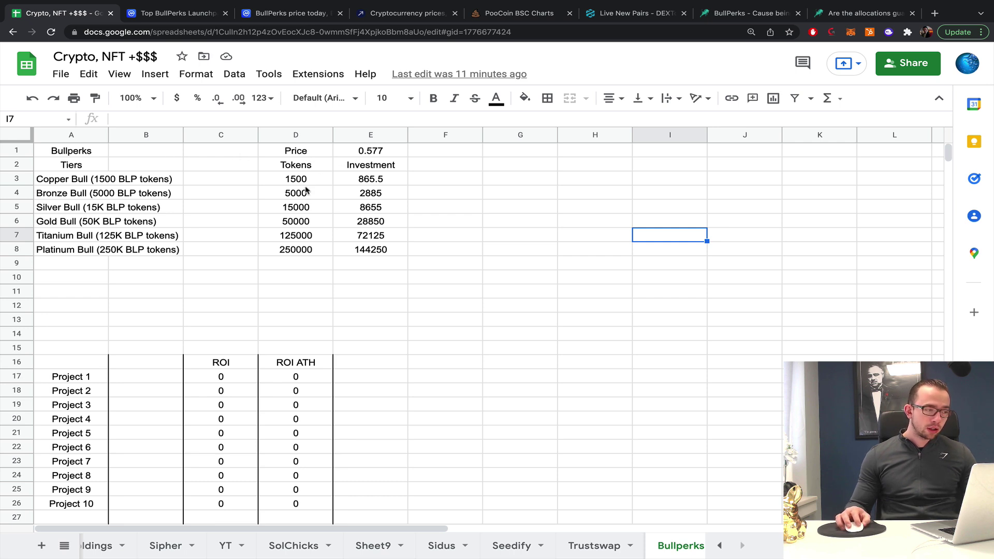
click(384, 153)
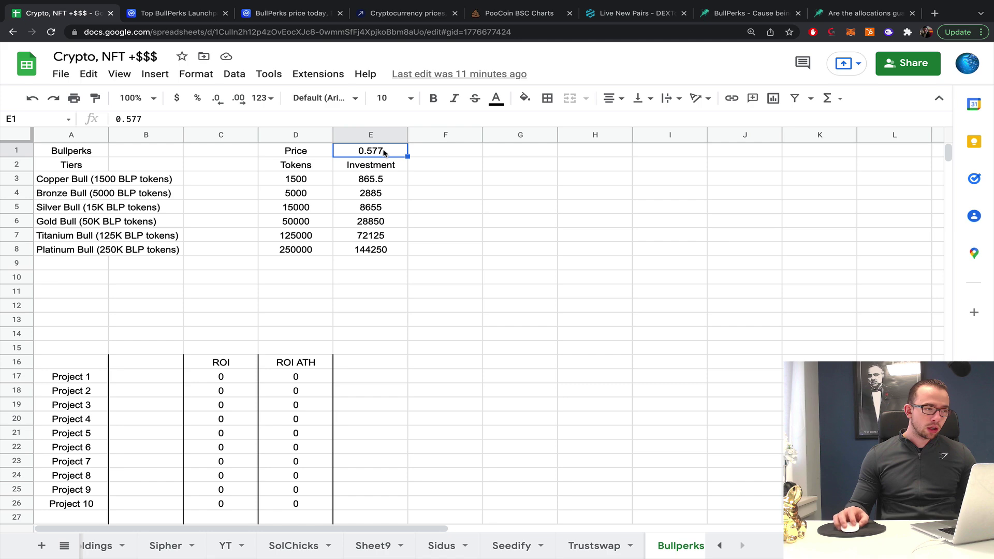
click(292, 13)
scroll(606, 151, down, 2)
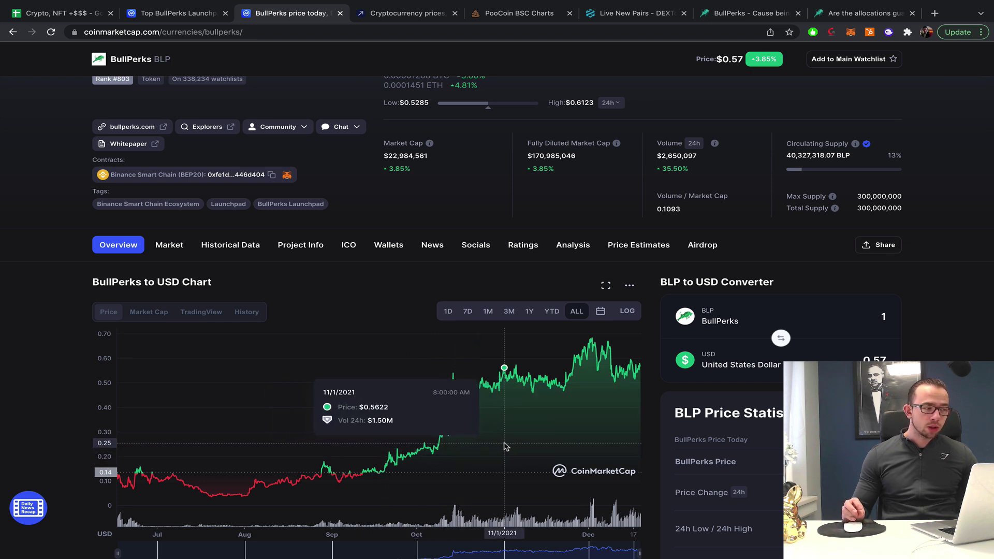
Step: Confirm BLP's $0.57 price on CoinMarketCap and return to the Bullperks spreadsheet tab
click(746, 13)
scroll(569, 198, up, 5)
scroll(568, 198, up, 4)
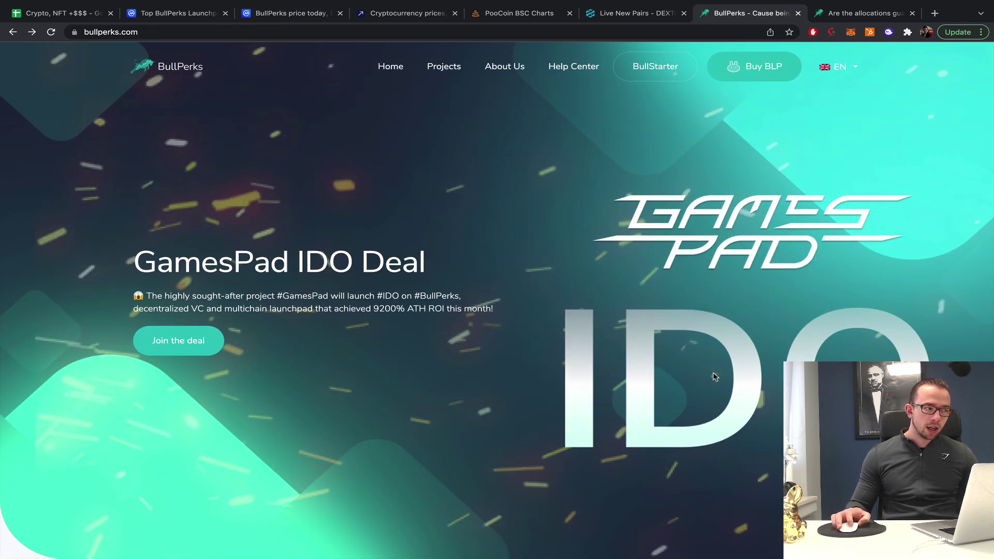
scroll(491, 211, down, 10)
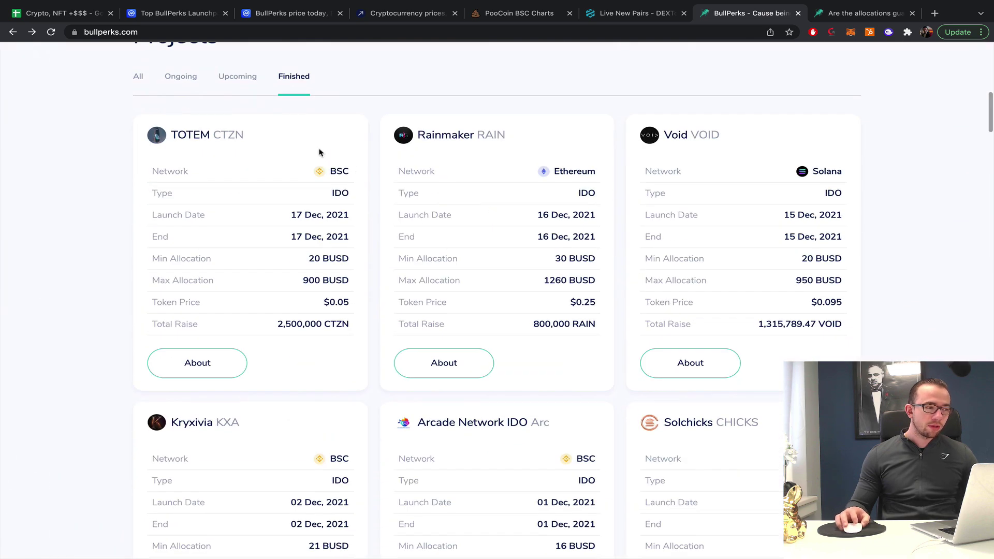
click(291, 13)
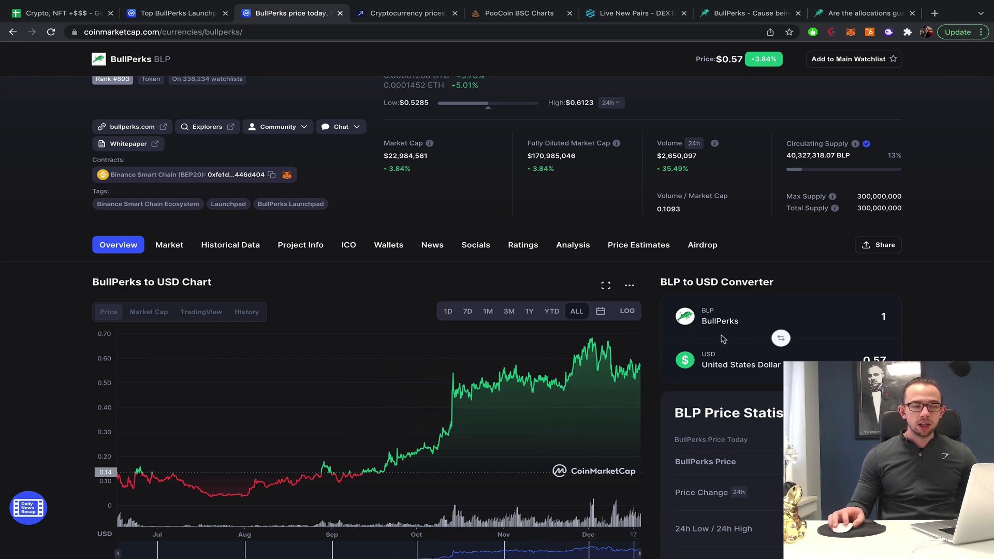
scroll(740, 329, up, 2)
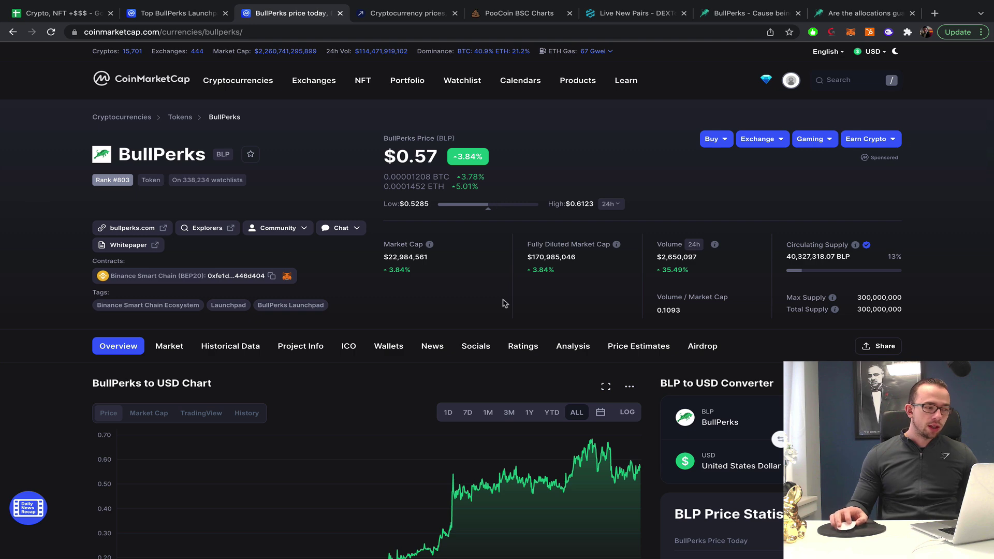
click(72, 13)
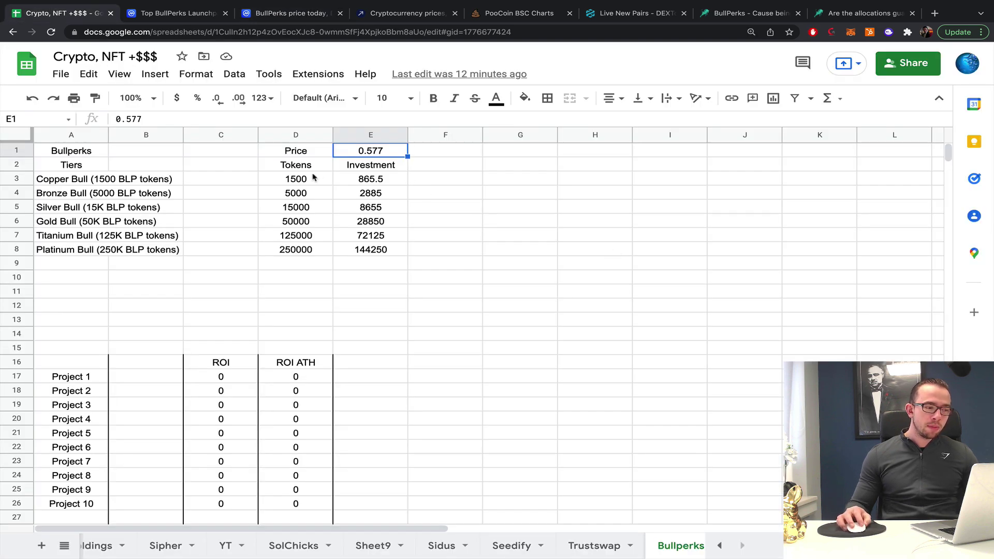
click(360, 179)
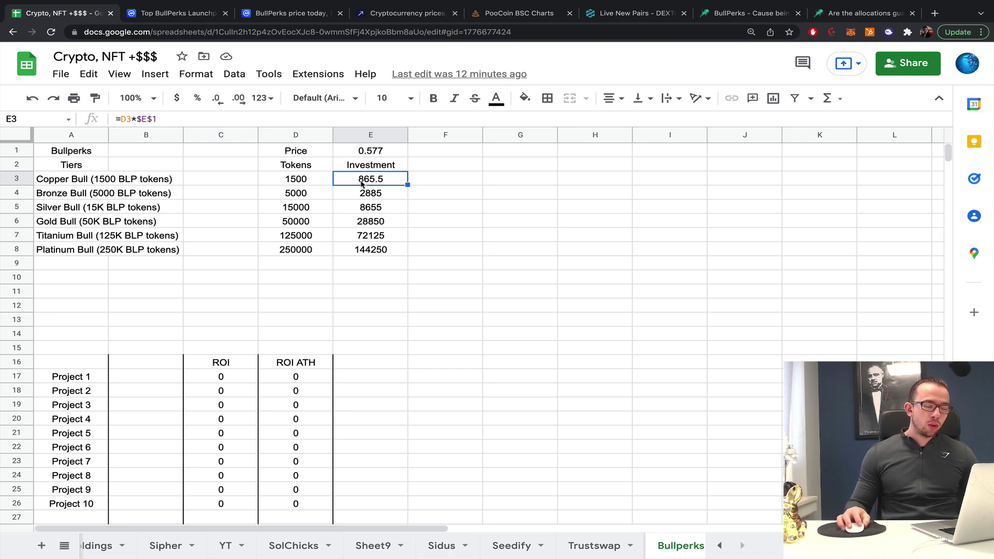
click(371, 253)
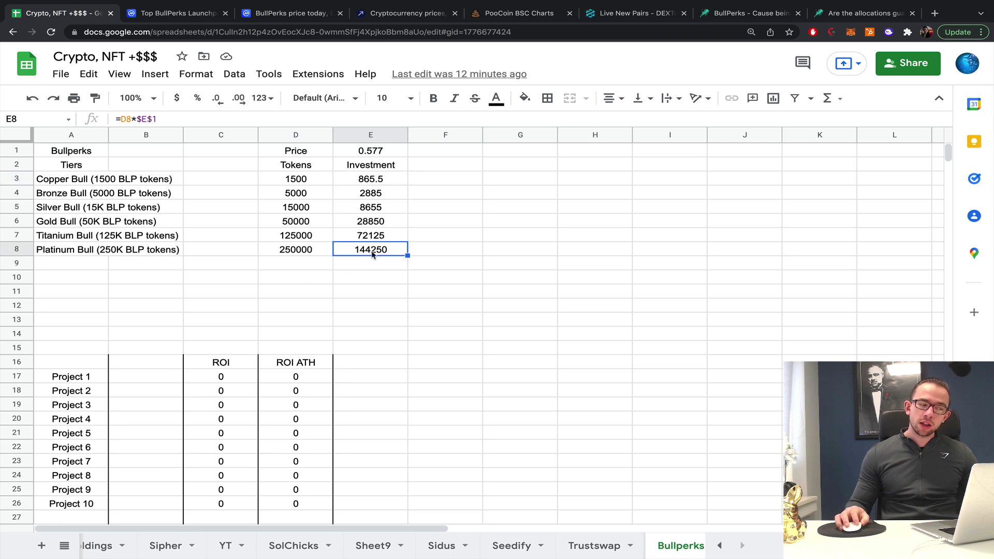
shift+click(300, 255)
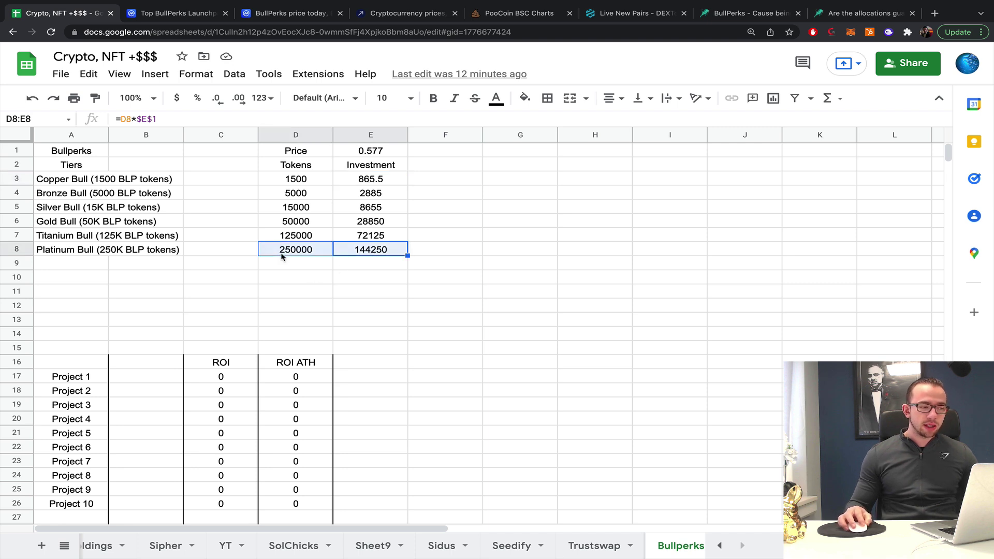
click(379, 255)
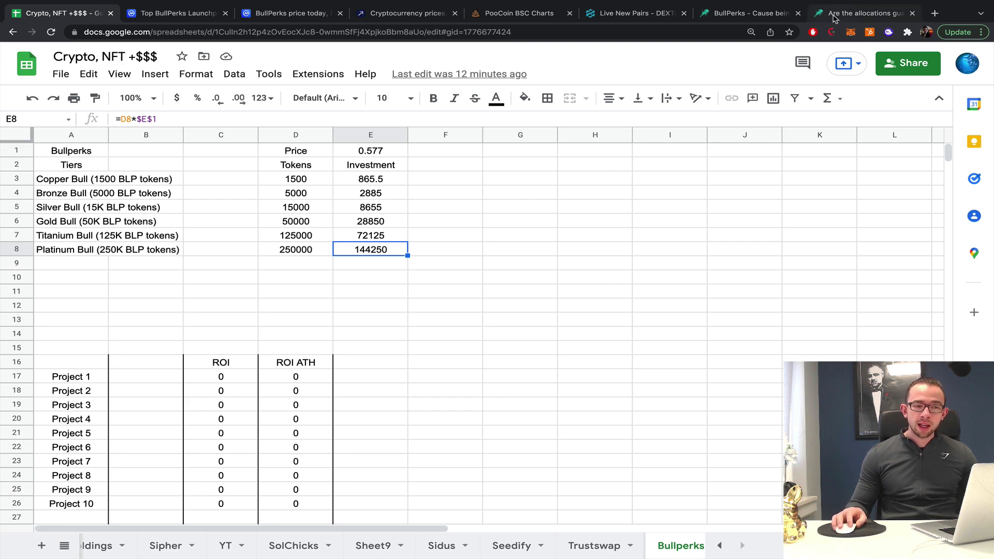
Step: Open TOTEM's project details on BullPerks and read its 20 BUSD minimum allocation
click(755, 15)
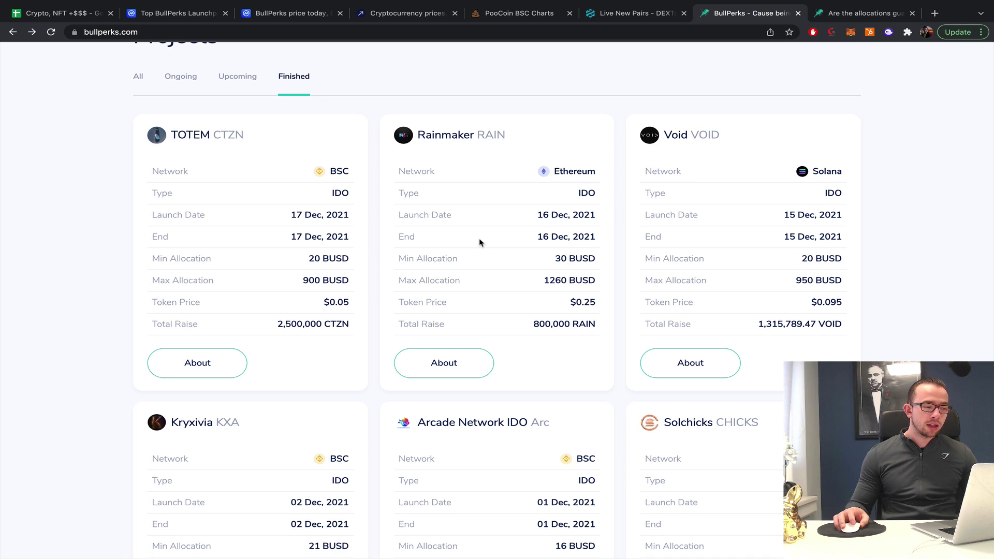
scroll(222, 237, down, 1)
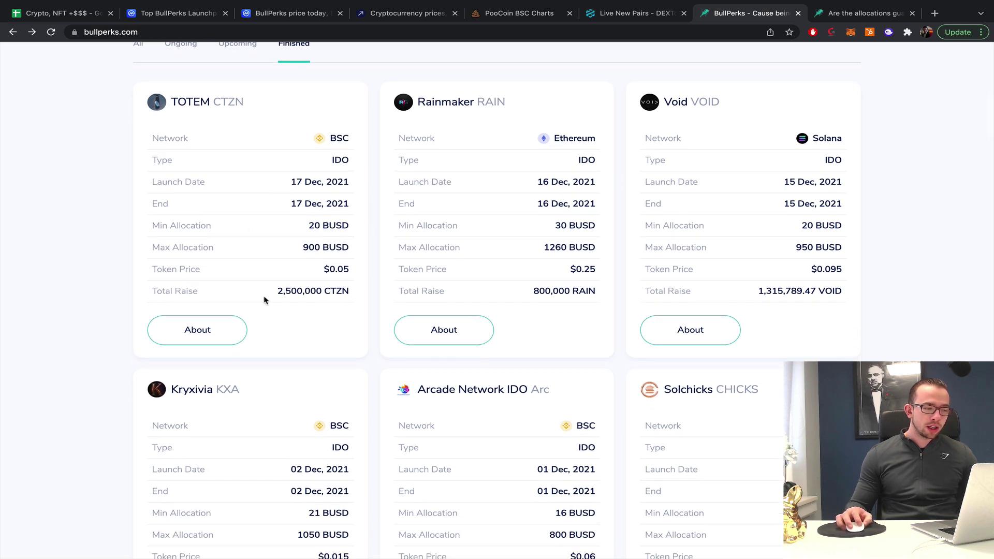
click(191, 329)
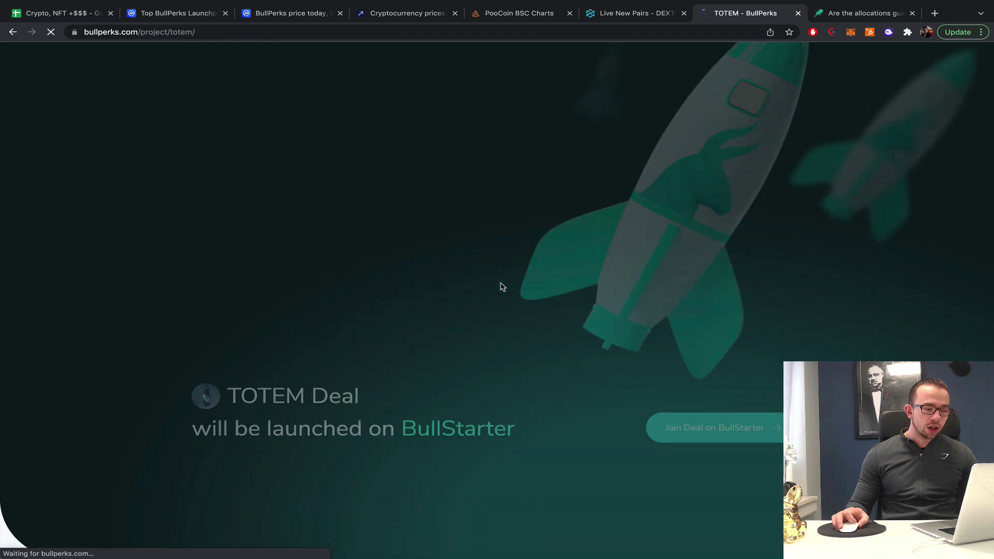
scroll(501, 286, down, 8)
scroll(501, 287, down, 12)
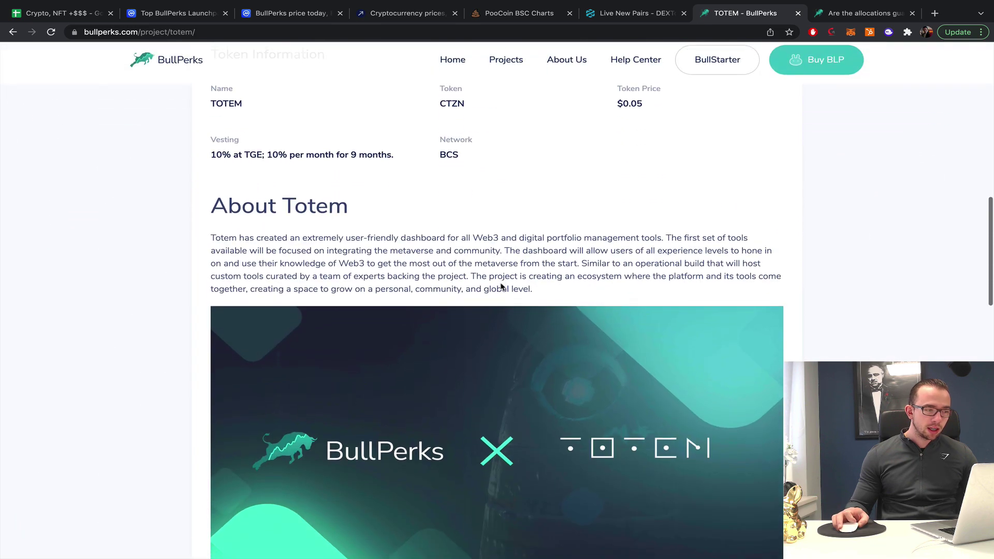
scroll(501, 286, down, 20)
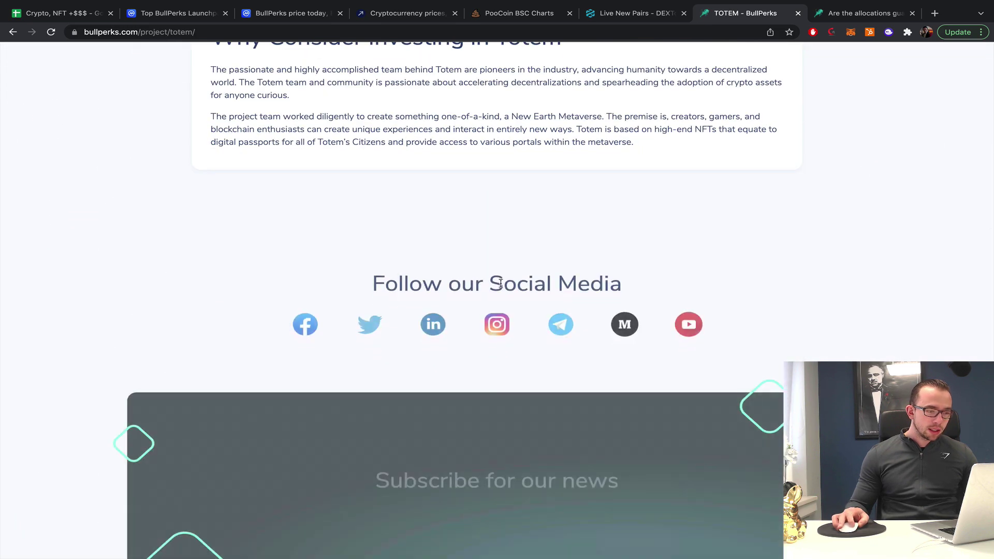
scroll(501, 286, up, 20)
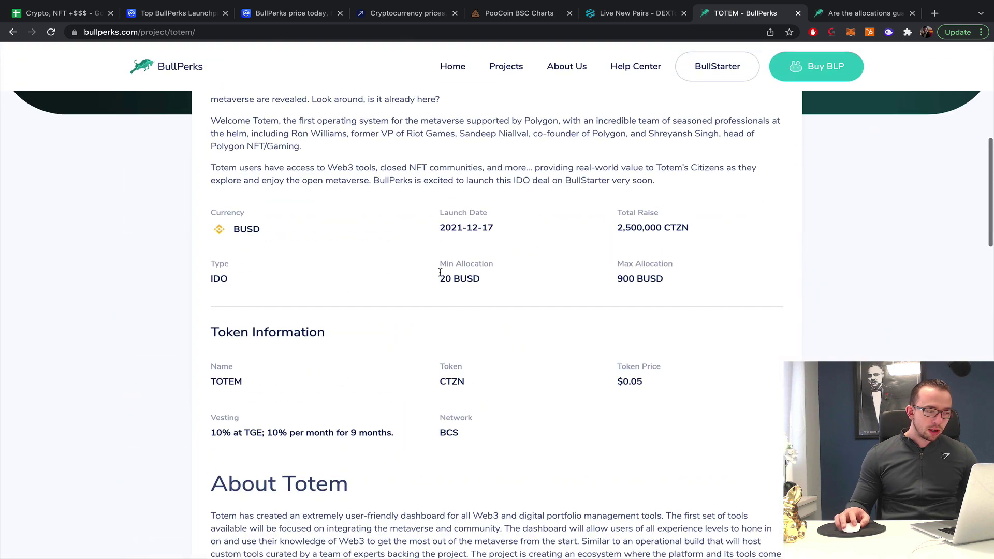
Step: Enter 20 in F3 as Copper Bull's allocation
click(62, 13)
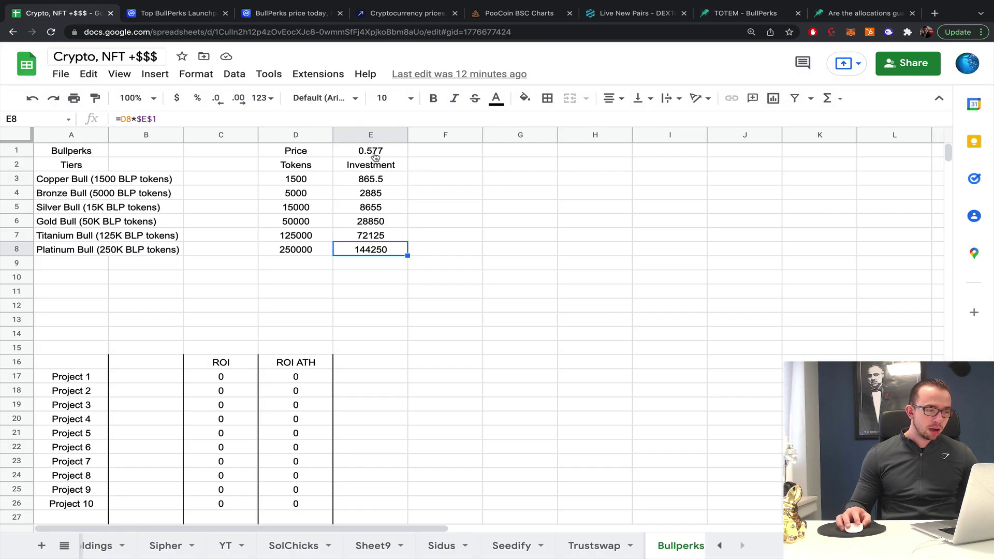
click(447, 180)
text(2)
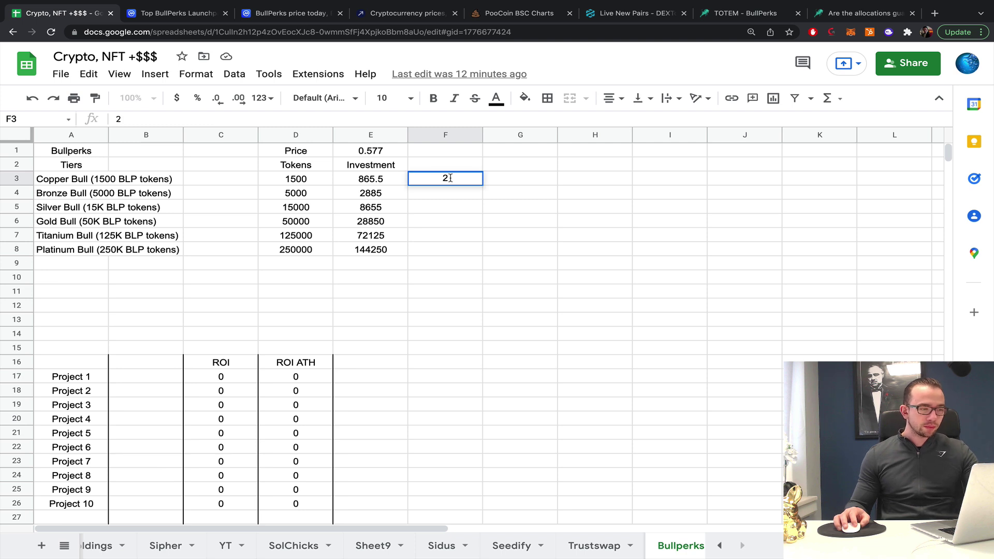
text(0)
click(441, 239)
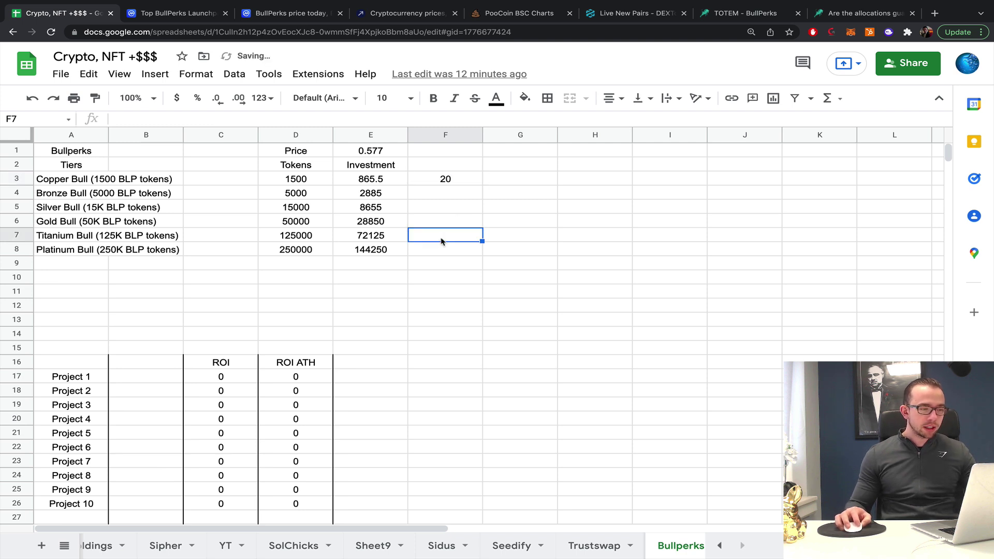
Step: Enter 900 in F8 as Platinum Bull's allocation
click(440, 249)
text(900)
click(566, 234)
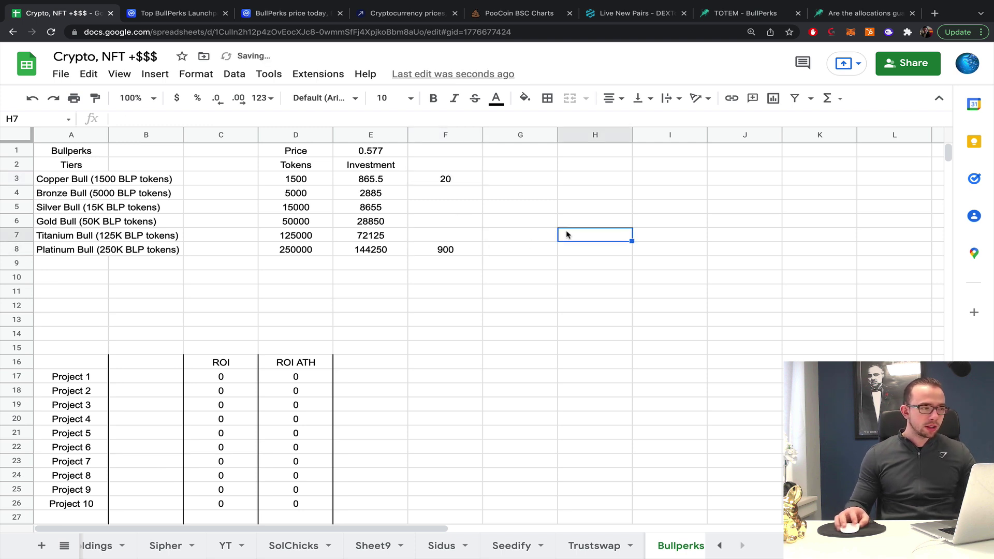
Step: Back on the BullPerks project list, review GamesPad's 22.1 to 1020 allocation range
click(201, 14)
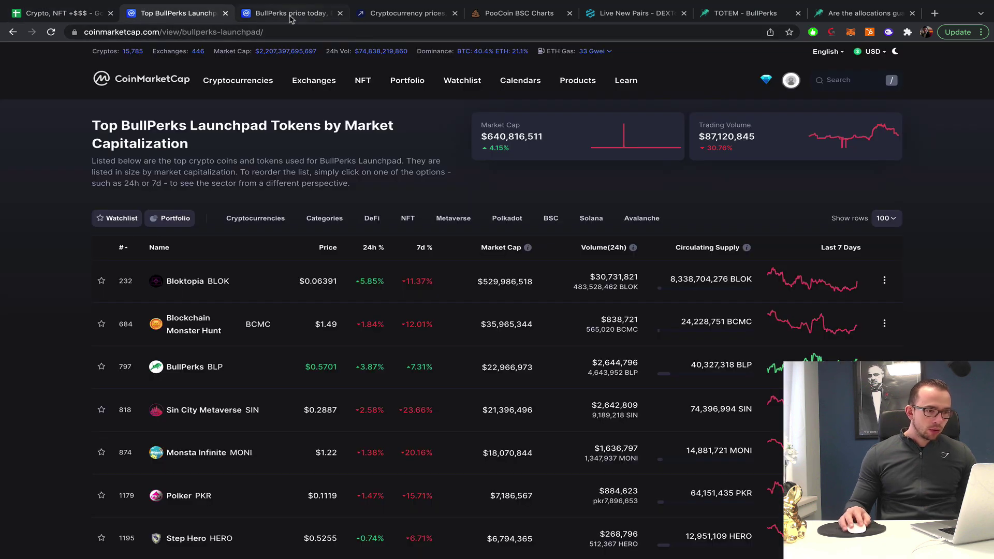
click(759, 14)
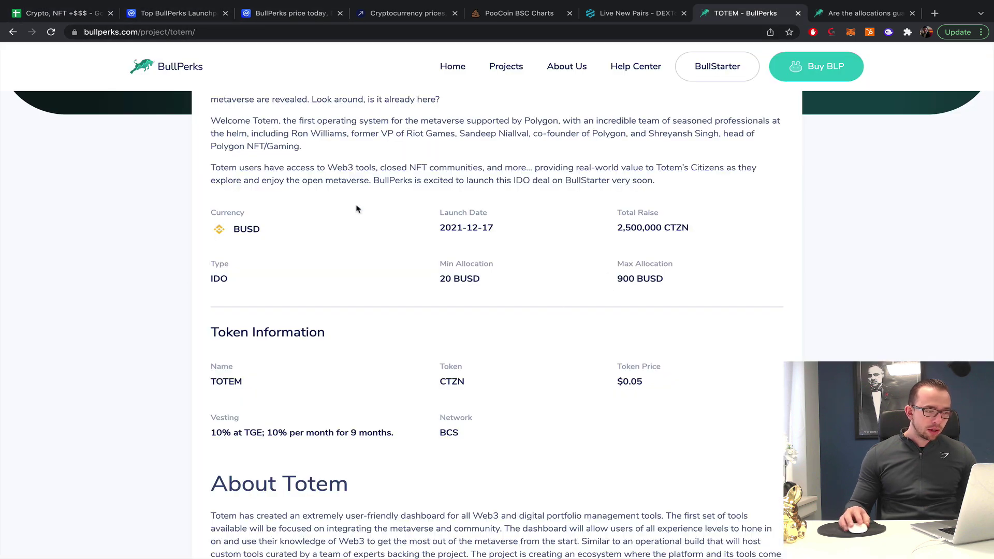
click(13, 32)
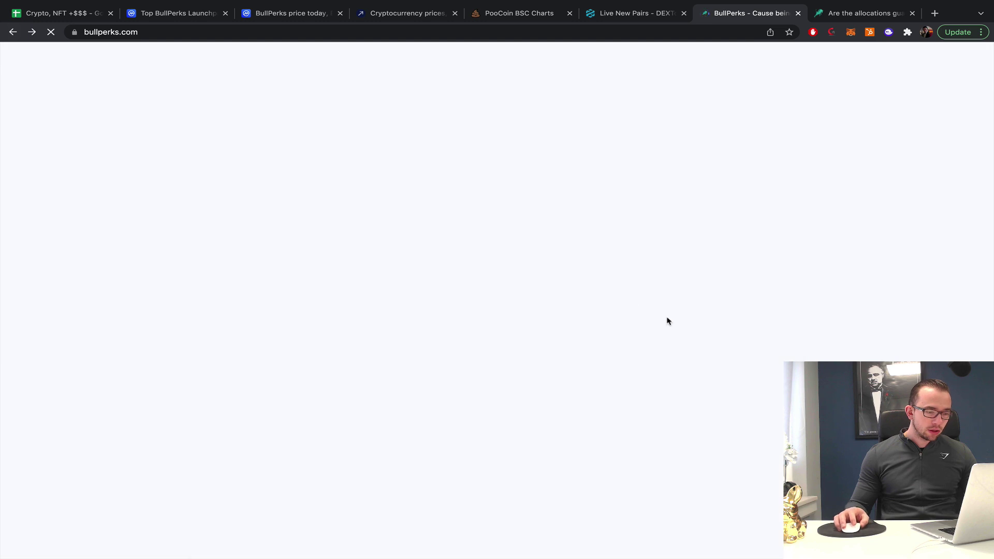
scroll(666, 321, down, 3)
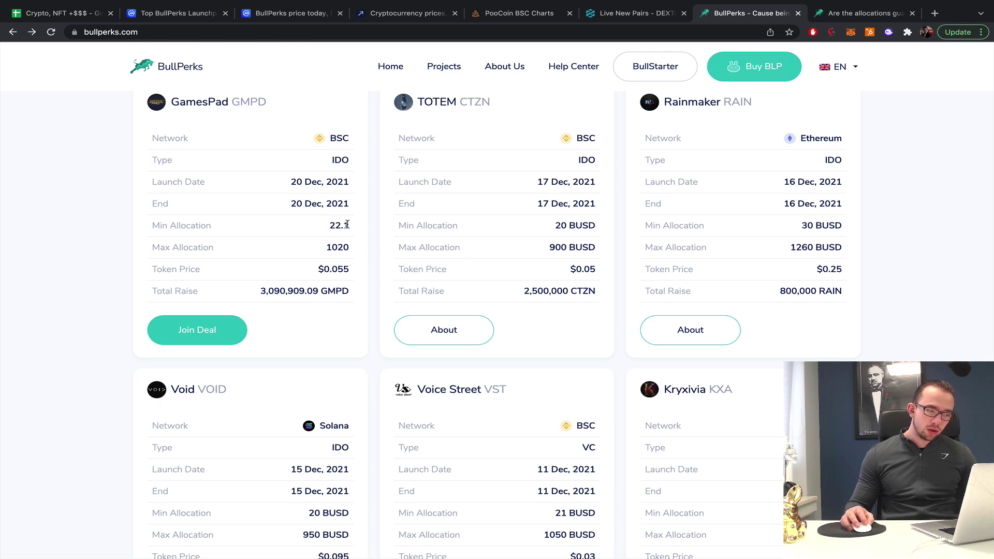
scroll(378, 364, down, 3)
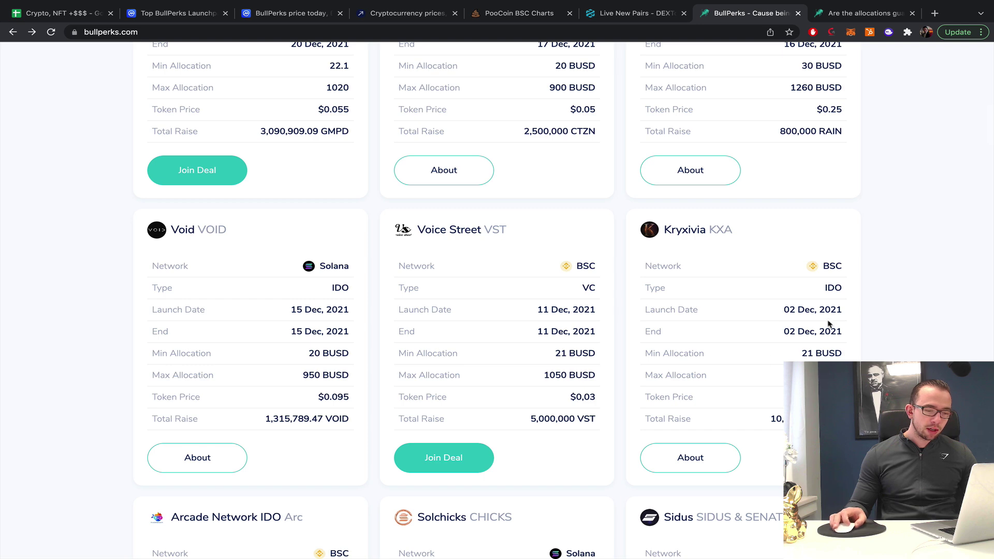
scroll(828, 324, down, 5)
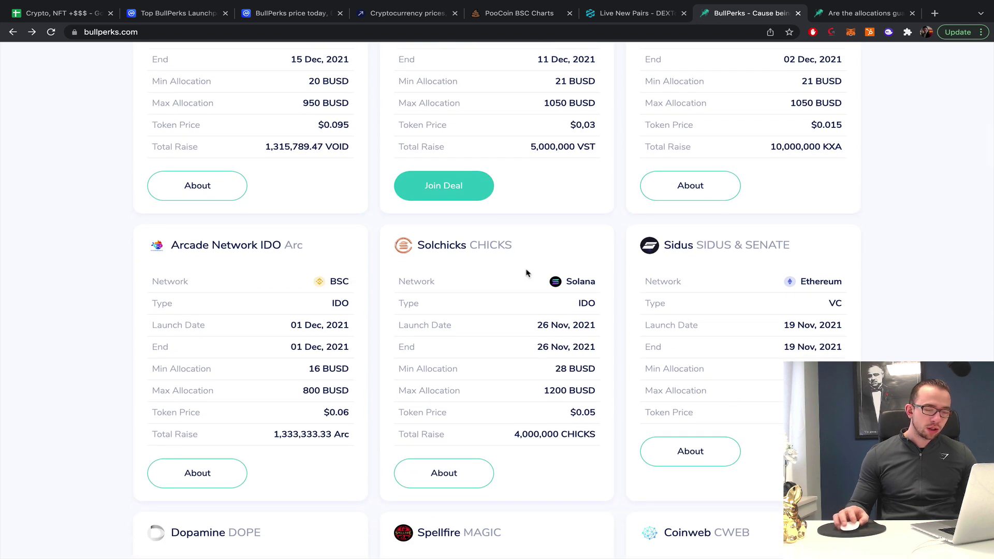
click(88, 16)
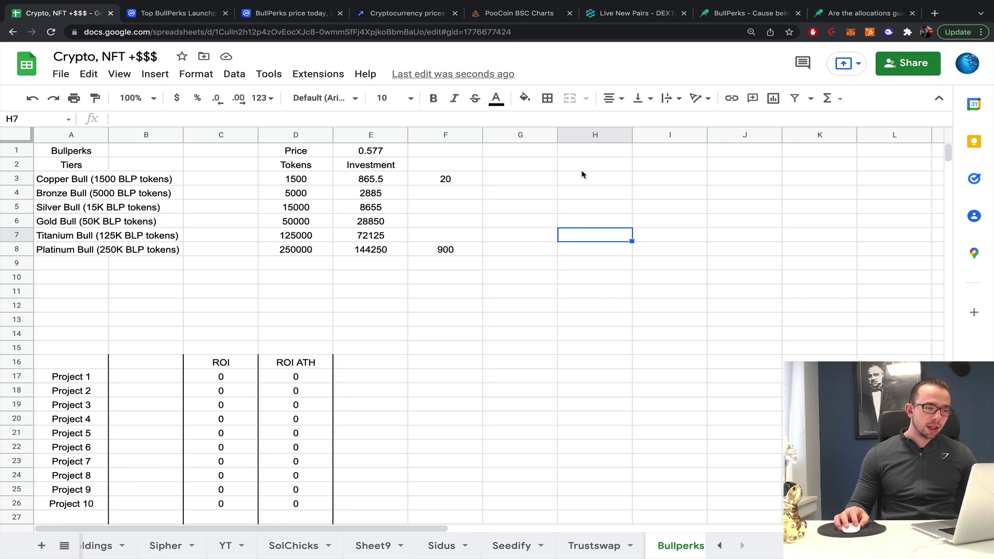
Step: Try =E3/F3 in G3, then clear it after it returns 43.275
click(537, 185)
text(=)
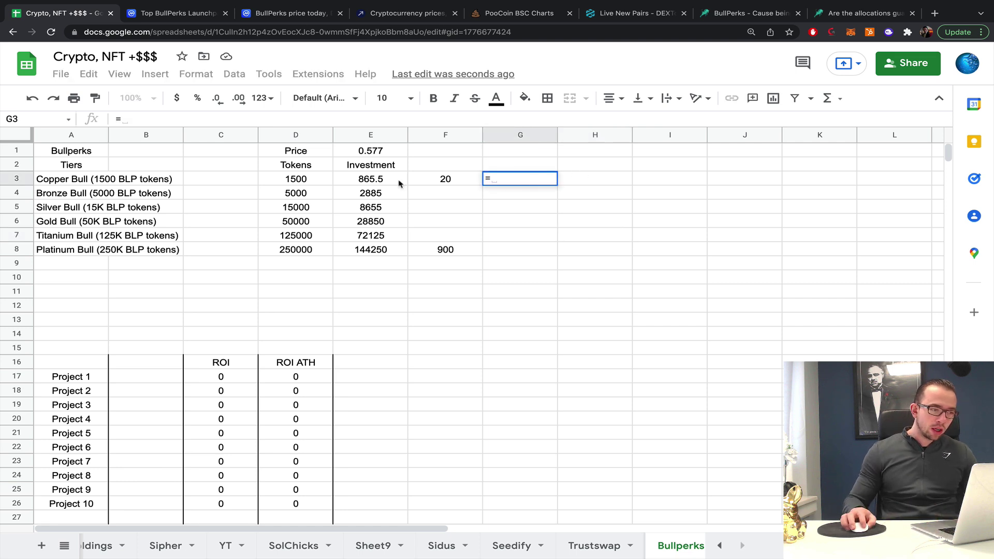
click(372, 179)
text(/)
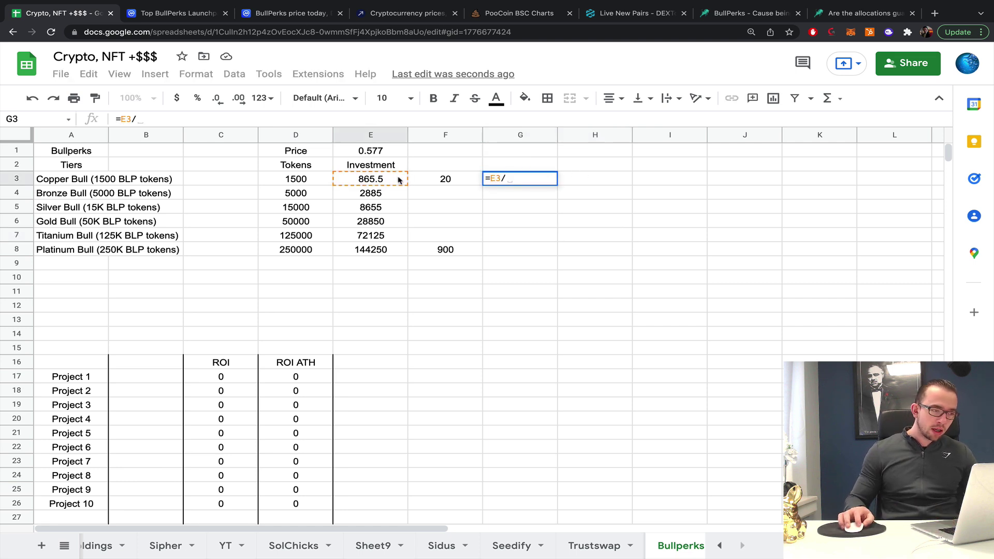
click(444, 179)
key(Return)
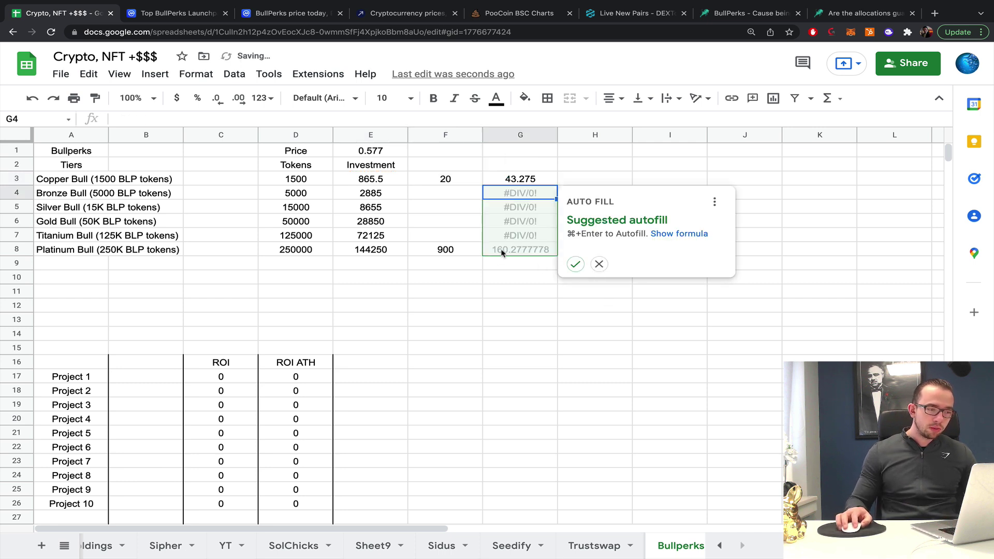
click(599, 264)
click(512, 177)
double_click(512, 178)
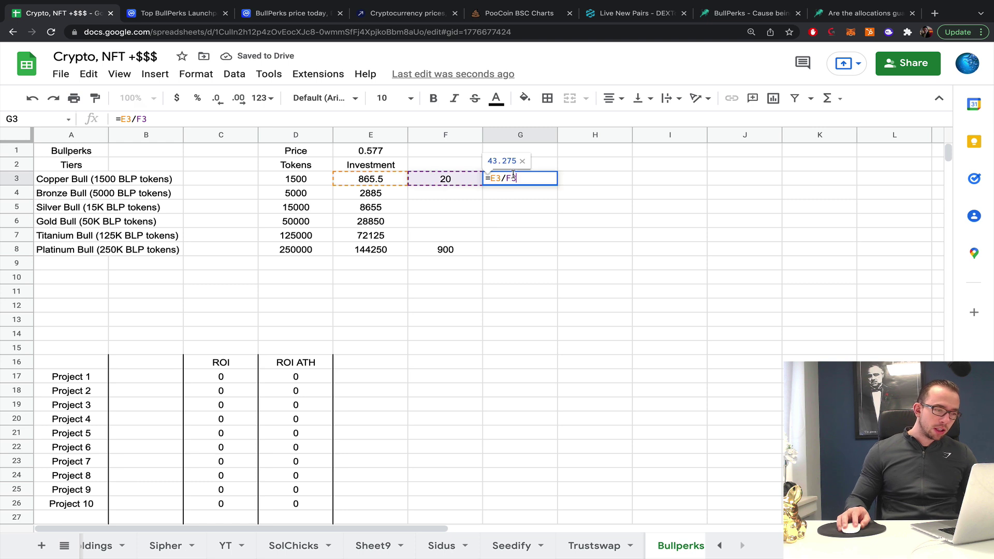
key(BackSpace)
key(BackSpace)
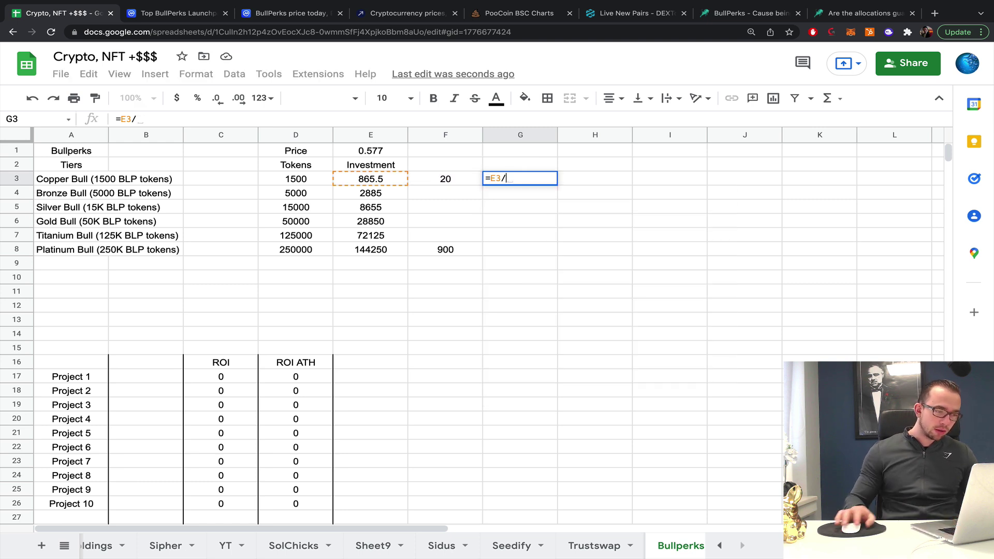
key(BackSpace)
key(BackSpace)
key(BackSpace)
key(BackSpace)
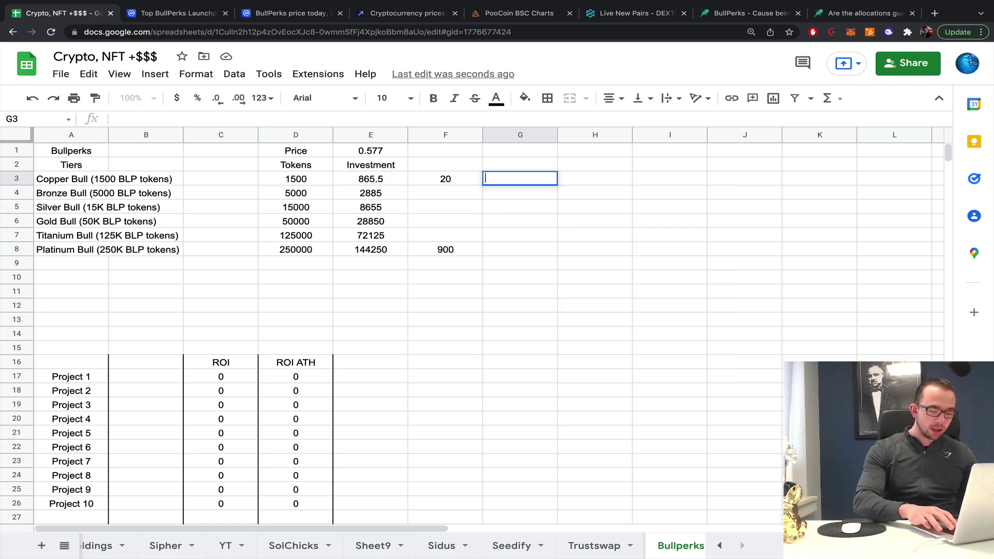
Step: Enter =D3/F3 in G3 so Copper Bull's tokens-per-allocation shows 75
text(=)
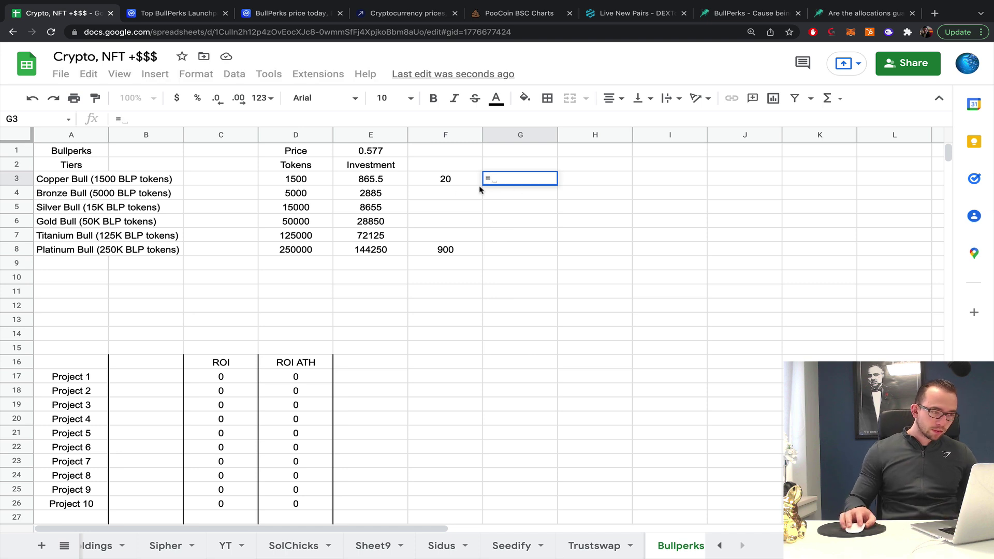
click(444, 181)
text(/)
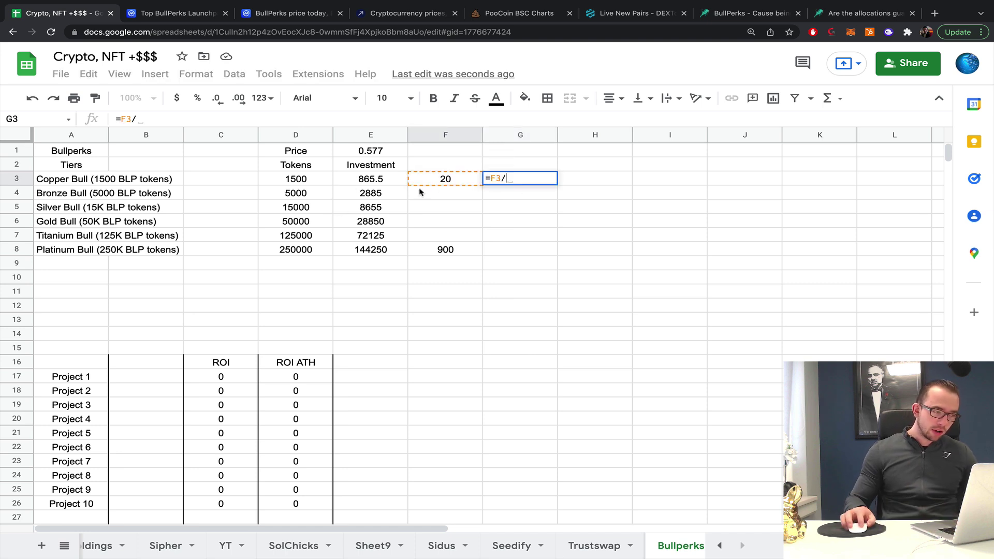
click(314, 181)
key(BackSpace)
key(BackSpace)
key(BackSpace)
key(BackSpace)
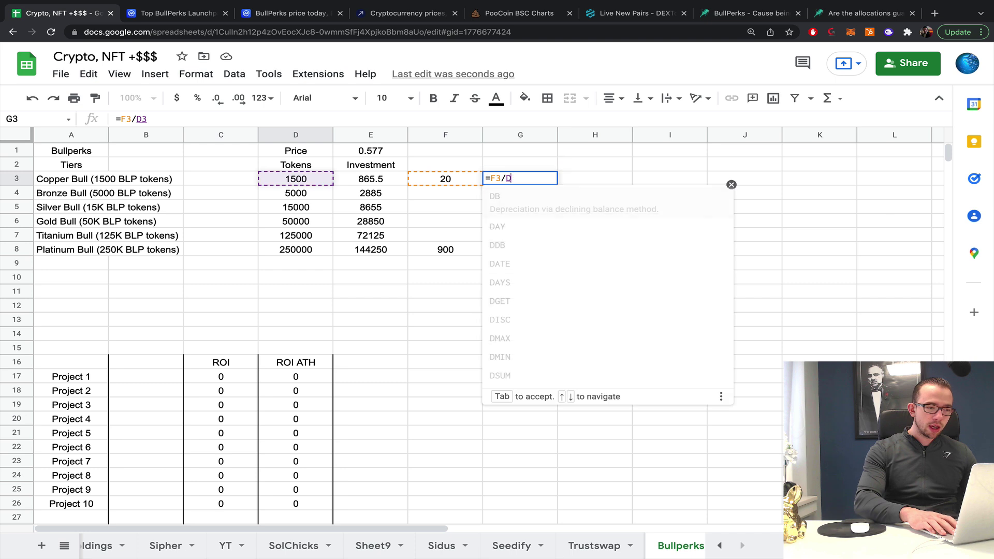
key(BackSpace)
click(312, 181)
text(/)
click(441, 181)
key(Return)
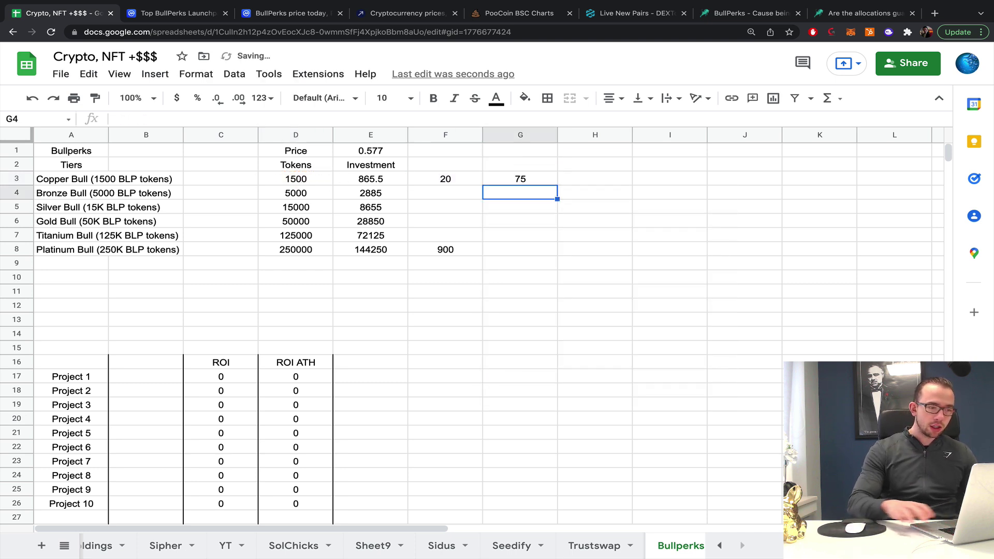
Step: Copy G3's formula into G8, giving 277.7777778 for Platinum Bull
click(511, 180)
key(ctrl+c)
click(512, 251)
key(ctrl+v)
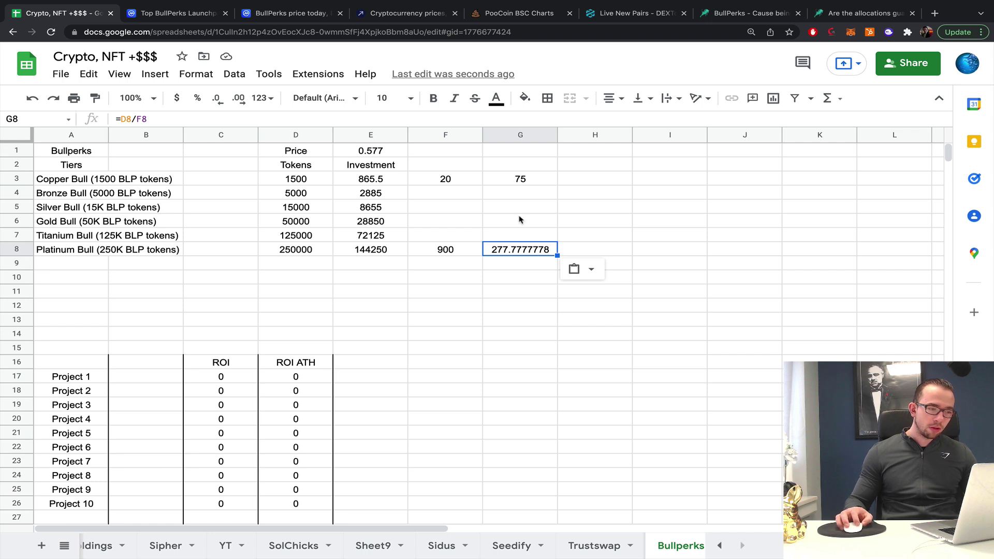
Step: Enter 50 in F4 as Bronze Bull's allocation
click(454, 193)
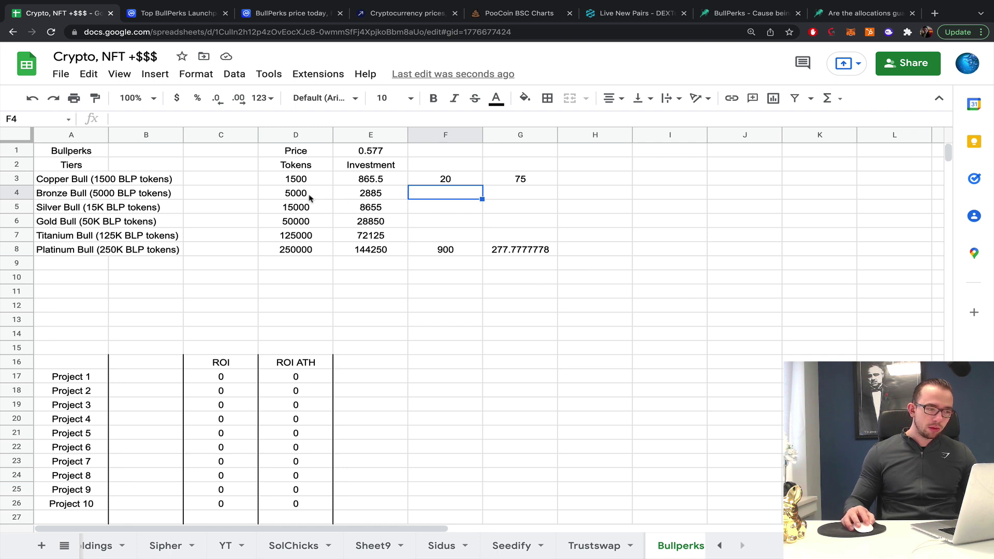
text(50)
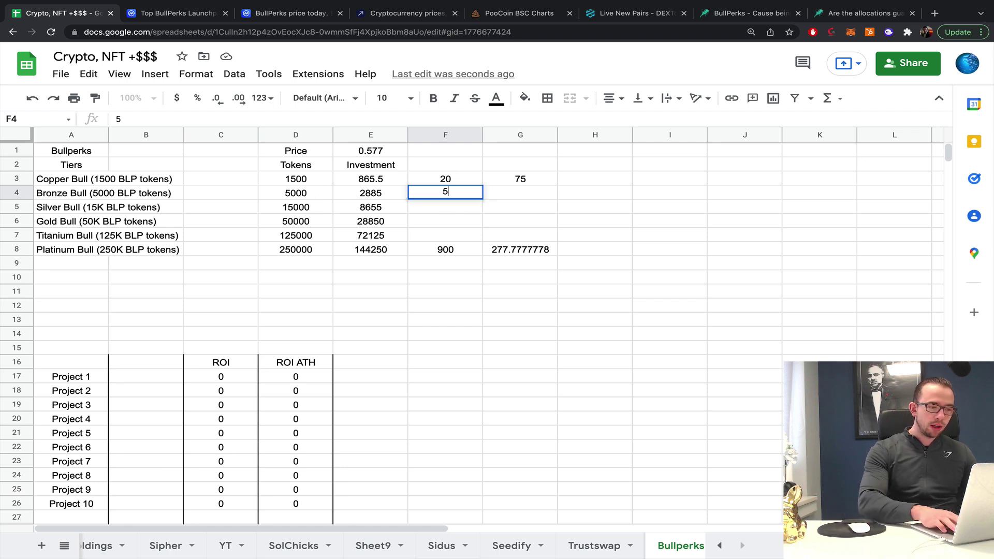
key(BackSpace)
key(BackSpace)
text(50)
key(Return)
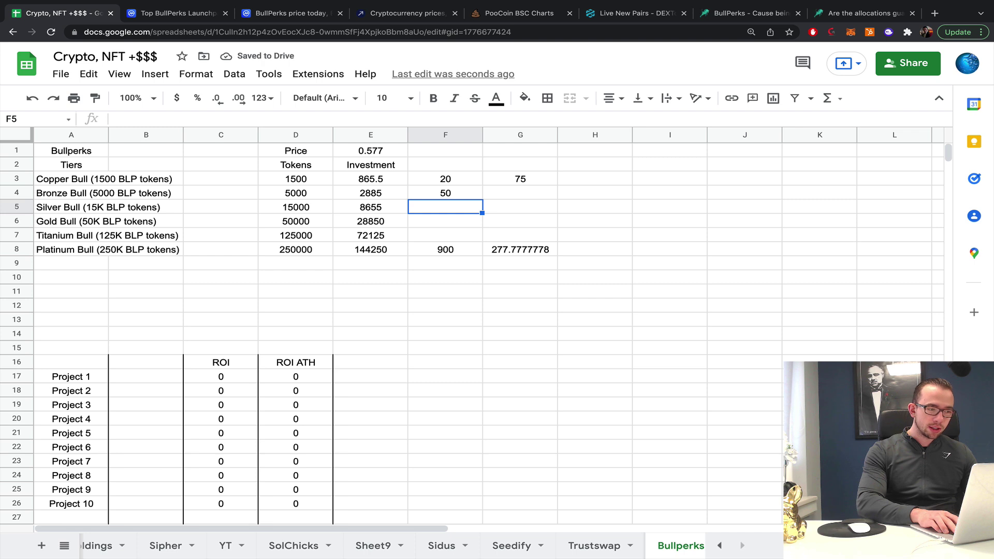
Step: Set Silver Bull's allocation in F5 to 125, correcting an initial 100
text(100)
key(BackSpace)
key(BackSpace)
text(25)
key(BackSpace)
key(BackSpace)
key(BackSpace)
text(5)
key(BackSpace)
text(150)
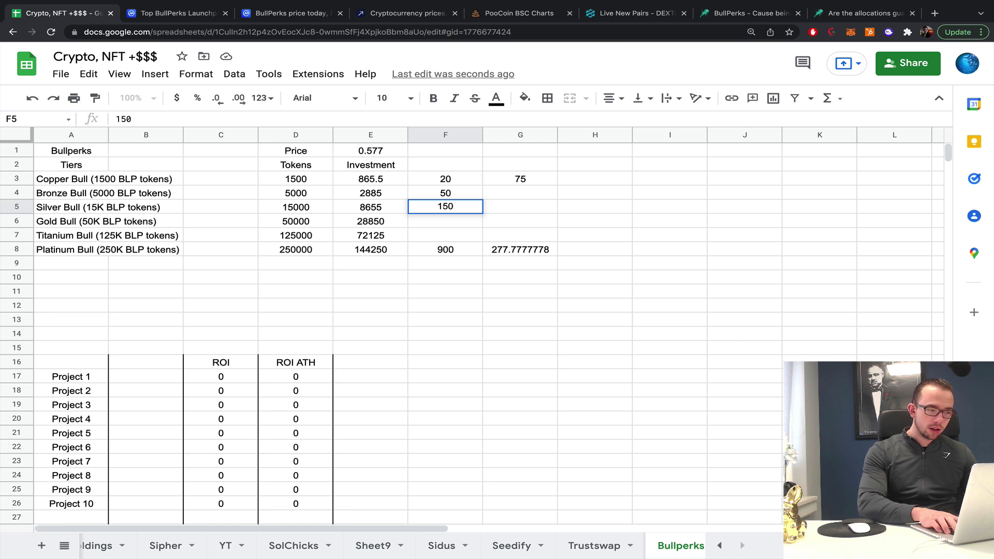
key(BackSpace)
key(BackSpace)
text(00)
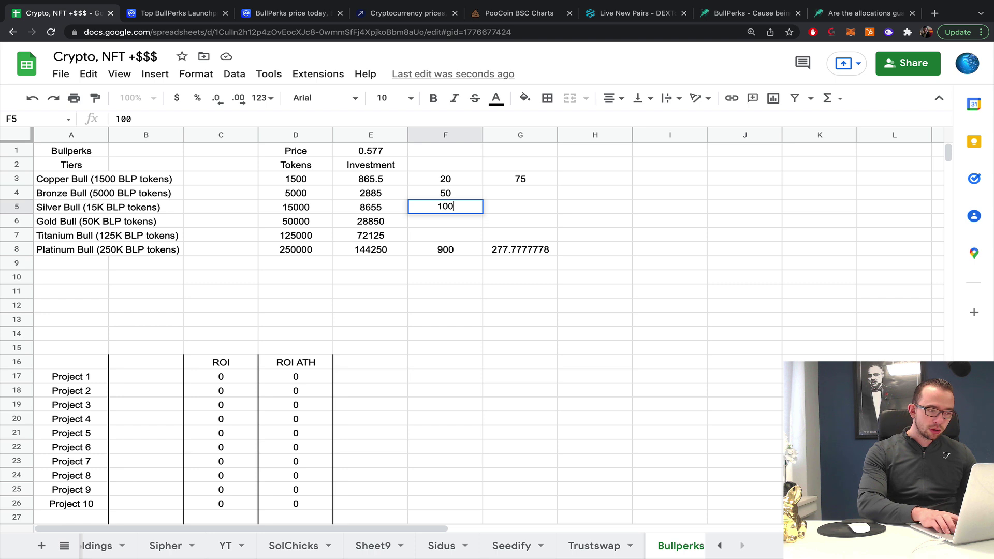
key(Return)
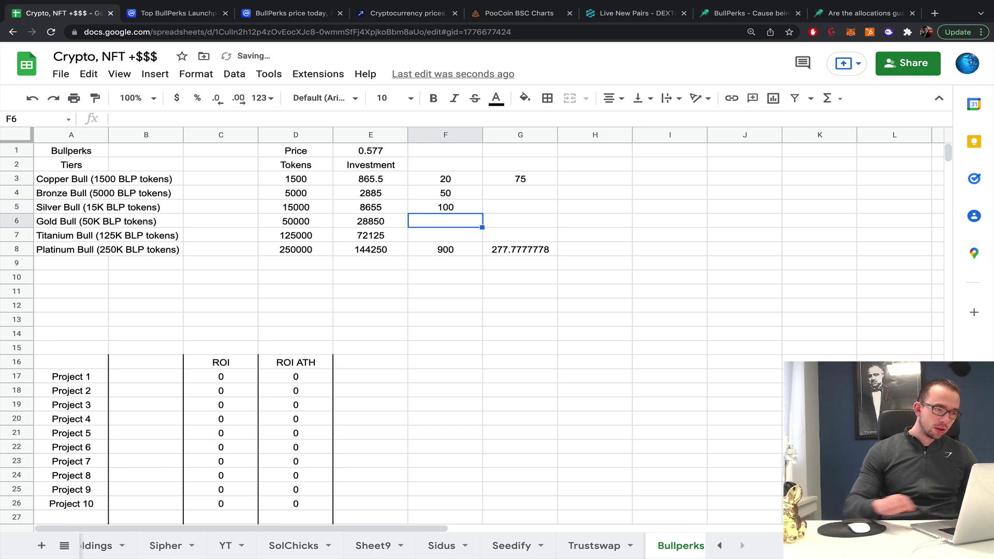
double_click(462, 207)
key(BackSpace)
key(BackSpace)
text(25)
key(Return)
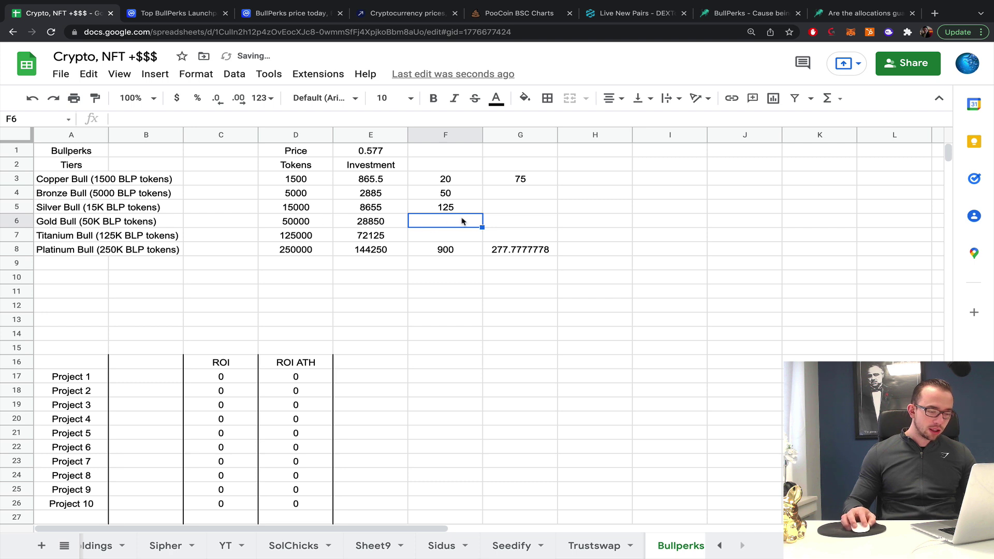
Step: Enter 350 for Gold Bull in F6 and begin Titanium Bull's 700 in F7
text(350)
key(Return)
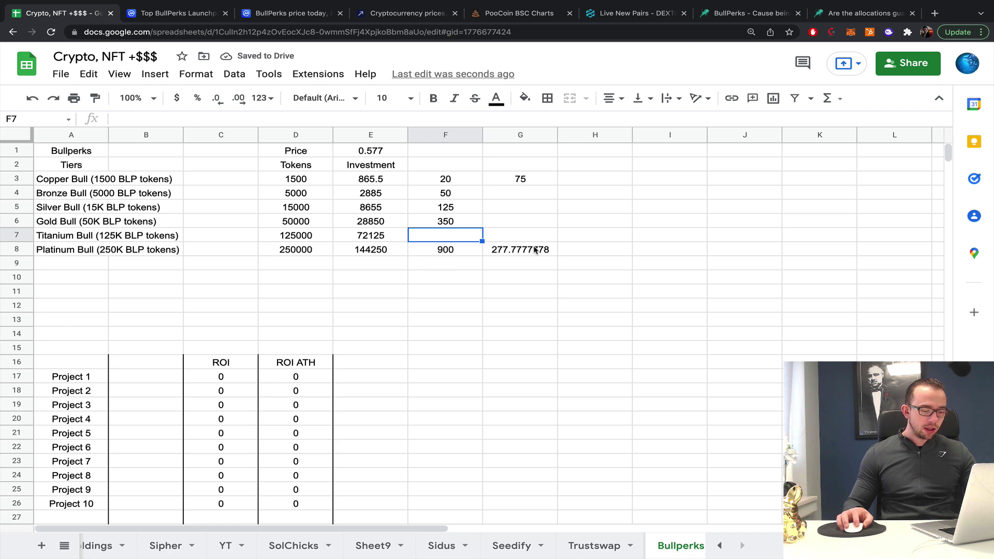
text(75)
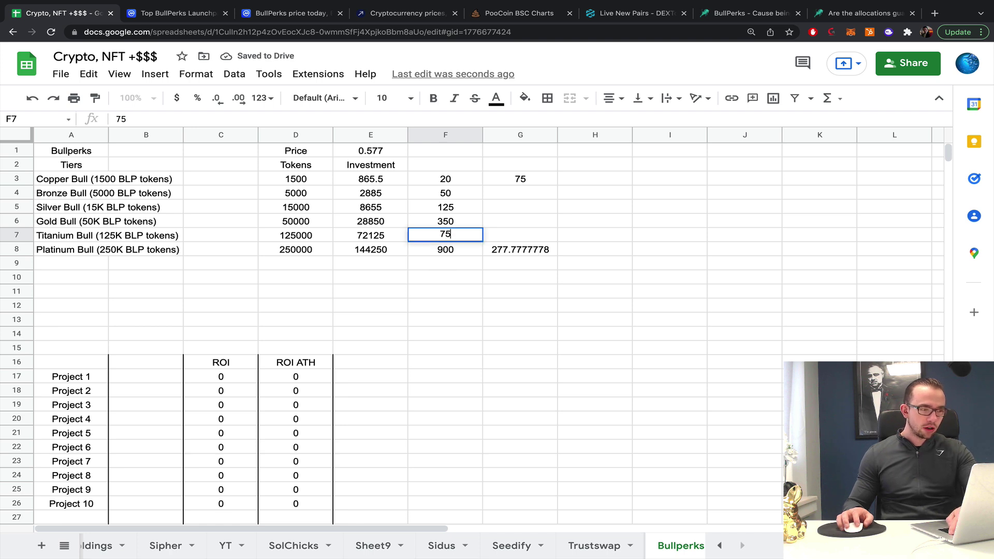
key(BackSpace)
Step: Enter 700 as the Titanium Bull allocation and clear the calculated values in column G
text(00)
key(Tab)
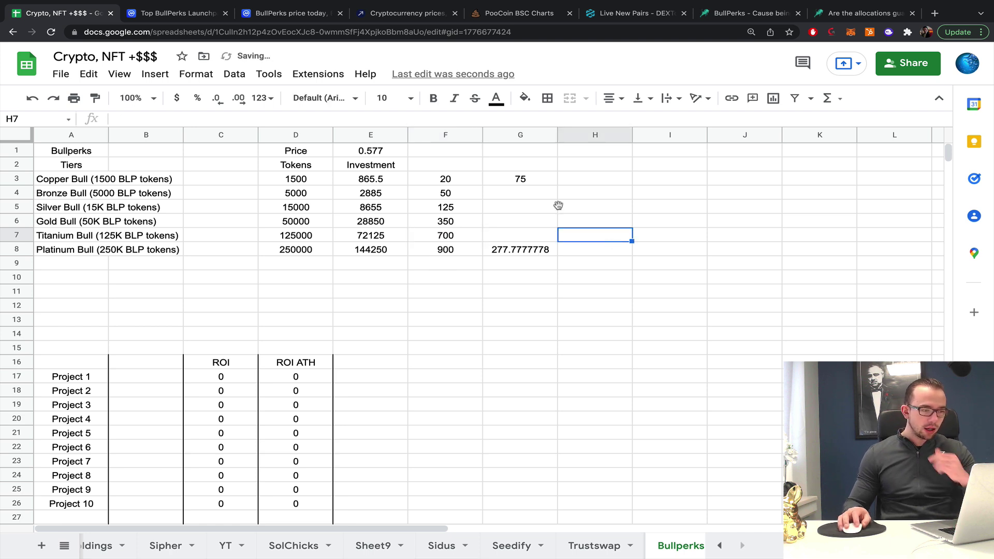
drag(520, 164, 523, 284)
key(Delete)
click(534, 265)
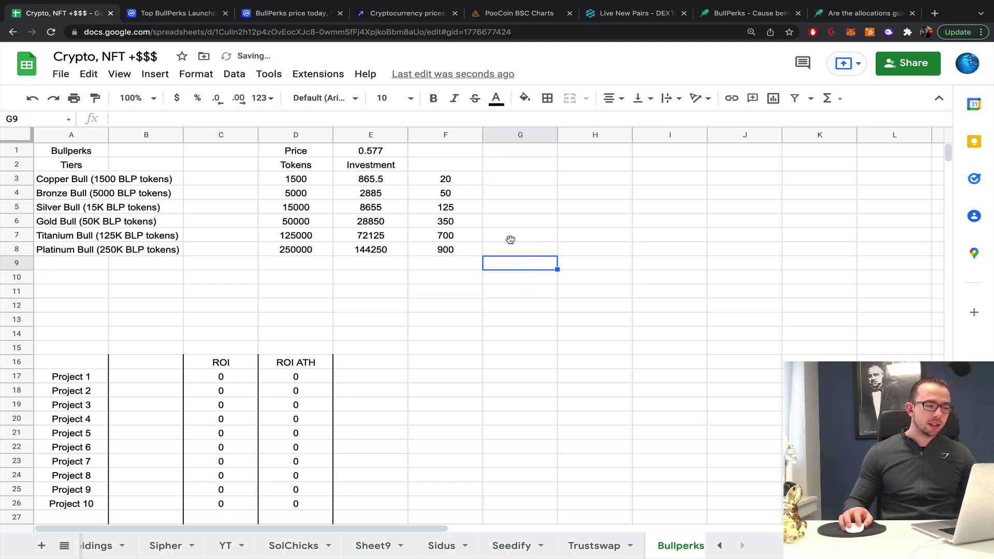
Step: Shade the Bronze-to-Titanium allocations in F4:F7 light grey
drag(446, 194, 448, 238)
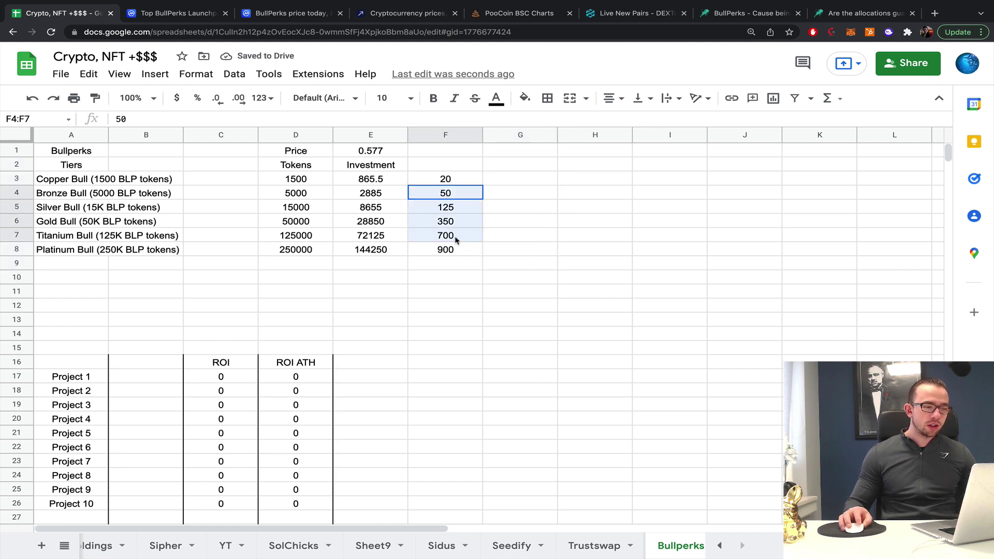
click(524, 98)
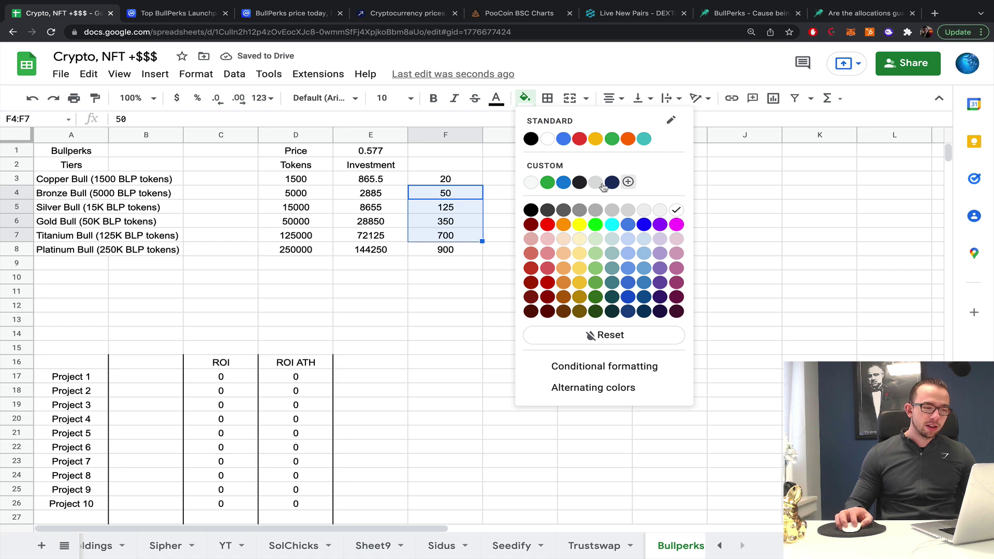
click(650, 212)
click(653, 209)
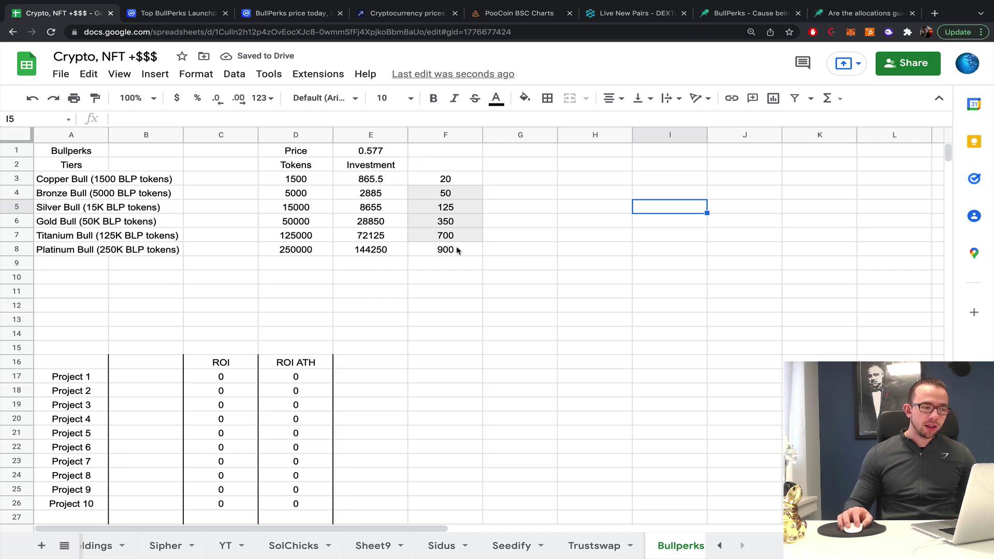
Step: Verify token counts and allocations: Copper 1500/20, Bronze 5000, Titanium 700, Platinum 250000/900
click(455, 237)
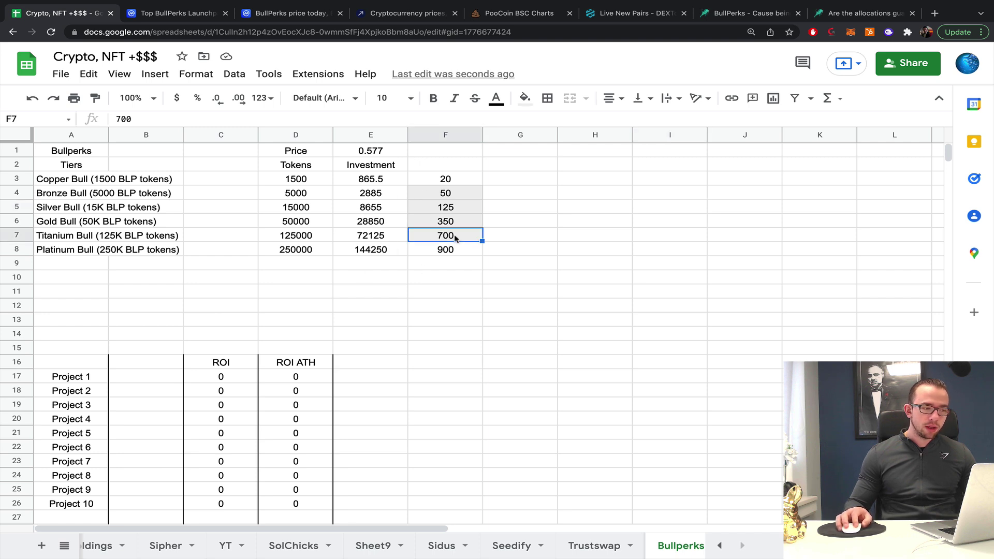
click(574, 223)
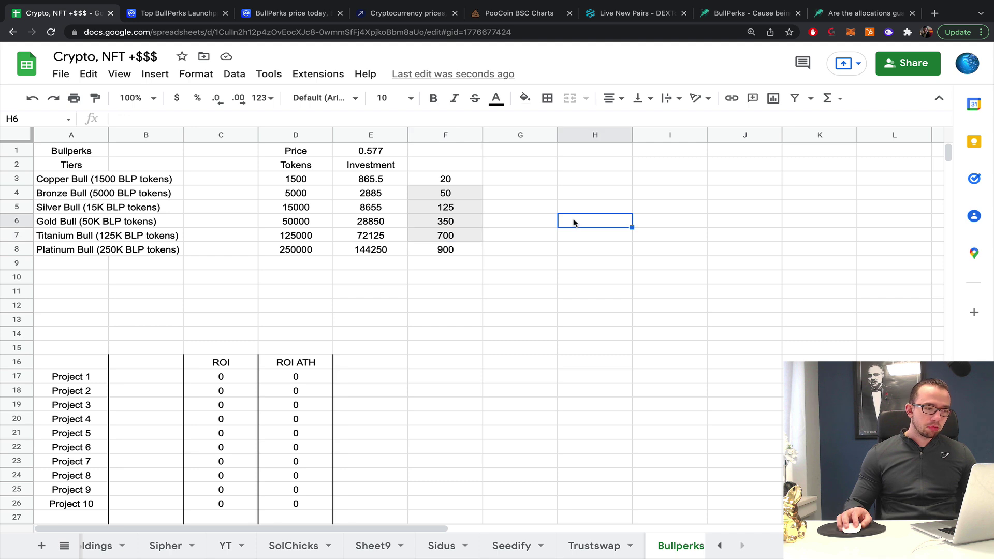
click(320, 252)
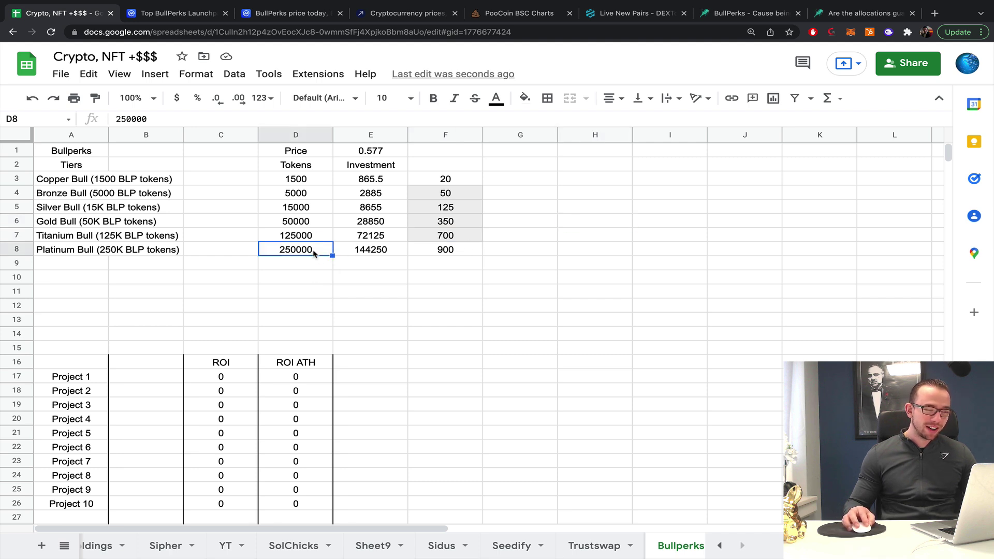
click(451, 251)
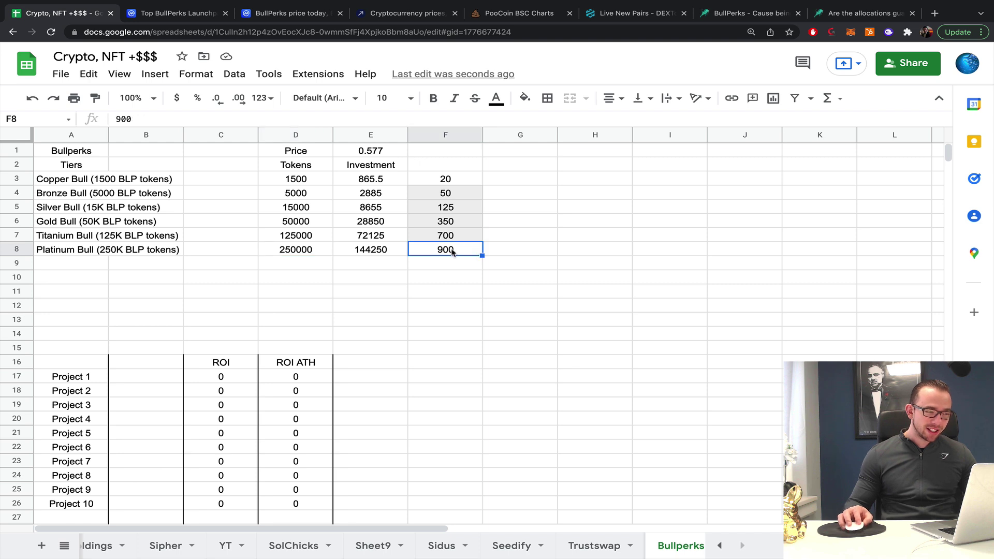
click(306, 184)
click(439, 181)
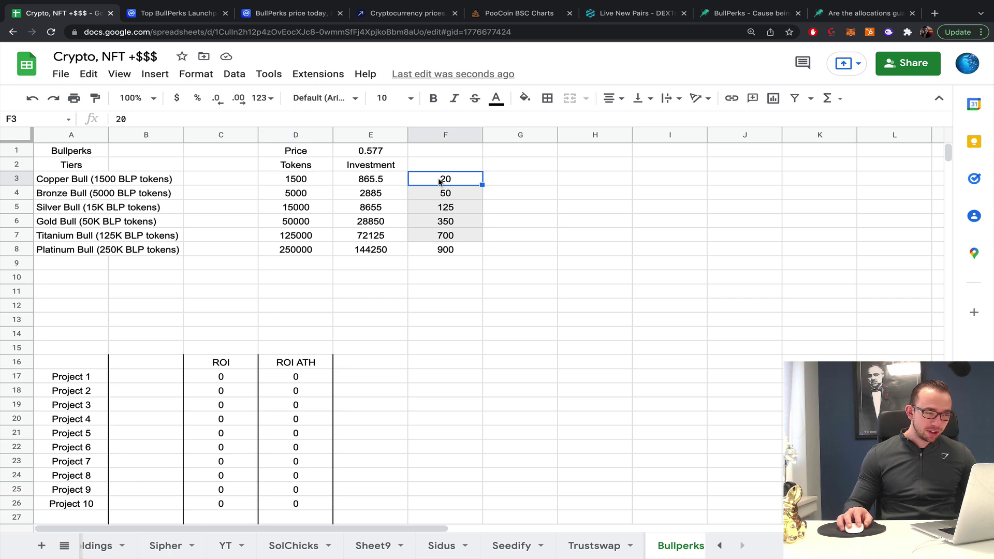
click(309, 185)
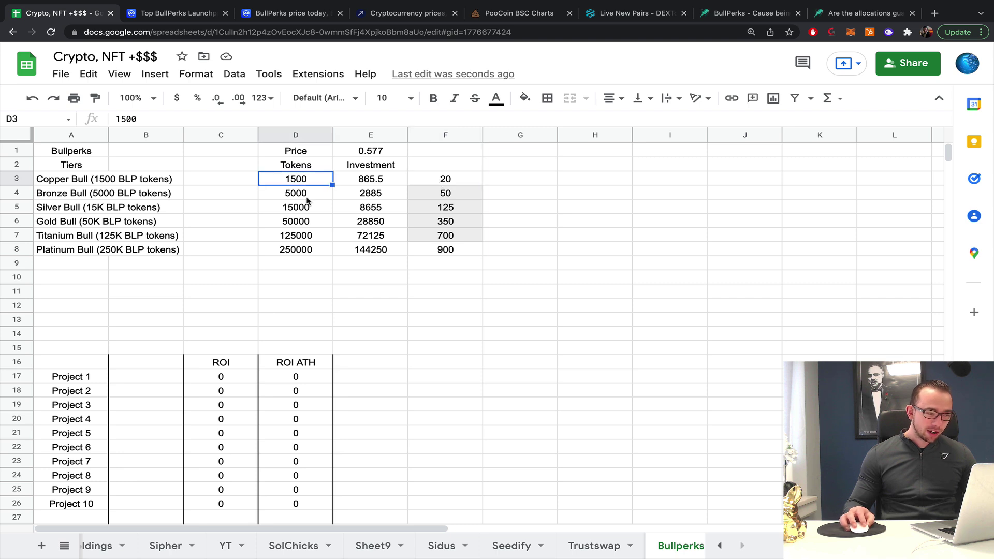
click(308, 201)
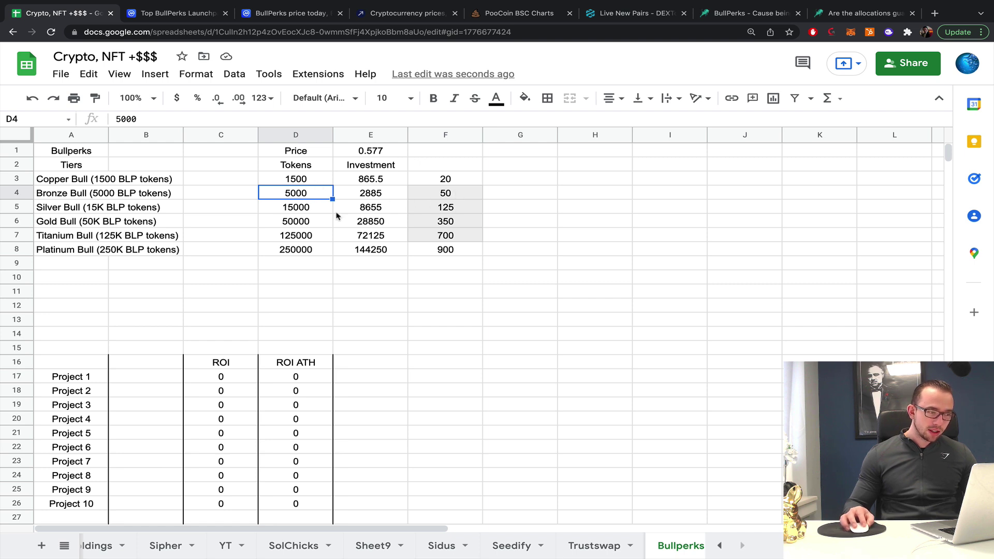
click(294, 252)
click(445, 254)
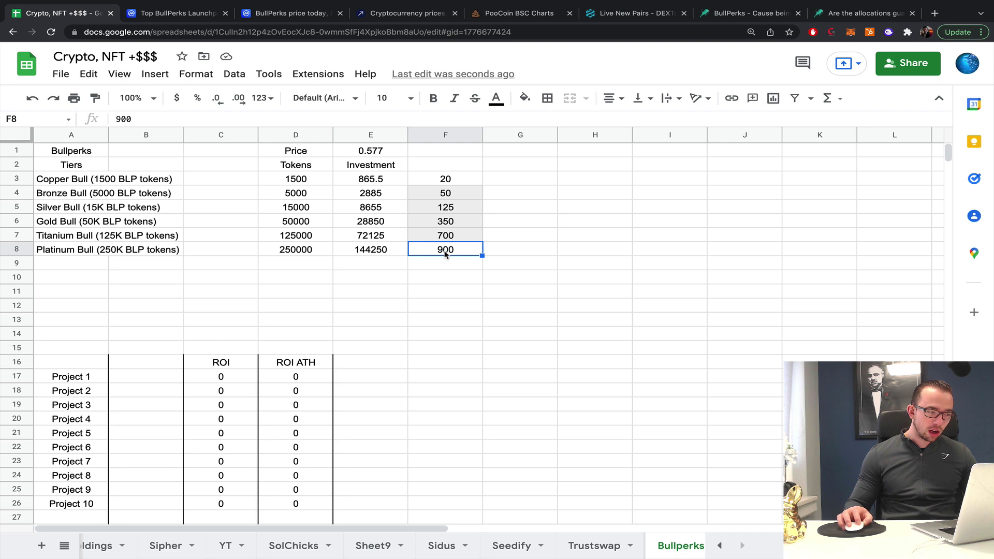
click(314, 252)
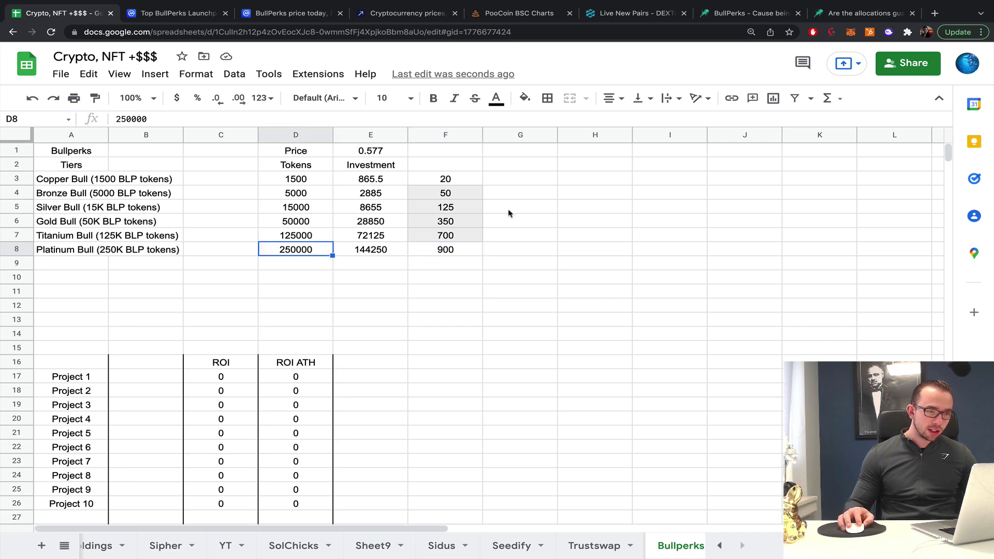
Step: Review the investment formulas and Copper Bull allocation of 20, then scroll down to the ROI table
click(382, 252)
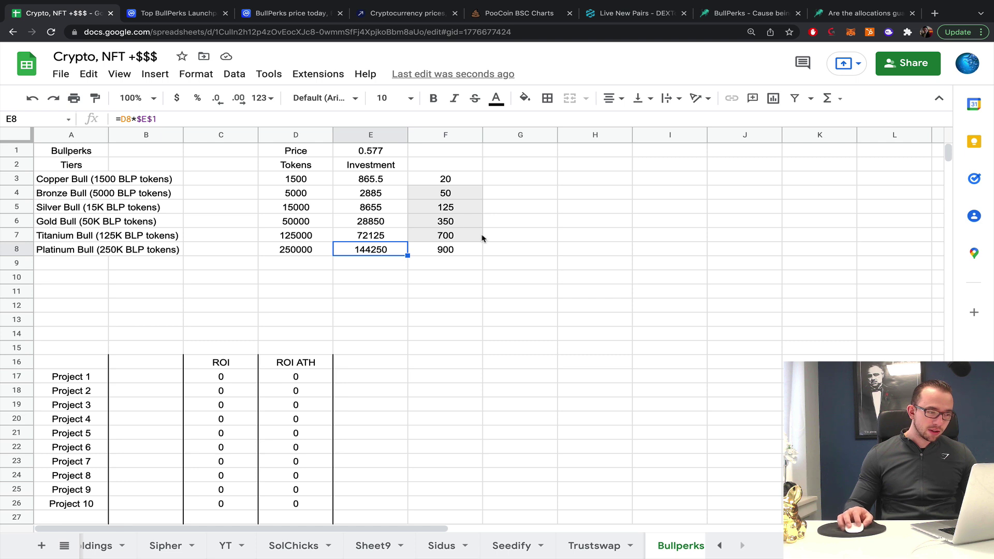
click(455, 238)
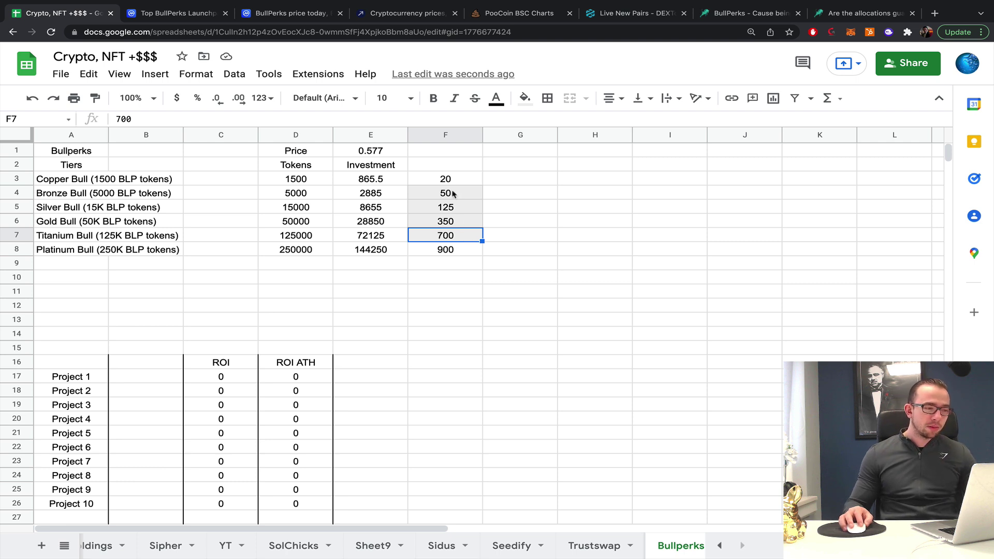
drag(453, 192, 445, 180)
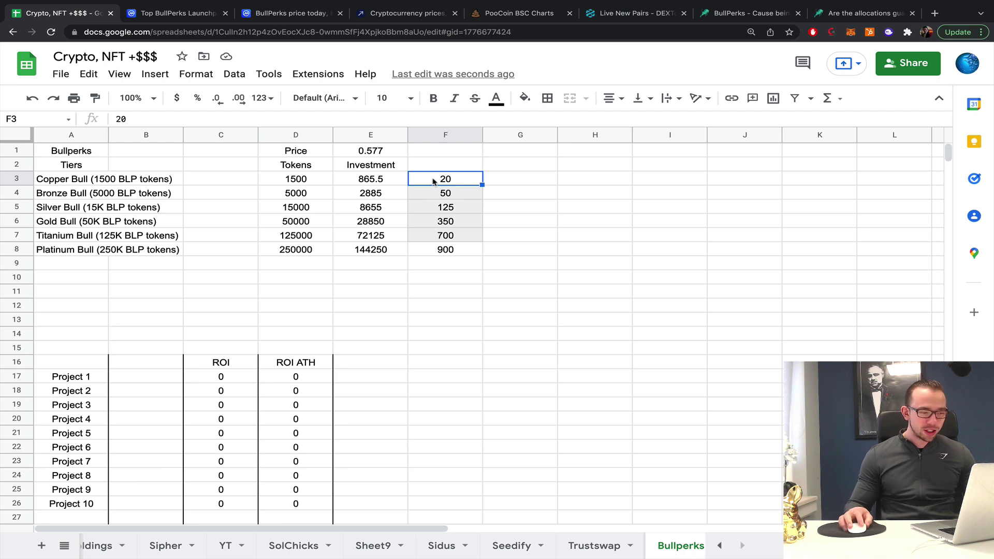
click(616, 194)
click(373, 182)
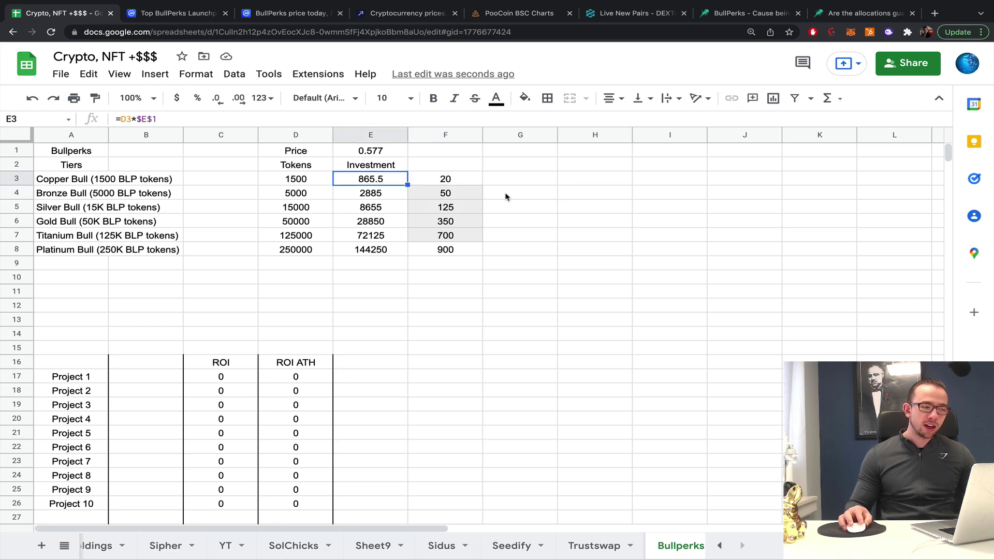
click(450, 184)
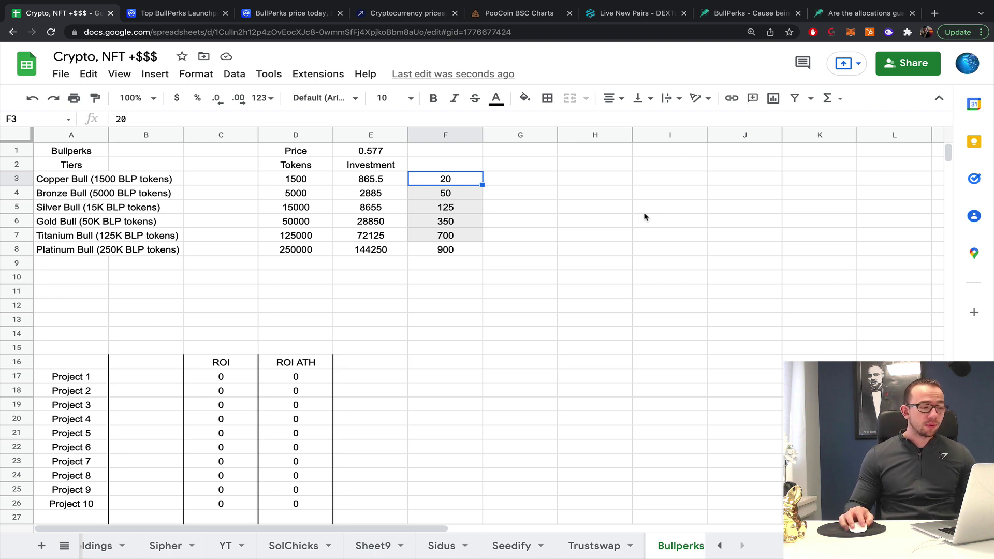
click(642, 210)
scroll(644, 210, down, 3)
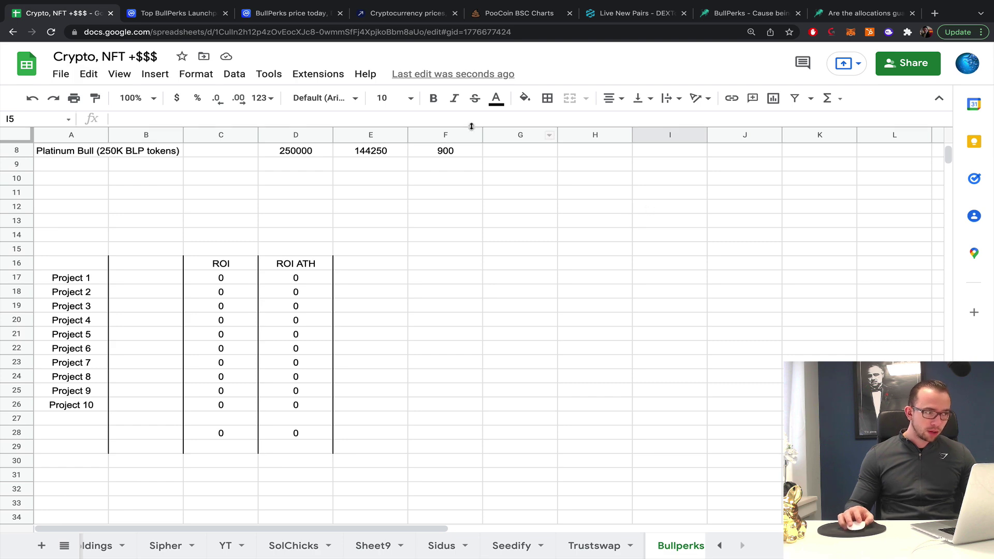
Step: Find the TOTEM project on the BullPerks projects page and copy its name
click(181, 15)
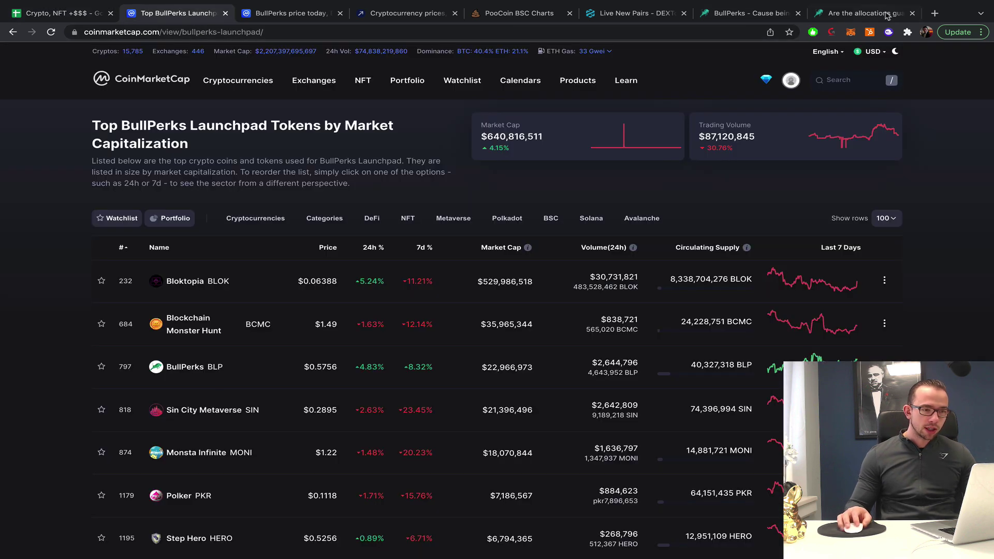
click(704, 21)
scroll(804, 161, up, 4)
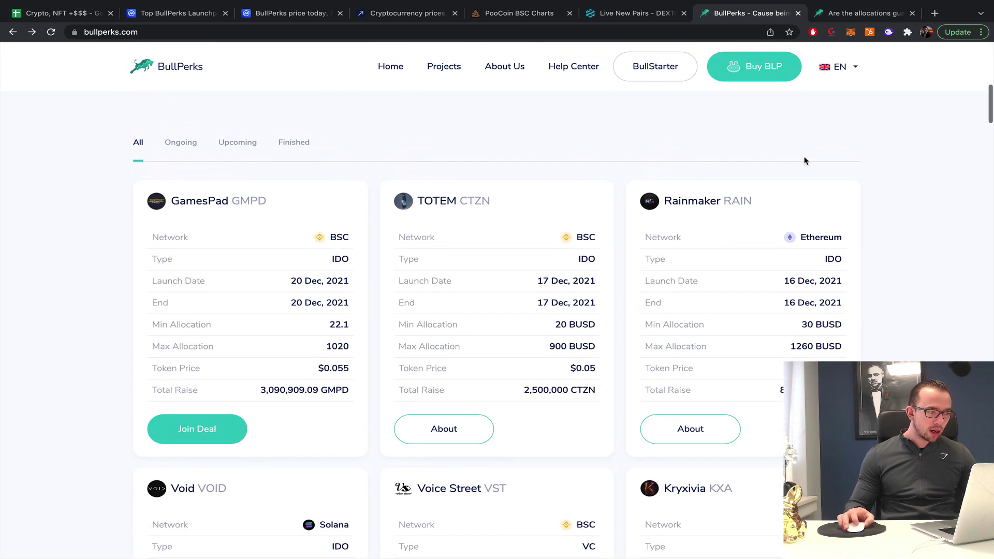
scroll(805, 161, up, 1)
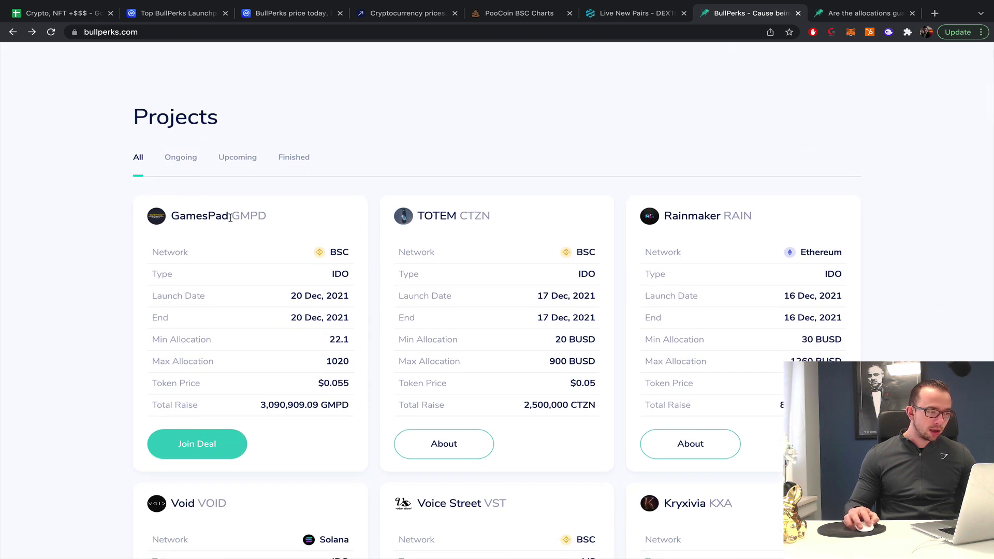
drag(230, 218, 177, 218)
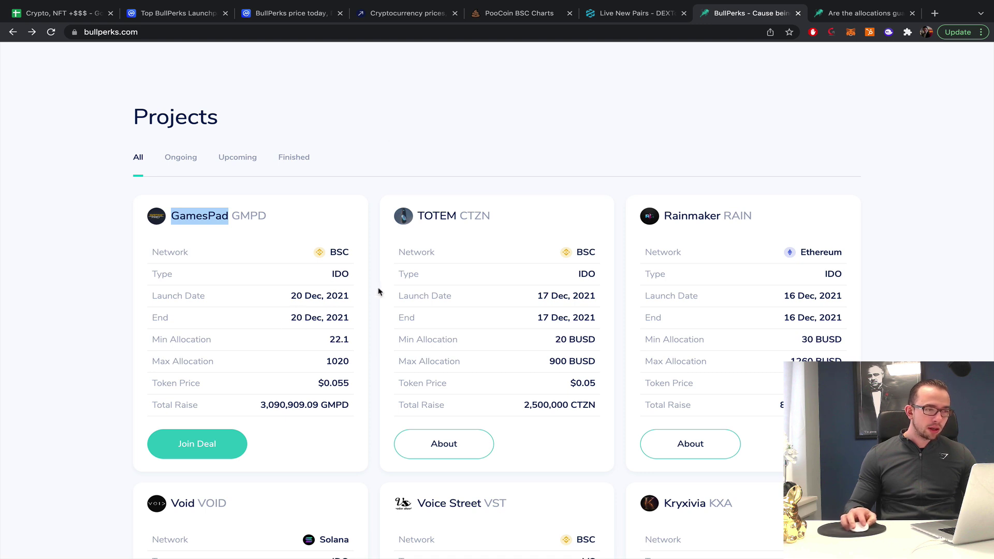
click(904, 5)
click(891, 201)
click(529, 181)
scroll(528, 179, down, 1)
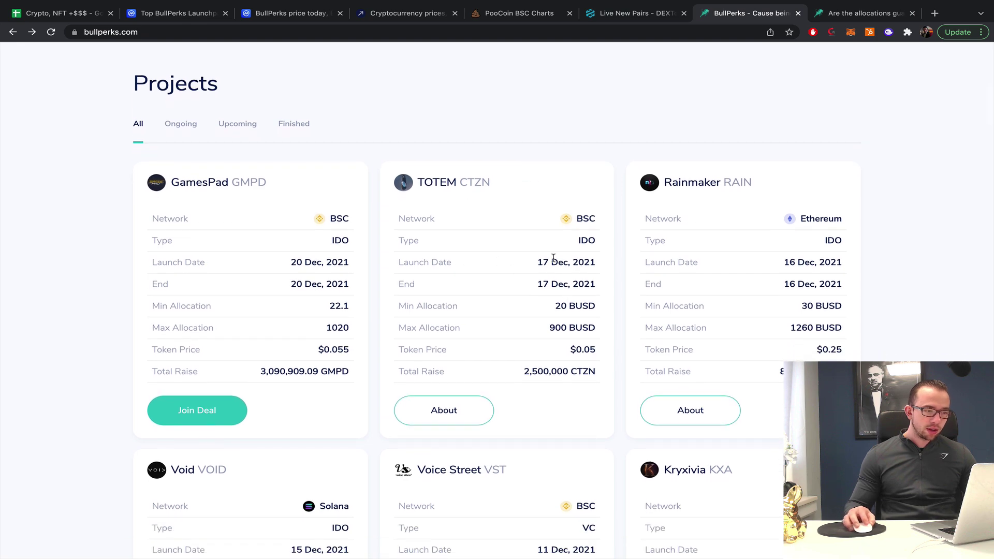
double_click(440, 183)
key(ctrl+c)
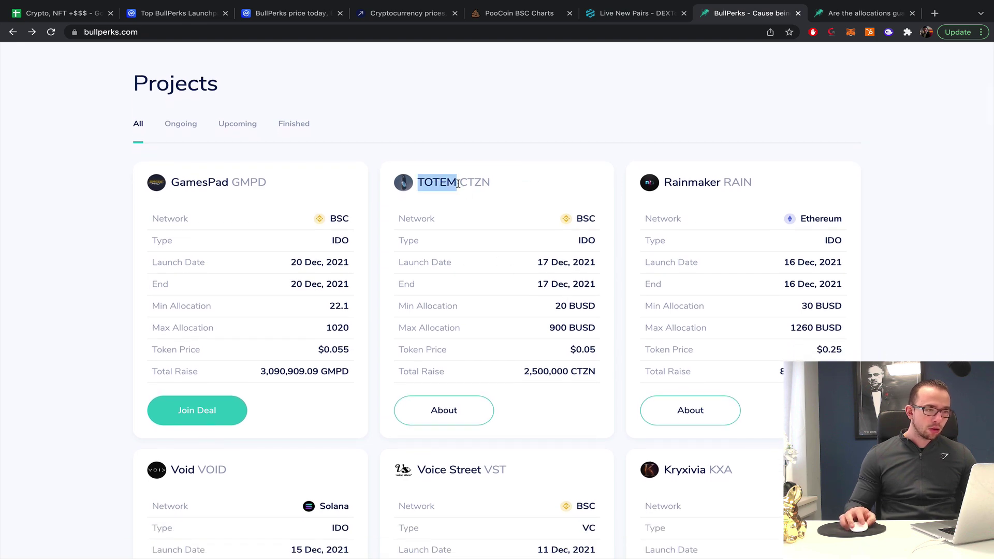
Step: Search CryptoRank for TOTEM and open Totem (CTZN)'s IDO review: 4.74x ROI, 8.11x ATH
click(406, 13)
click(715, 120)
key(ctrl+v)
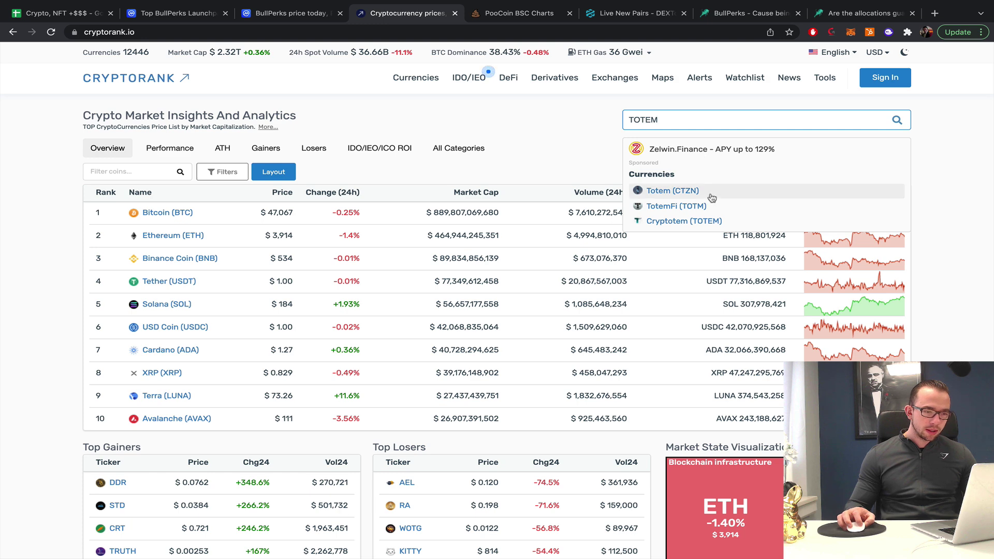
click(715, 194)
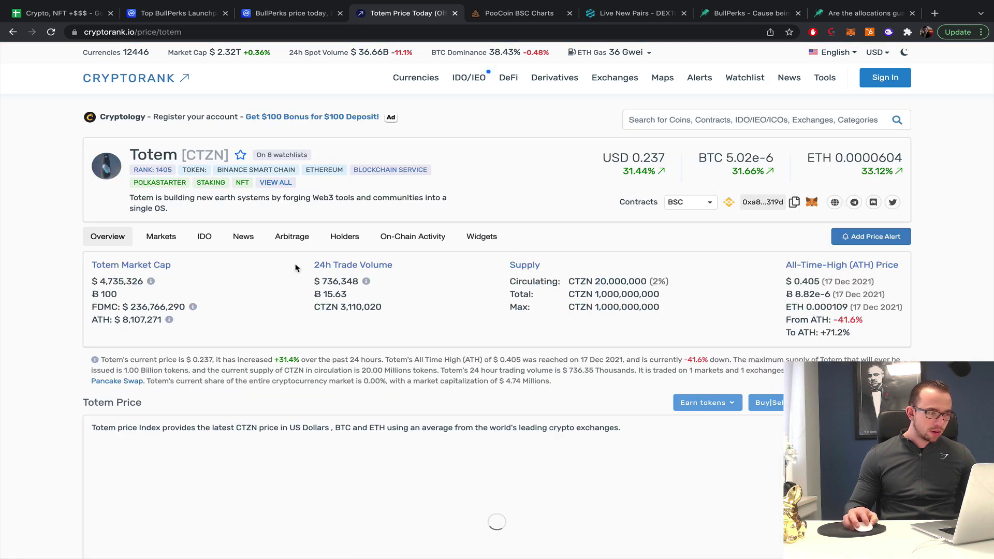
click(205, 238)
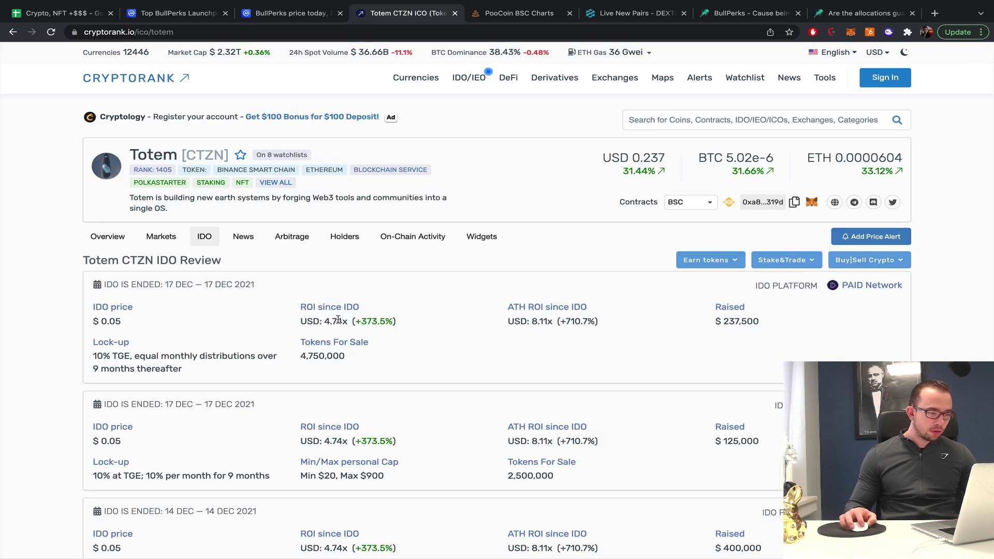
Step: Paste TOTEM as Project 1's name in B17 and enter 4.74 as its ROI
click(71, 14)
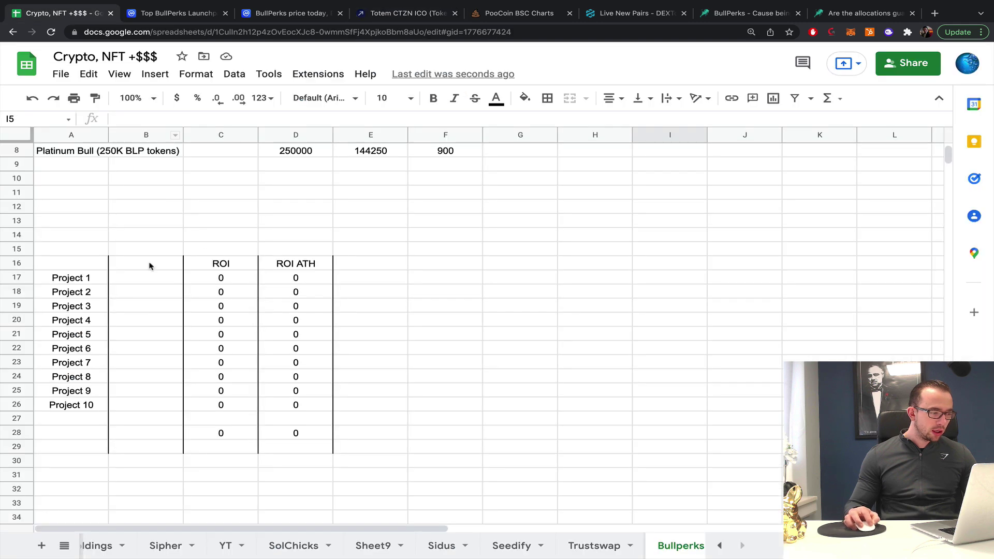
click(158, 277)
key(ctrl+v)
click(221, 282)
text(4.74)
key(Tab)
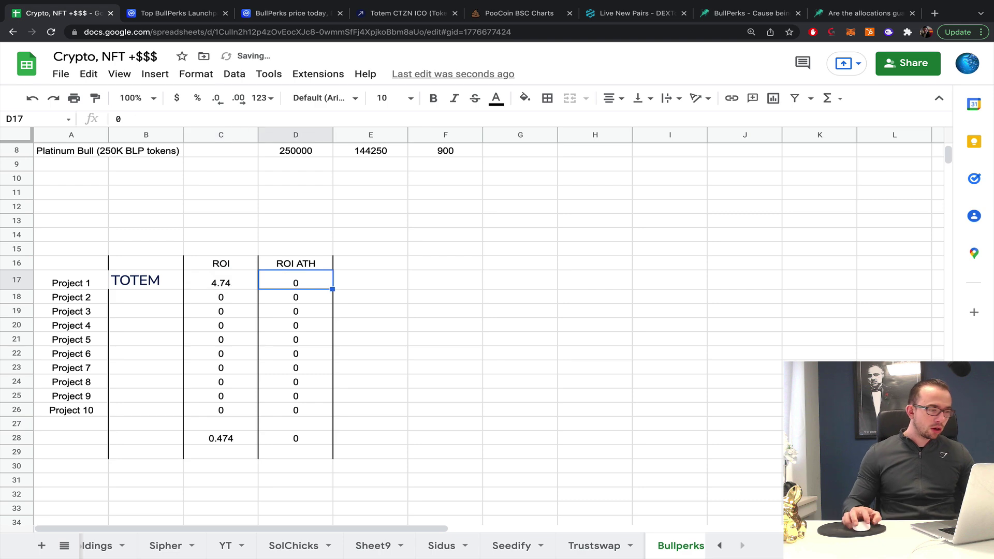
Step: Move the Totem CryptoRank page to the end and enter 8.11 as Project 1's ROI ATH
click(749, 16)
click(838, 18)
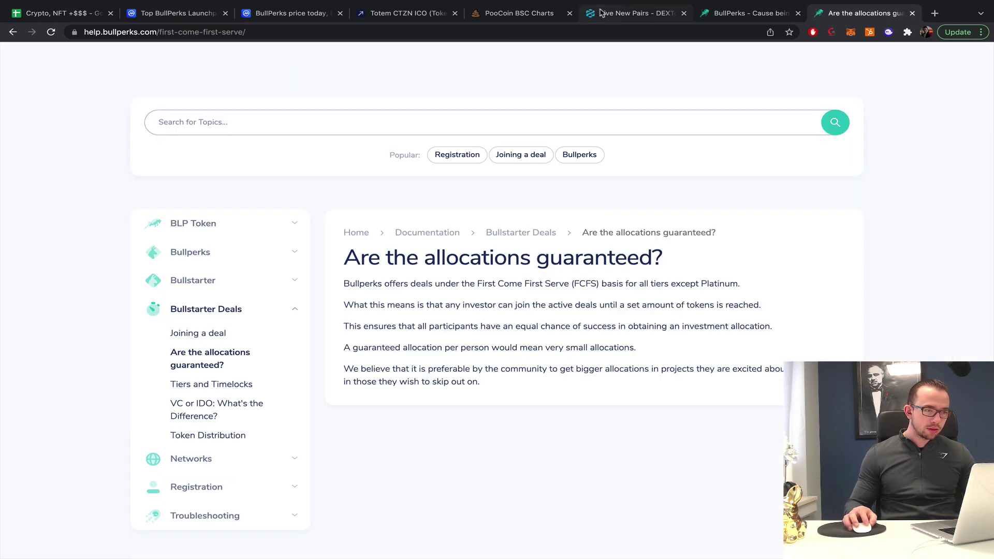
drag(403, 13, 870, 13)
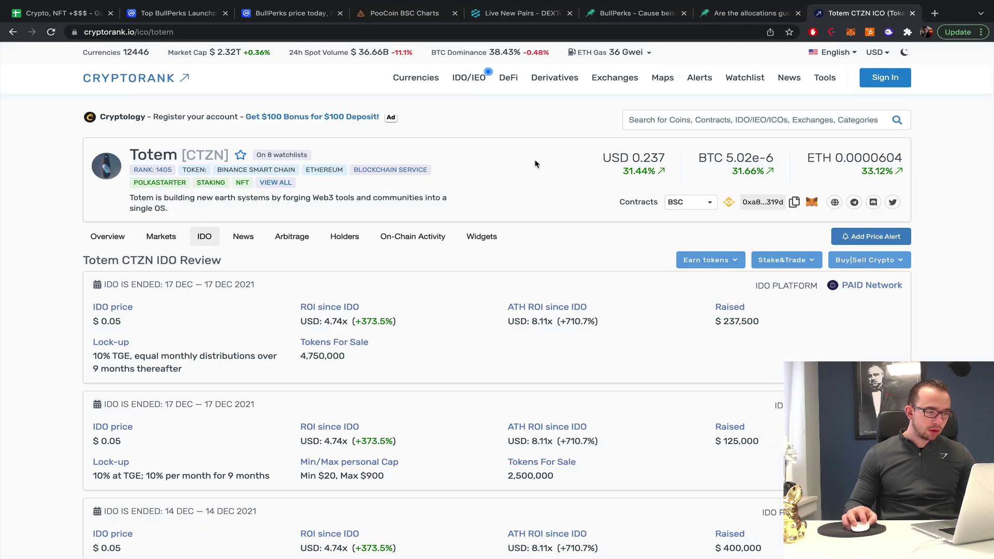
click(86, 4)
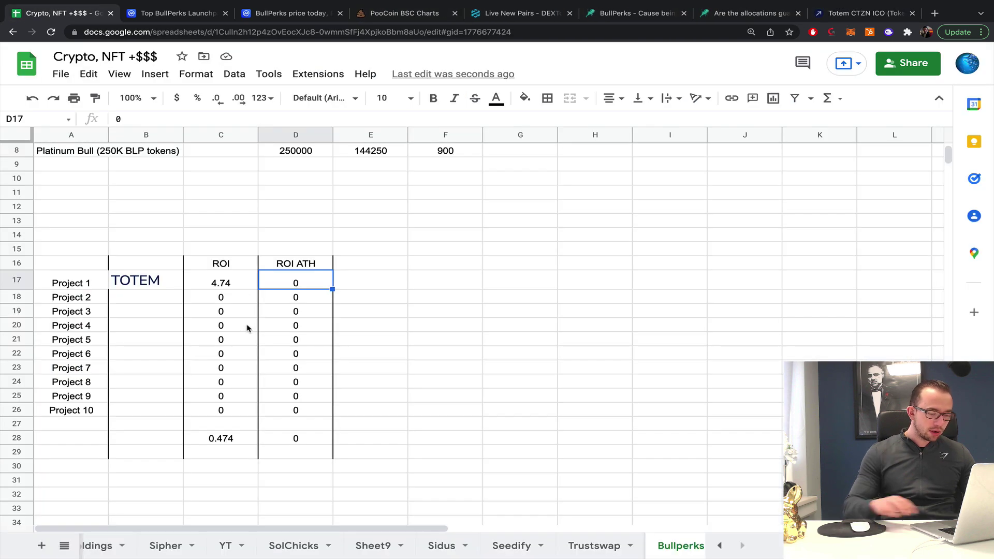
text(8.11)
click(188, 298)
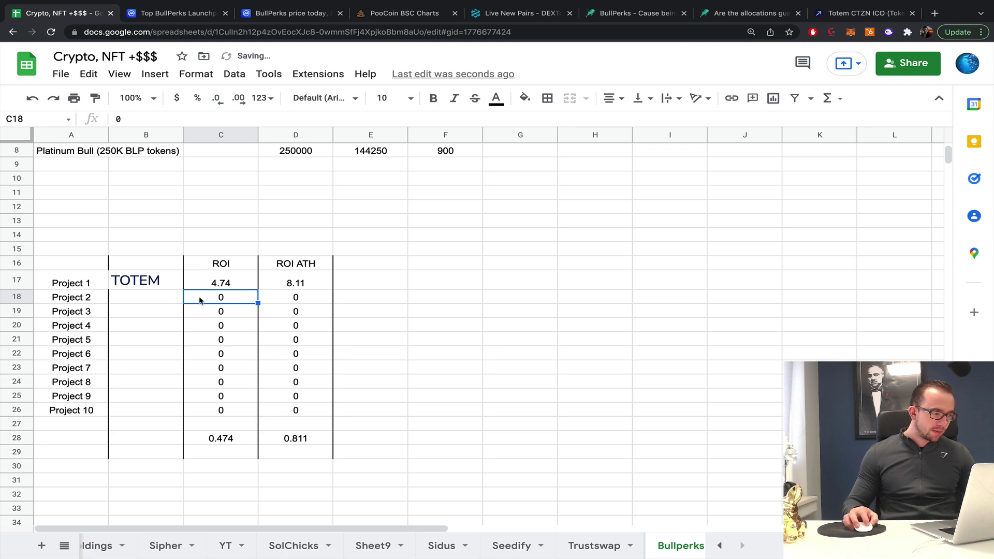
Step: Copy the Project 1 label's formatting onto the TOTEM cell
click(82, 281)
click(146, 280)
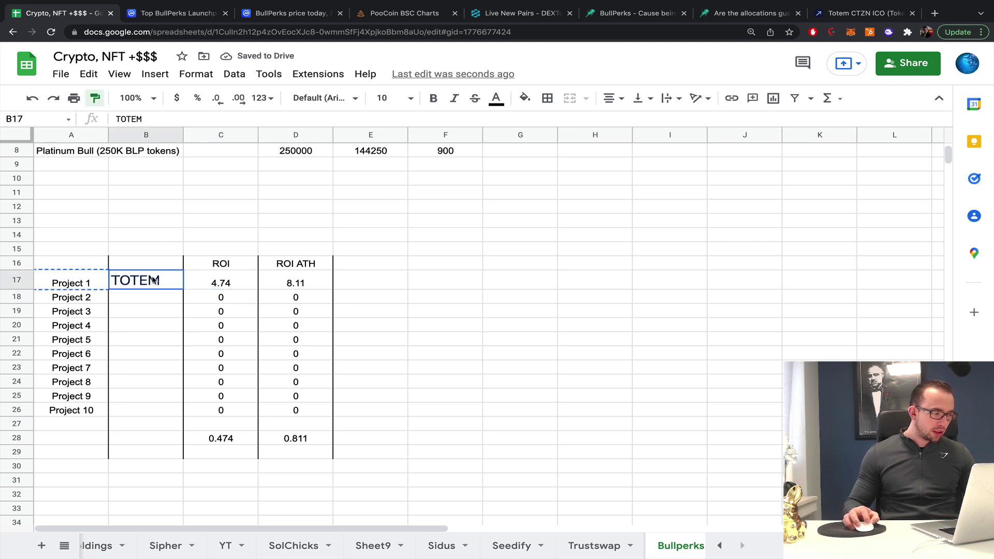
click(484, 293)
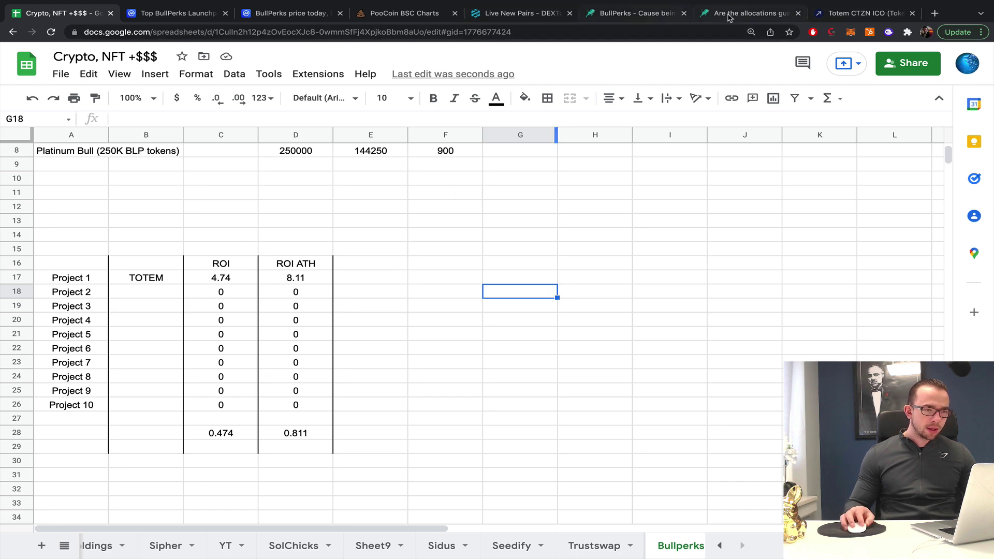
Step: Copy TOTEM's vesting terms from its BullPerks project details page
click(615, 14)
click(427, 418)
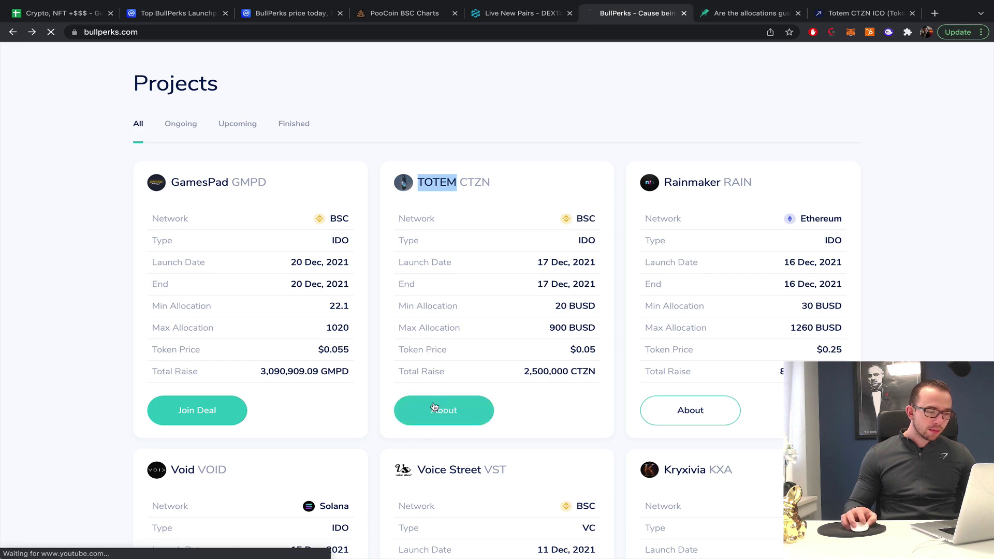
scroll(487, 392, down, 10)
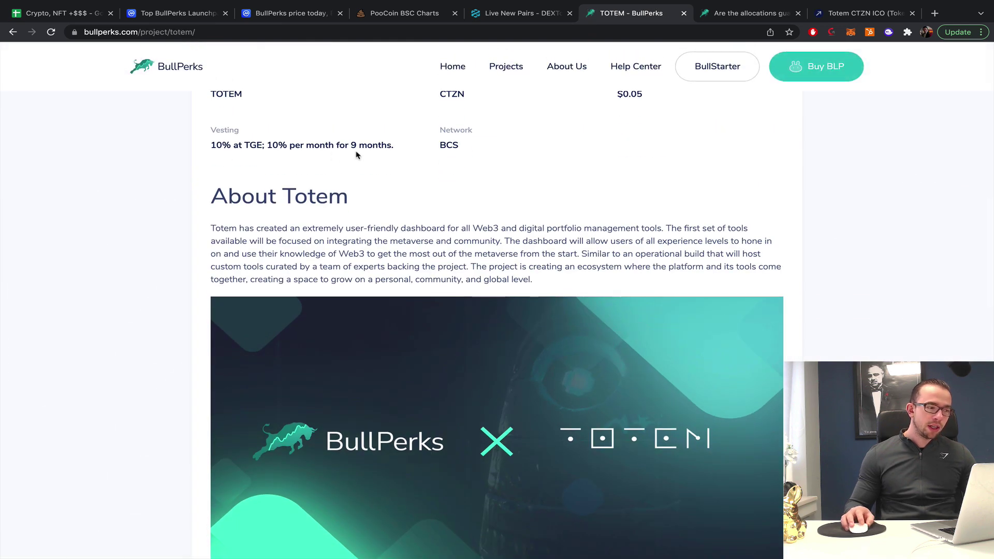
click(10, 32)
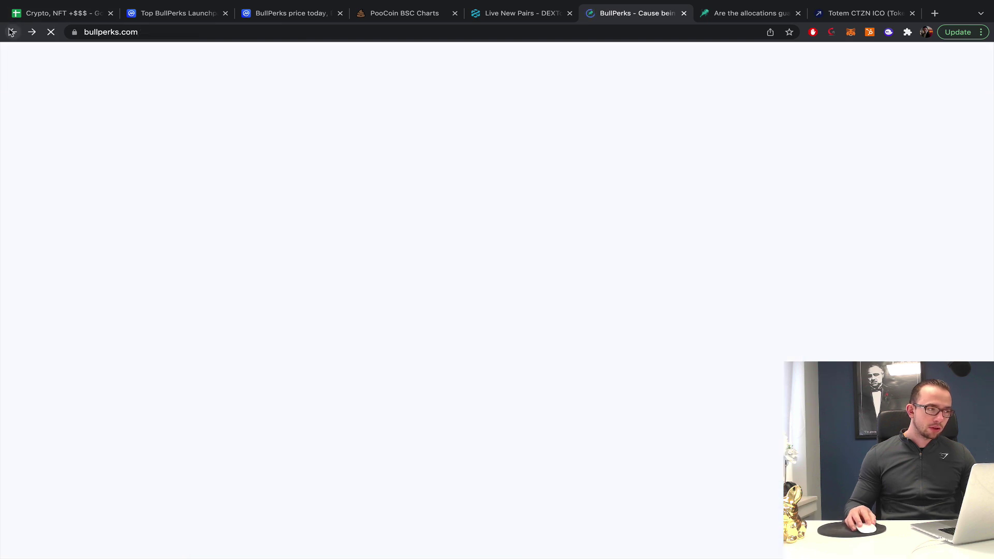
click(402, 248)
scroll(402, 248, down, 10)
drag(399, 150, 209, 145)
key(ctrl+c)
Step: Add a Vesting header in E16, paste TOTEM's terms below it, and match the header's formatting
click(77, 15)
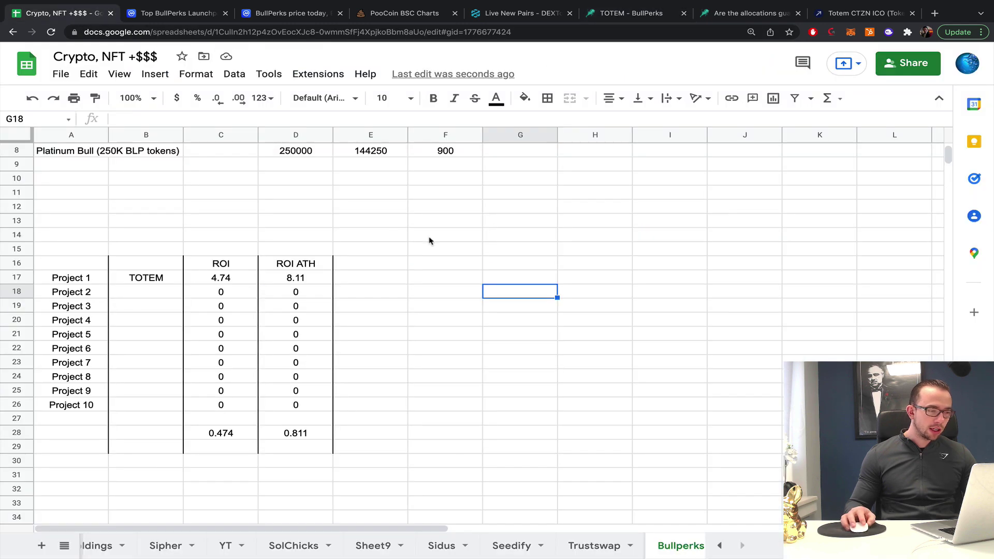
click(389, 269)
text(Vesting)
key(Return)
key(ctrl+v)
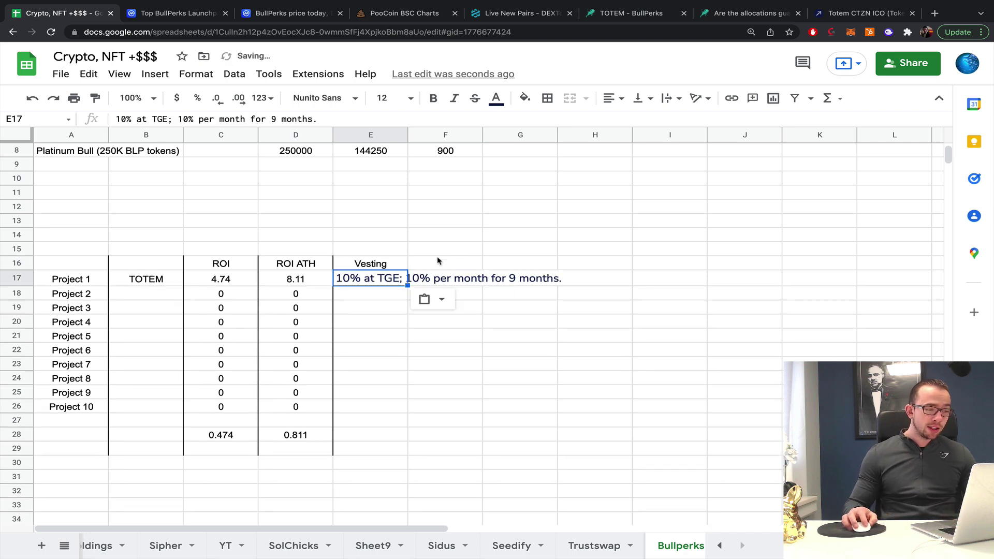
click(406, 263)
click(393, 280)
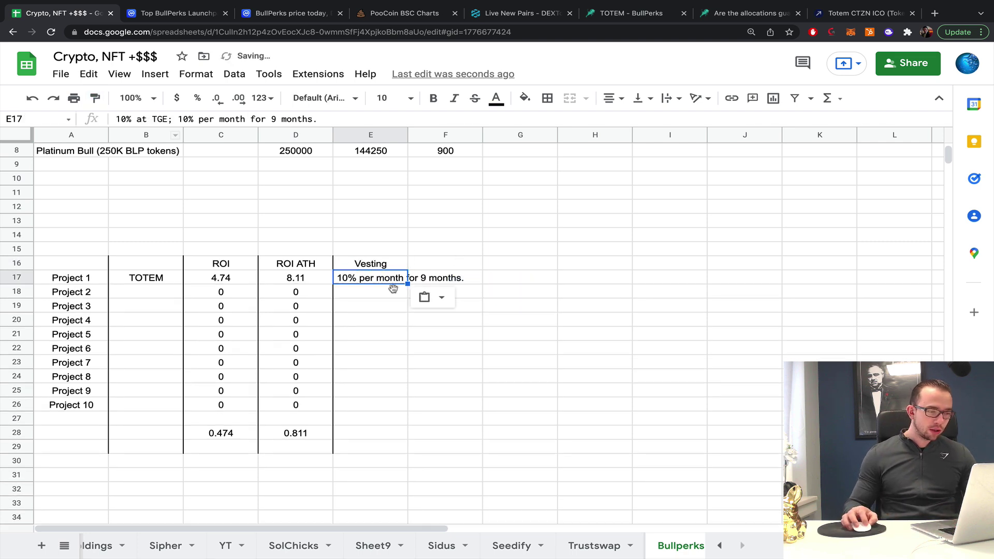
click(494, 353)
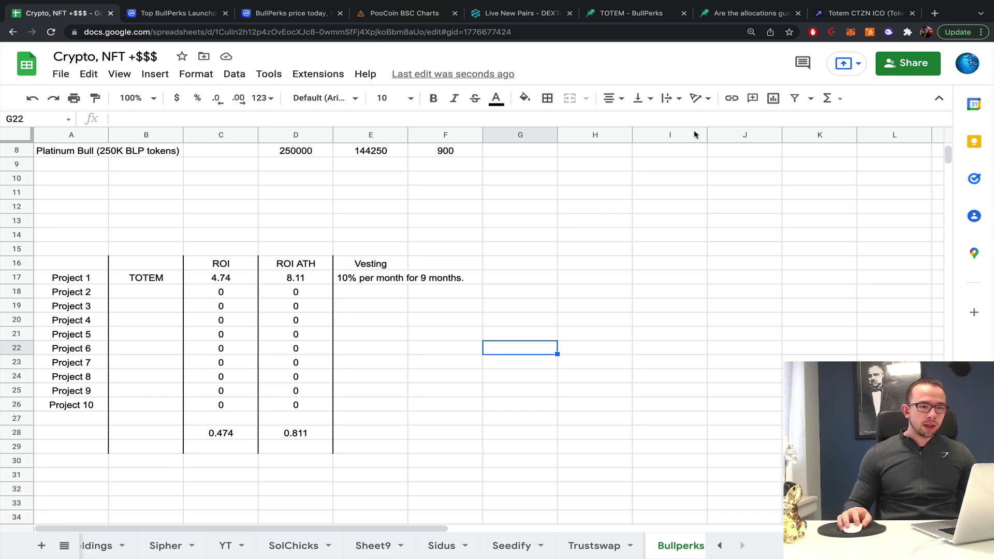
Step: Close the allocations help page and copy the Rainmaker project name from BullPerks
click(735, 14)
click(798, 13)
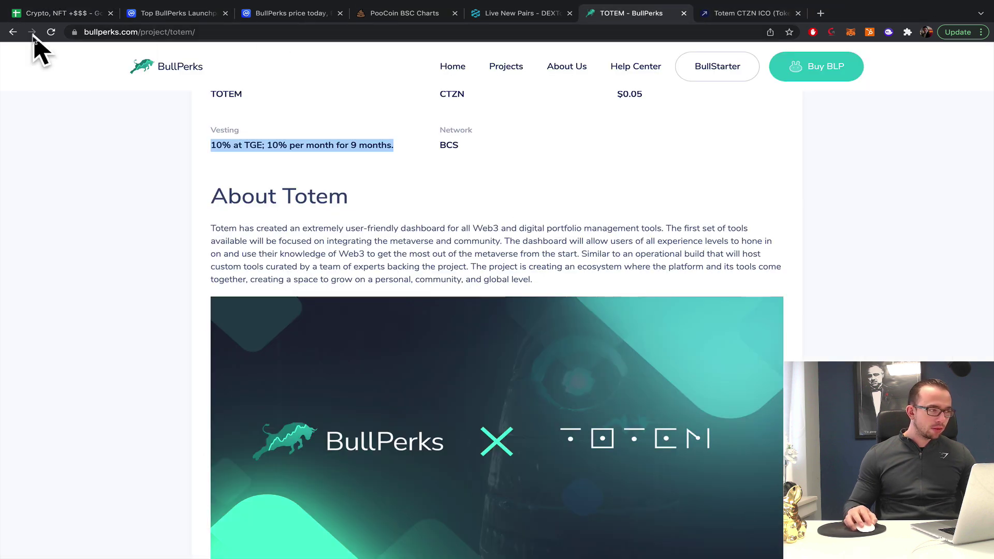
click(13, 31)
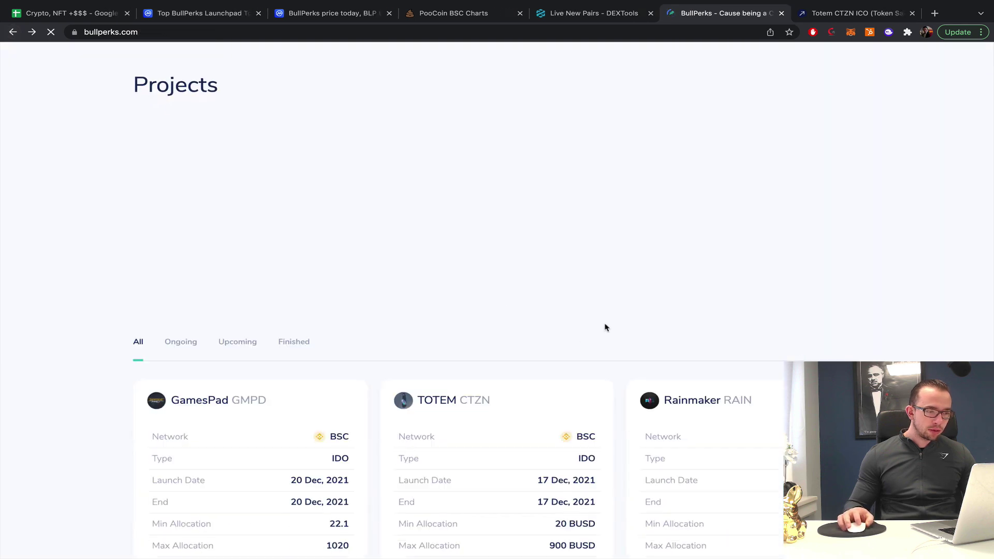
double_click(697, 185)
key(ctrl+c)
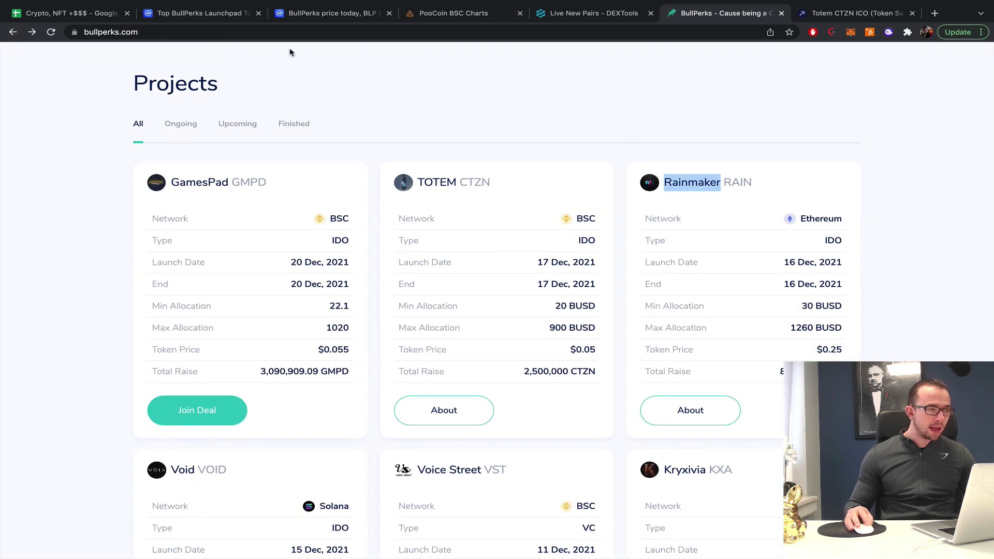
Step: Search CryptoRank for Rainmaker and open the Rainmaker Games IDO page
click(857, 13)
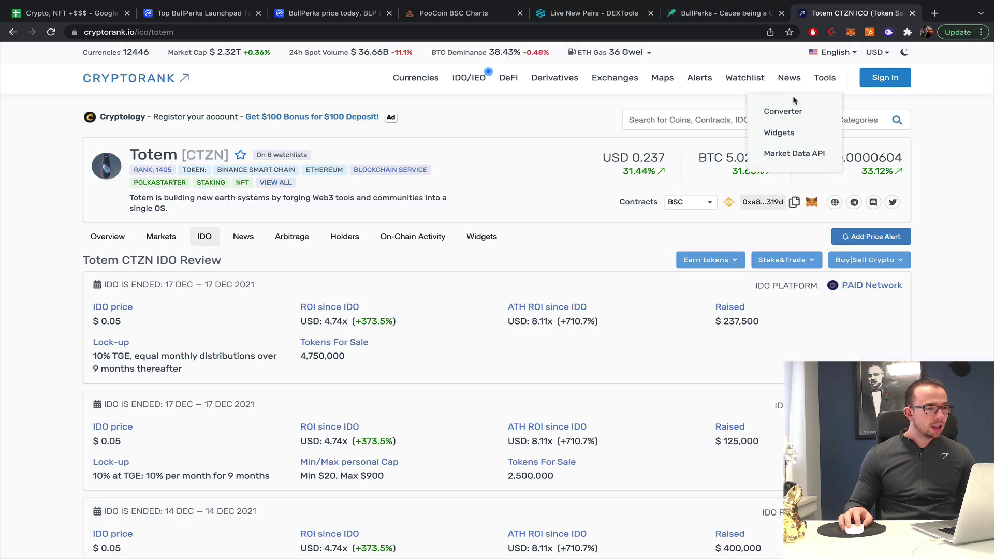
click(686, 120)
key(ctrl+v)
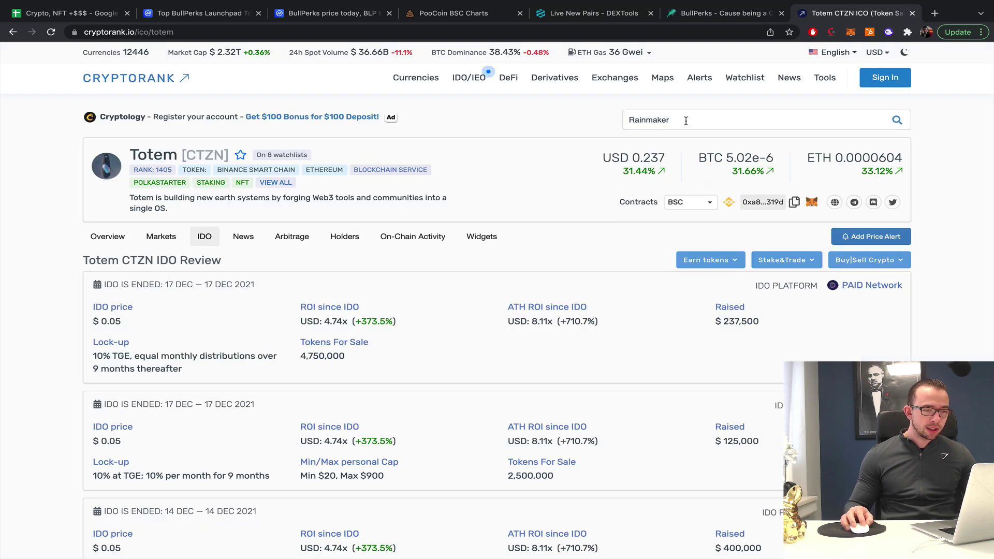
click(699, 190)
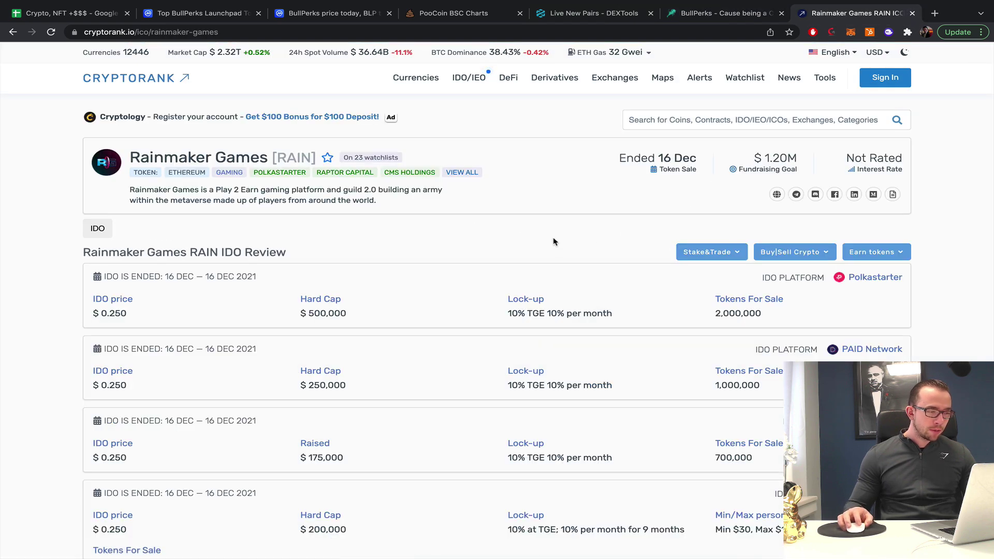
scroll(289, 233, down, 2)
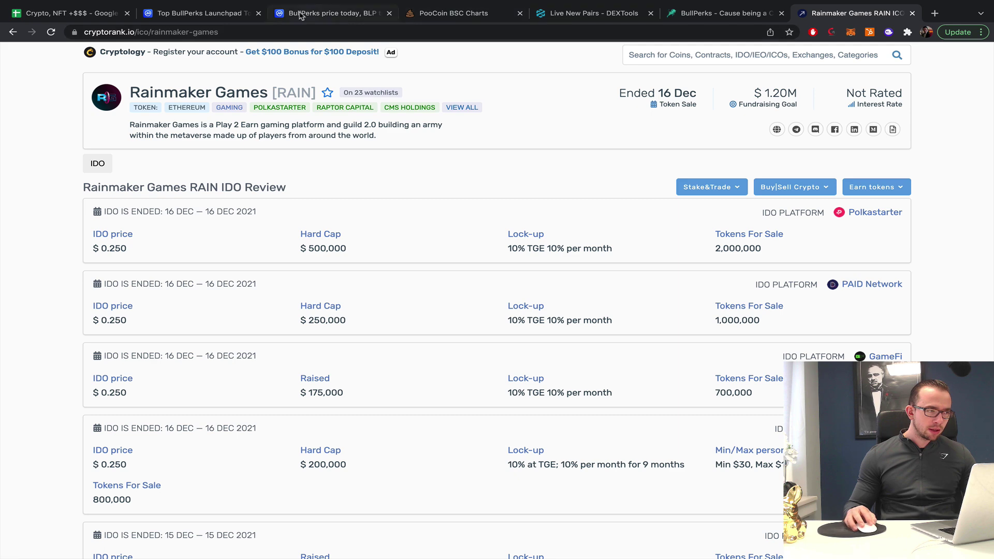
click(709, 13)
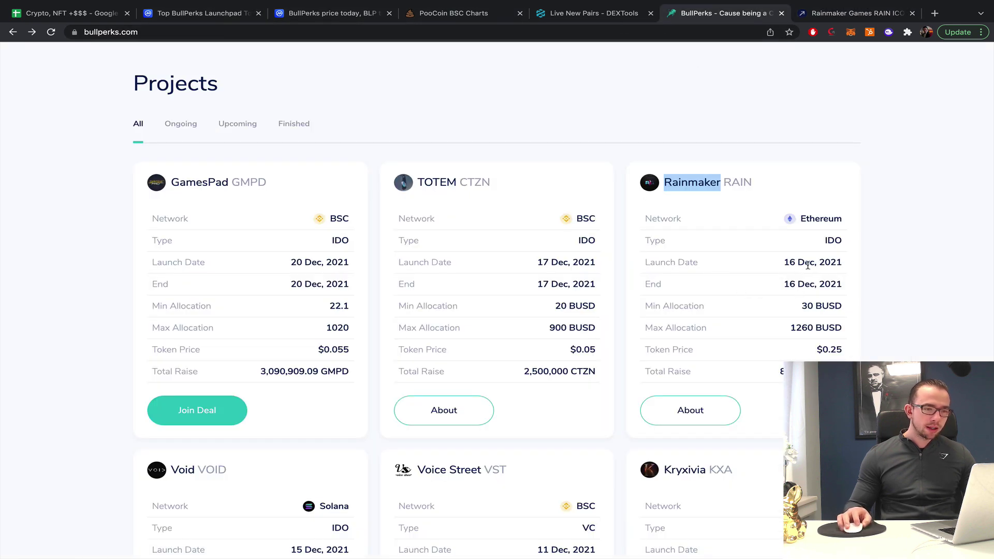
click(849, 12)
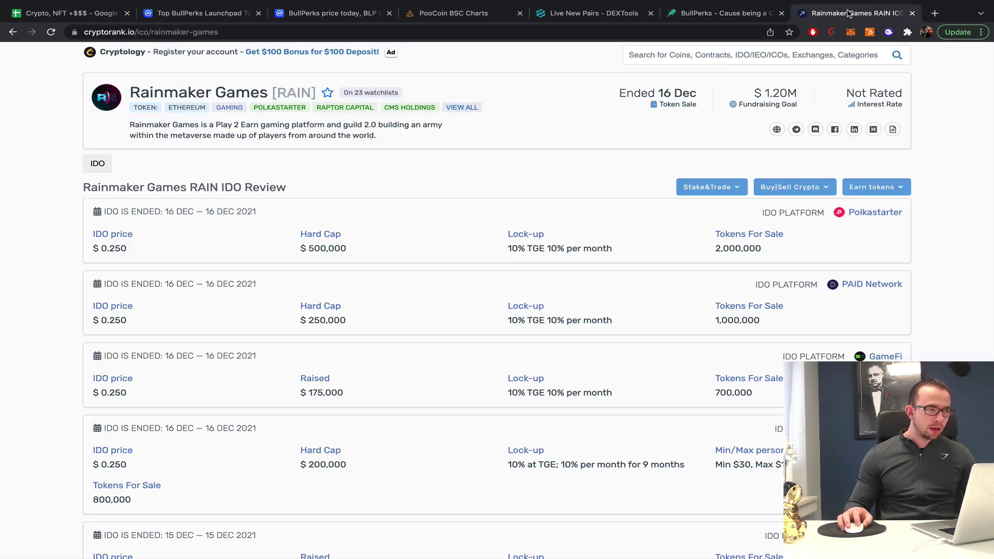
Step: Search CoinMarketCap for Rainmaker and open the Rainmaker Games page
click(594, 13)
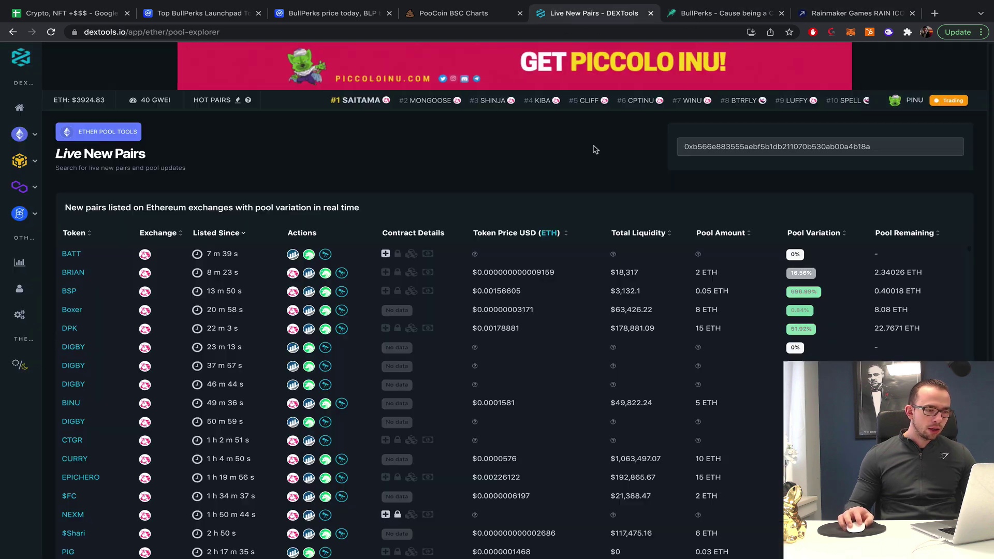
double_click(797, 146)
key(ctrl+x)
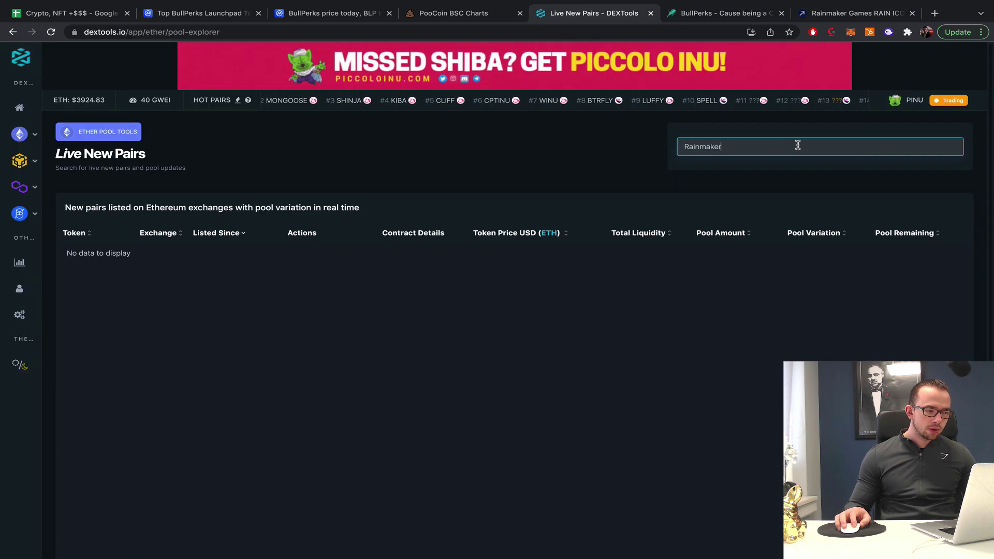
click(331, 13)
click(849, 86)
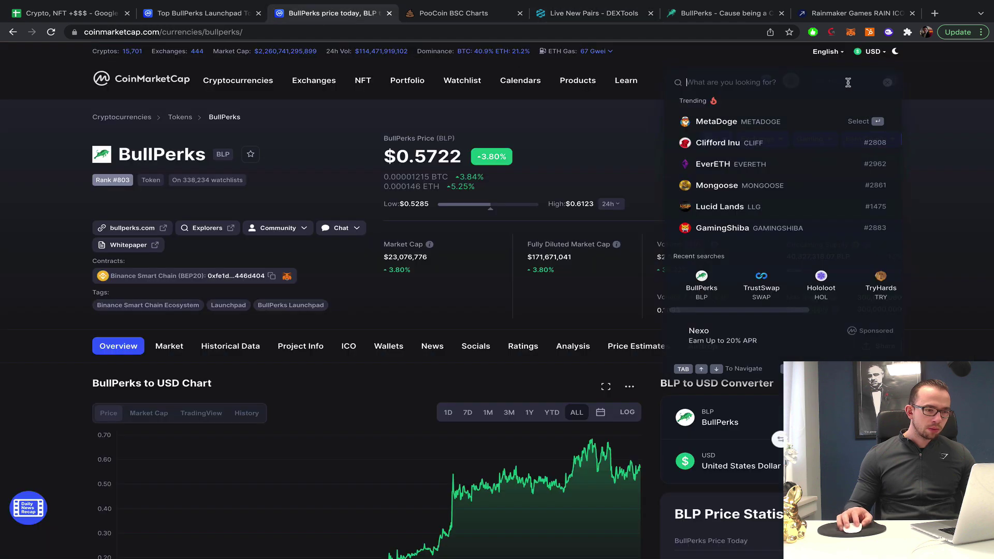
text(Rainmaker)
click(774, 125)
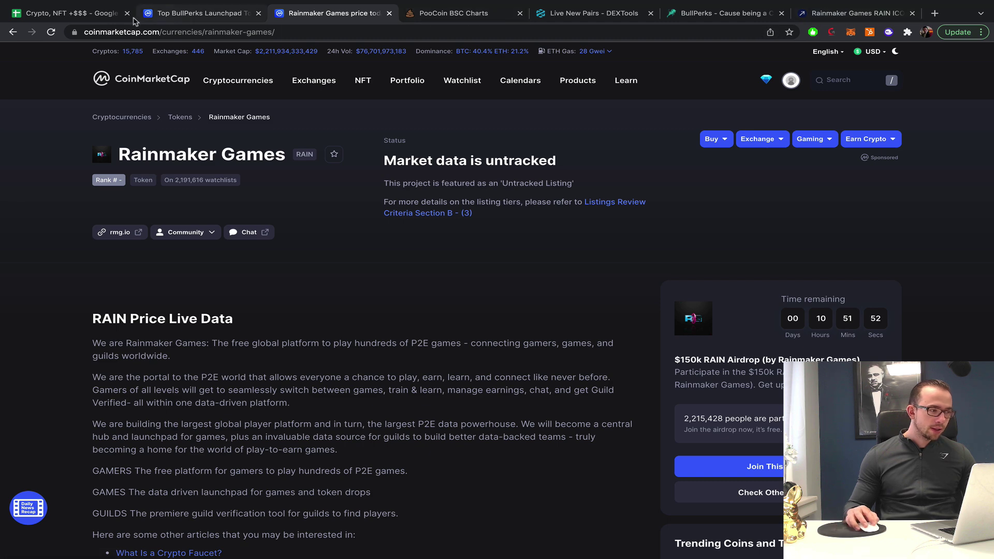
click(694, 13)
Step: Search CryptoRank for Void and open its IDO review at a $0.095 IDO price
scroll(150, 301, down, 5)
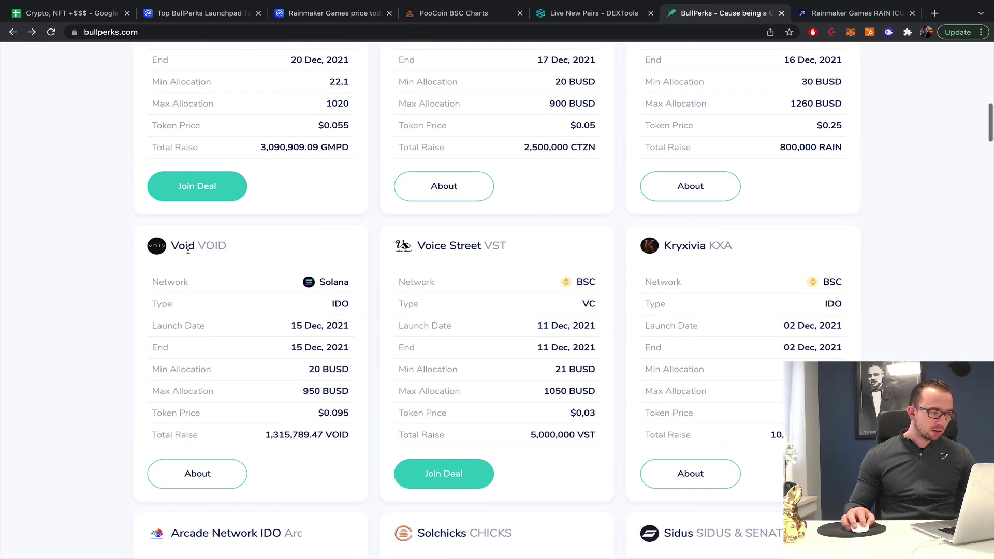
double_click(183, 245)
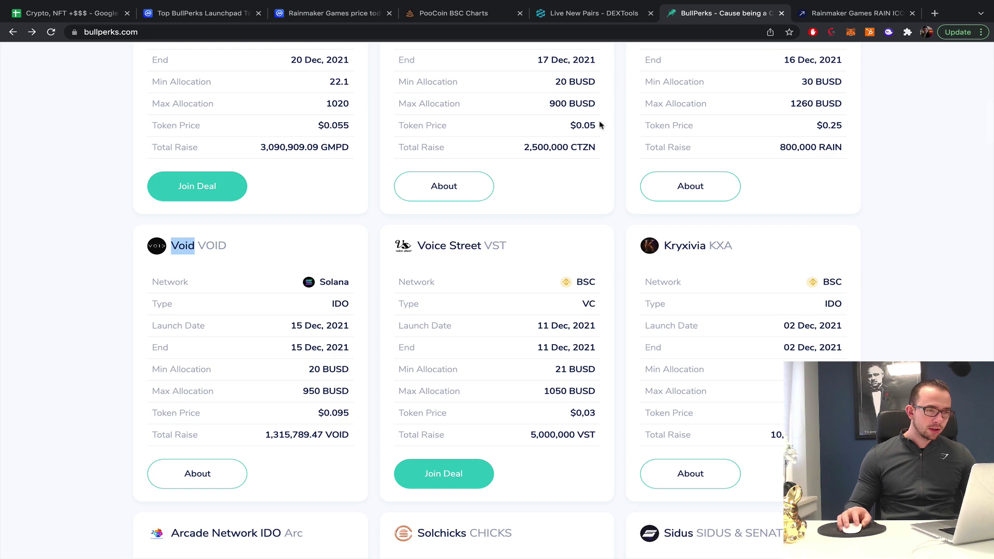
click(839, 16)
click(720, 57)
text(void)
click(668, 124)
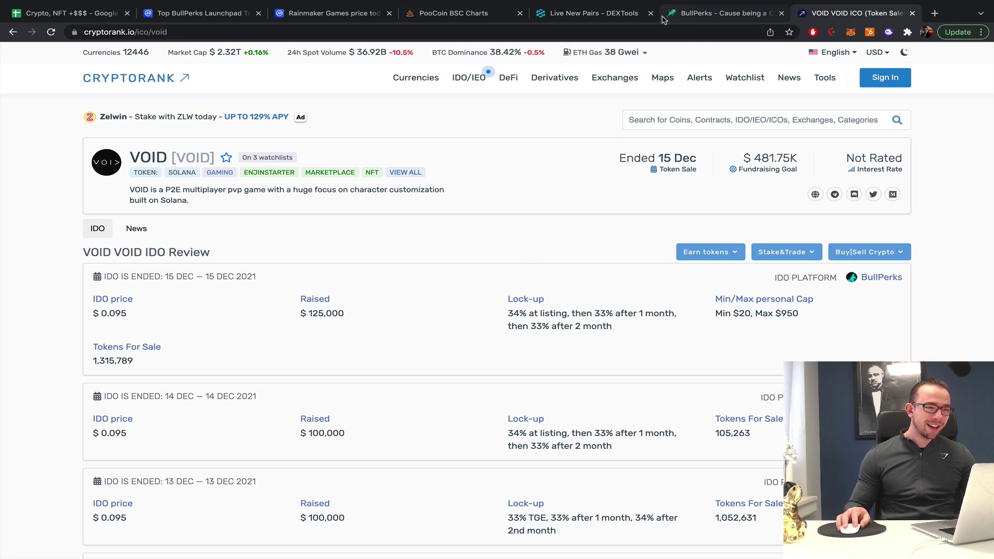
Step: Search CoinMarketCap for void and open the Void token page
click(334, 14)
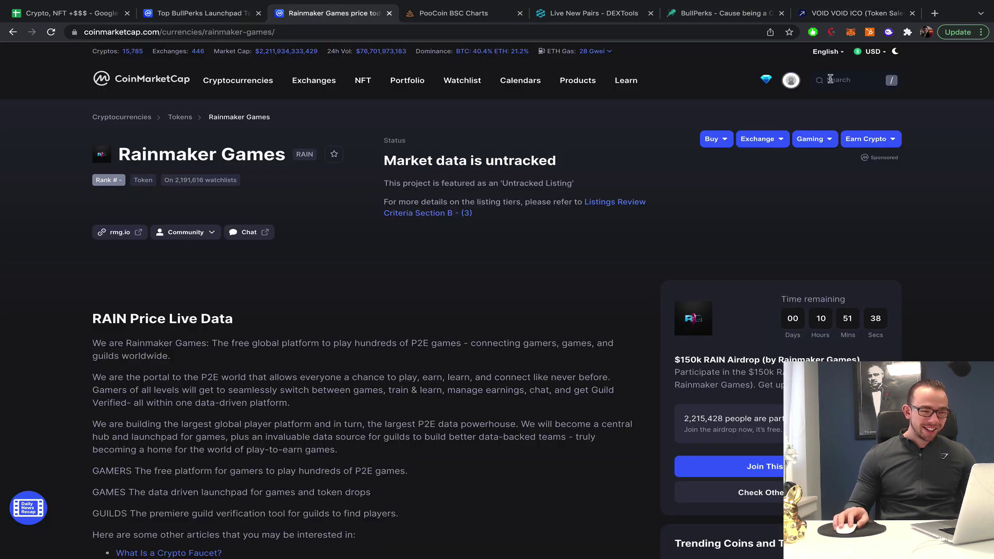
text(void)
click(783, 129)
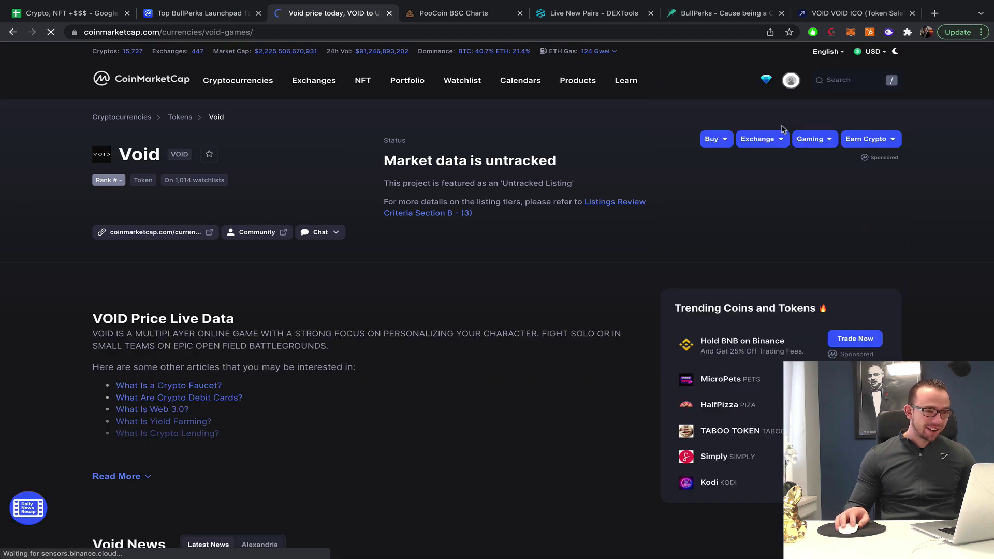
click(803, 17)
click(750, 16)
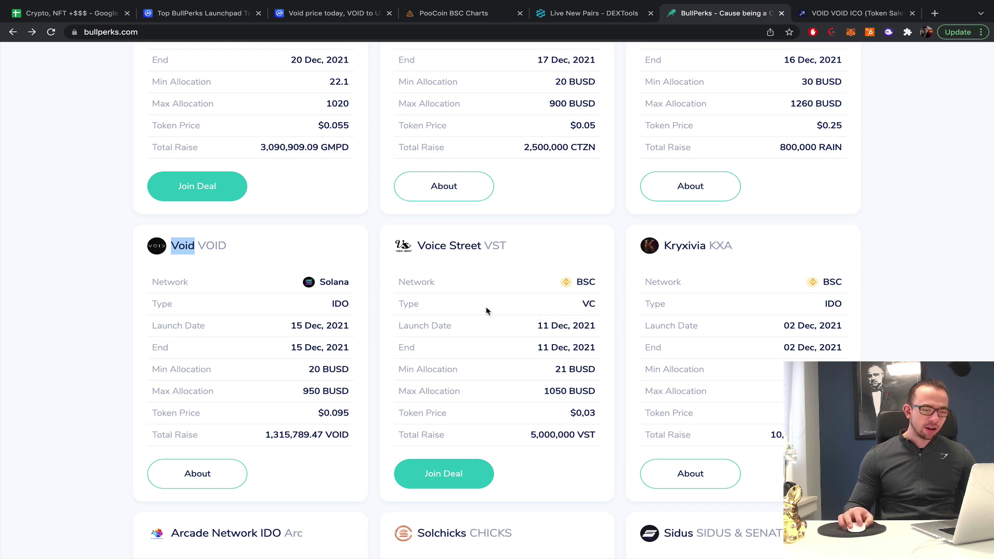
Step: Search CryptoRank for Voice Street, first by its ticker VST, then by full name
double_click(437, 247)
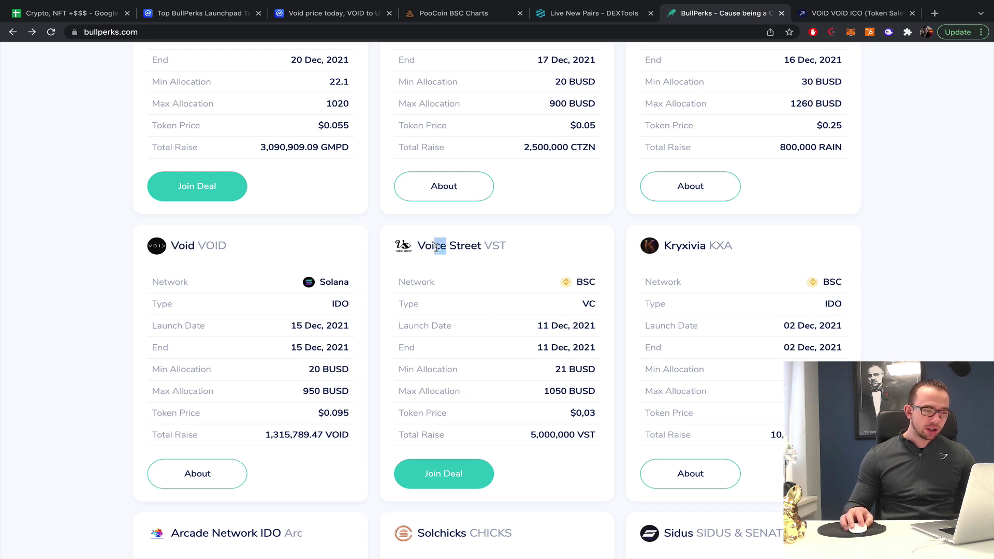
triple_click(462, 247)
drag(467, 247, 507, 245)
double_click(496, 243)
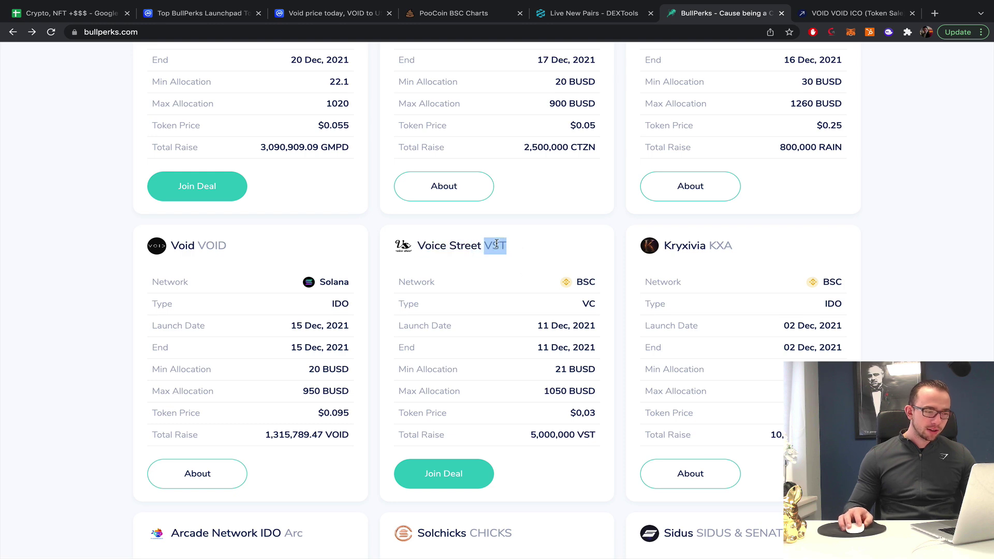
click(848, 9)
click(724, 119)
key(ctrl+v)
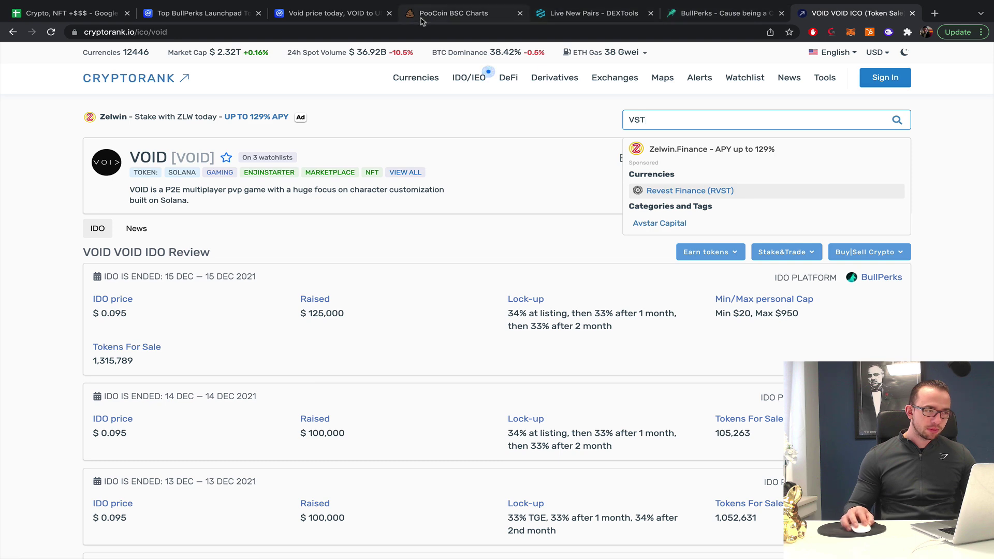
click(683, 14)
drag(419, 244, 480, 242)
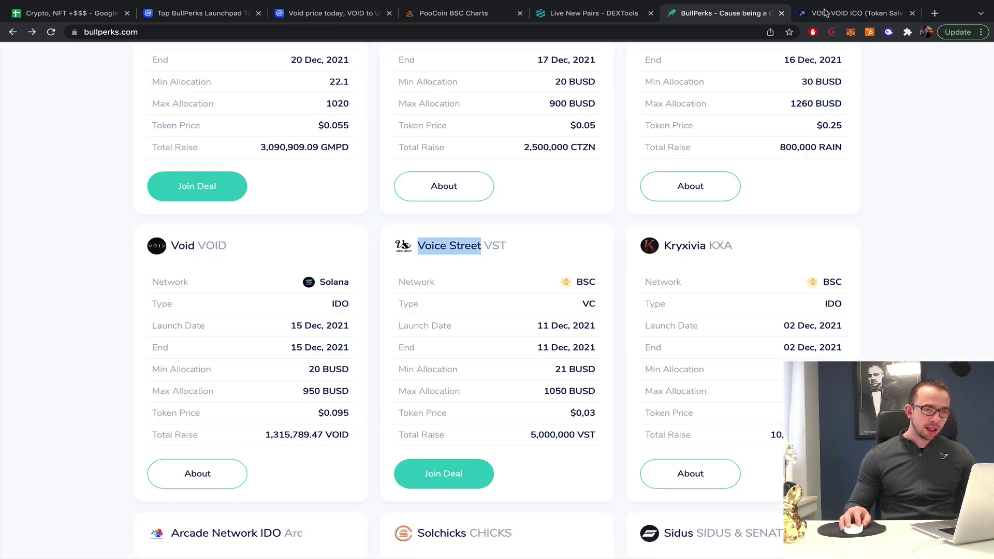
click(864, 5)
key(ctrl+a)
key(ctrl+v)
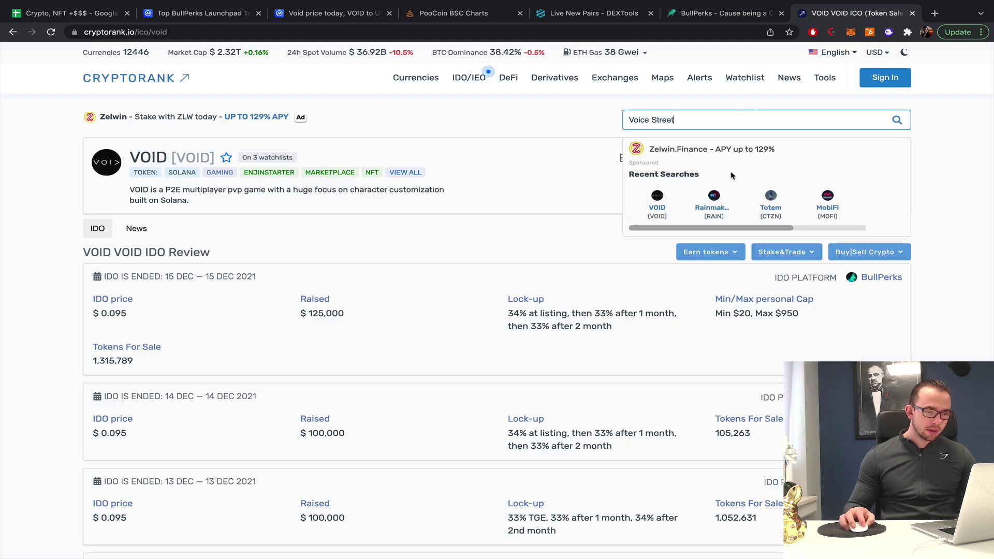
Step: Search CoinMarketCap for Voice Street, then copy the name Kryxivia from BullPerks
click(331, 13)
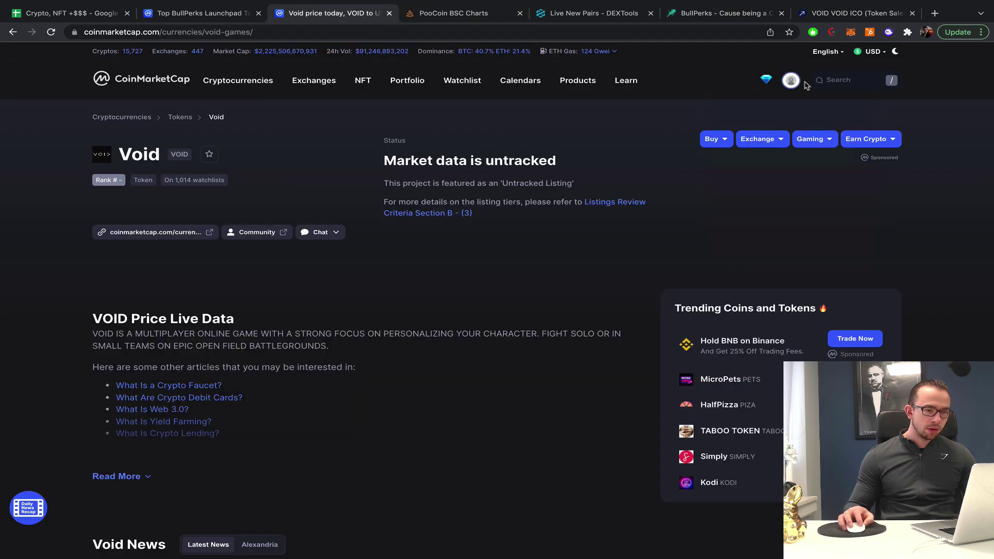
click(829, 78)
key(ctrl+v)
click(746, 14)
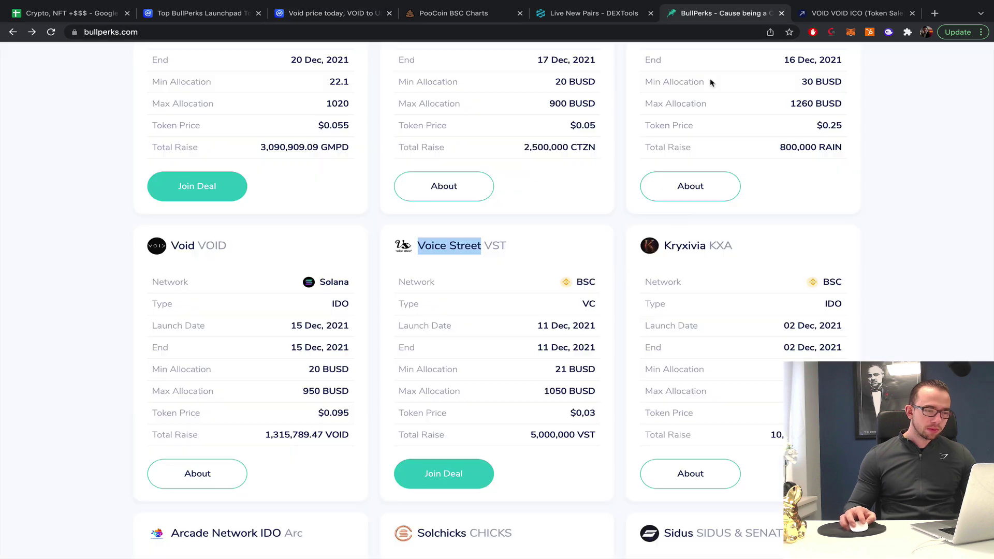
double_click(688, 242)
key(ctrl+c)
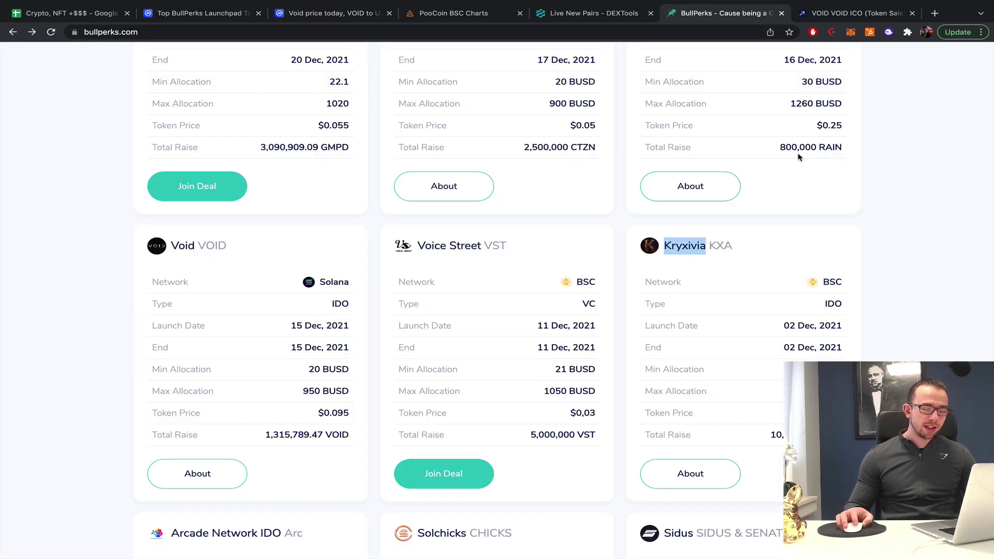
Step: Open Kryxivia's CryptoRank IDO review showing 6.7x ROI and 22.78x ATH ROI
click(828, 14)
click(717, 116)
key(ctrl+v)
click(701, 190)
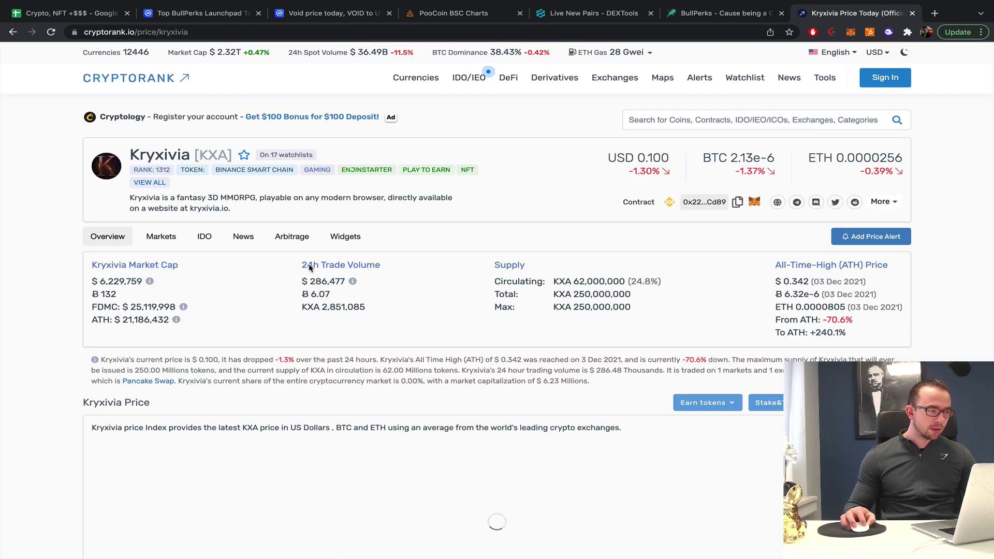
click(210, 232)
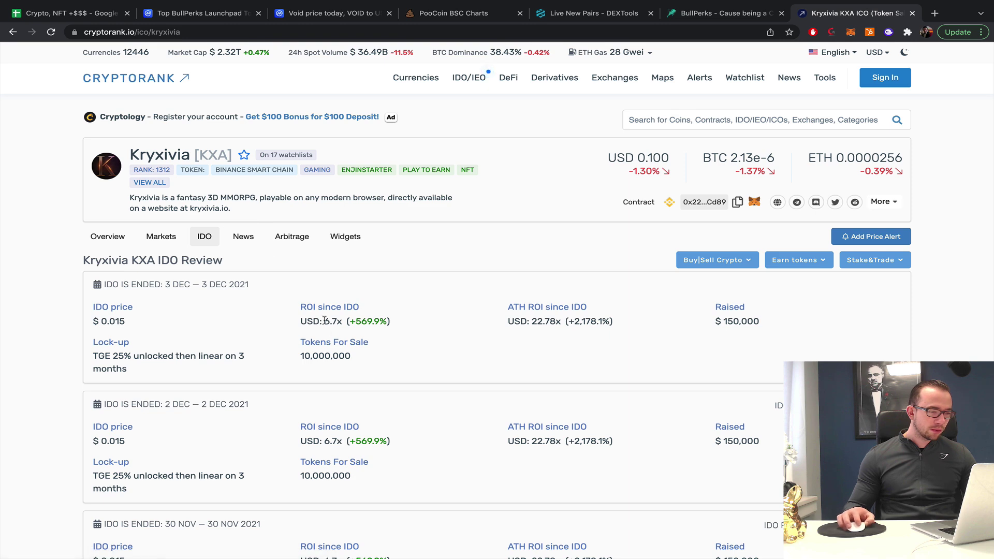
click(85, 15)
Step: Fill Project 2 with Kryxivia, ROI 6.7 and ROI ATH 22.28, matching TOTEM's name formatting
click(233, 293)
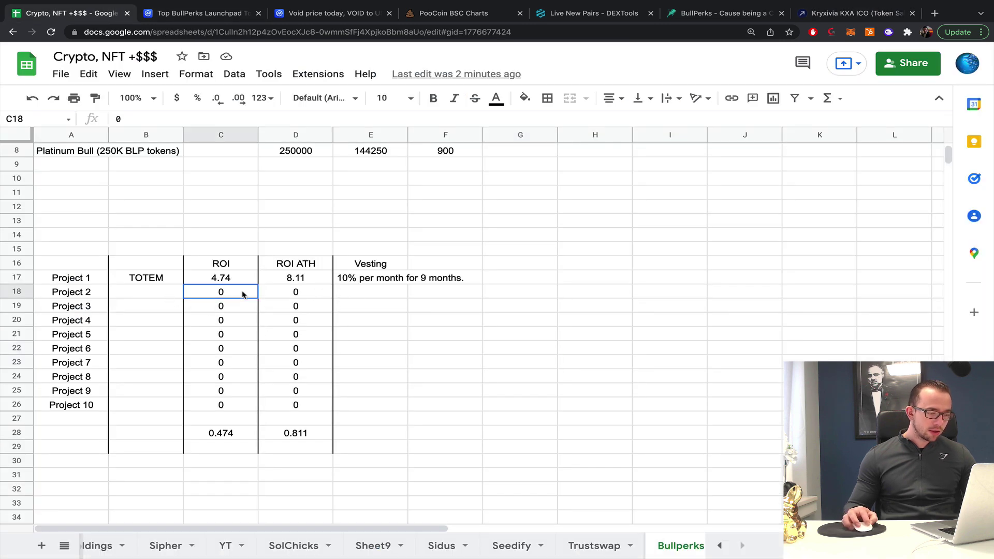
text(6.7)
key(Tab)
text(22.28)
click(160, 288)
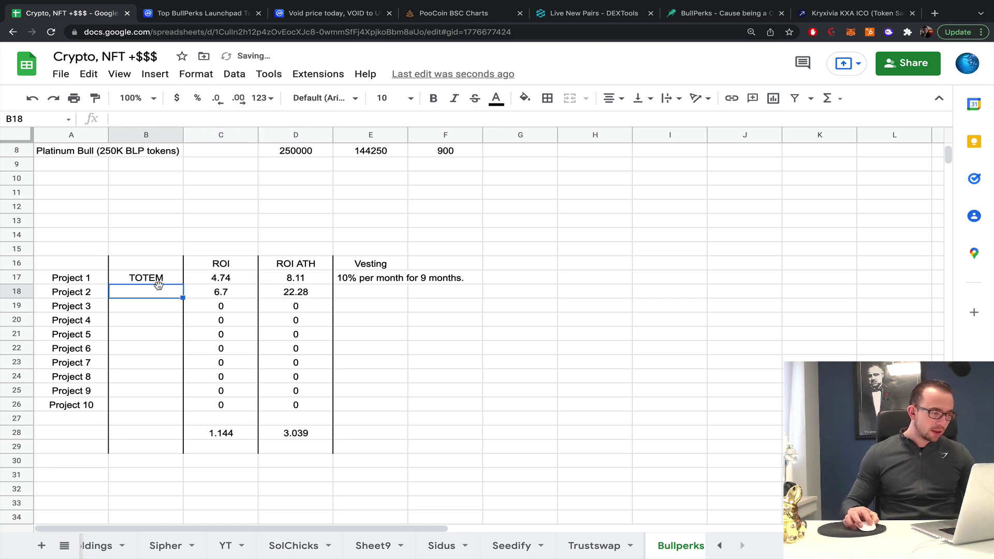
key(ctrl+v)
click(157, 280)
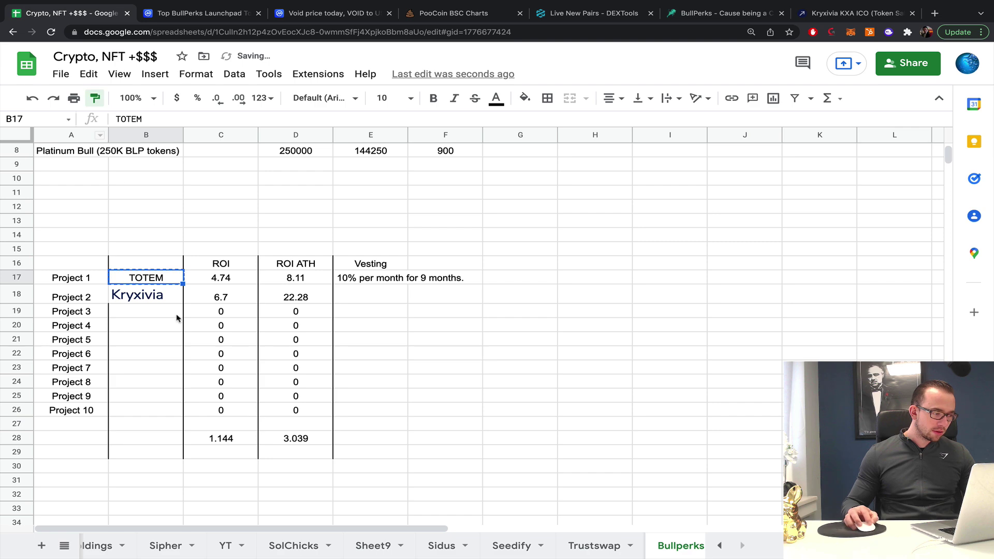
click(171, 298)
click(478, 303)
Step: Copy the vesting schedule line from Kryxivia's BullPerks project page
click(770, 16)
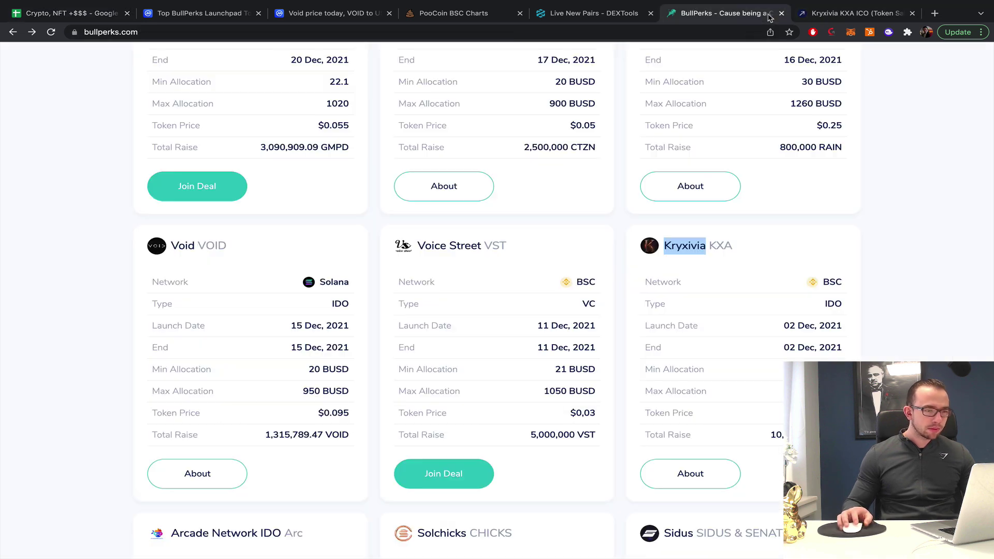
right_click(696, 469)
click(725, 473)
click(751, 13)
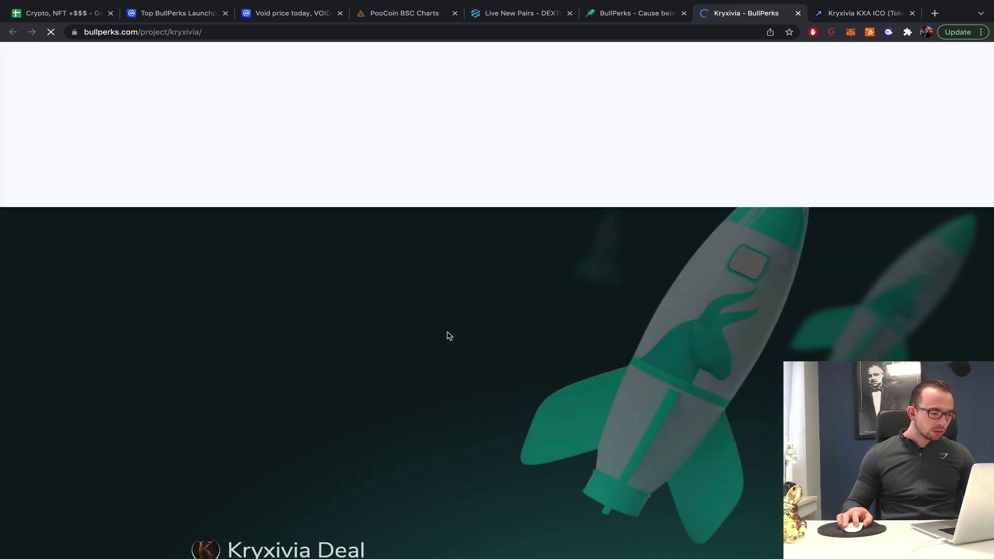
scroll(447, 337, down, 10)
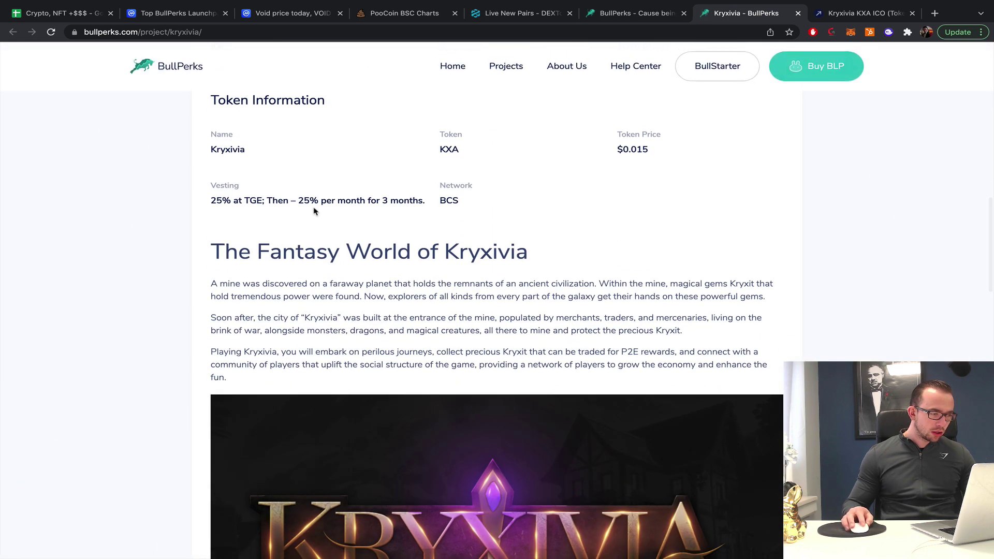
double_click(311, 201)
triple_click(311, 202)
key(ctrl+c)
Step: Paste Kryxivia's vesting into E18, paint E17's format onto it, and match its vertical alignment
click(77, 13)
click(356, 293)
key(ctrl+v)
click(563, 265)
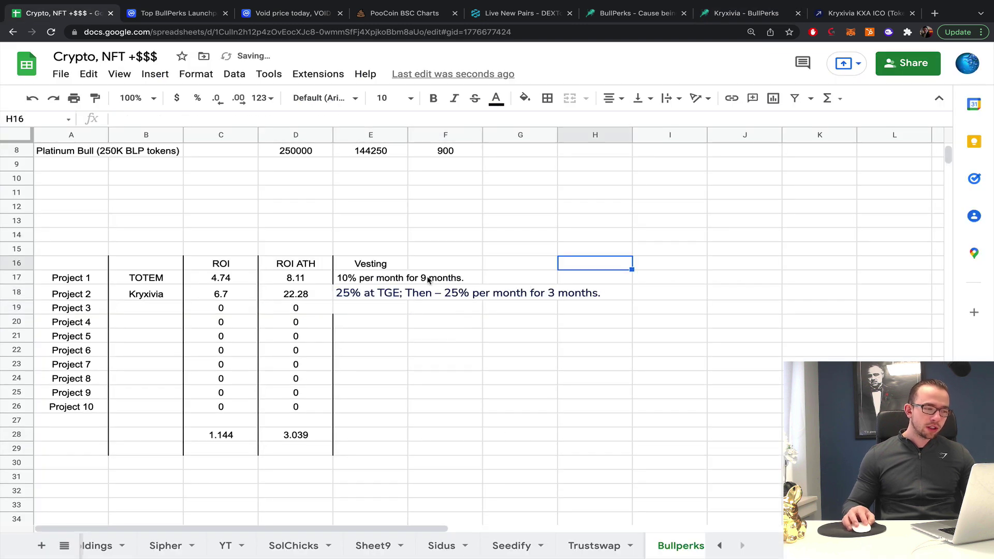
click(426, 279)
click(372, 279)
click(94, 97)
click(388, 294)
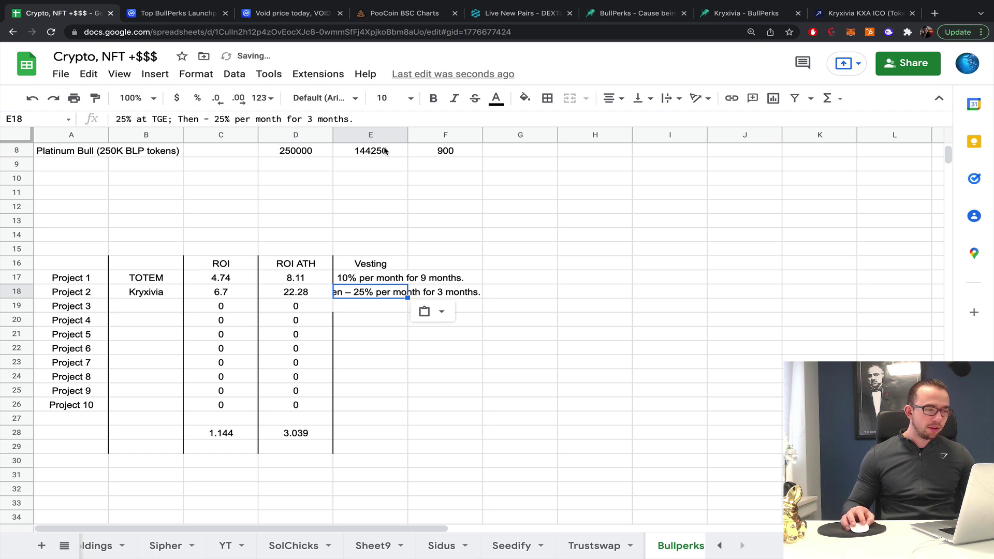
click(640, 104)
click(611, 119)
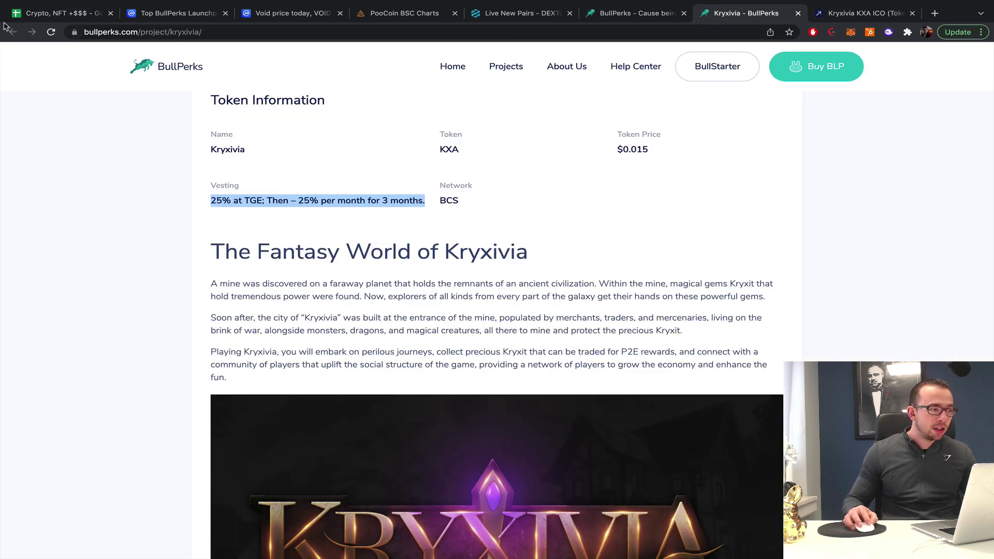
Step: Copy the 'Arcade Network' title from the BullPerks listing into CryptoRank's search
click(797, 14)
click(631, 13)
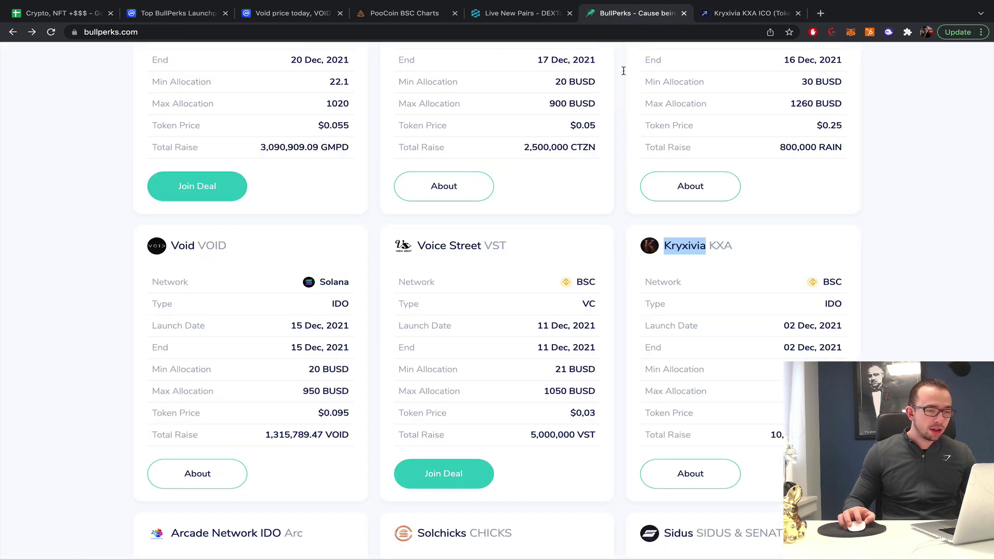
scroll(610, 220, down, 5)
scroll(249, 205, down, 2)
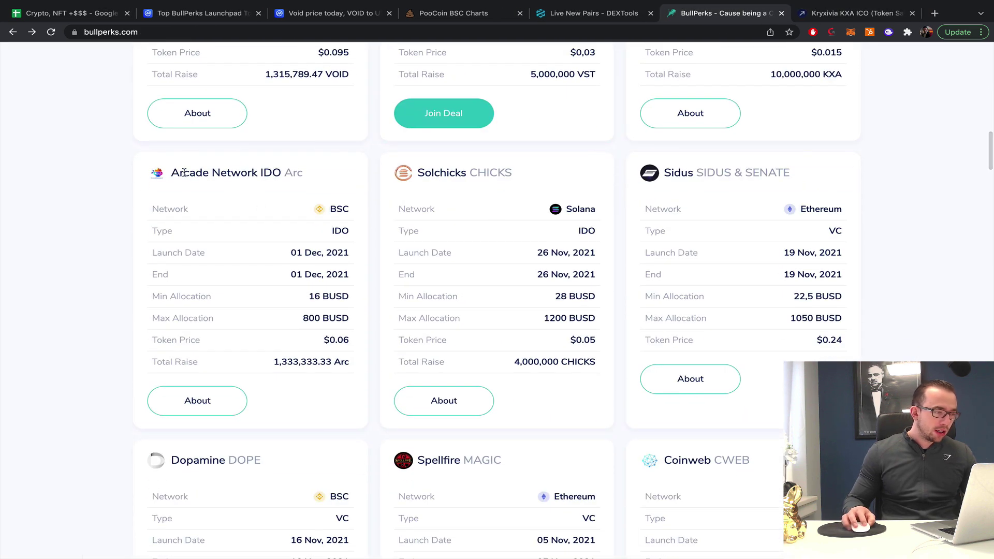
drag(170, 175, 251, 174)
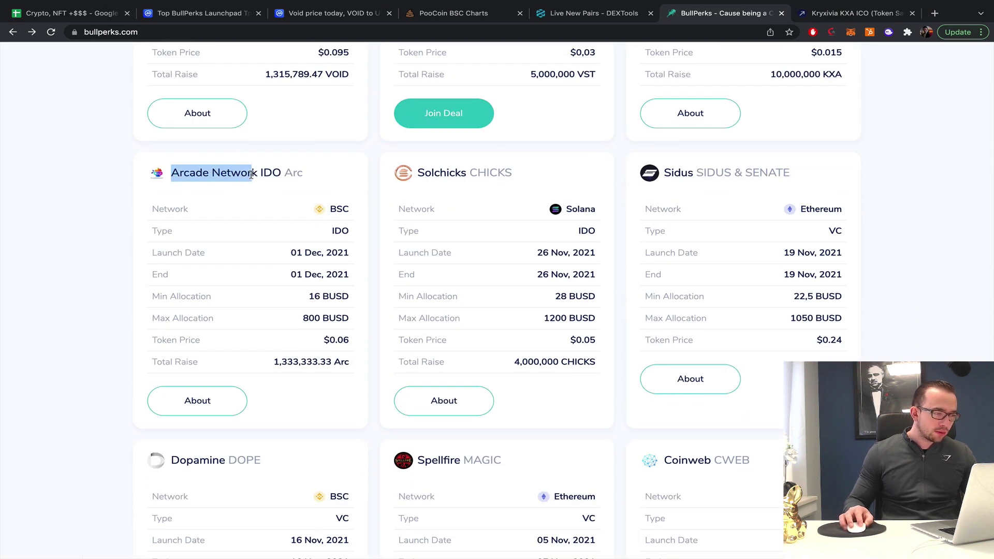
click(816, 15)
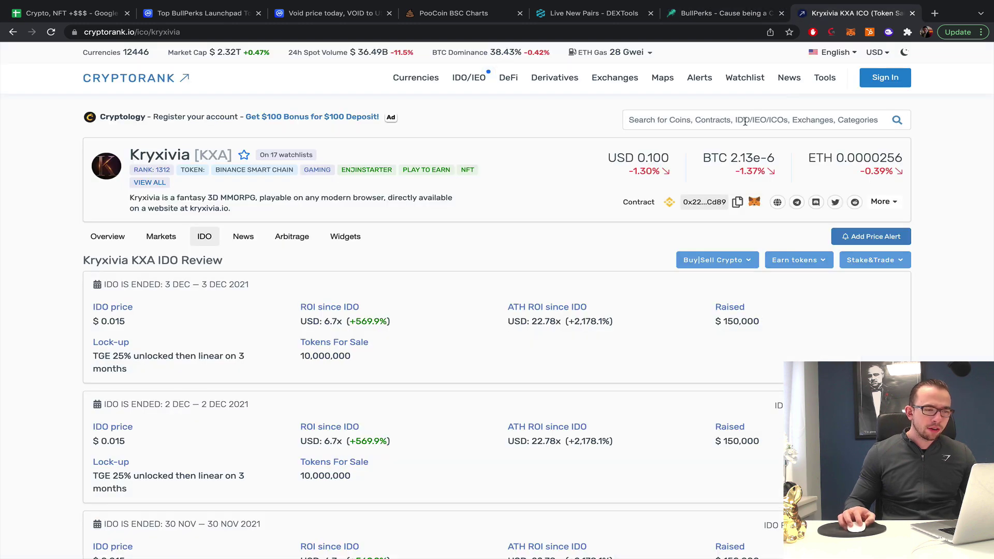
click(745, 119)
key(ctrl+v)
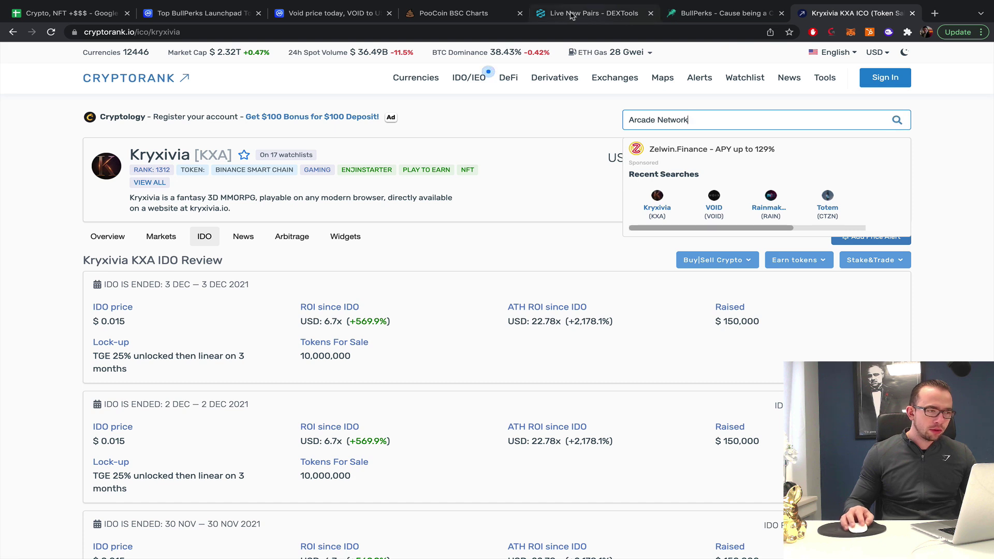
Step: Find ArcadeNetwork on CoinMarketCap and show its all-time (ALL) price chart
click(331, 13)
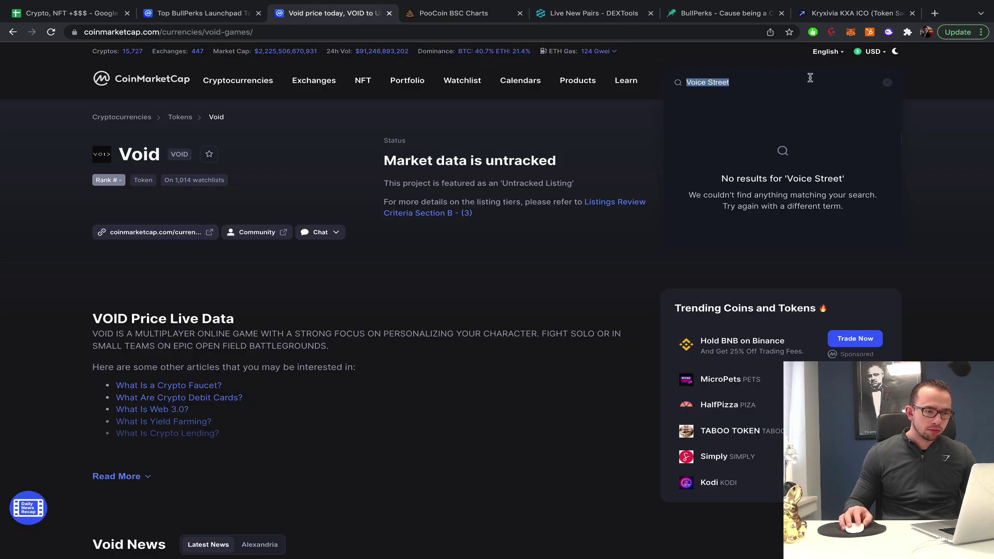
key(ctrl+v)
click(761, 129)
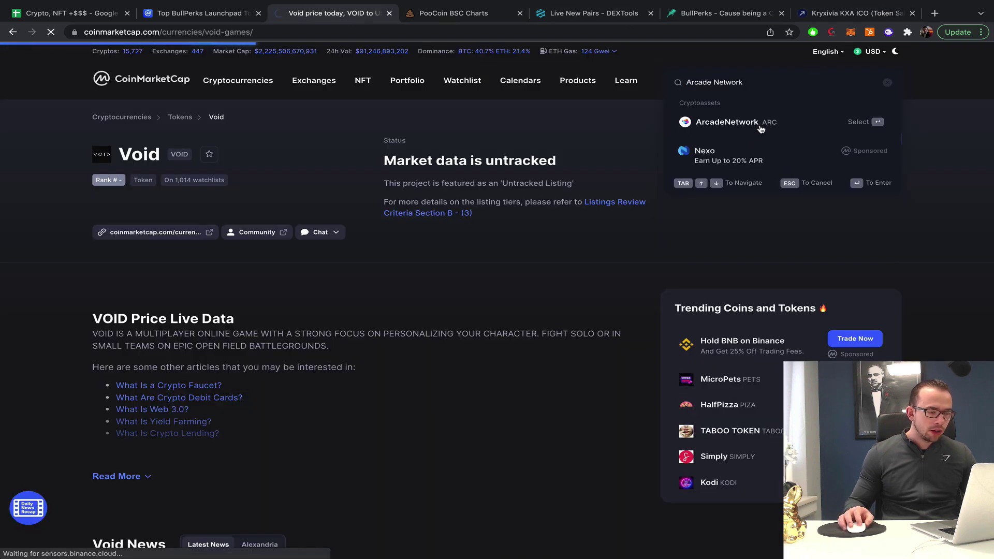
scroll(647, 367, down, 2)
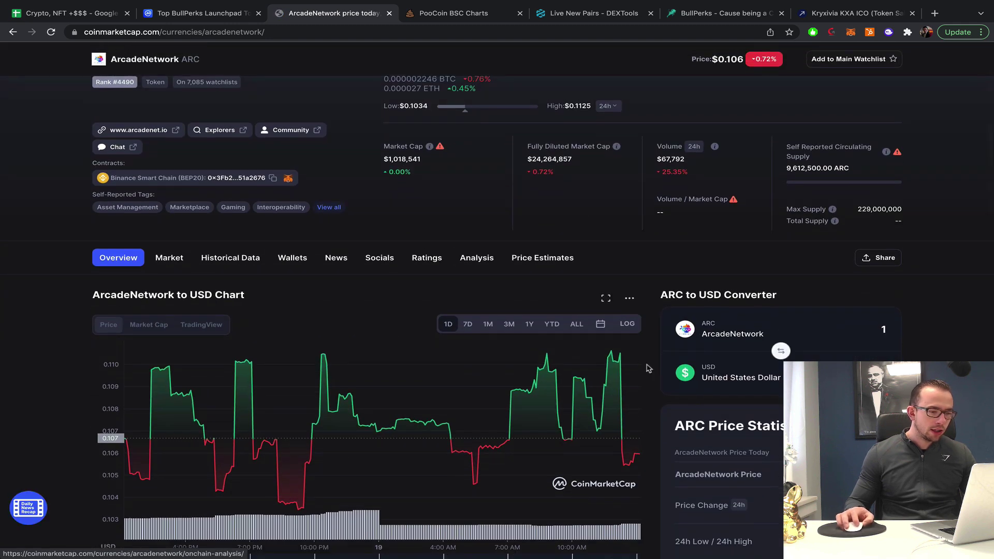
click(576, 324)
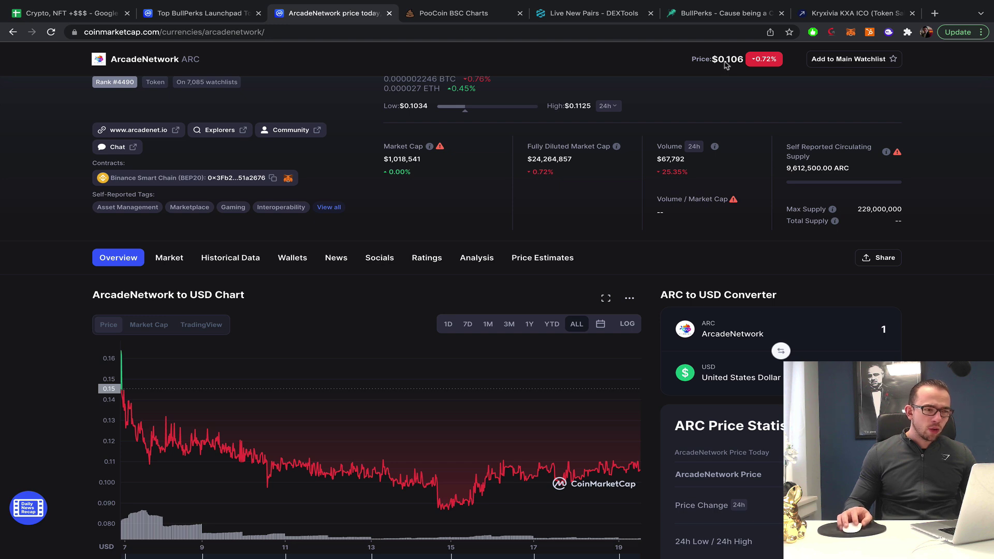
Step: Open the Arcade Network BullPerks deal page in a new tab, then return to the ARC price page
click(723, 13)
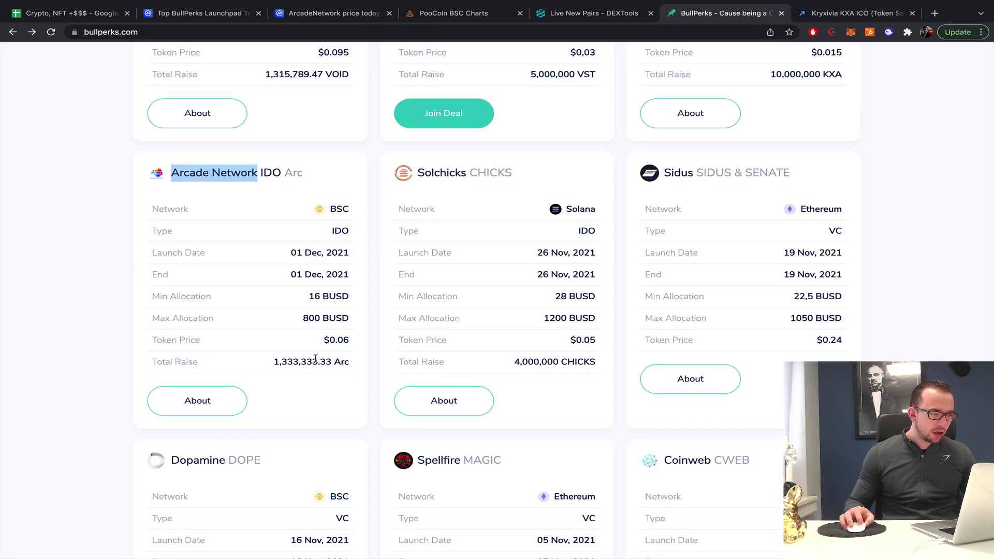
right_click(220, 397)
click(249, 403)
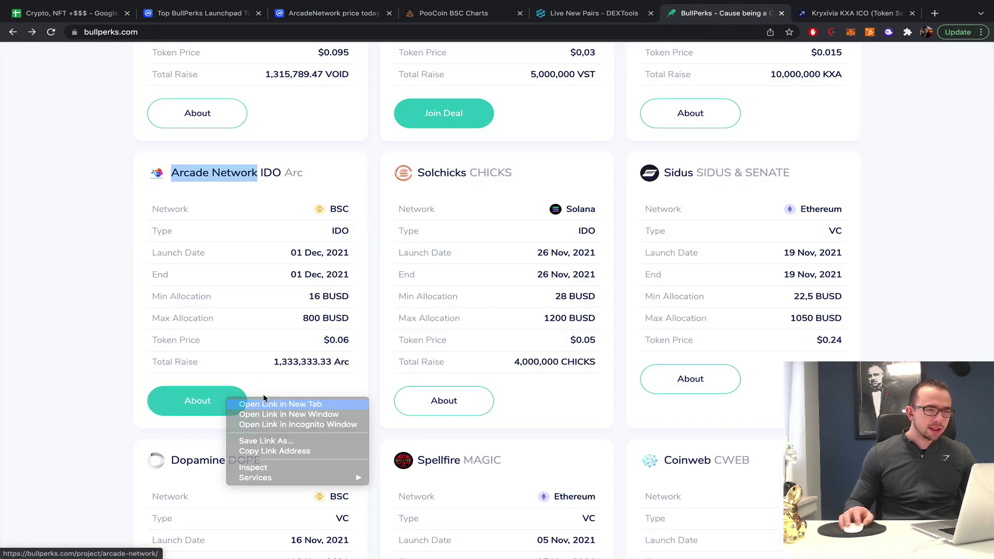
click(758, 13)
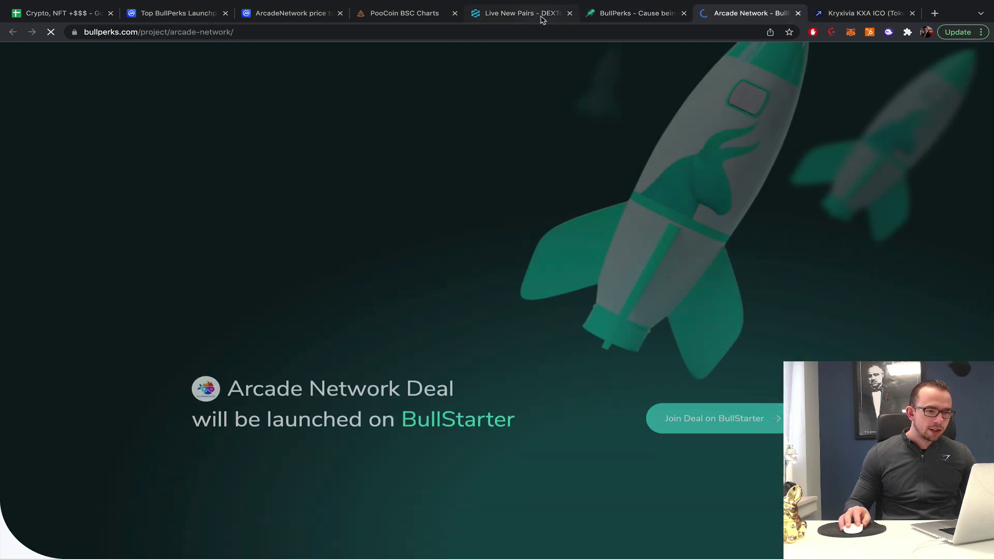
click(273, 13)
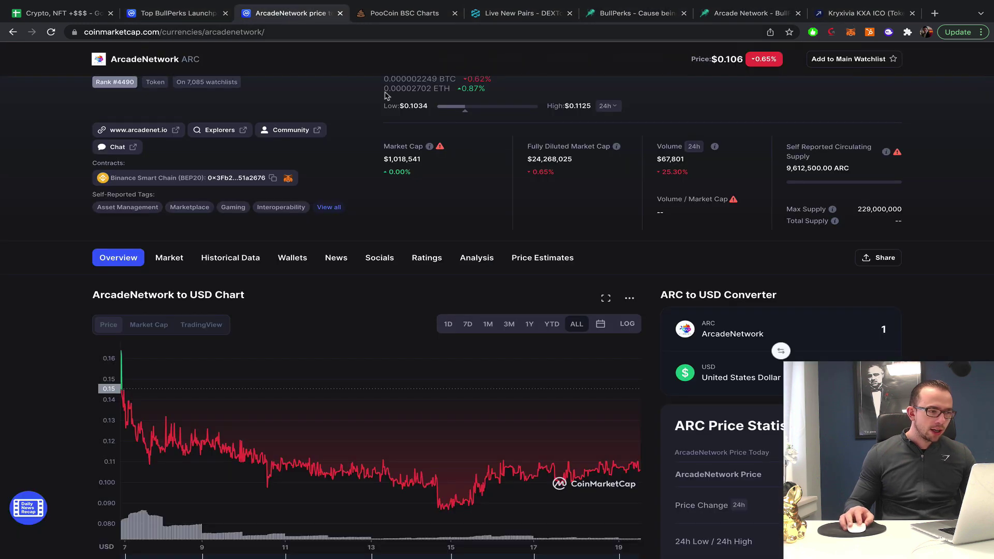
scroll(362, 101, down, 1)
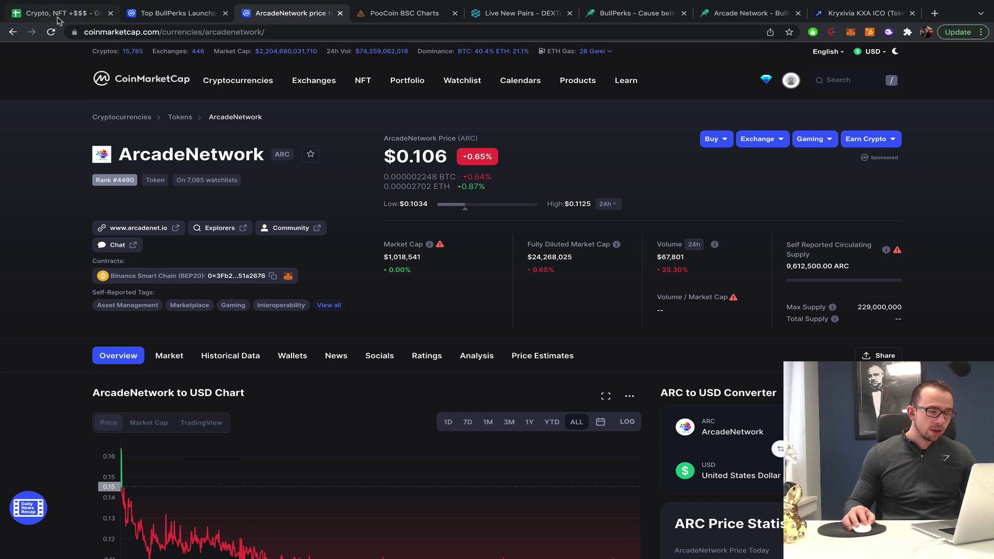
scroll(124, 387, down, 2)
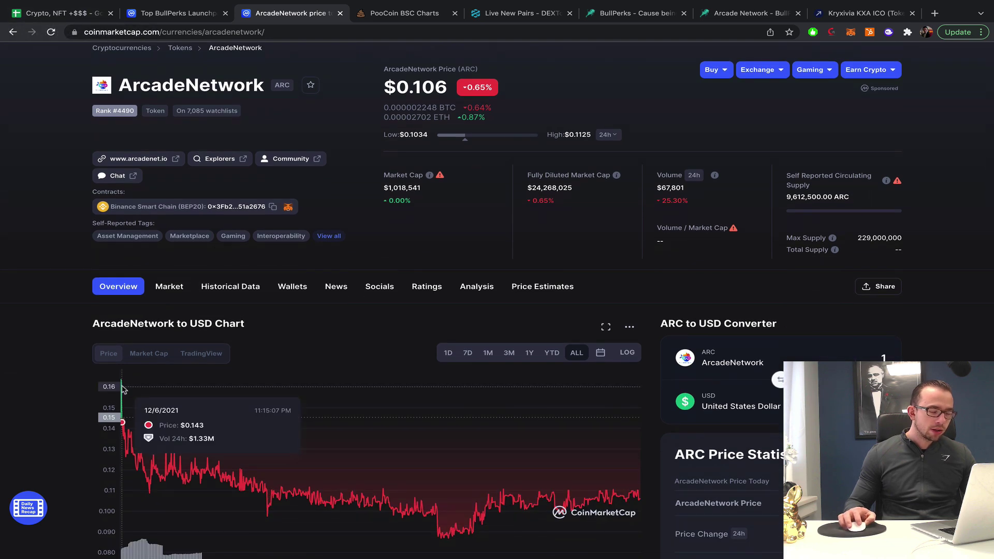
Step: Enter ROI 1.5, ROI ATH 3 and the name Arcade Network in row 19
click(72, 13)
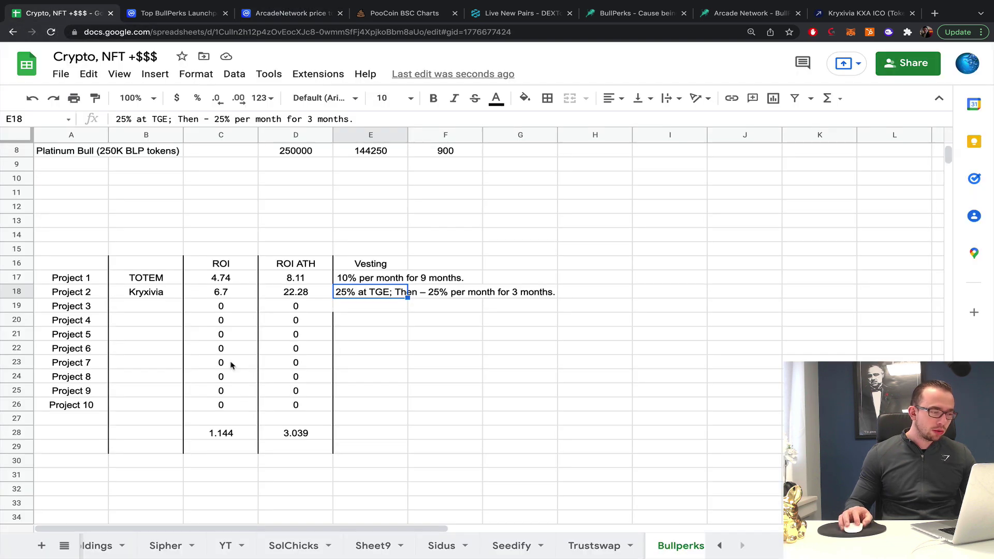
click(229, 310)
text(1.5)
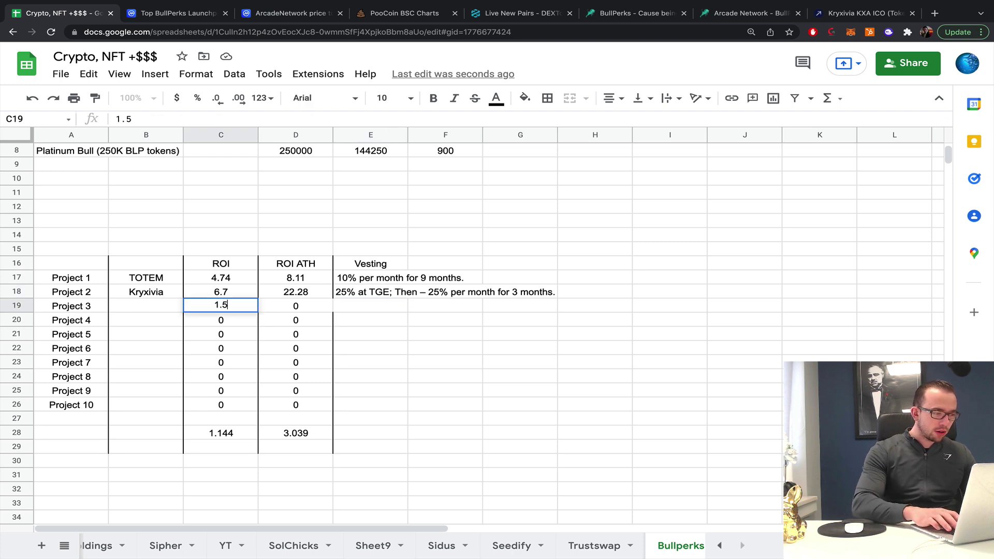
key(Tab)
text(3)
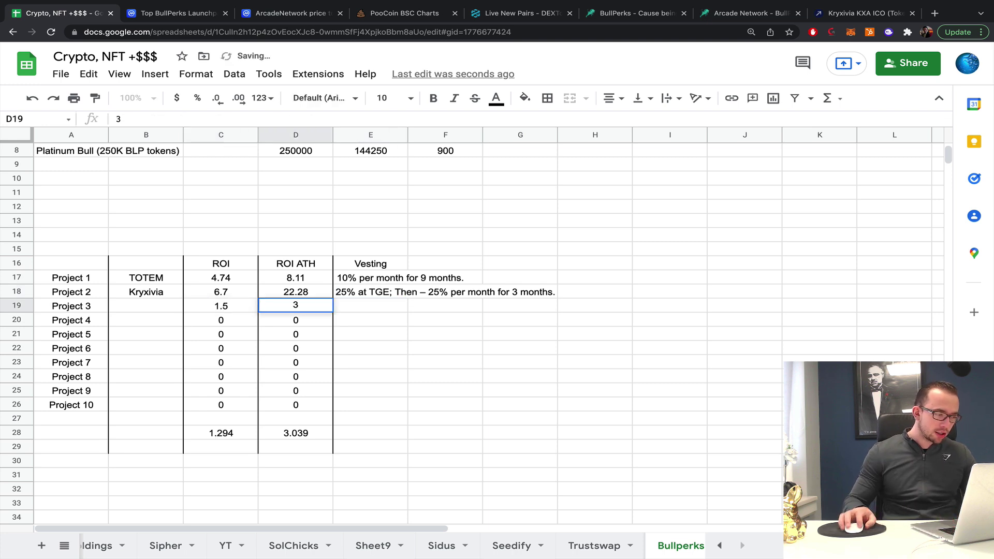
scroll(139, 336, up, 1)
click(140, 333)
text(Arcade )
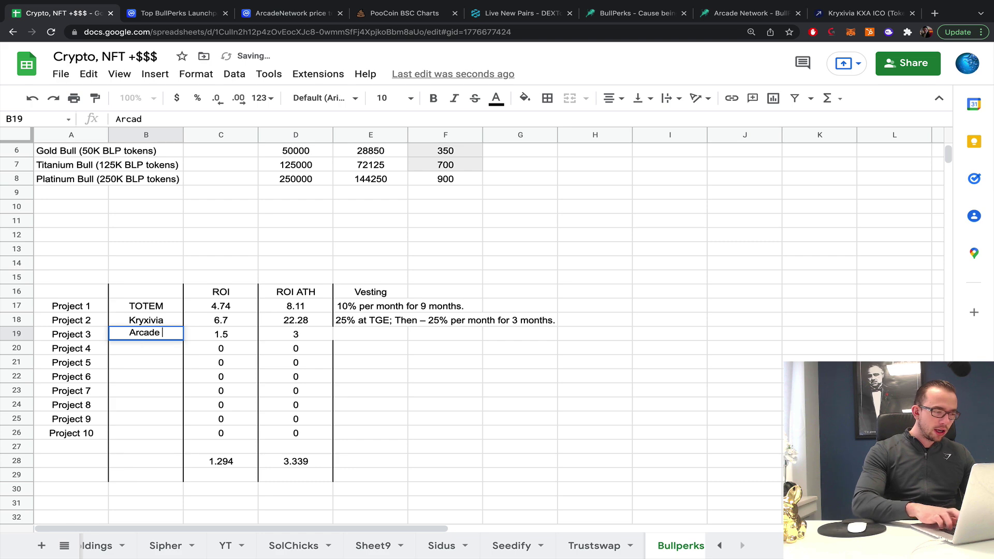
text(Network)
key(Return)
Step: Select Arcade Network's vesting line on its BullPerks deal page
click(296, 348)
click(371, 348)
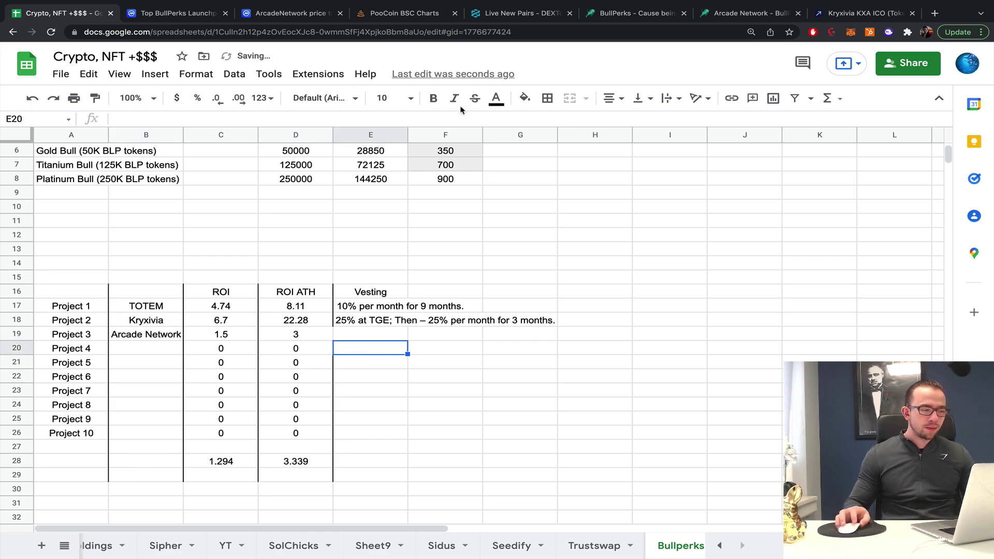
click(838, 16)
click(771, 15)
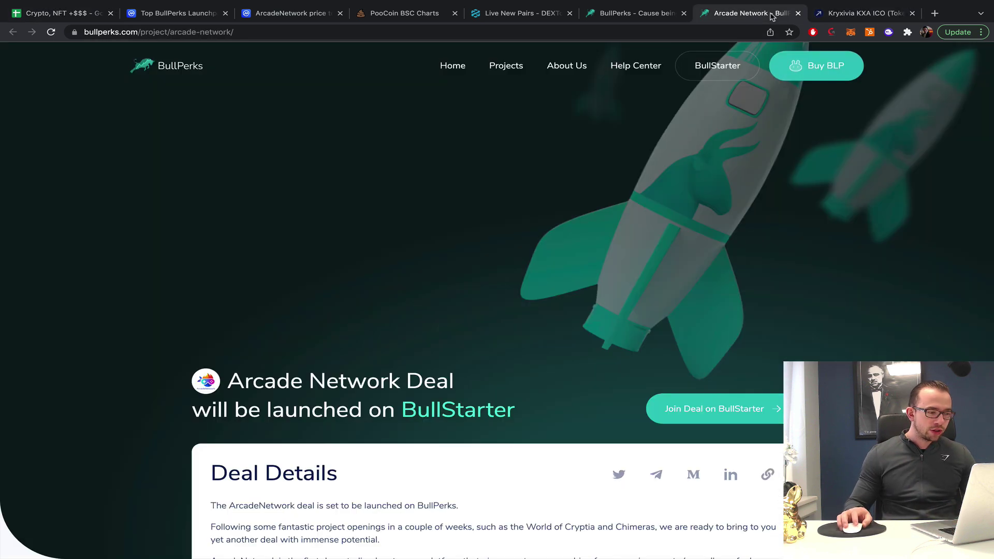
scroll(497, 261, down, 10)
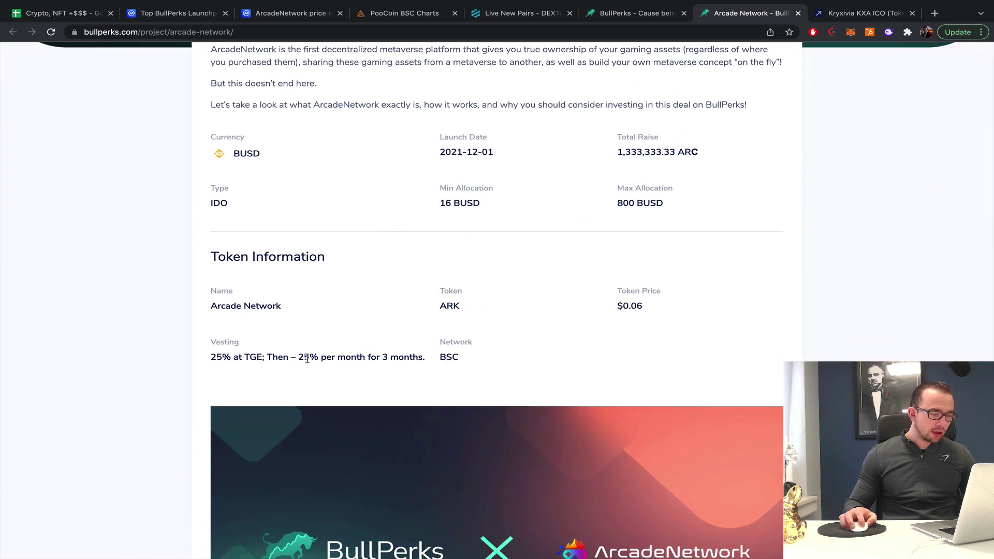
triple_click(308, 358)
Step: Fill E18's 25%-at-TGE vesting text down into E19 with Ctrl+D
click(62, 13)
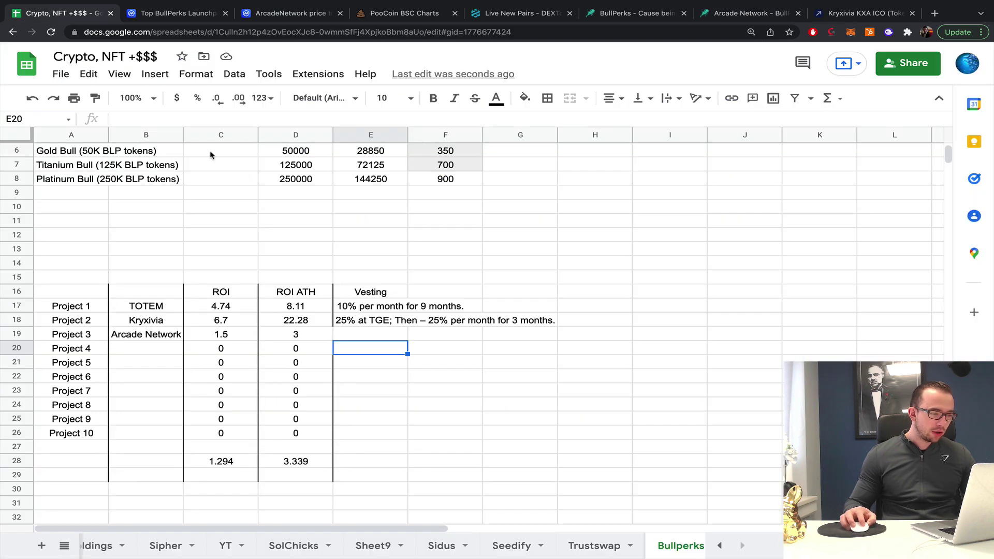
click(378, 319)
shift+click(372, 340)
key(ctrl+d)
click(541, 367)
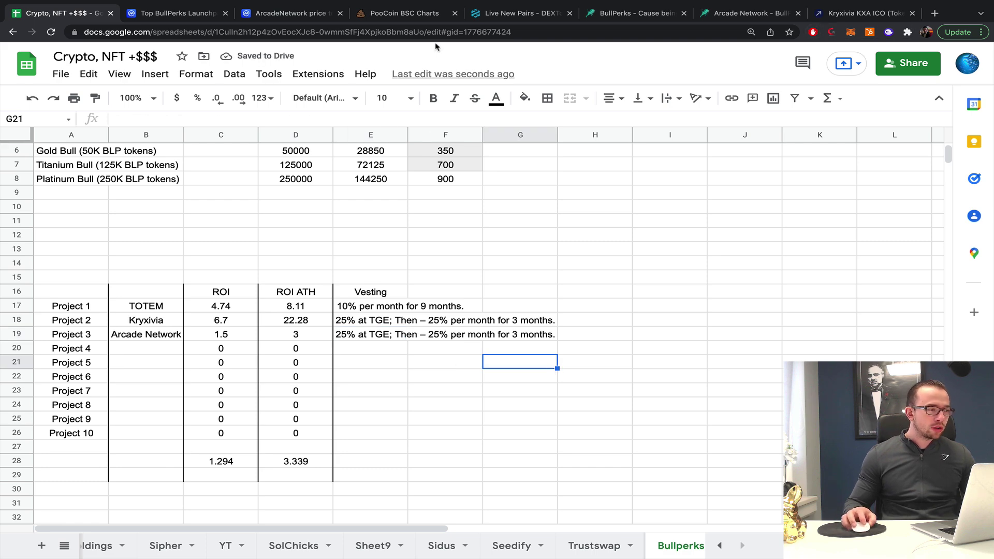
click(751, 13)
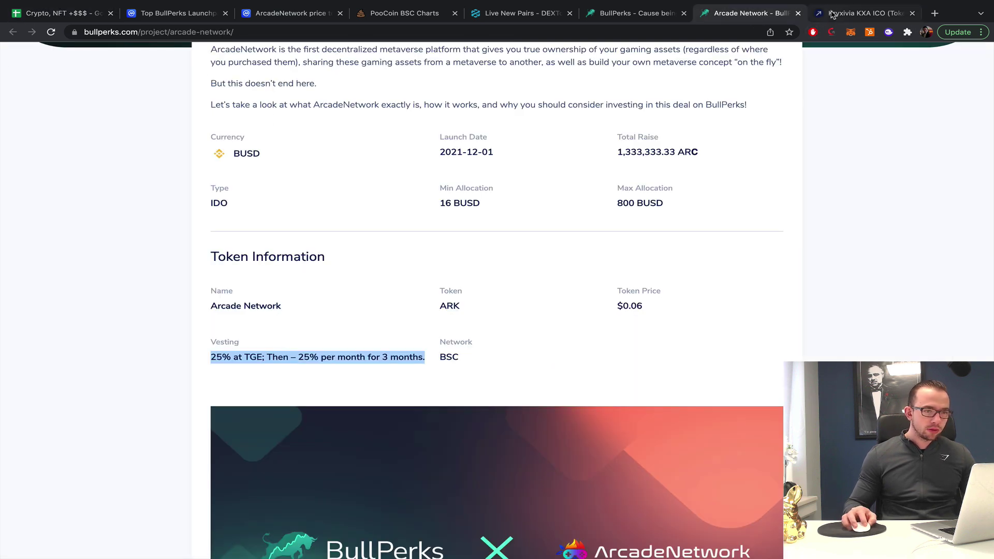
Step: Open the SolChicks project details from the BullPerks listing
click(797, 14)
click(654, 14)
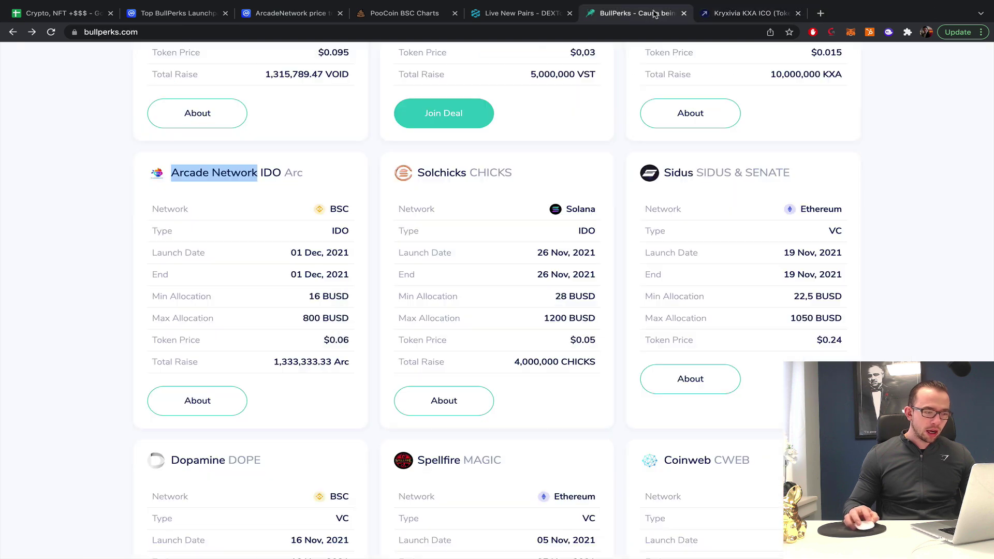
scroll(551, 255, down, 3)
scroll(539, 181, up, 2)
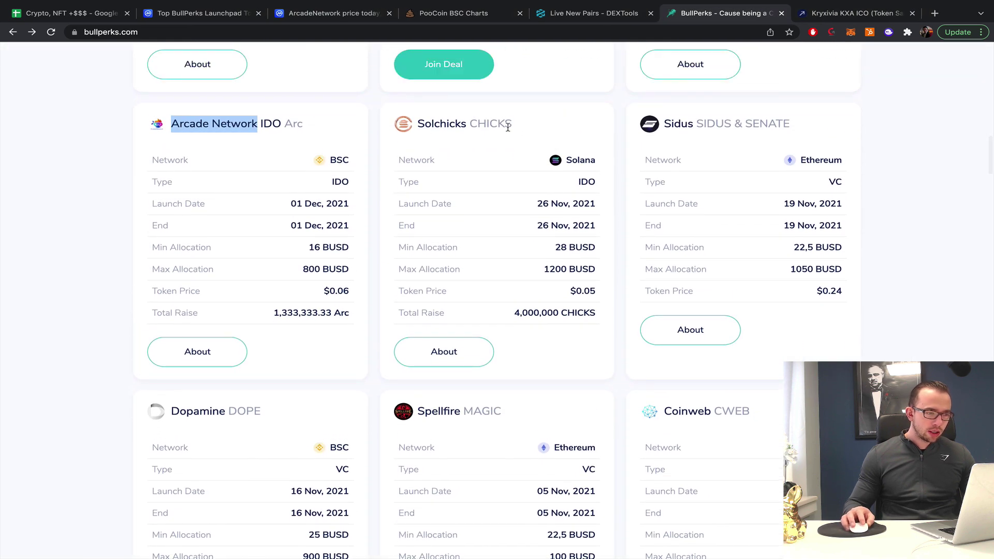
click(460, 361)
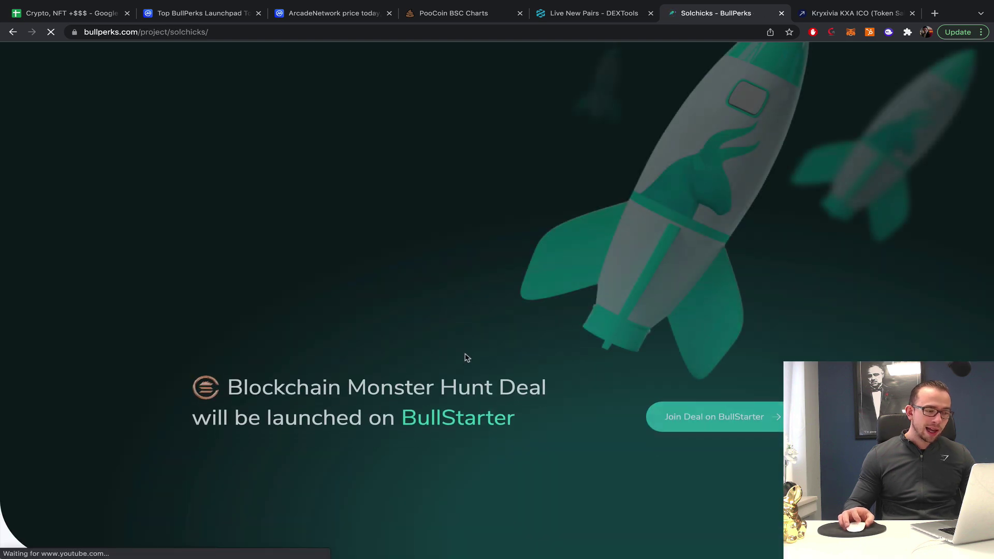
scroll(462, 357, down, 10)
scroll(464, 356, up, 1)
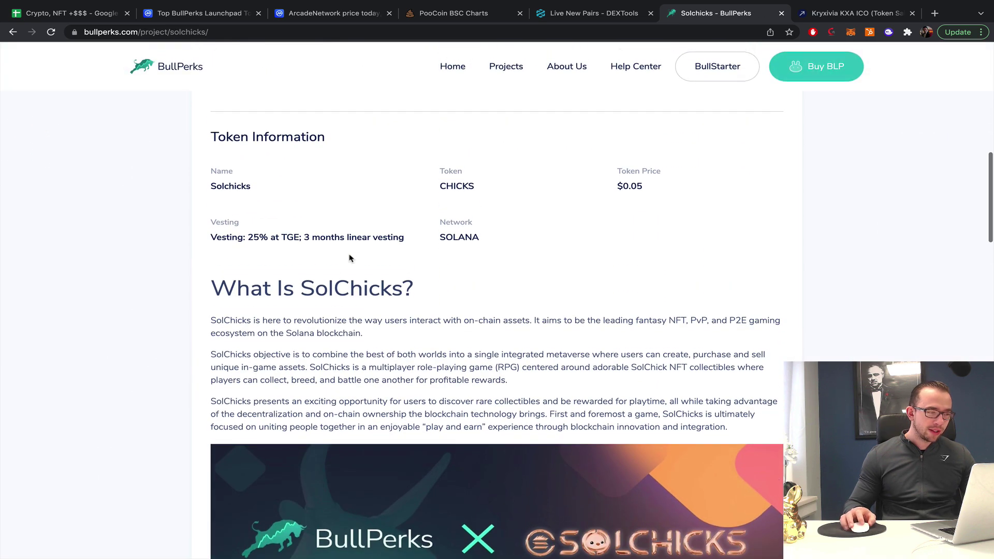
Step: Copy the Arcade Network vesting terms from E19 into E20
click(67, 13)
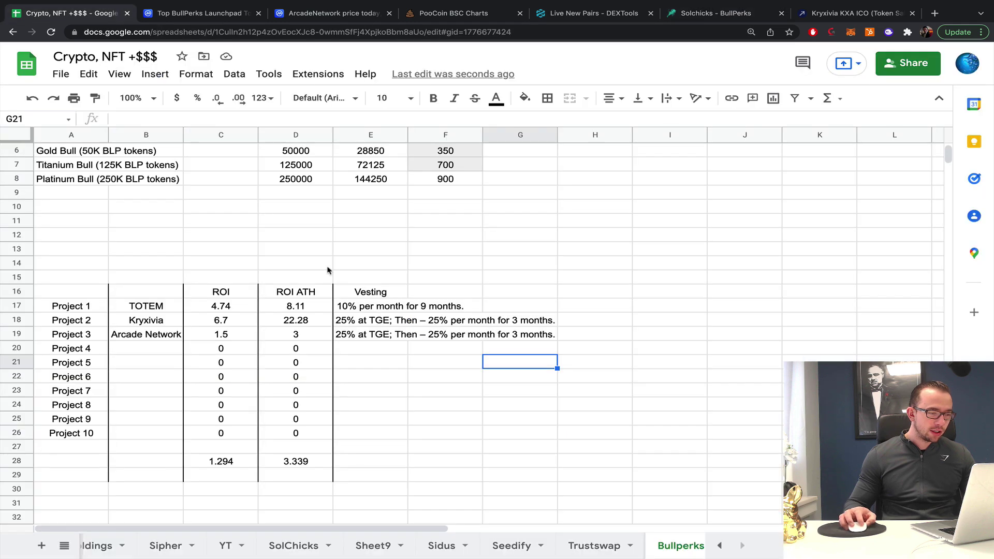
click(383, 337)
key(ctrl+c)
click(381, 349)
key(ctrl+v)
Step: Name Project 4 SolChicks and enter a provisional ROI of 3
click(161, 354)
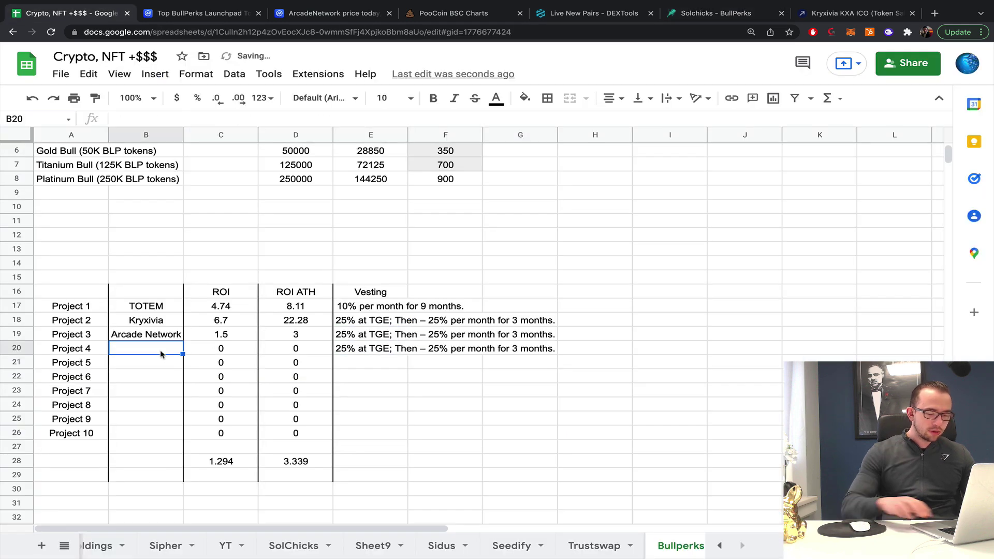
text(SolChoi)
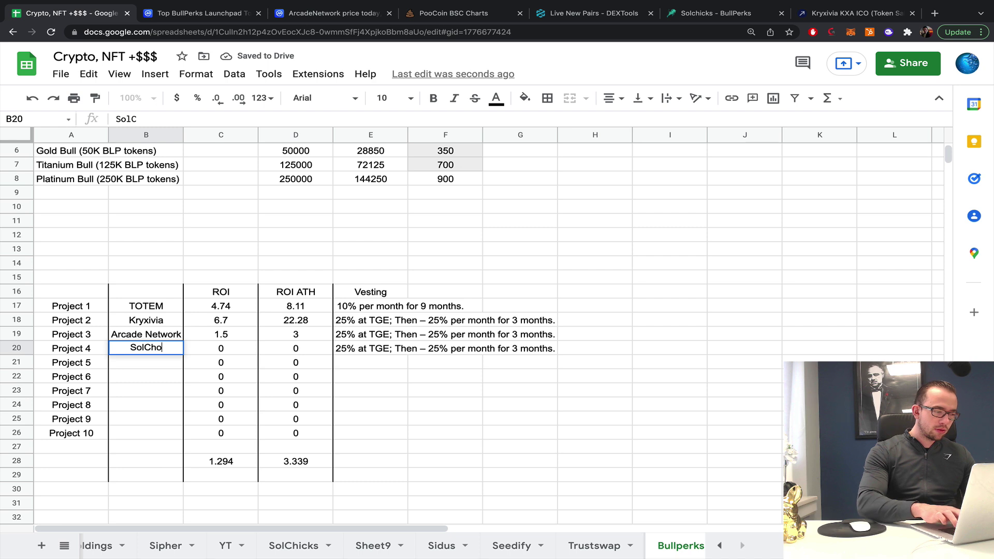
key(BackSpace)
key(BackSpace)
text(icks)
key(Tab)
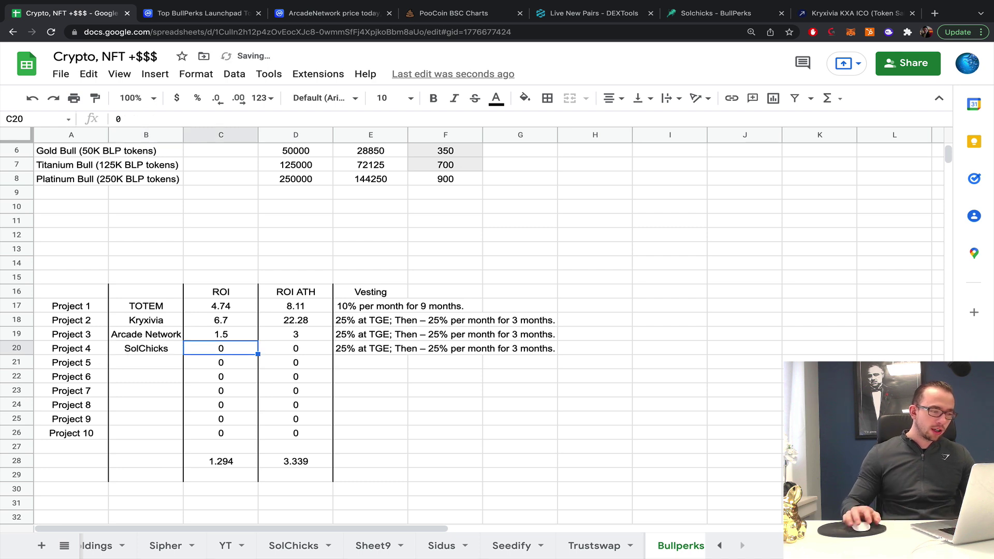
text(3)
click(300, 356)
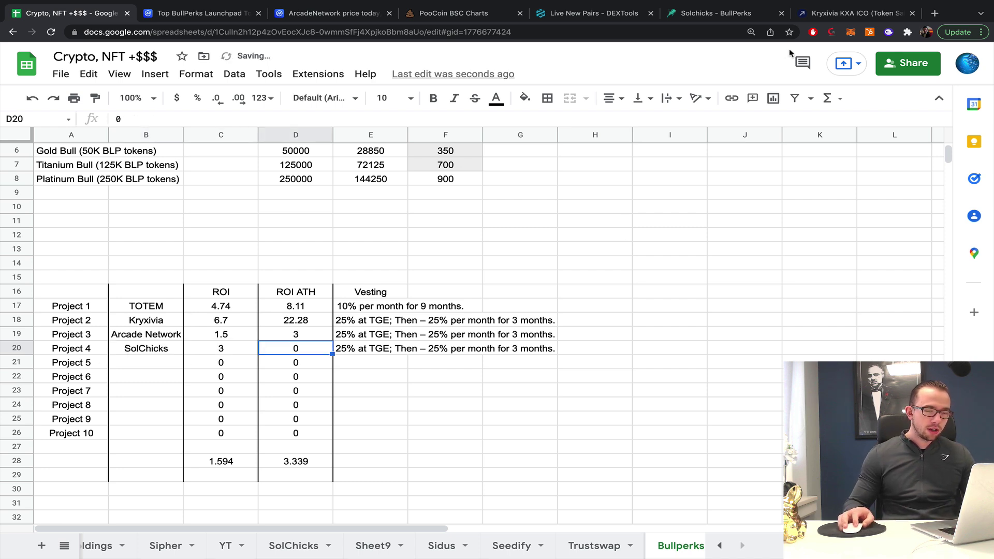
Step: Look up SolChicks on CryptoRank and show its IDO results
click(824, 15)
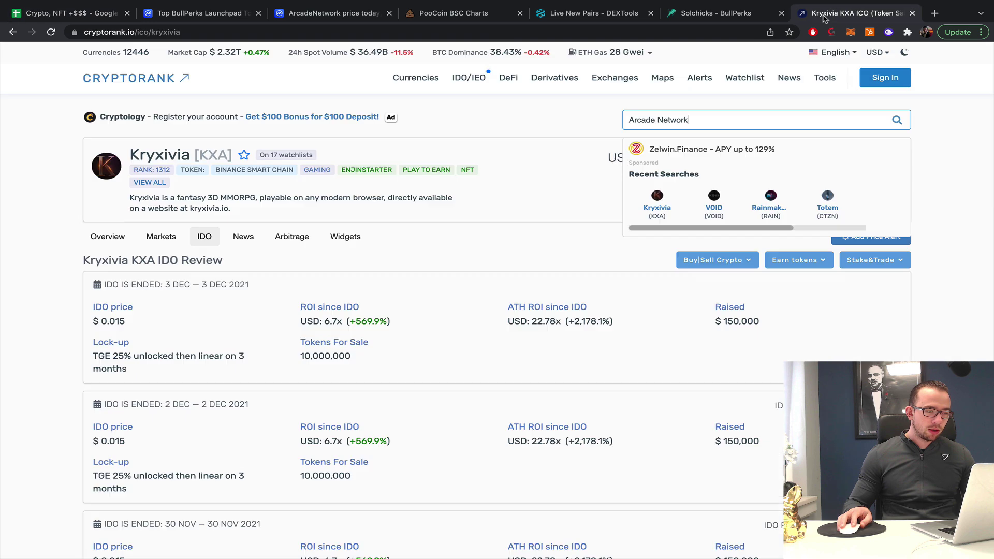
triple_click(750, 119)
text(solchi)
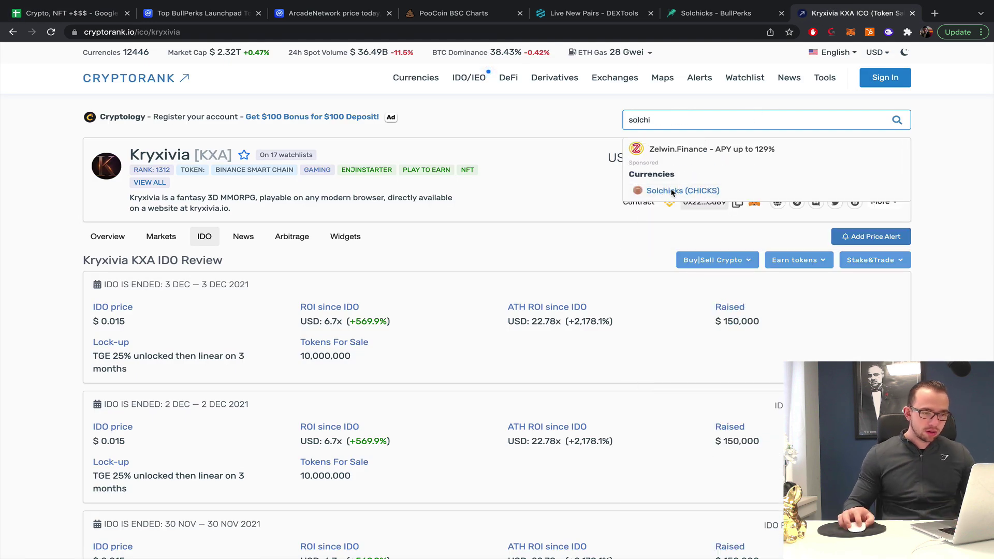
click(660, 199)
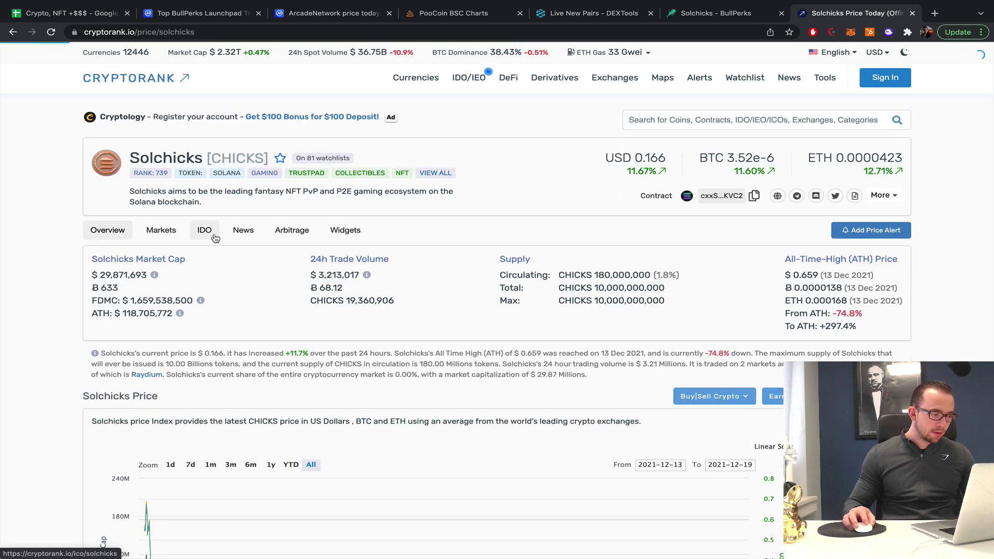
click(216, 236)
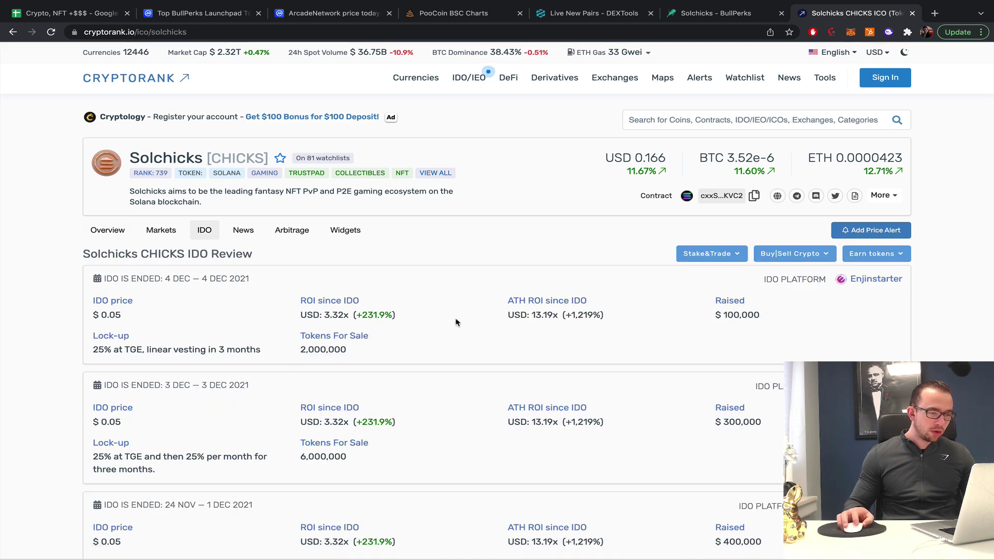
Step: Enter SolChicks' ROI ATH 13.19 and correct its ROI to 3.32
click(91, 14)
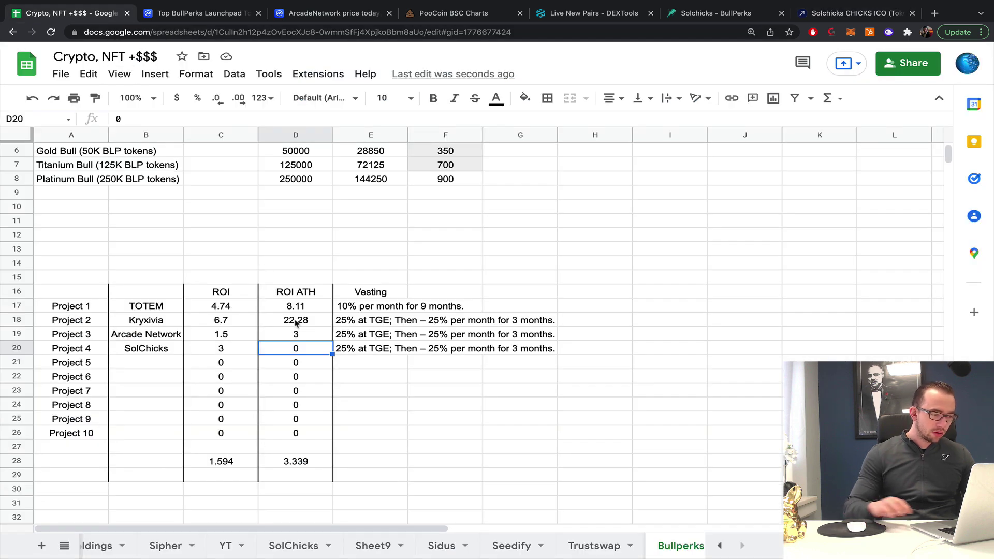
text(13.19)
key(Return)
key(Left)
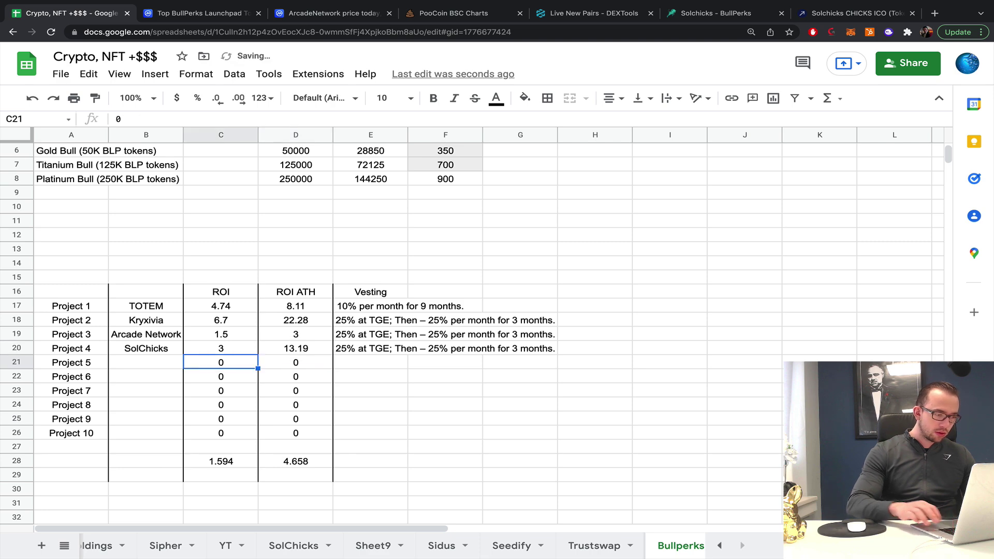
click(209, 352)
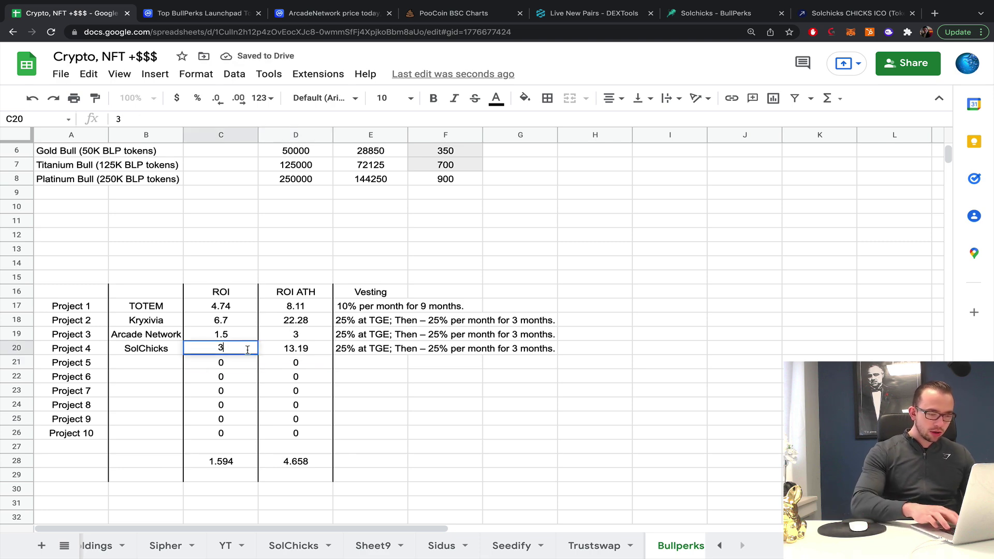
text(3.32)
key(Tab)
click(684, 17)
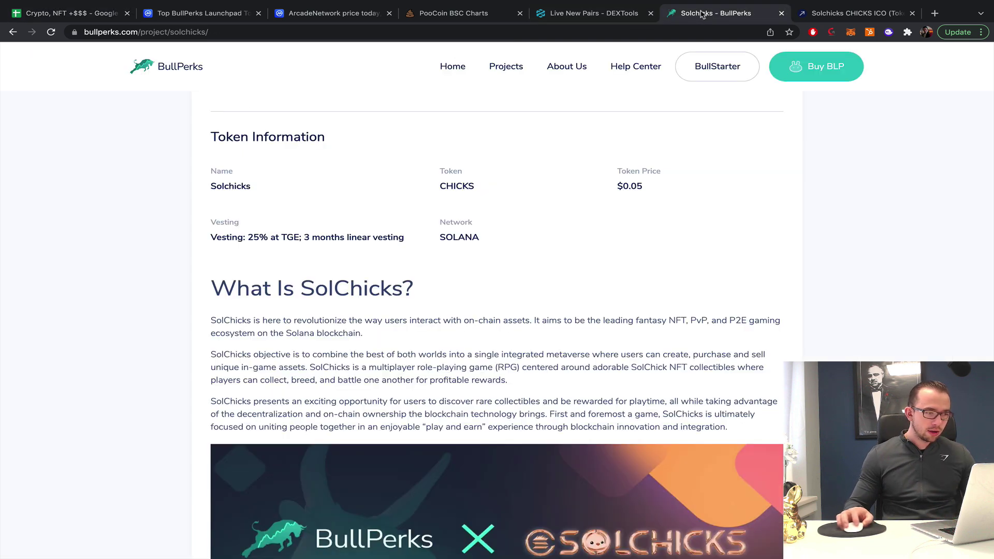
Step: Open the Sidus project details from the BullPerks project list
click(13, 32)
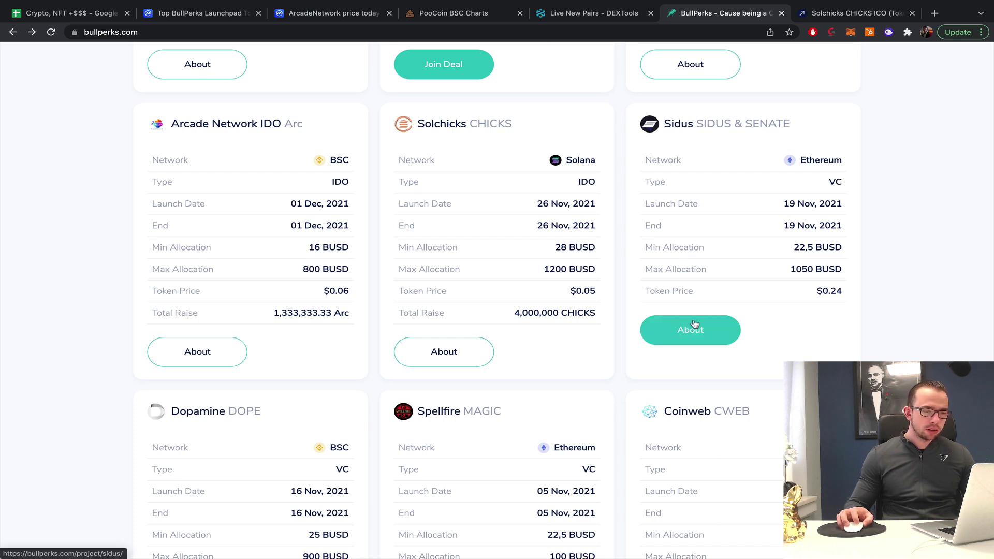
click(694, 324)
scroll(481, 321, down, 7)
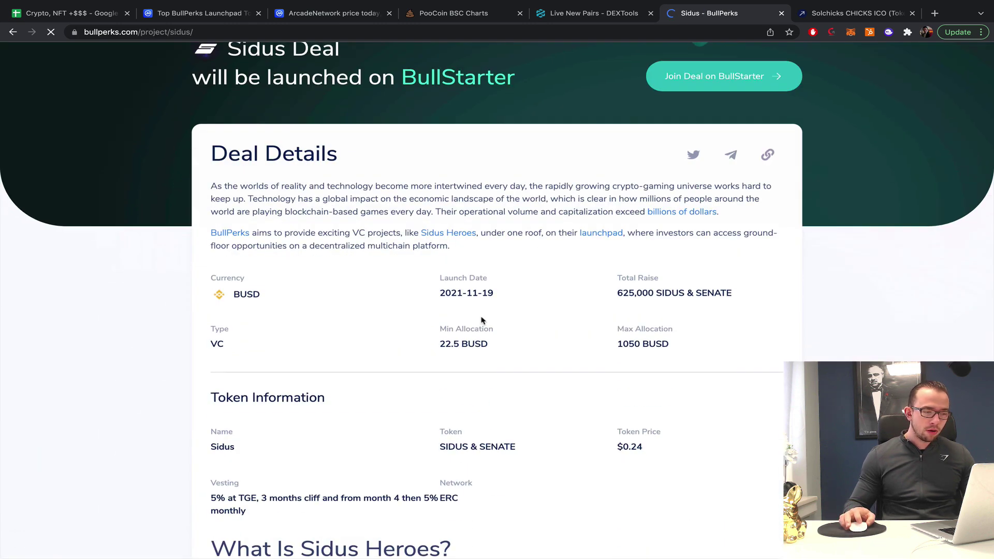
scroll(481, 321, down, 6)
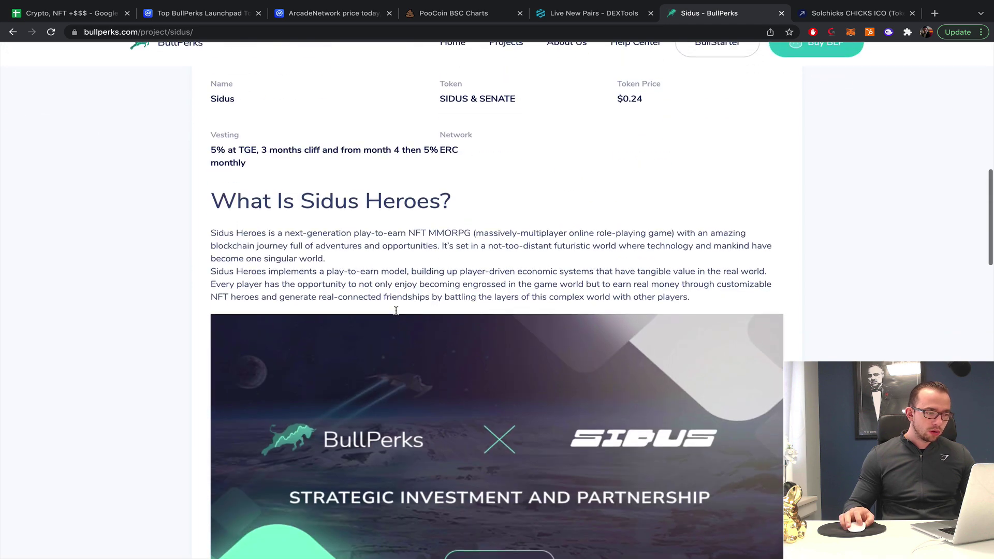
scroll(396, 313, up, 3)
Step: Type Sidus as Project 6 in B22 and Senate as Project 5 in B21
key(super+1)
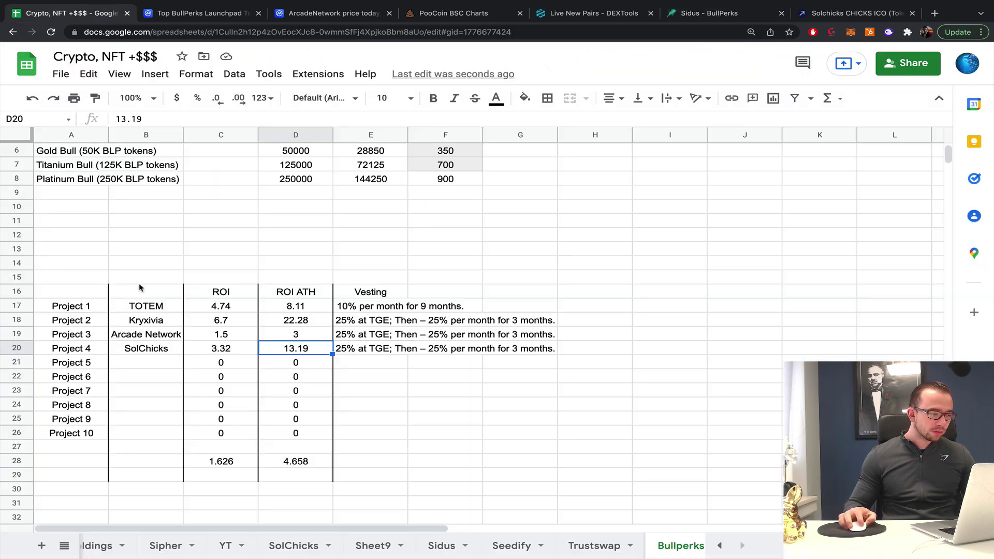
click(139, 355)
click(138, 374)
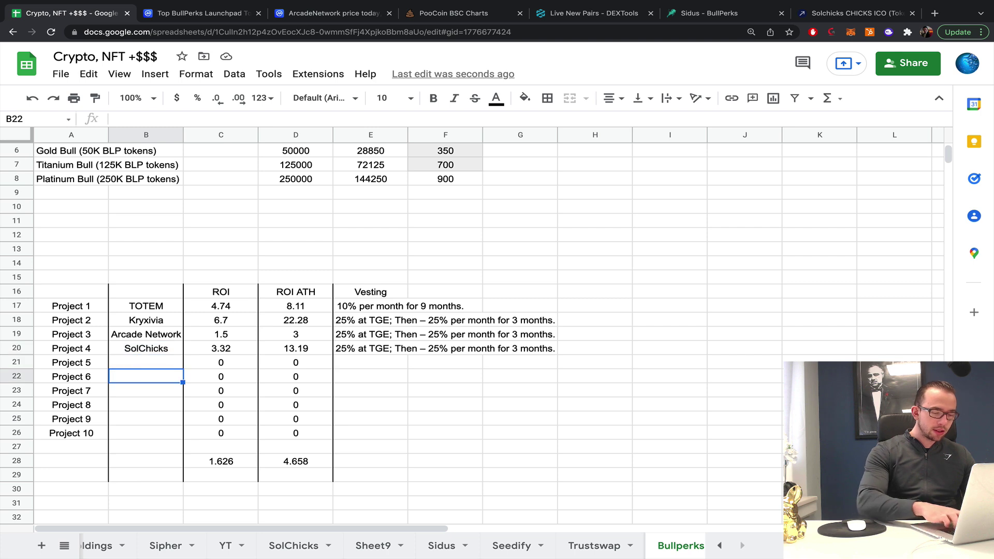
text(Sidus)
key(Return)
key(Up)
key(Up)
text(S)
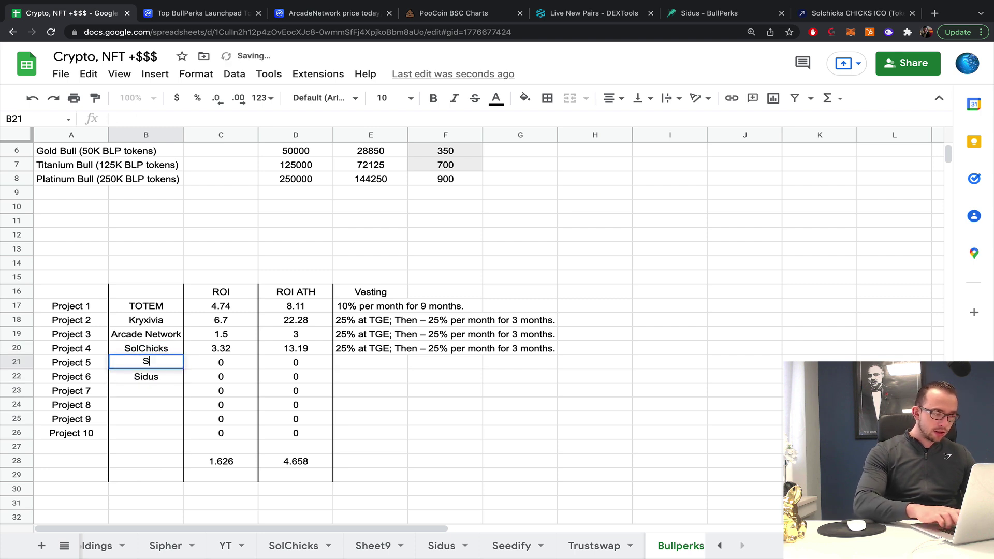
text(enate)
key(Return)
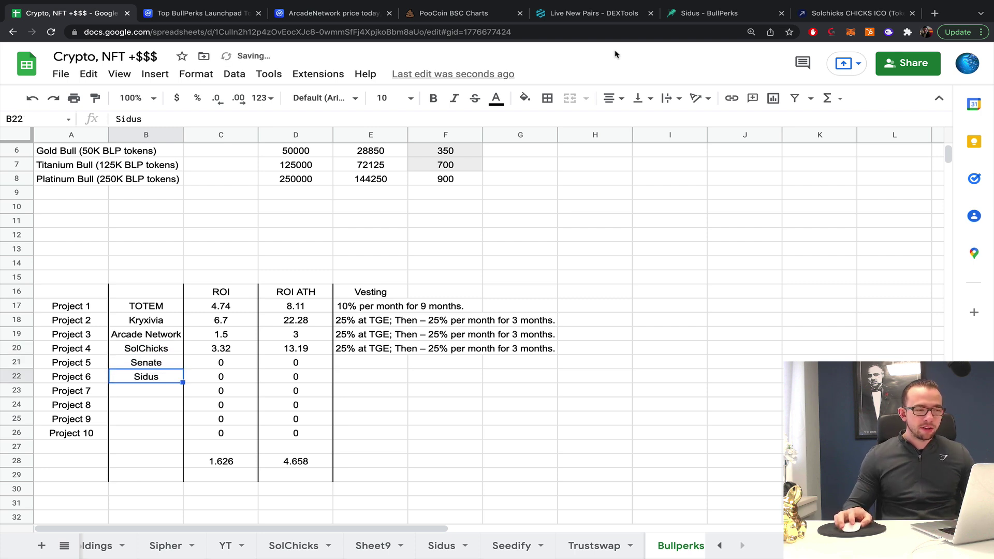
Step: Search 'sidus' on CryptoRank and show the Sidus Heroes IDO results
click(882, 8)
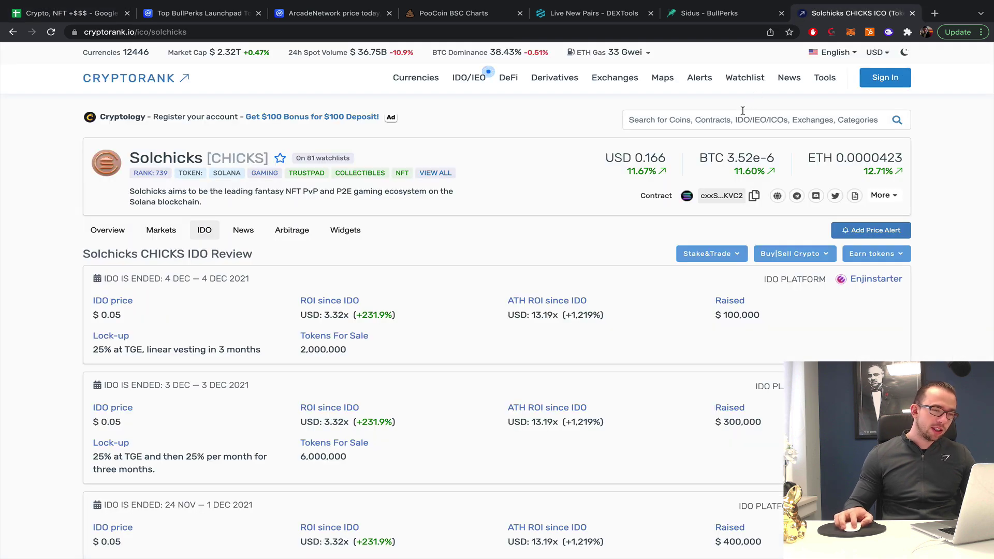
click(742, 113)
text(sidus)
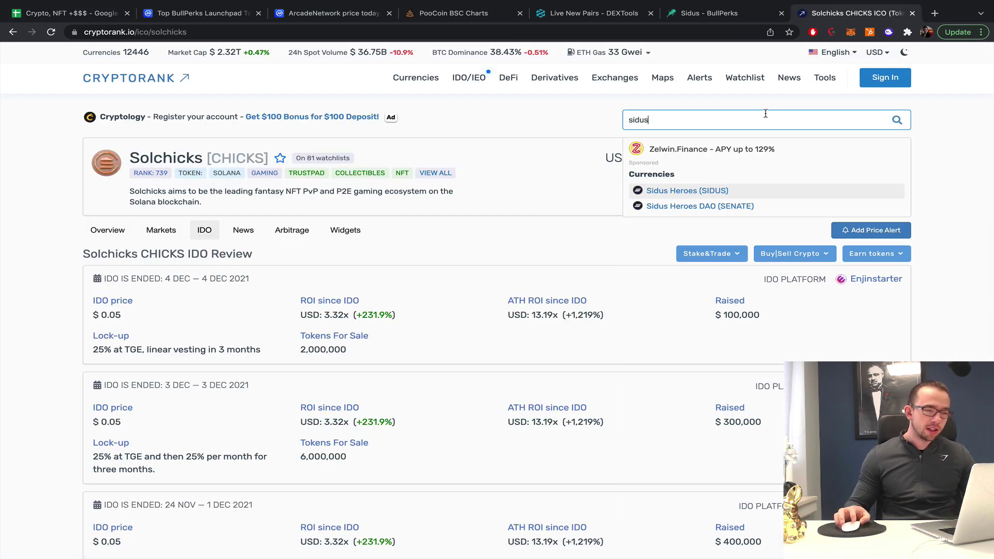
click(688, 190)
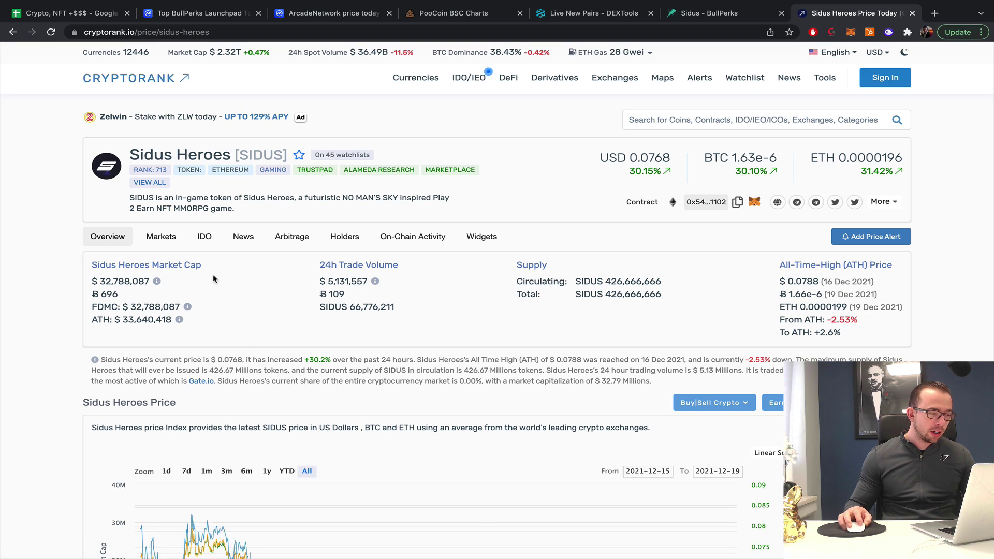
click(204, 237)
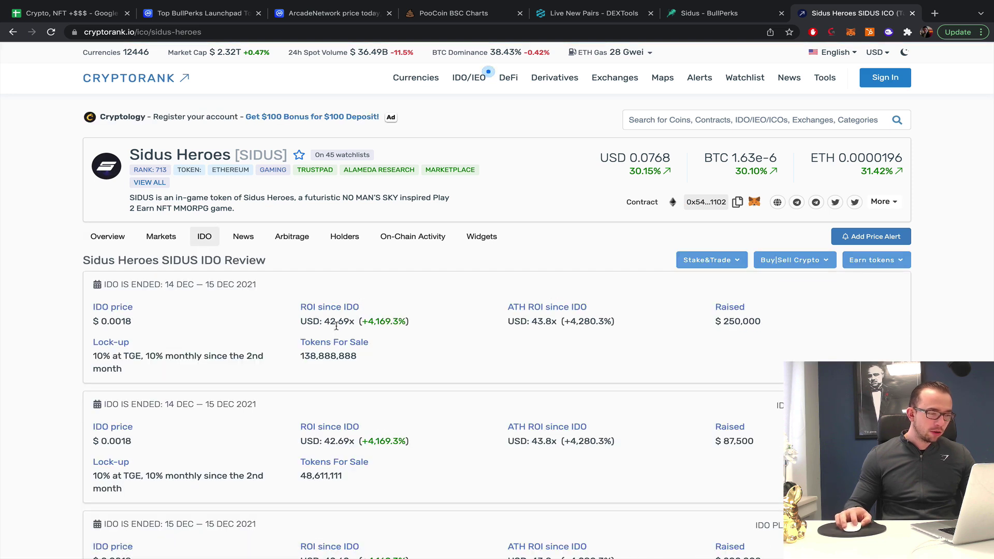
Step: Enter Sidus' ROI 42.69 and ROI ATH 43.8 in the spreadsheet
click(73, 13)
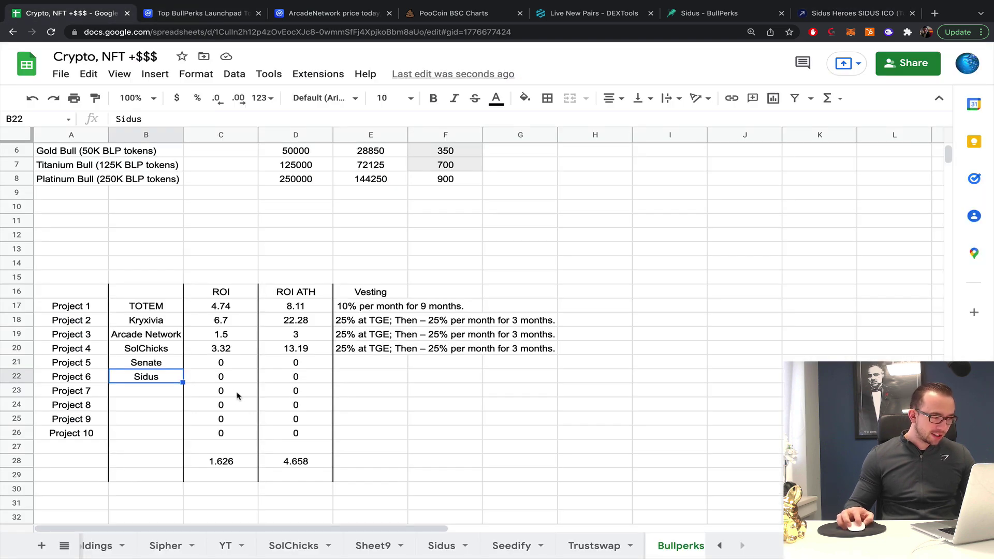
click(227, 364)
click(220, 378)
text(42.69)
key(Tab)
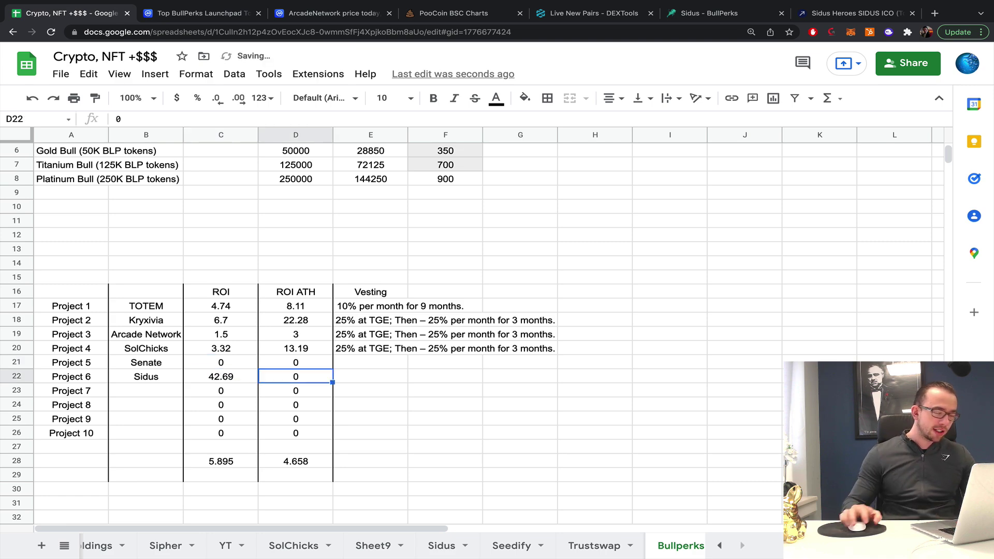
click(855, 13)
click(73, 13)
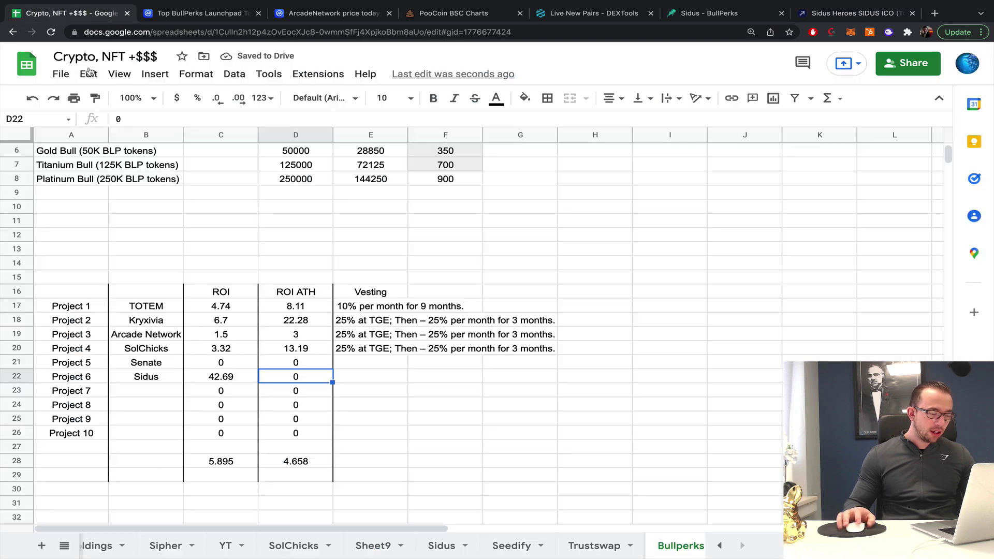
text(43.8)
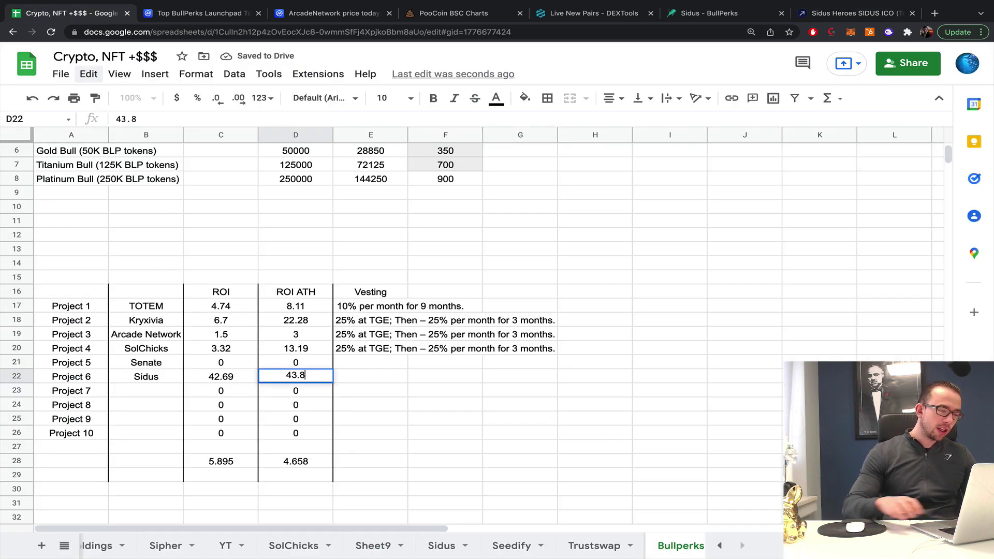
key(Tab)
Step: Paste Sidus' BullPerks vesting terms into its row, formatted like the other vesting cells
click(699, 14)
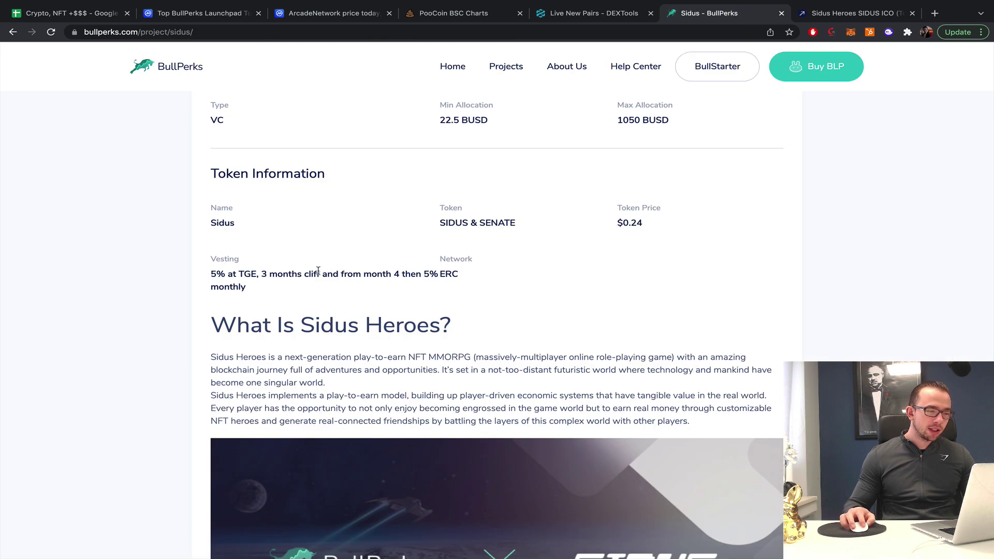
triple_click(314, 272)
key(ctrl+c)
click(86, 16)
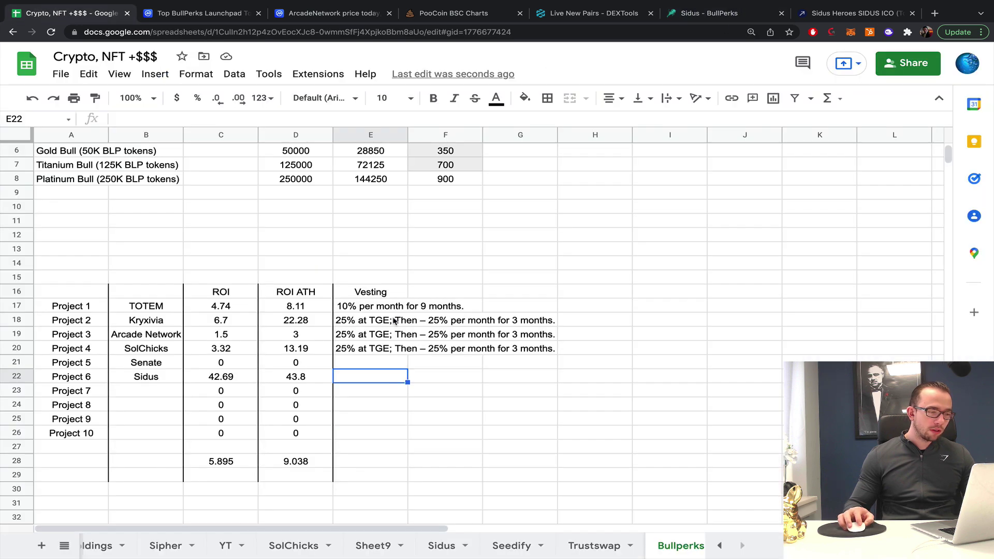
key(ctrl+v)
click(380, 342)
click(95, 98)
click(388, 377)
click(668, 293)
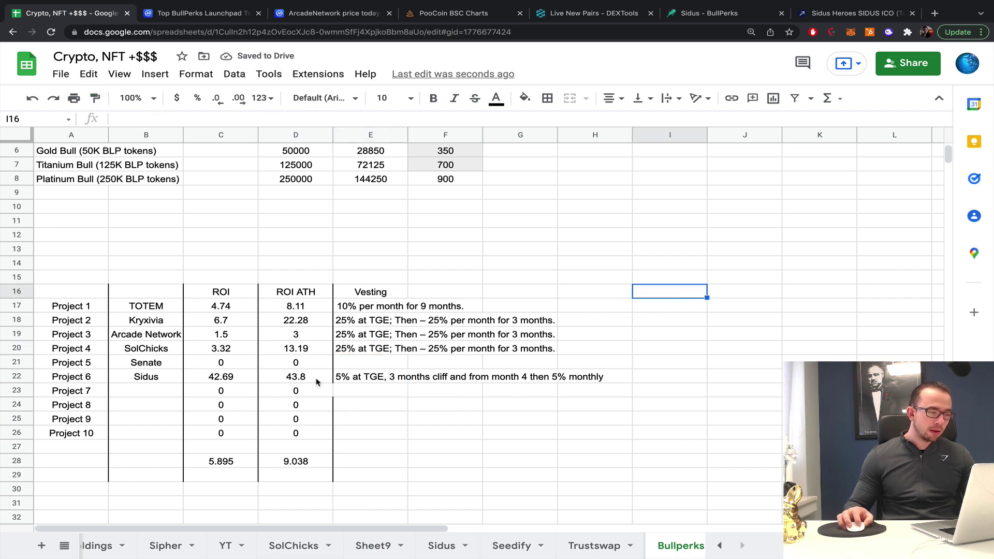
Step: Look up the SENATE token's IDO results on CryptoRank
click(849, 13)
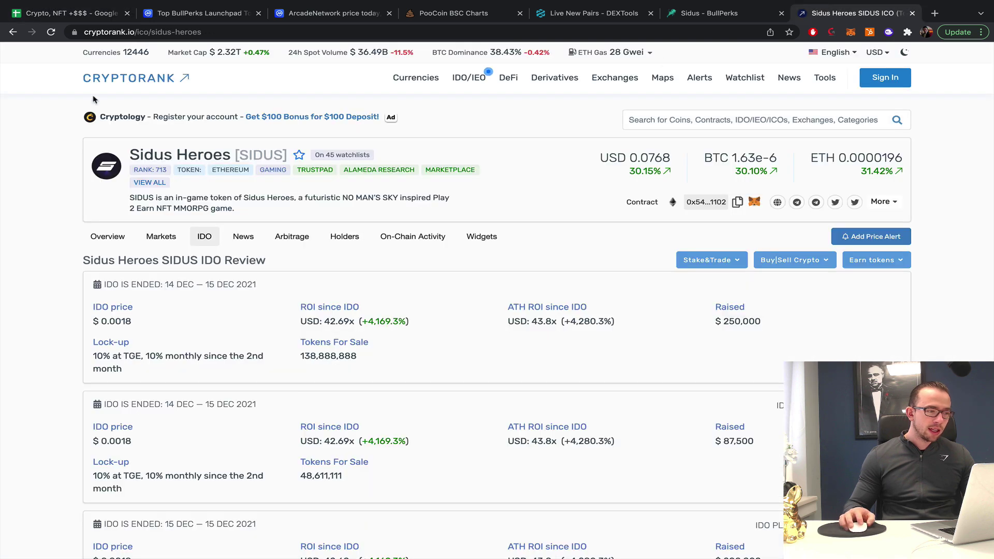
click(741, 120)
text(senate)
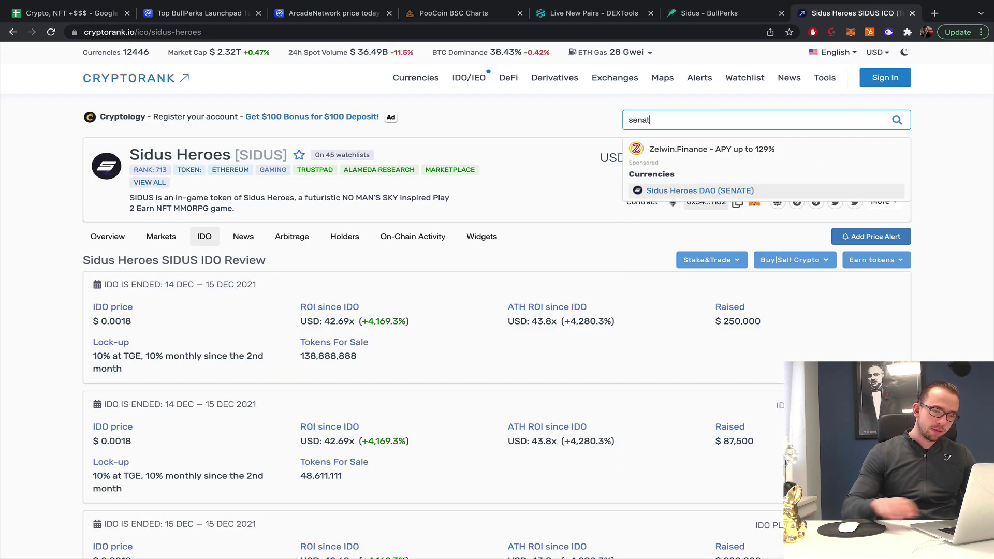
click(698, 190)
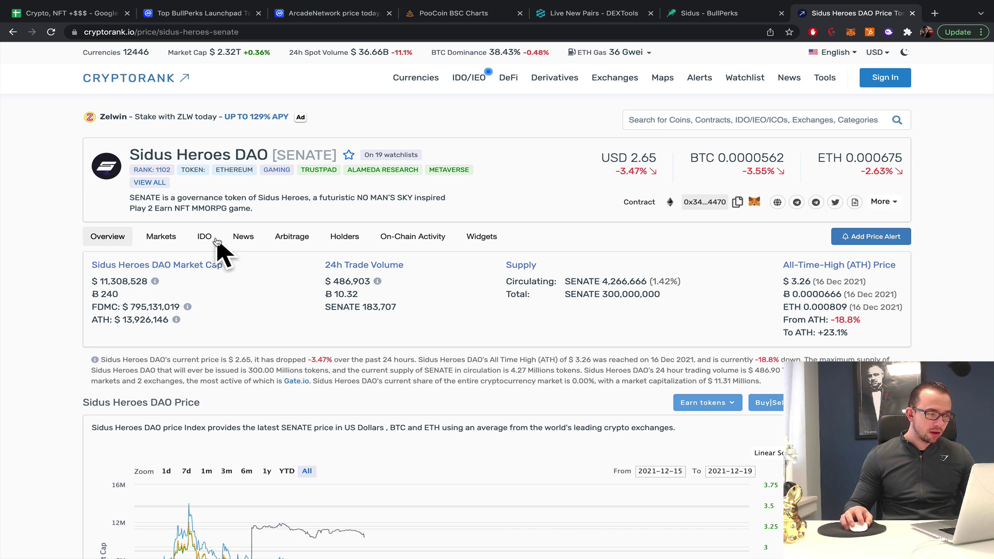
click(206, 236)
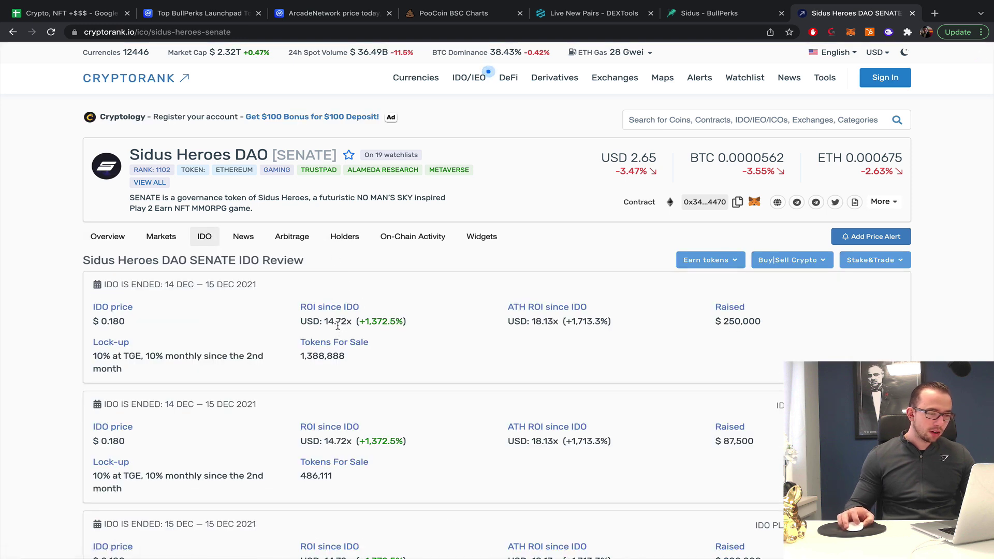
Step: Enter Senate's ROI ATH 18.13 in D21 and ROI 14.72 in C21
click(72, 14)
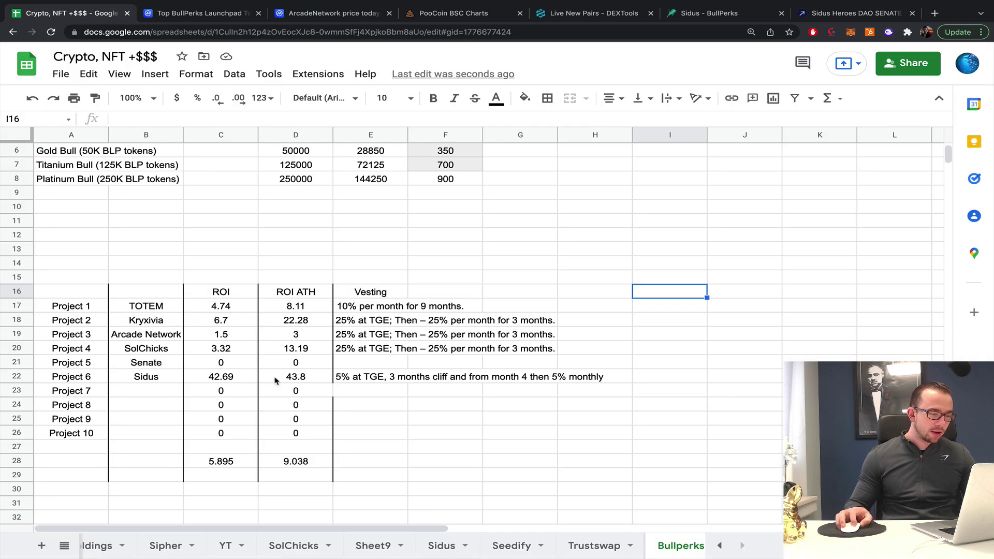
click(299, 368)
text(18.13)
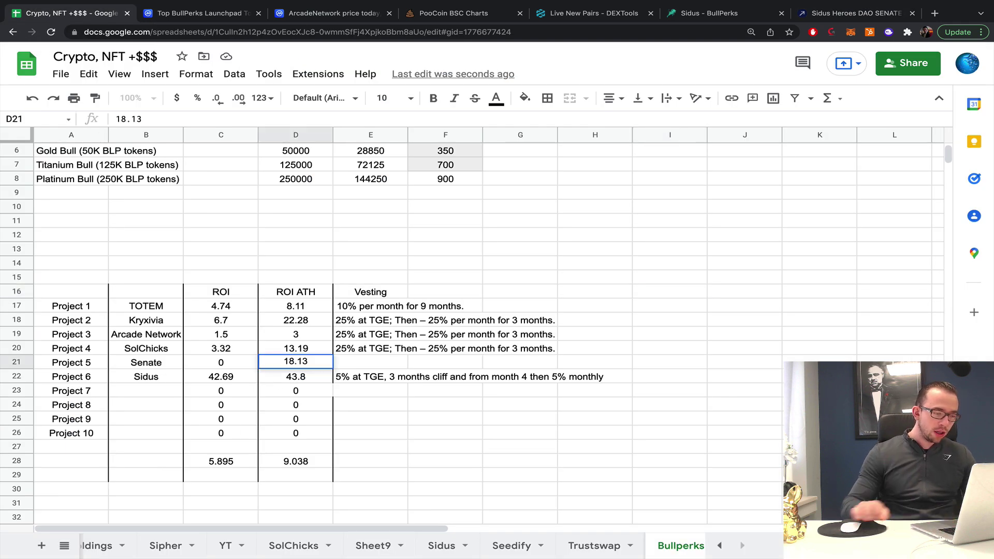
key(Tab)
click(824, 16)
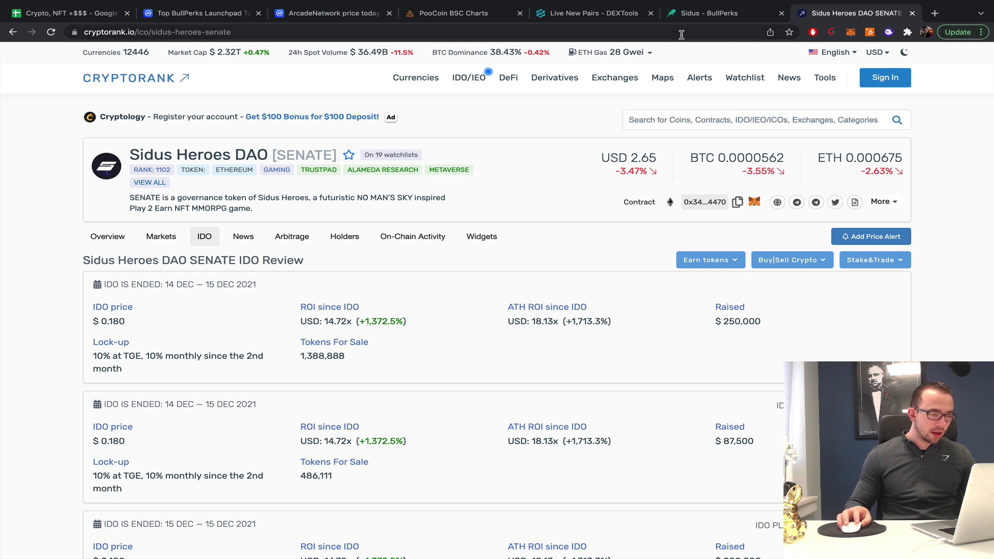
click(67, 13)
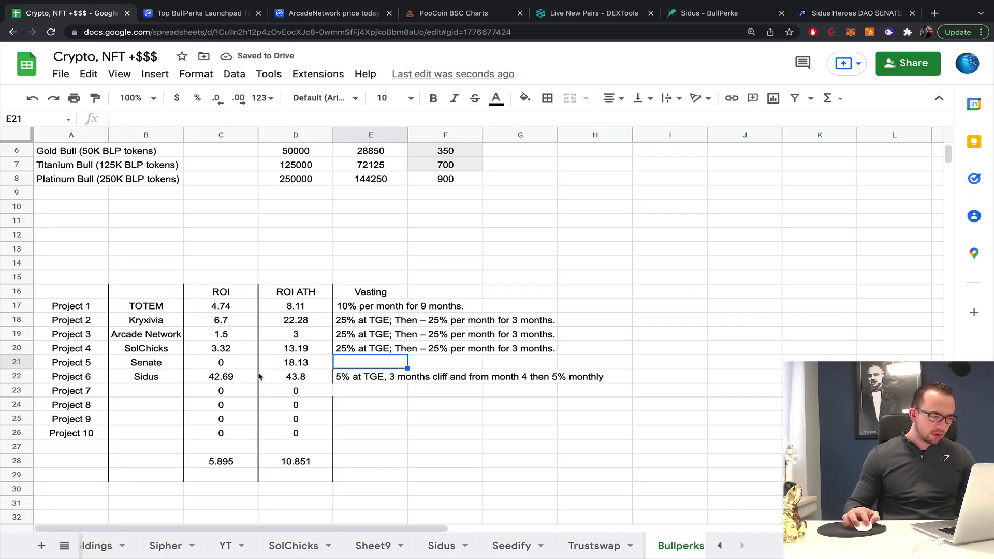
click(221, 363)
text(14.72)
key(Return)
Step: Copy Sidus's vesting terms from E22 into Senate's cell E21
click(390, 383)
key(ctrl+c)
key(Up)
key(ctrl+v)
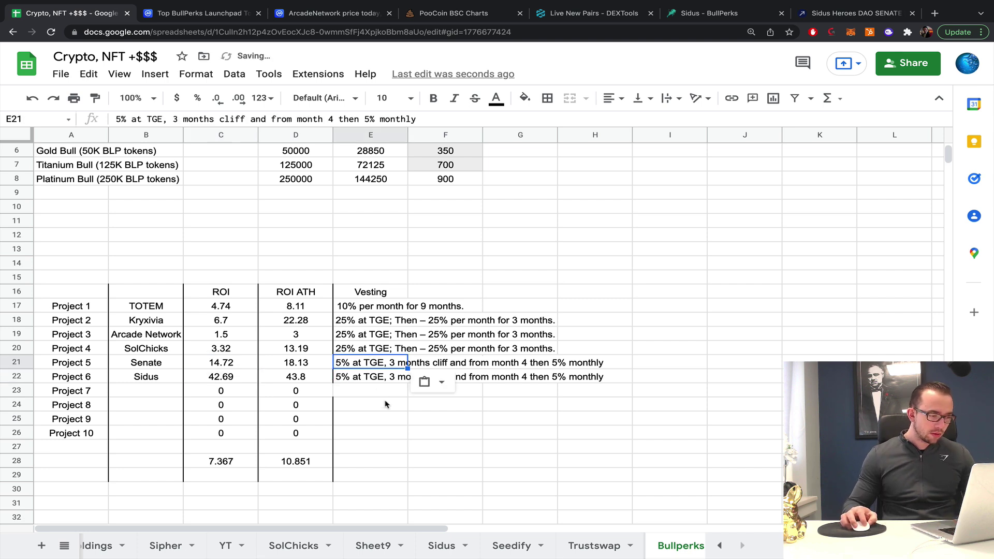
Step: Drop one decimal from the row 28 averages so they show 7.37 and 10.85
click(388, 407)
scroll(172, 392, down, 1)
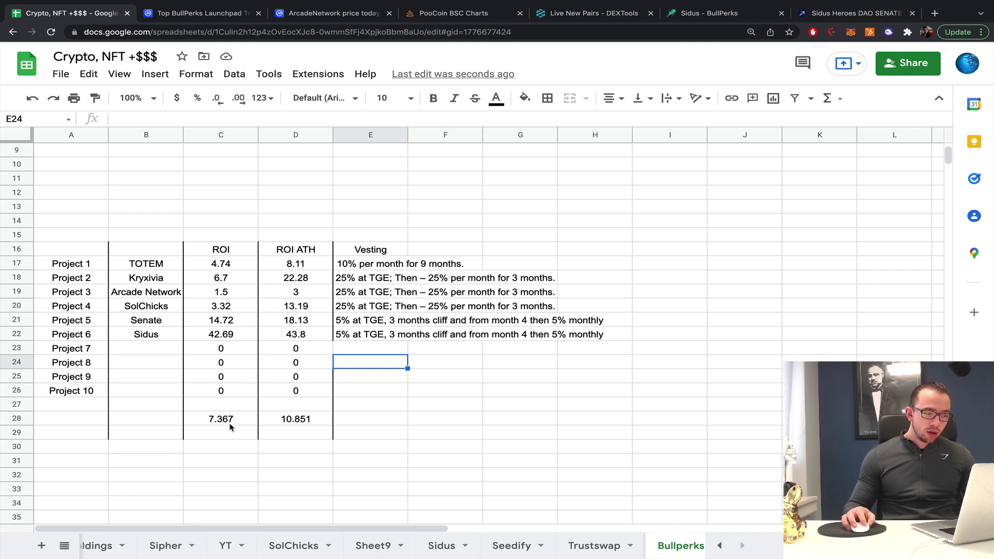
drag(229, 420, 318, 417)
click(217, 99)
click(530, 436)
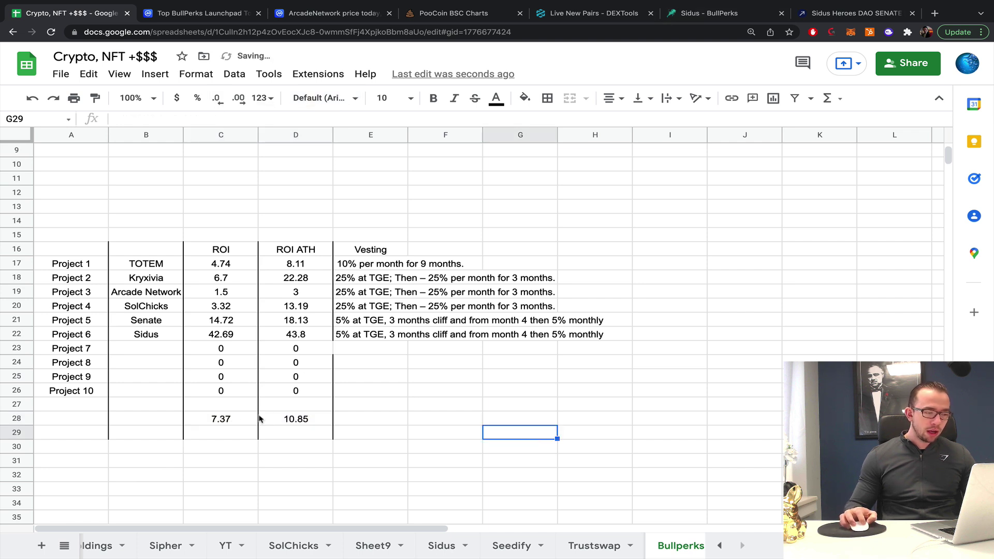
Step: Shade the ROI column C16:C28 light green
drag(223, 254, 223, 421)
click(525, 98)
click(596, 239)
click(670, 234)
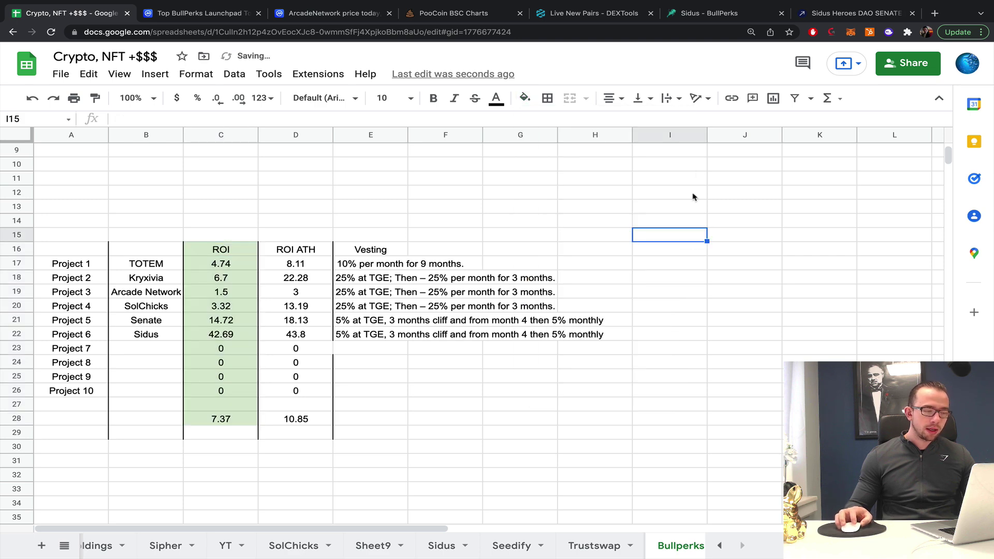
click(854, 13)
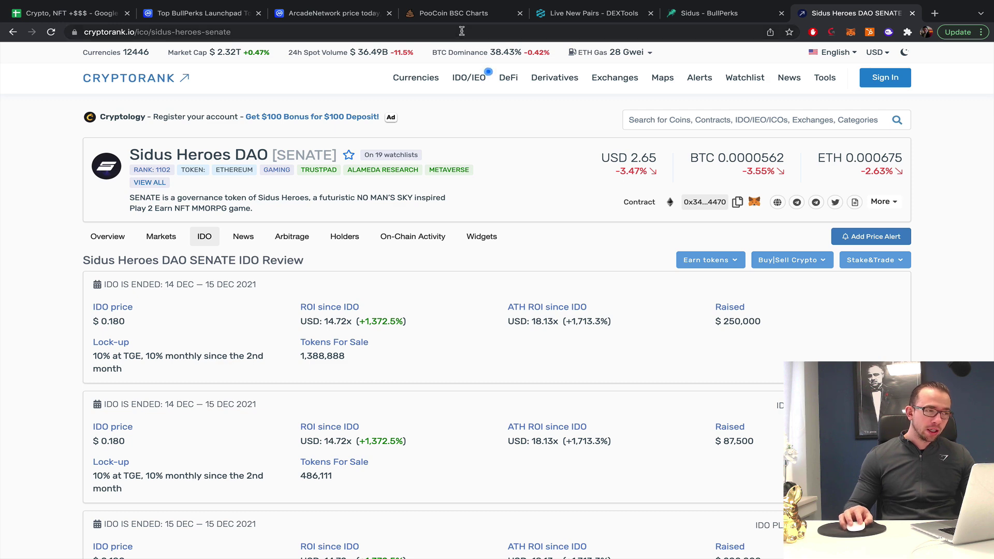
Step: Return to the BullPerks project list and copy the project name Dopamine
click(709, 13)
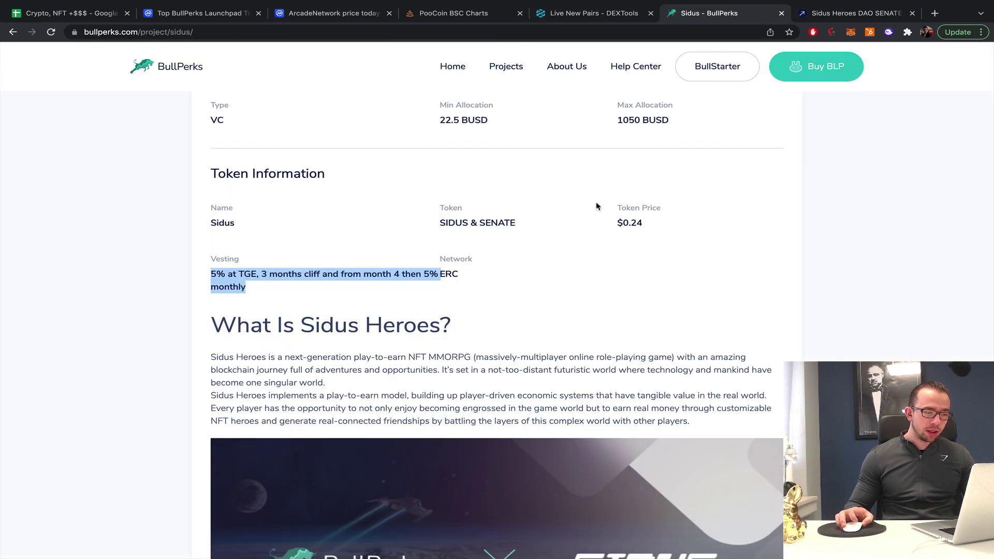
scroll(27, 78, down, 3)
click(12, 32)
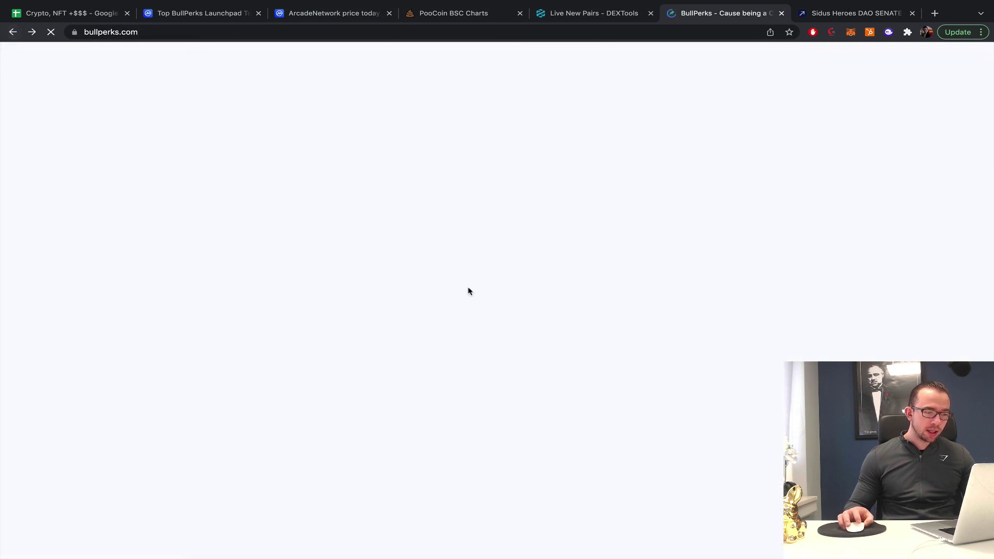
scroll(507, 288, down, 7)
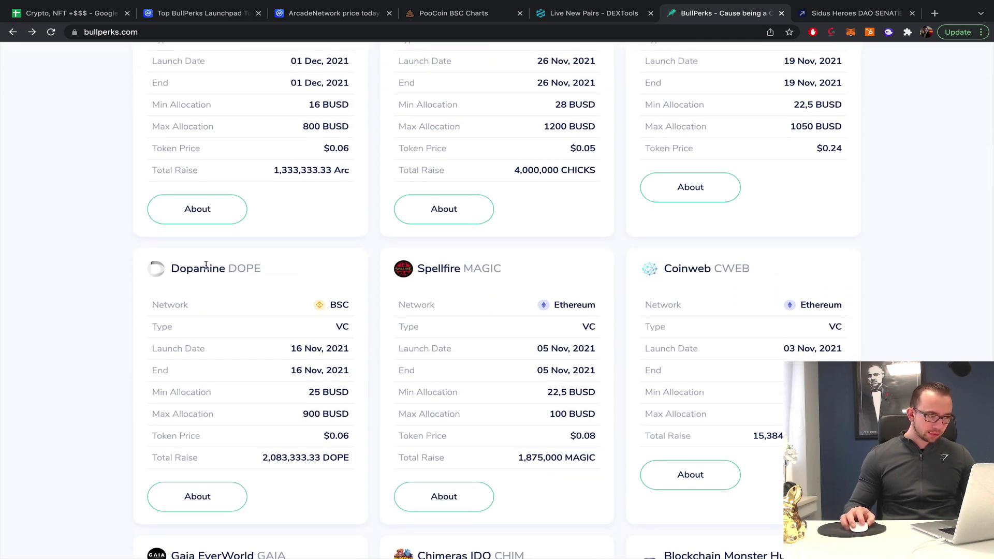
double_click(206, 265)
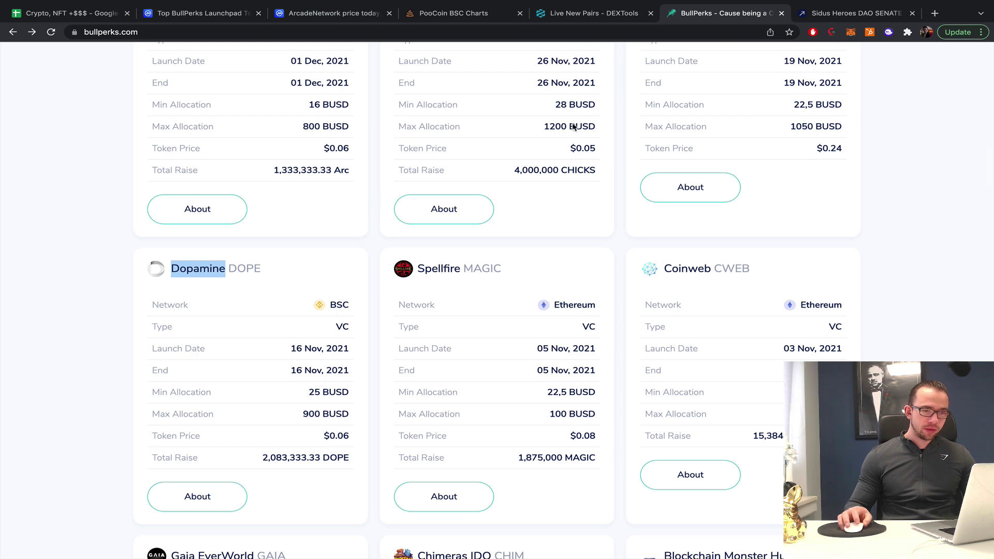
Step: Search Dopamine on CryptoRank and CoinMarketCap, where Dopamine App shows as untracked
click(826, 17)
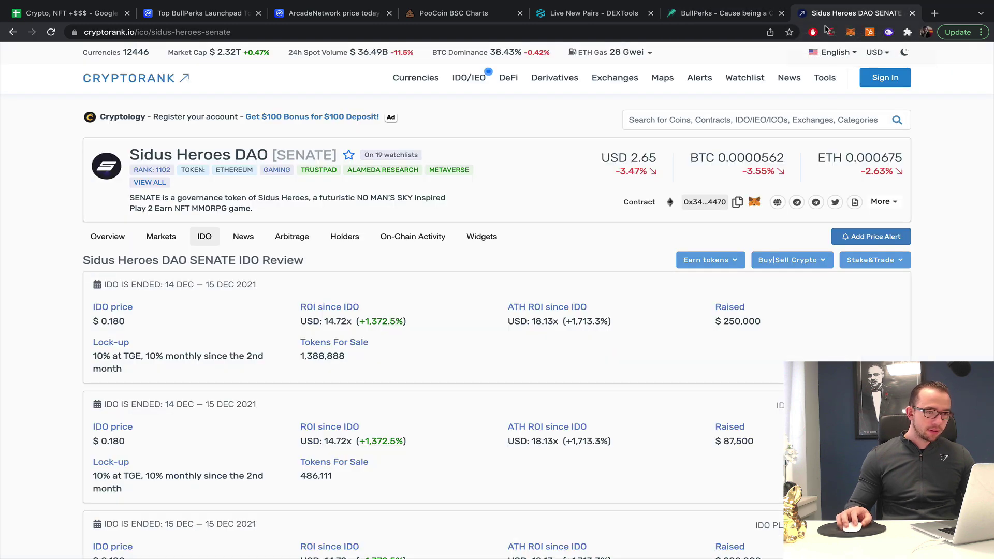
click(694, 117)
key(ctrl+v)
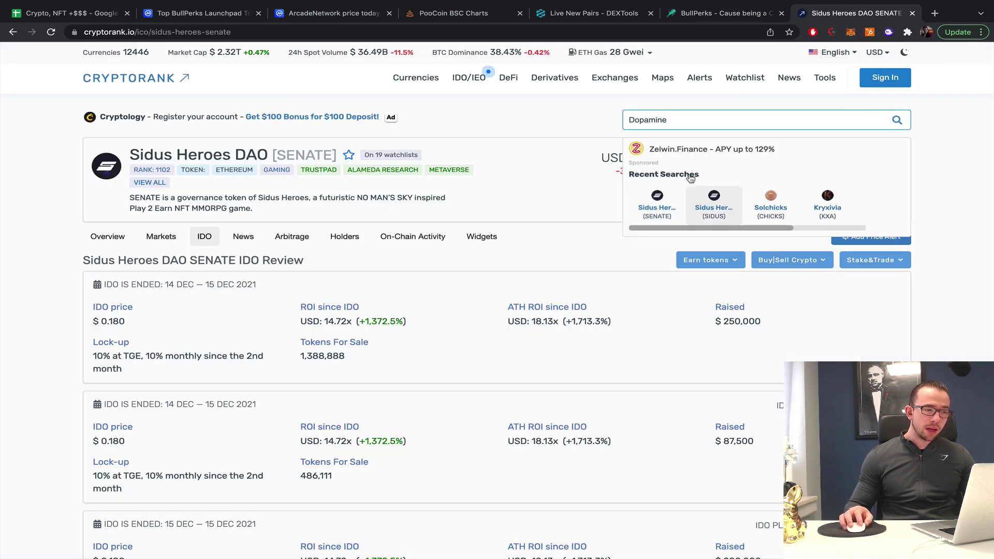
click(334, 13)
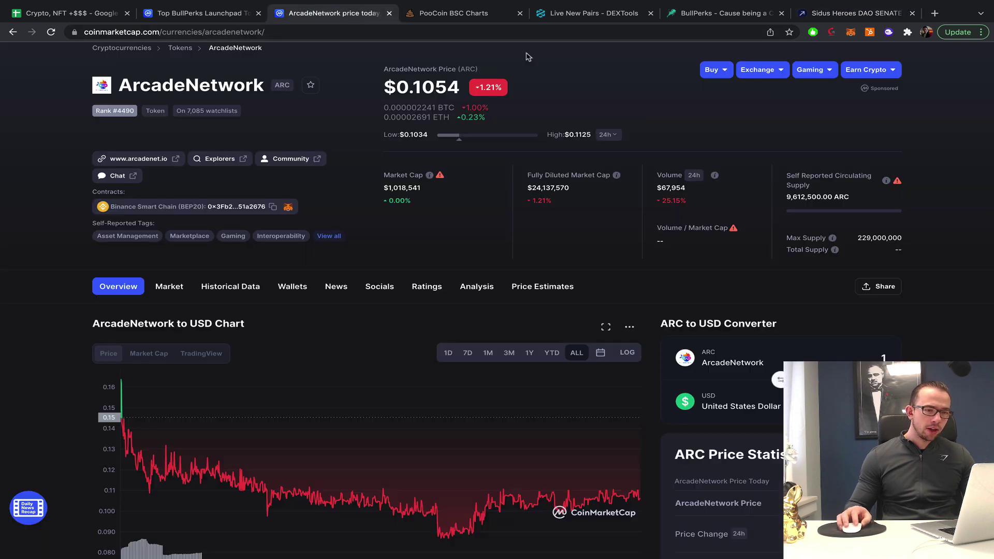
scroll(839, 83, up, 2)
click(842, 83)
key(ctrl+v)
click(742, 123)
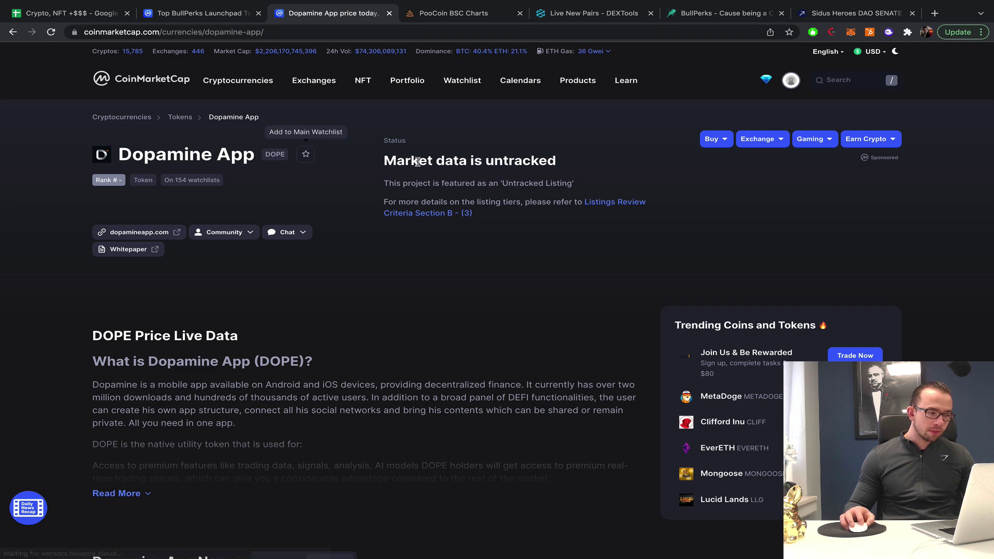
scroll(437, 178, down, 3)
scroll(441, 181, up, 2)
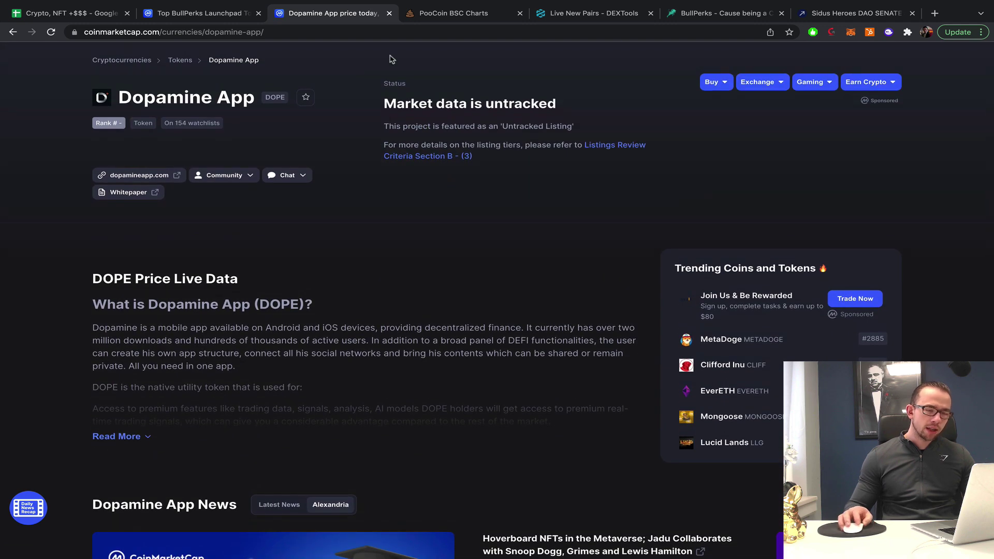
click(725, 13)
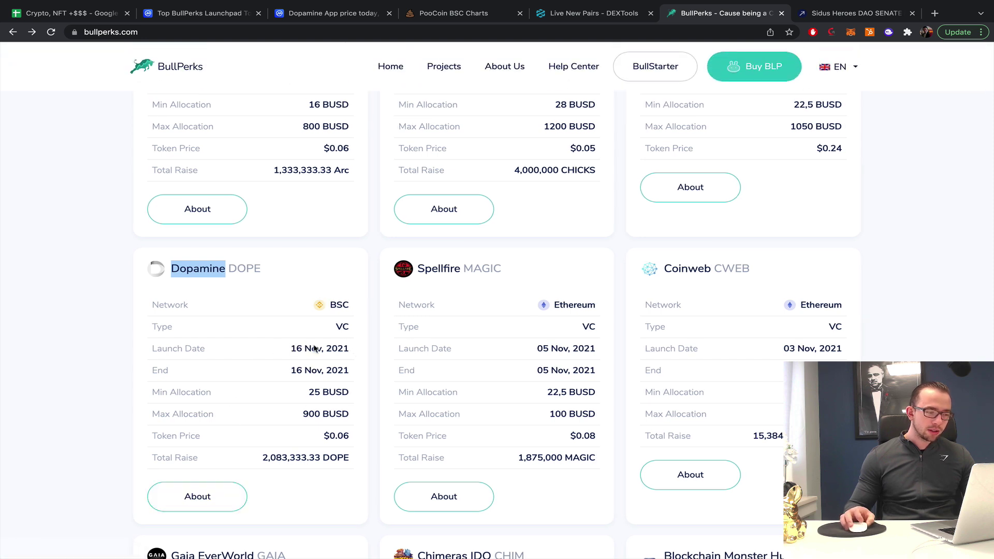
Step: Copy Spellfire from BullPerks and search it on CryptoRank and CoinMarketCap
scroll(423, 347, down, 1)
double_click(437, 215)
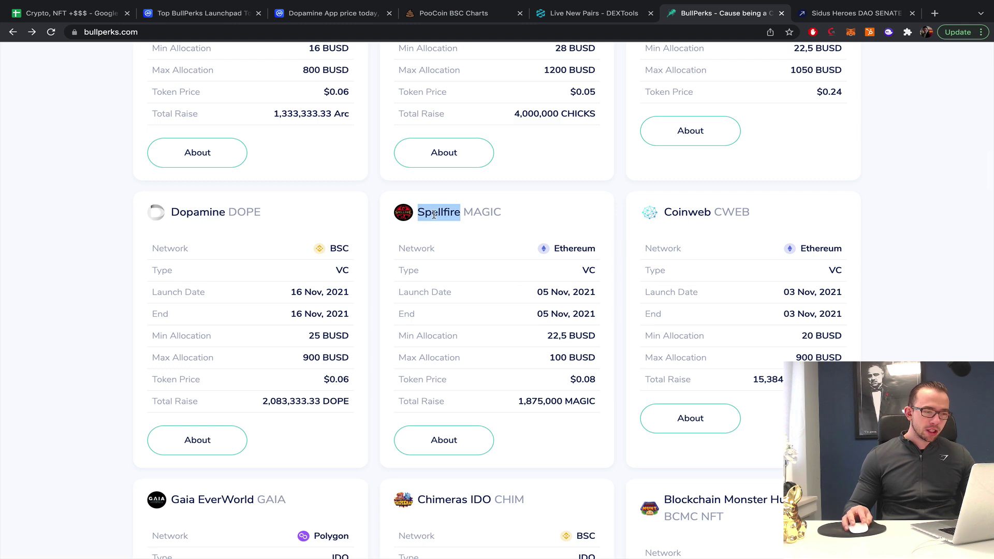
click(833, 13)
double_click(738, 120)
key(ctrl+v)
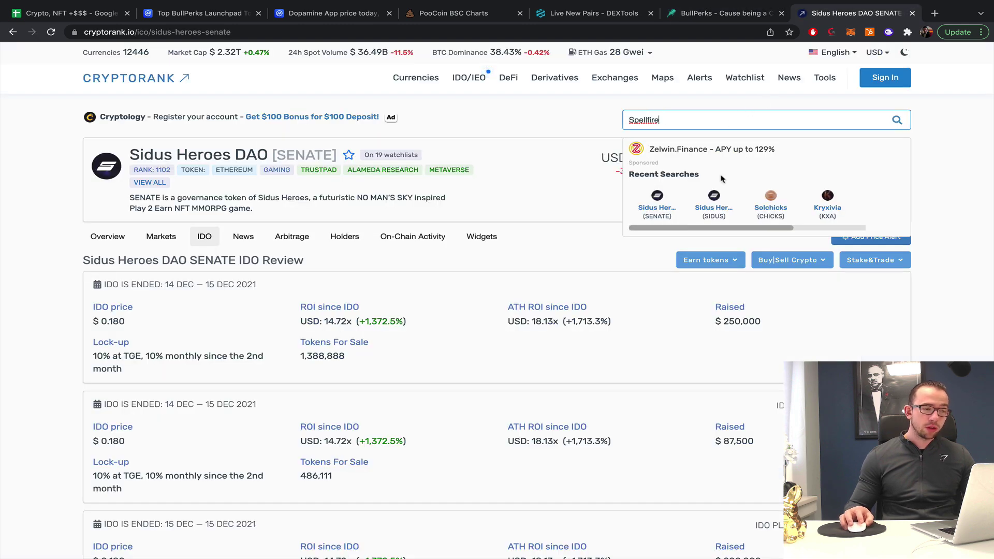
click(341, 7)
scroll(817, 81, up, 1)
click(838, 84)
key(ctrl+v)
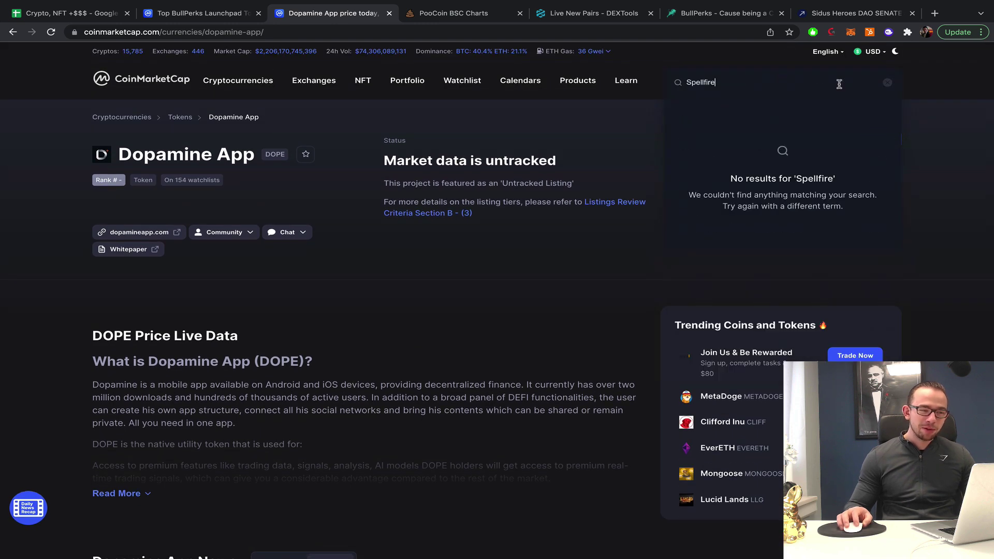
Step: Copy Spellfire's ticker MAGIC and search CoinMarketCap for it instead
click(852, 15)
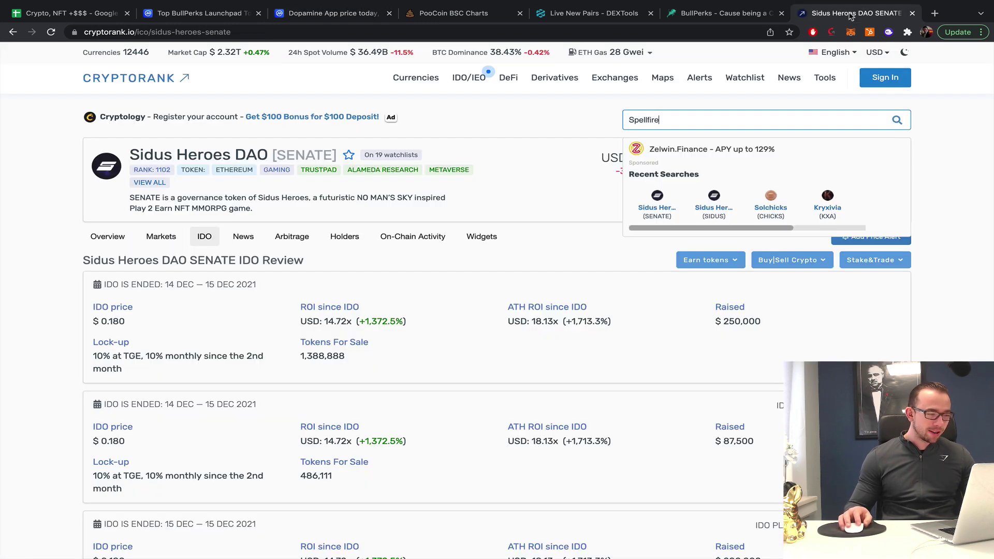
click(720, 13)
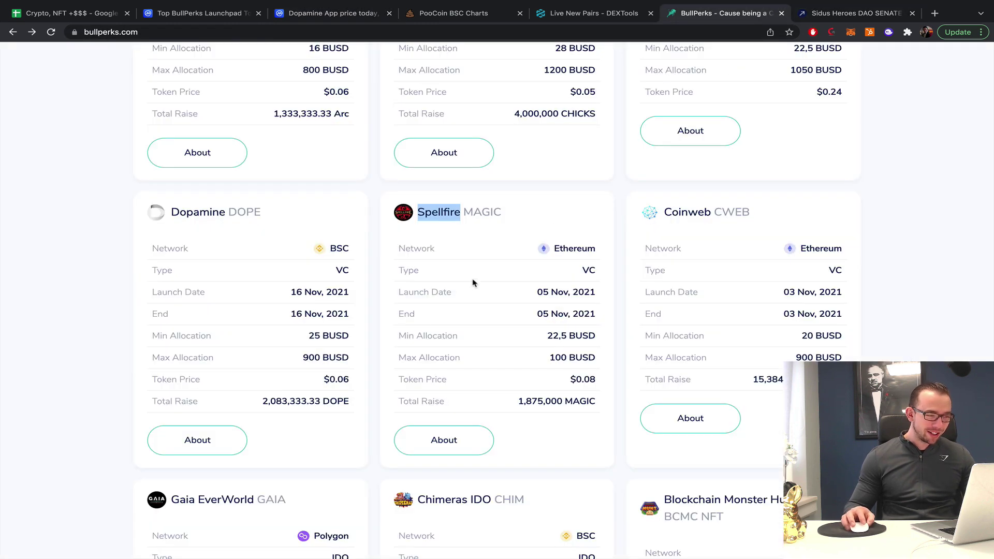
double_click(474, 212)
key(super+c)
click(325, 16)
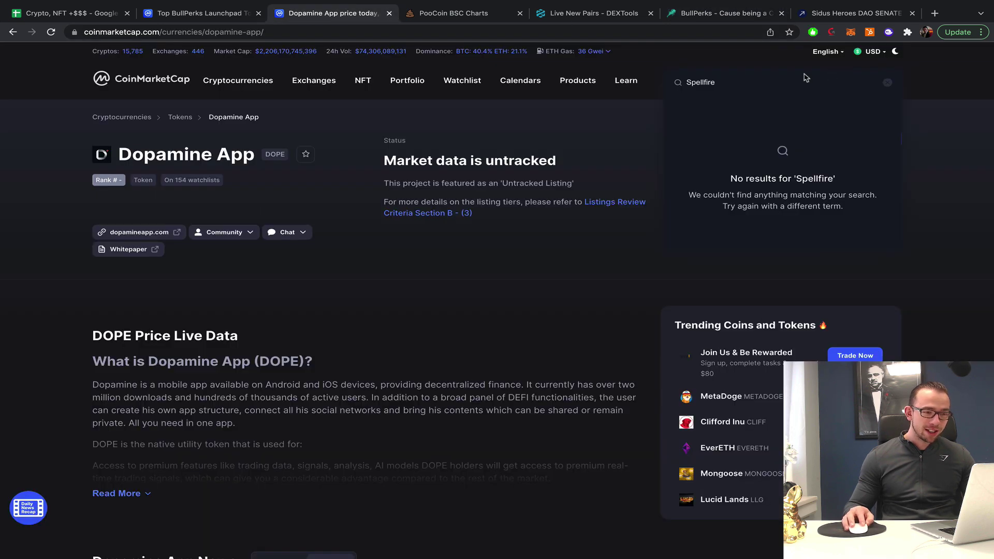
key(super+v)
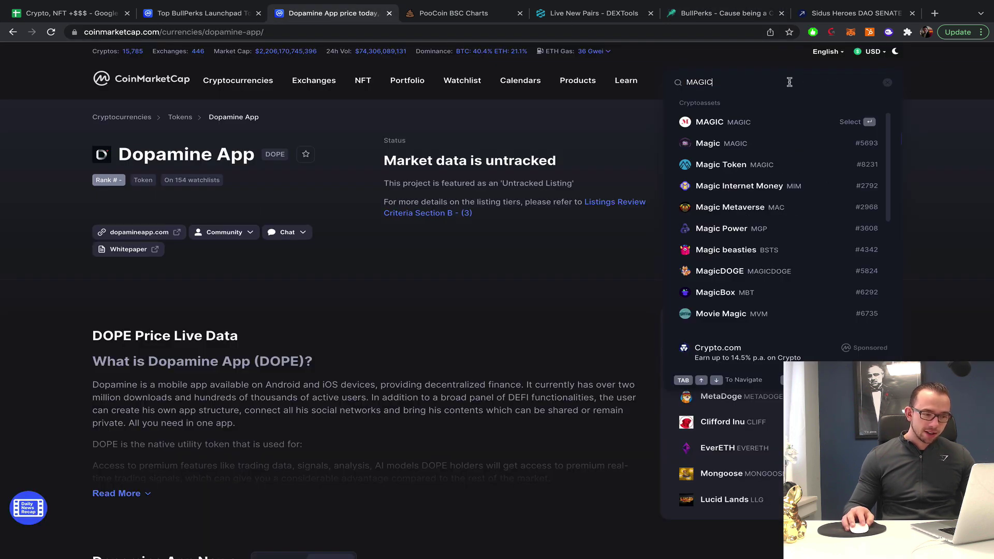
click(838, 14)
click(691, 14)
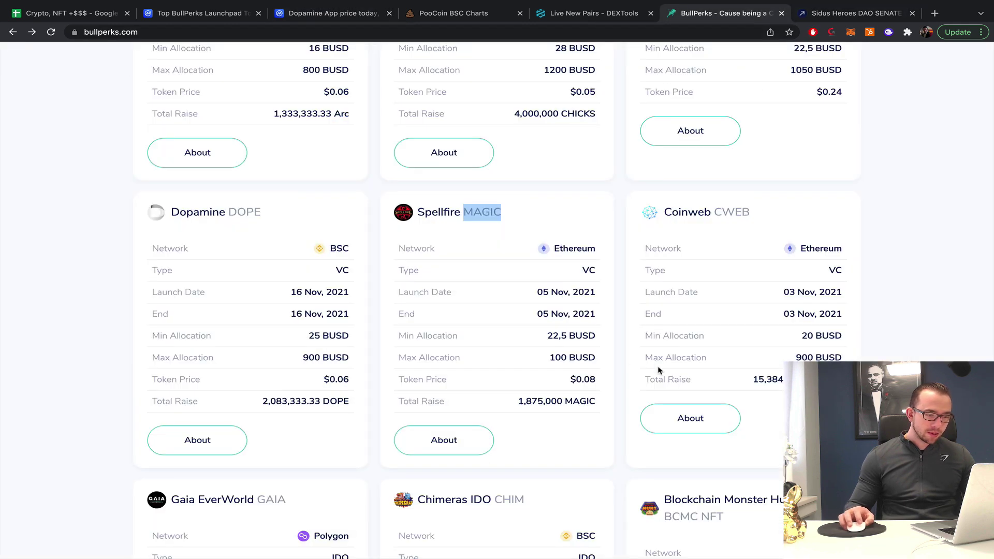
Step: Copy Coinweb and search it on CryptoRank and CoinMarketCap, opening the CWEB page
double_click(686, 213)
key(ctrl+c)
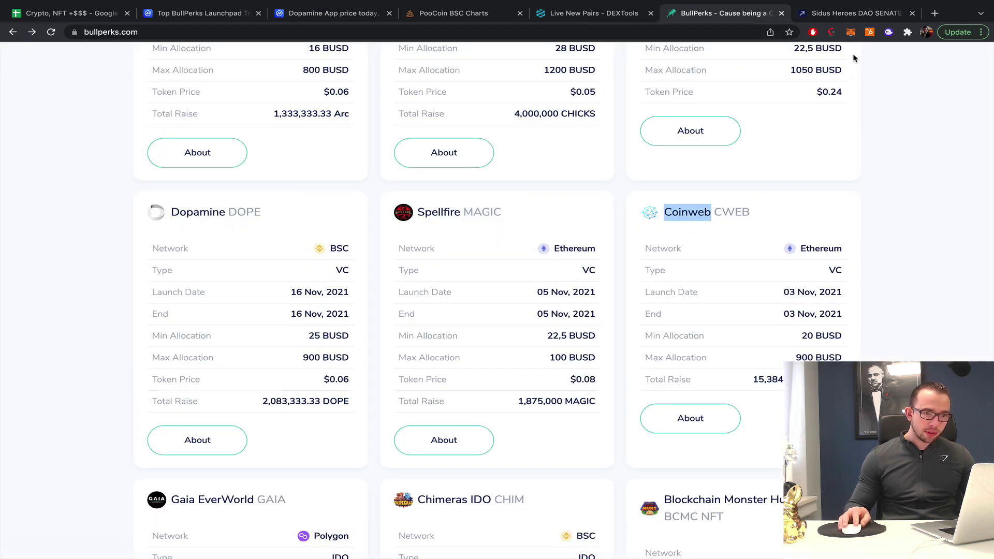
click(848, 14)
key(ctrl+a)
key(ctrl+v)
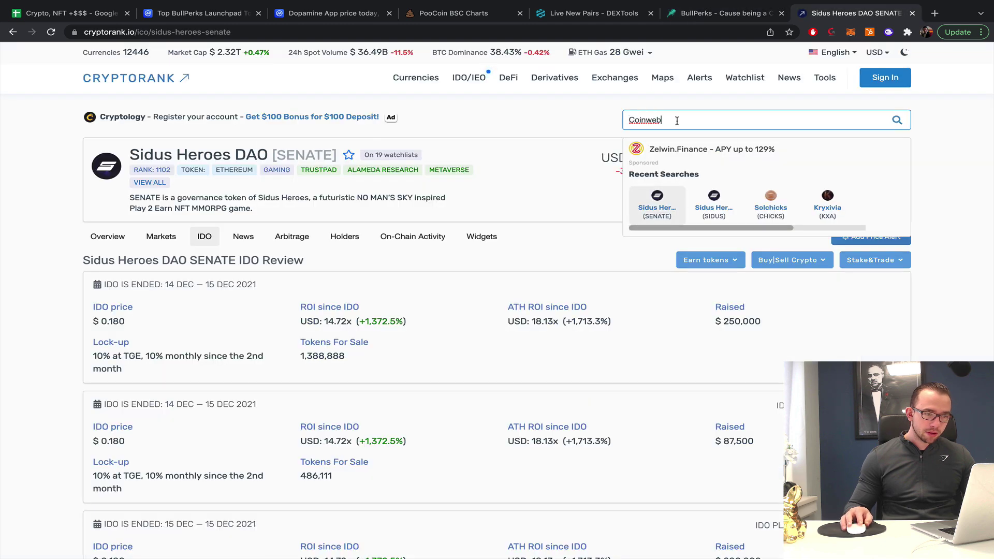
click(338, 14)
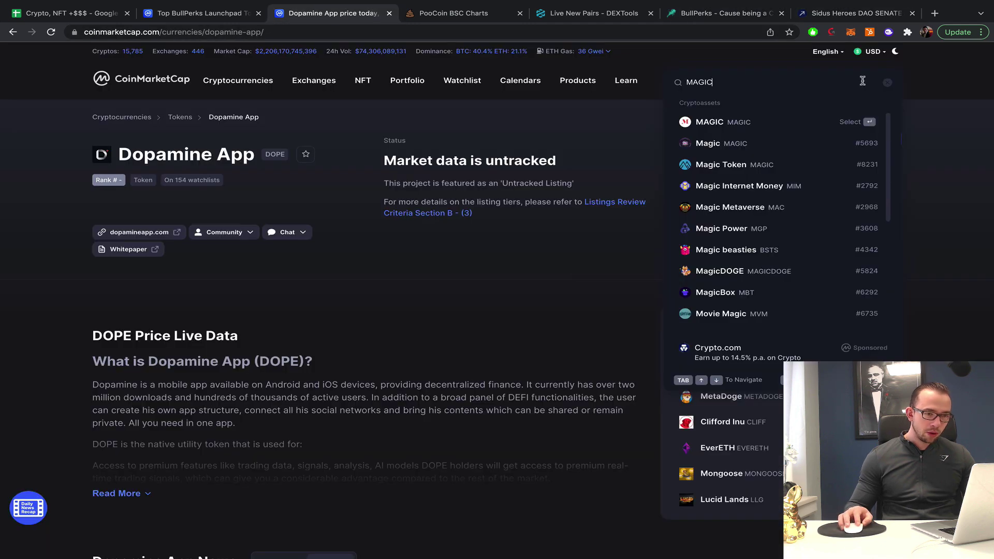
key(ctrl+a)
key(ctrl+v)
click(788, 121)
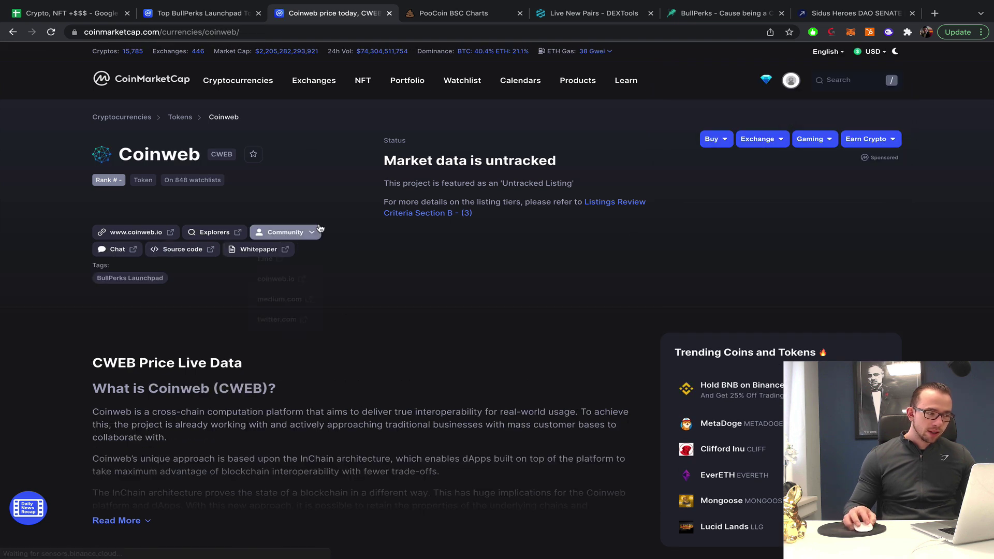
click(130, 233)
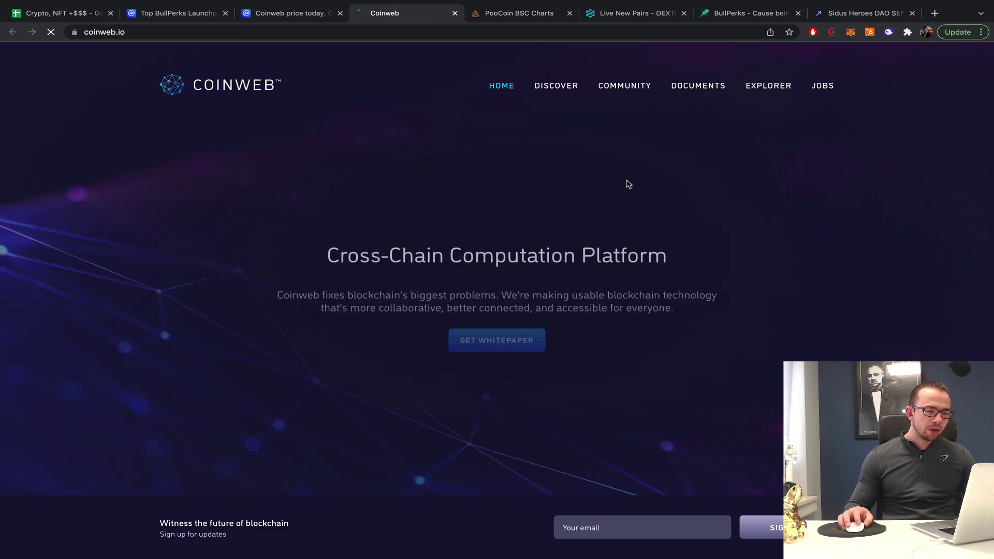
scroll(627, 187, down, 20)
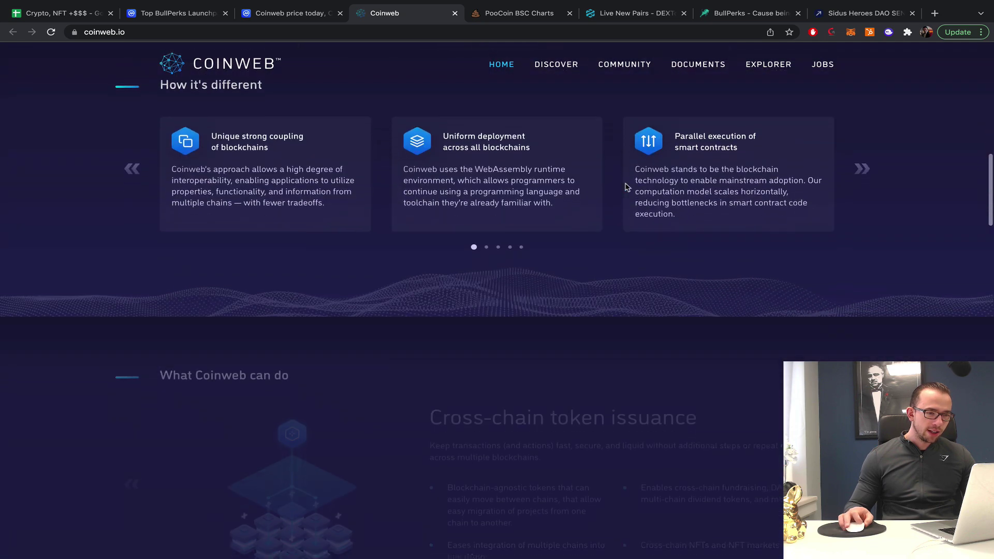
scroll(627, 187, down, 8)
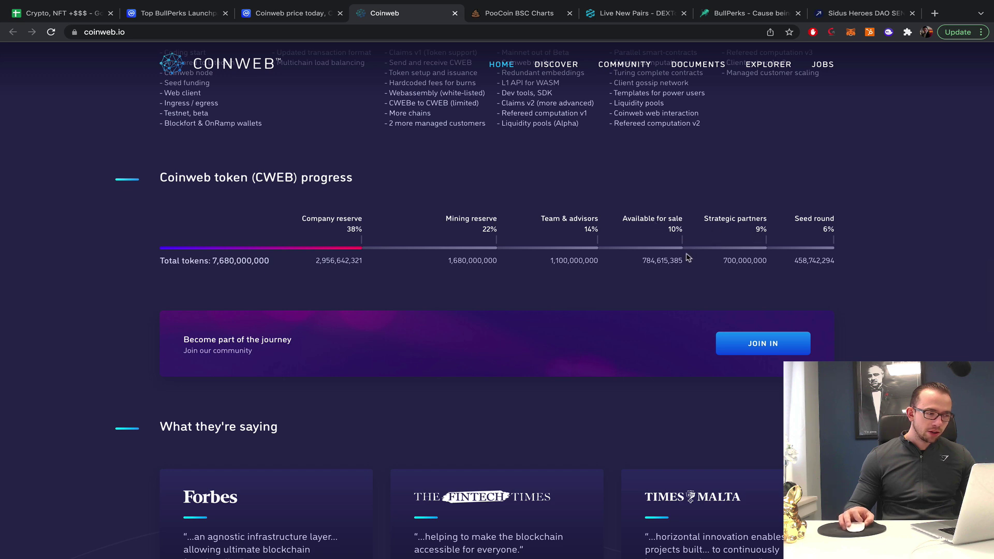
scroll(624, 233, down, 4)
scroll(284, 98, up, 20)
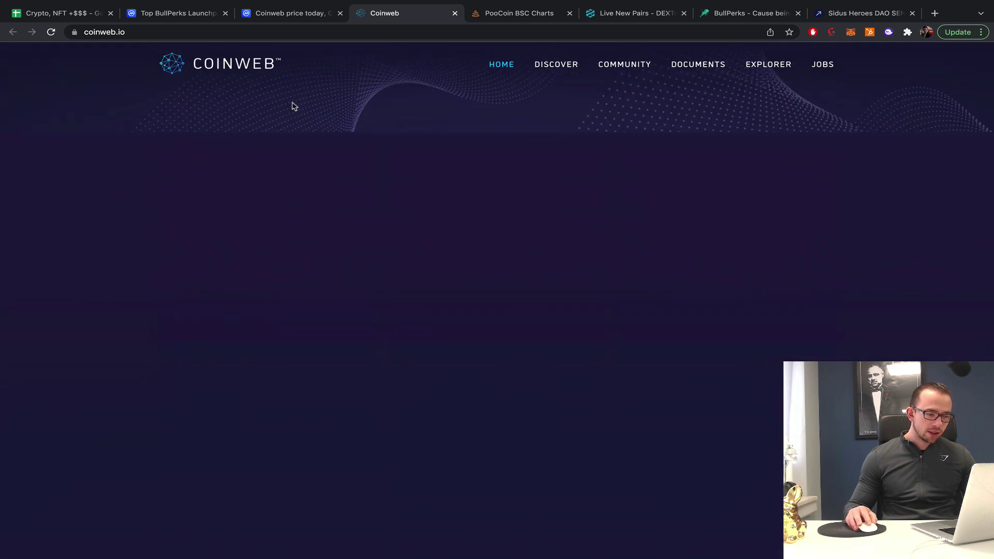
scroll(621, 197, down, 10)
scroll(647, 210, up, 4)
click(252, 204)
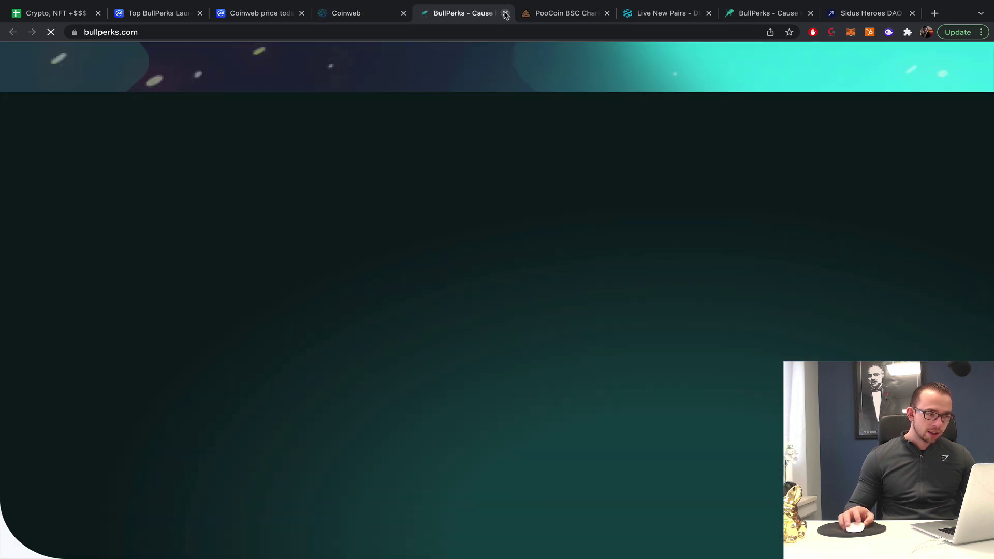
click(505, 13)
scroll(621, 207, down, 6)
scroll(625, 202, up, 12)
scroll(624, 202, up, 5)
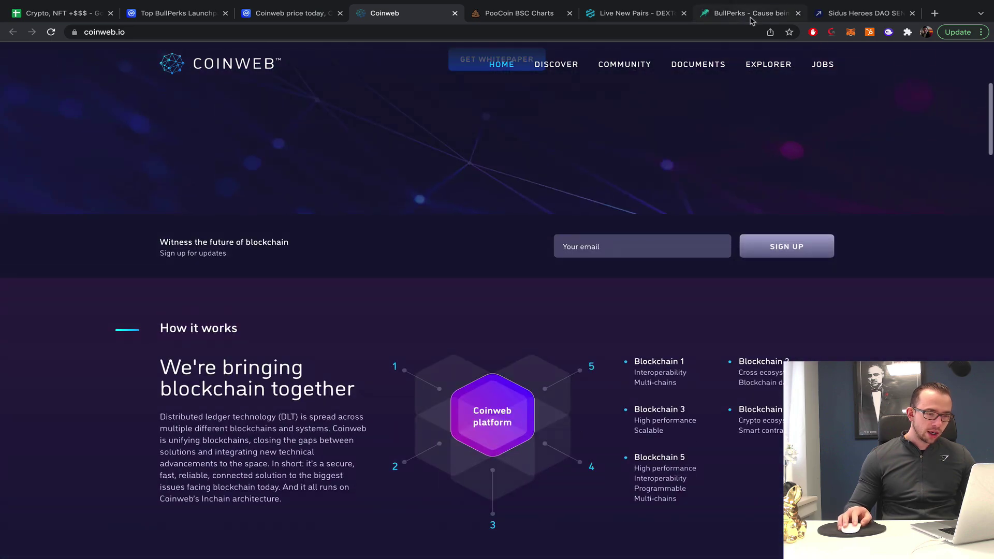
click(751, 13)
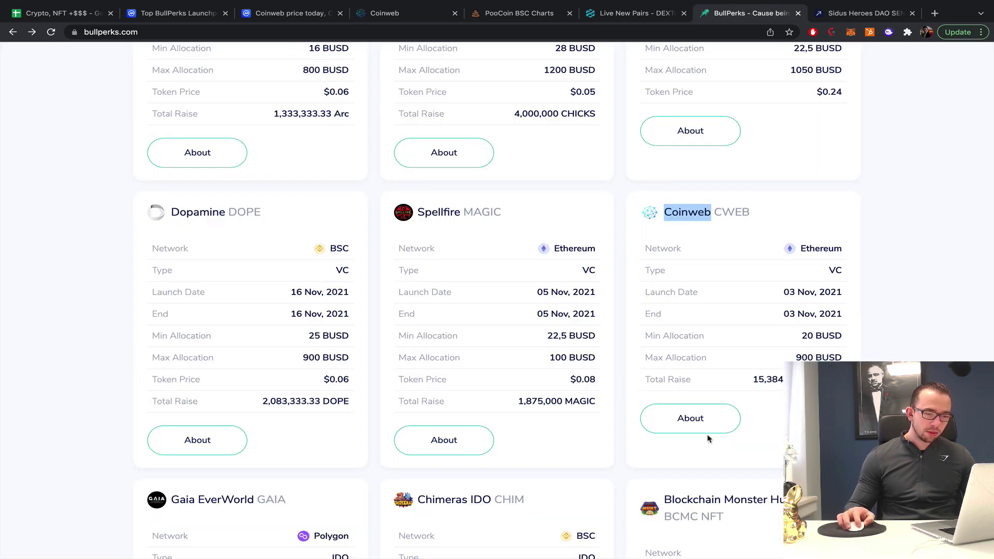
click(719, 418)
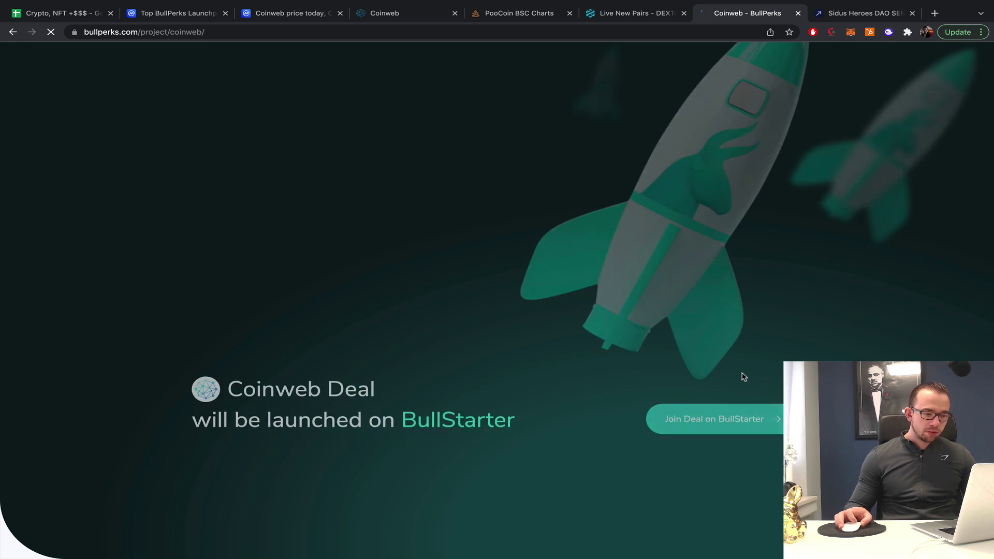
scroll(743, 377, down, 15)
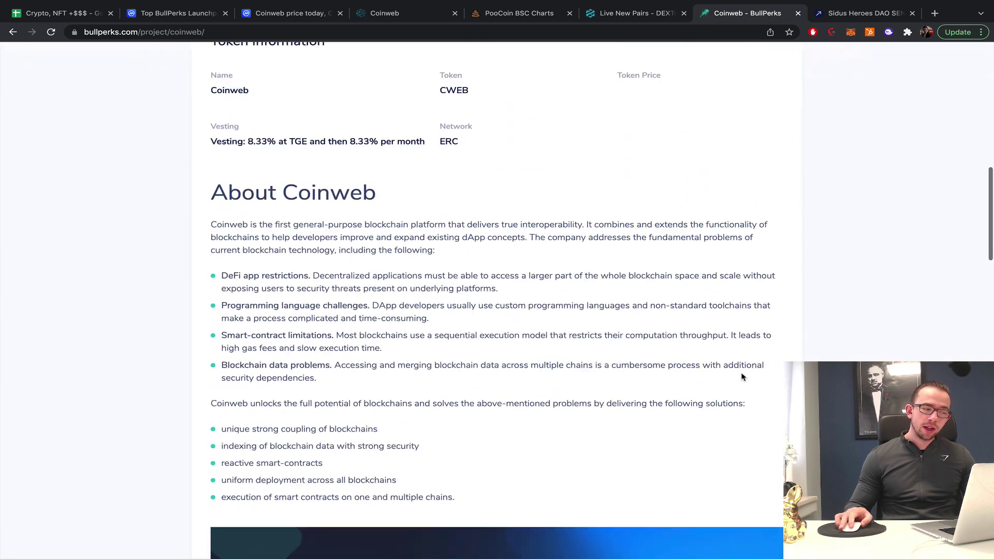
scroll(743, 377, down, 15)
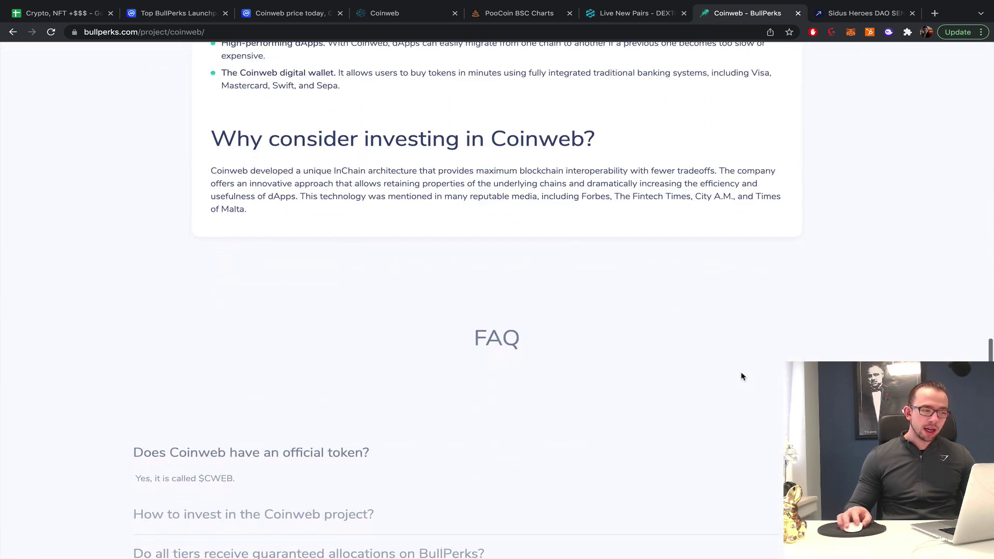
key(super+bracketleft)
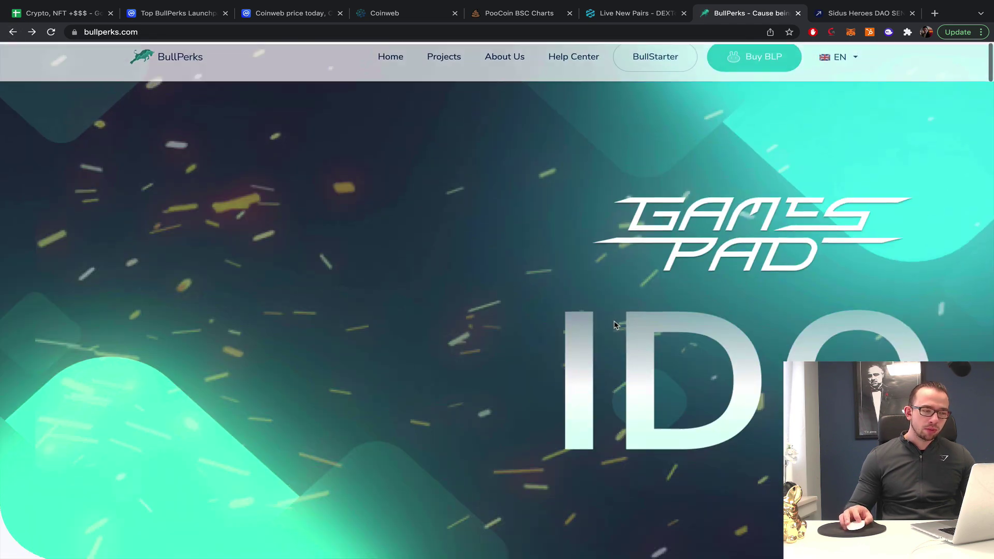
scroll(614, 325, down, 10)
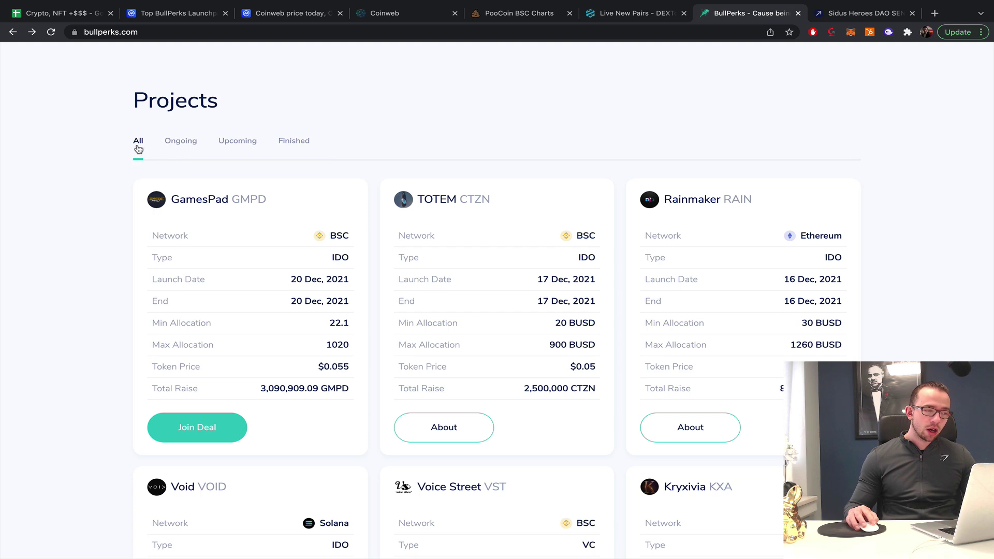
click(302, 144)
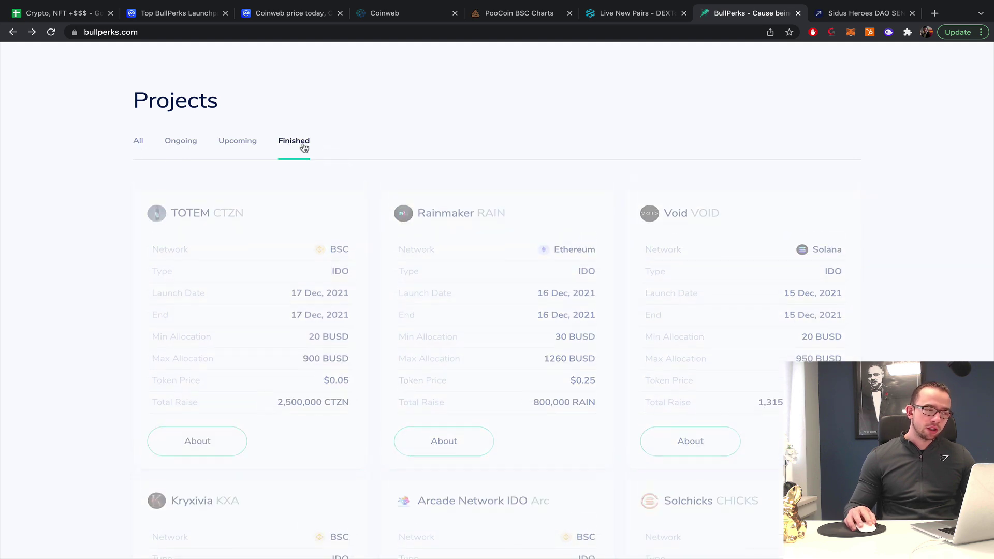
scroll(379, 170, down, 7)
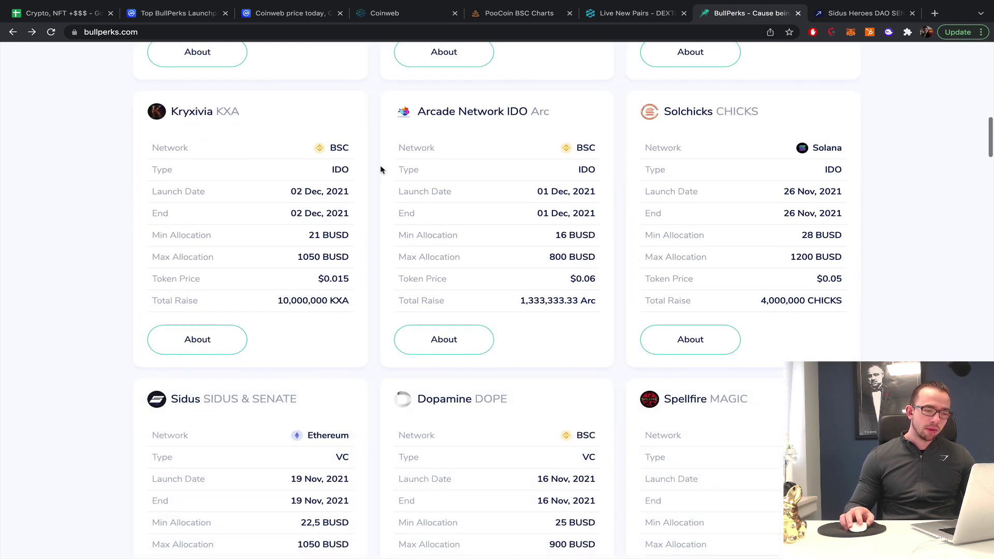
scroll(381, 170, down, 5)
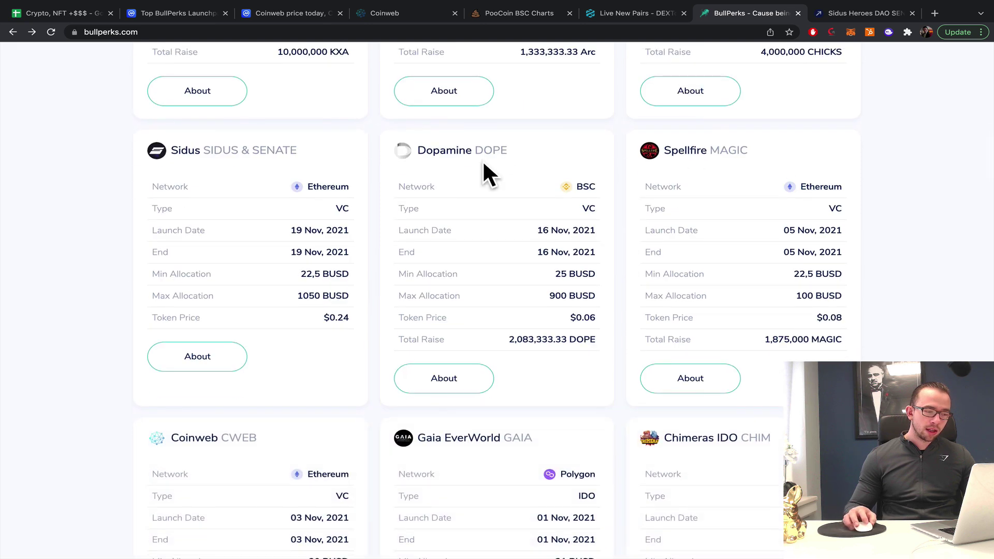
scroll(320, 251, down, 4)
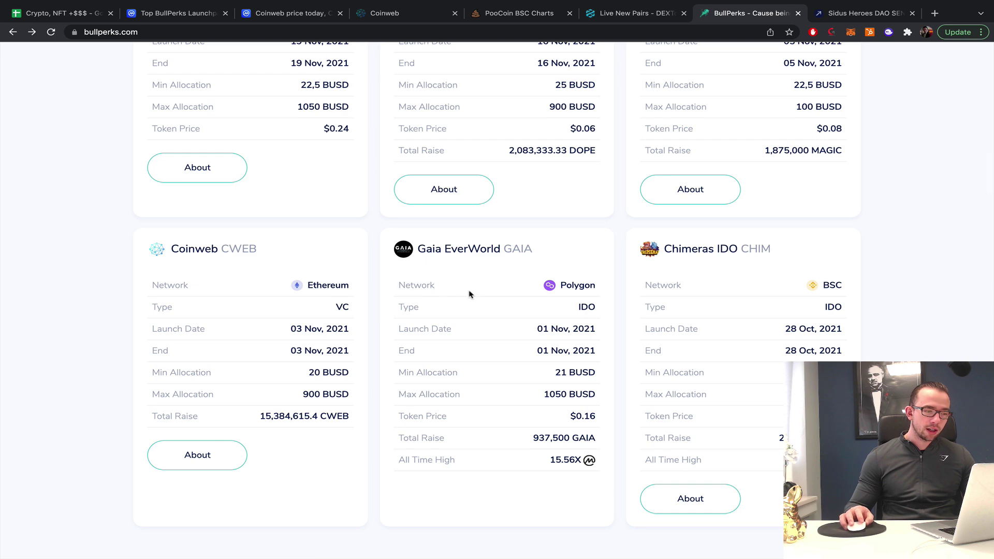
click(199, 457)
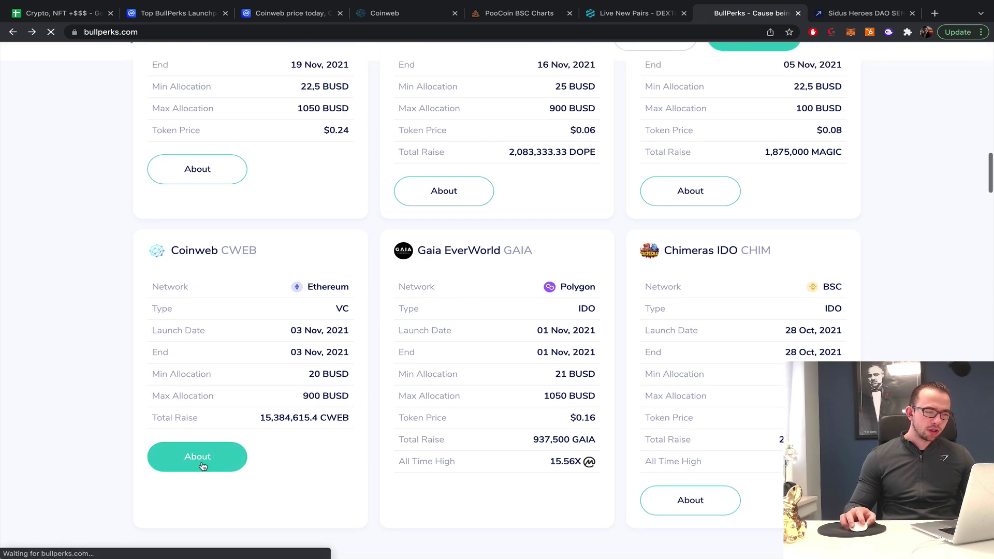
scroll(557, 425, down, 10)
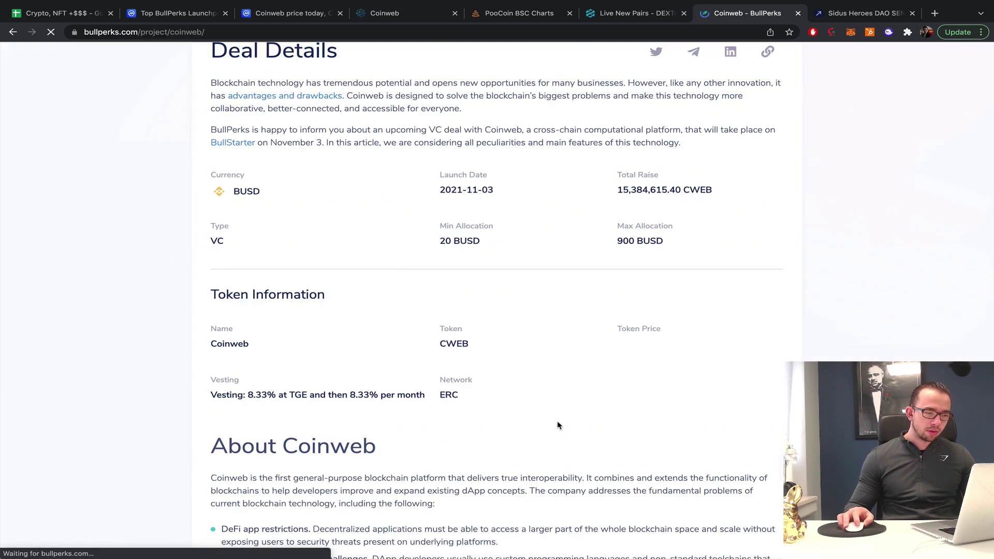
scroll(558, 425, up, 4)
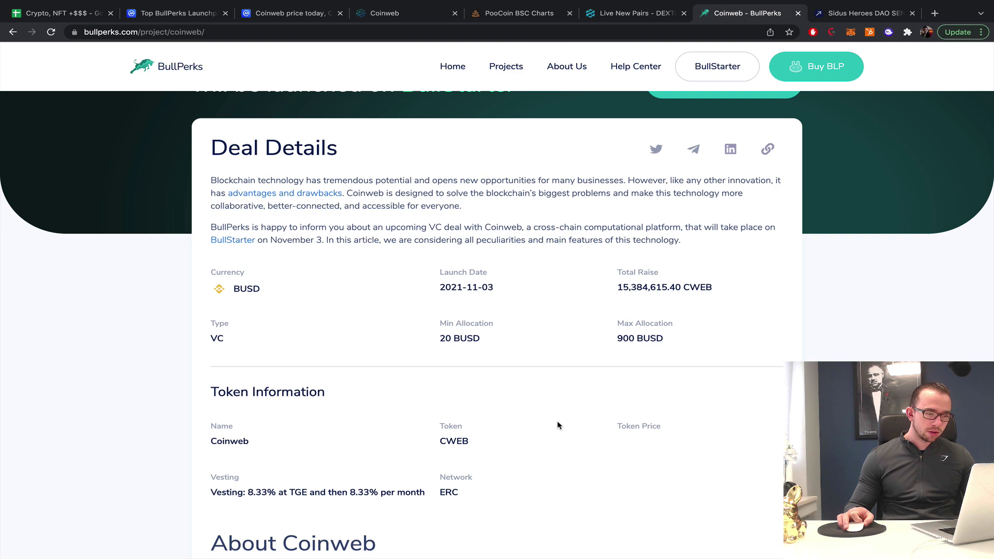
scroll(557, 425, down, 8)
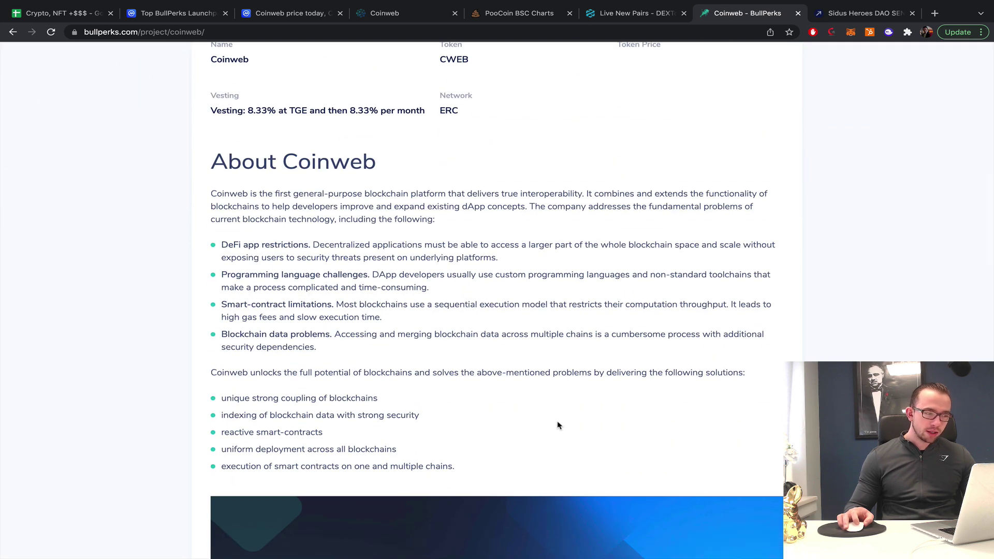
scroll(558, 425, down, 15)
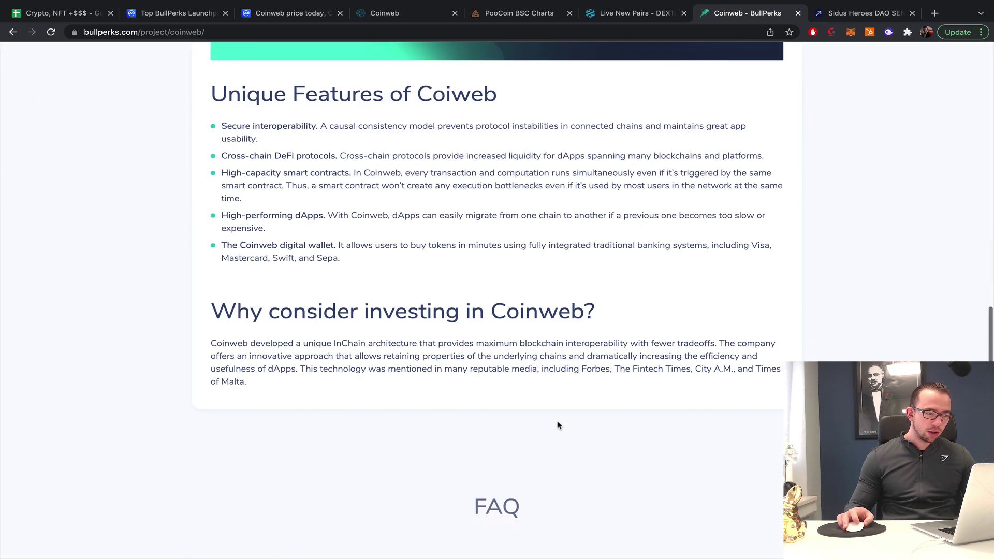
scroll(558, 425, down, 1)
scroll(557, 425, up, 18)
scroll(286, 252, up, 4)
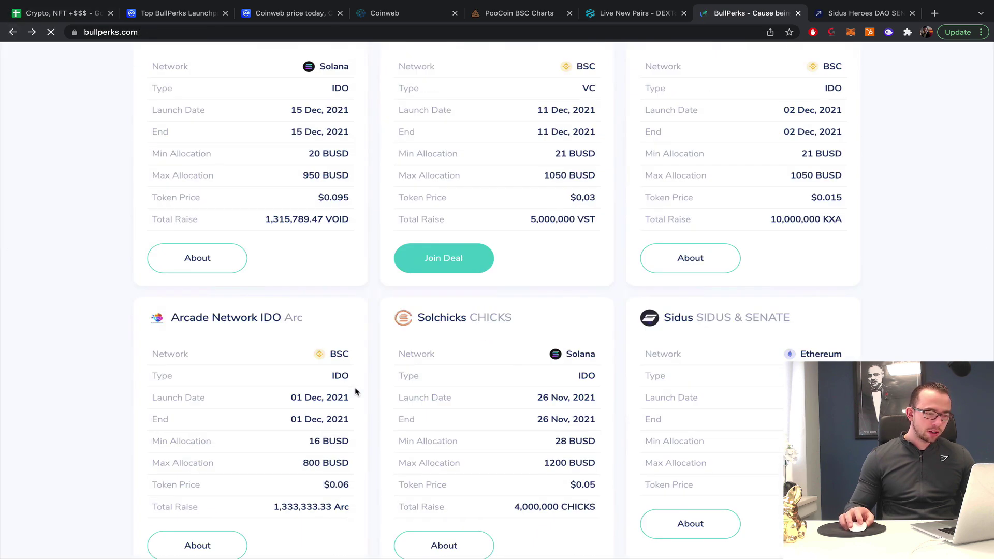
Step: Find the Gaia EverWorld card, select its GAIA ticker, and return to the spreadsheet
scroll(362, 331, down, 7)
scroll(539, 258, up, 7)
scroll(548, 259, up, 10)
scroll(548, 260, down, 8)
scroll(548, 260, down, 13)
scroll(267, 155, down, 2)
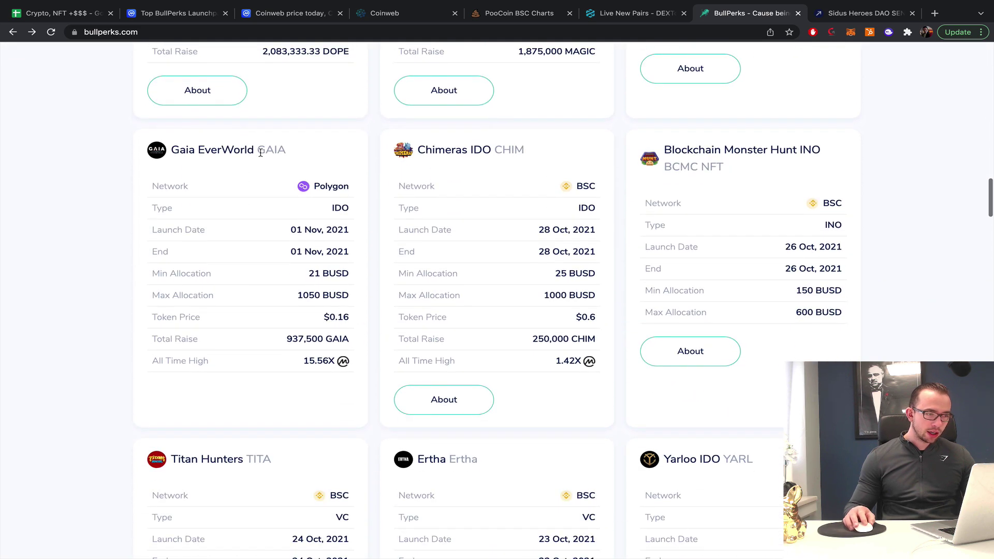
scroll(271, 162, up, 1)
scroll(231, 320, down, 2)
scroll(230, 309, up, 1)
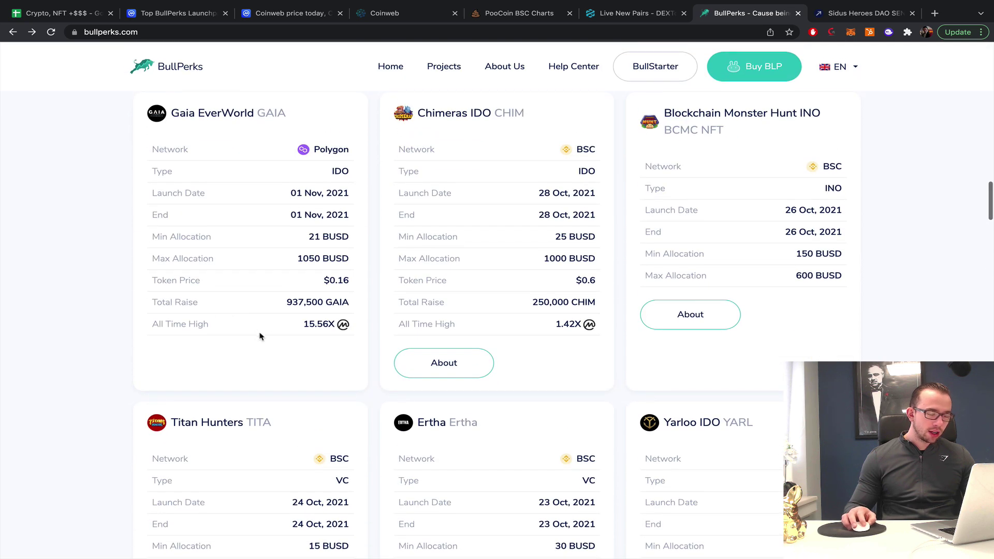
scroll(304, 250, up, 1)
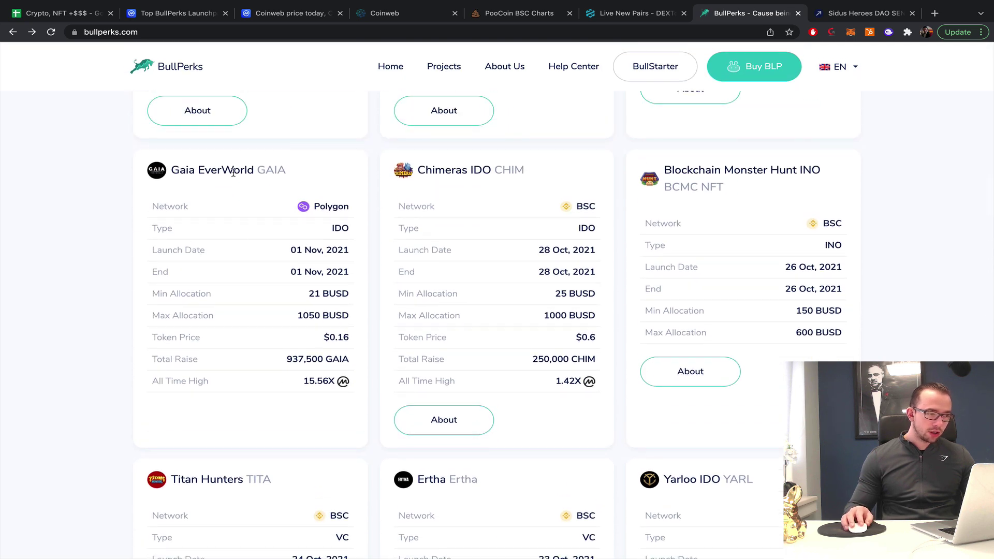
double_click(279, 170)
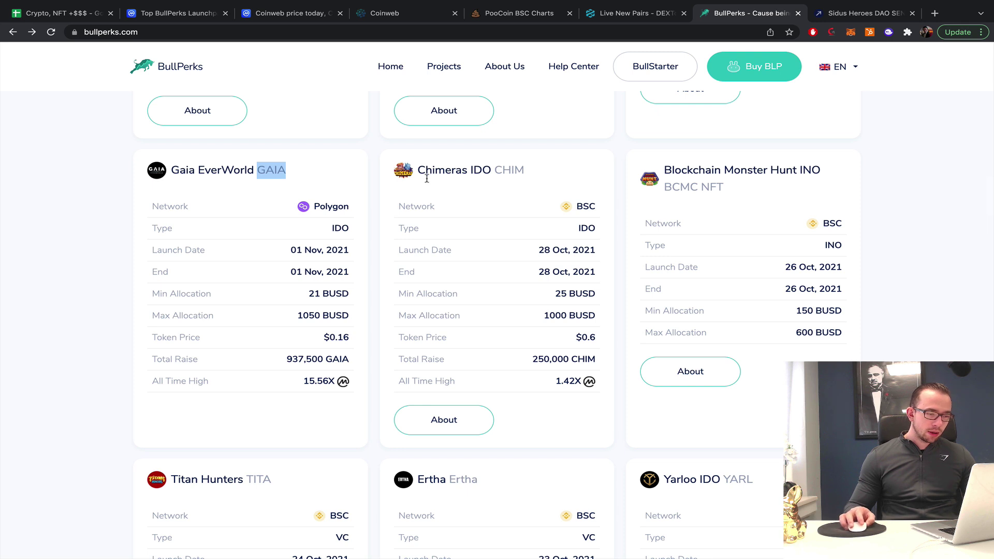
scroll(854, 153, up, 1)
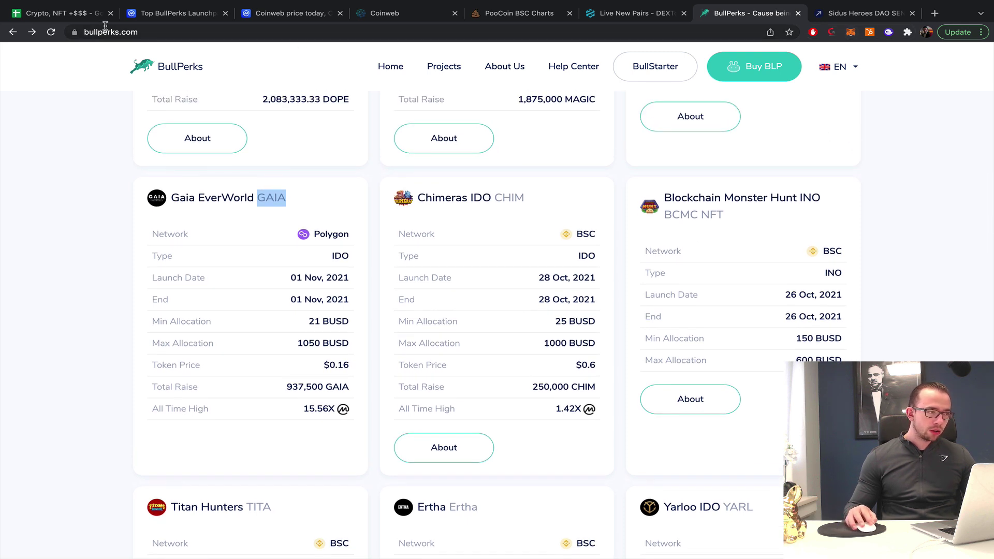
click(67, 13)
Step: Name Project 7 GAIA in B23 and open Gaia Everworld's IDO results on CryptoRank
click(144, 350)
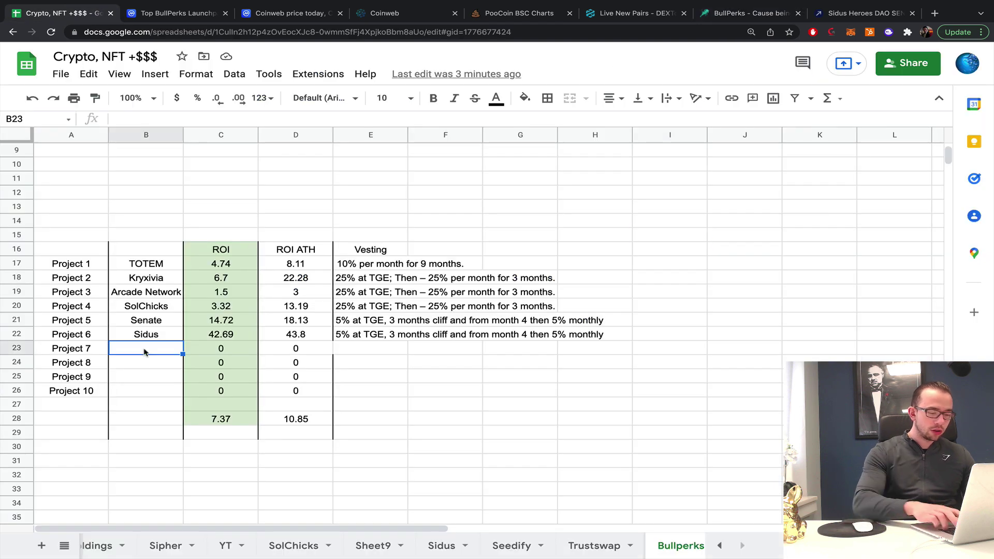
text(GAIA)
key(Tab)
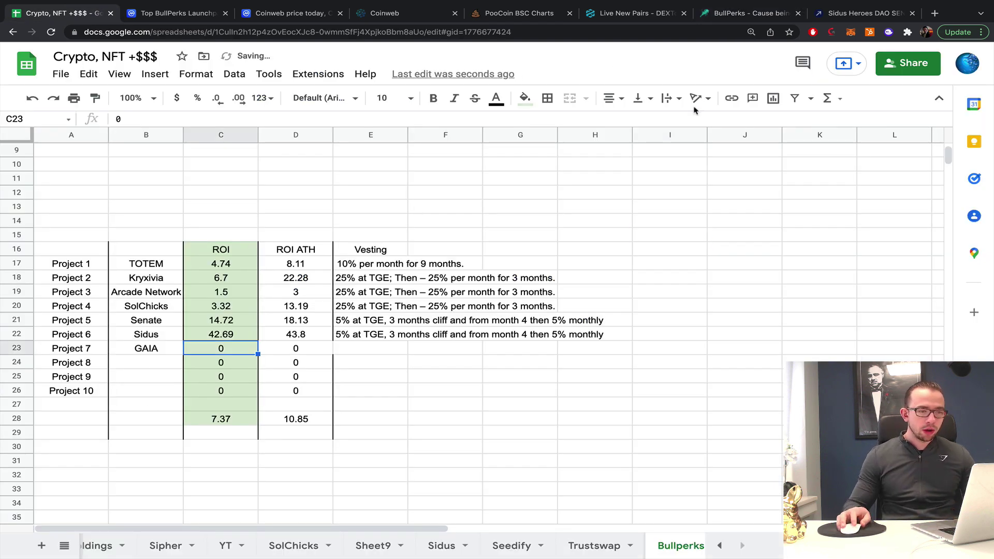
click(835, 13)
double_click(681, 118)
text(GAIA)
click(687, 187)
click(681, 115)
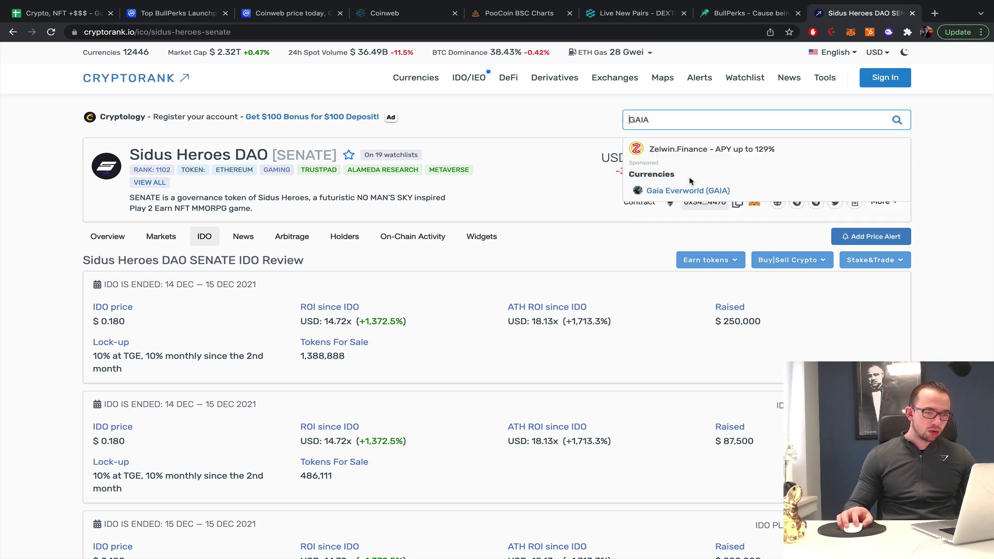
click(685, 189)
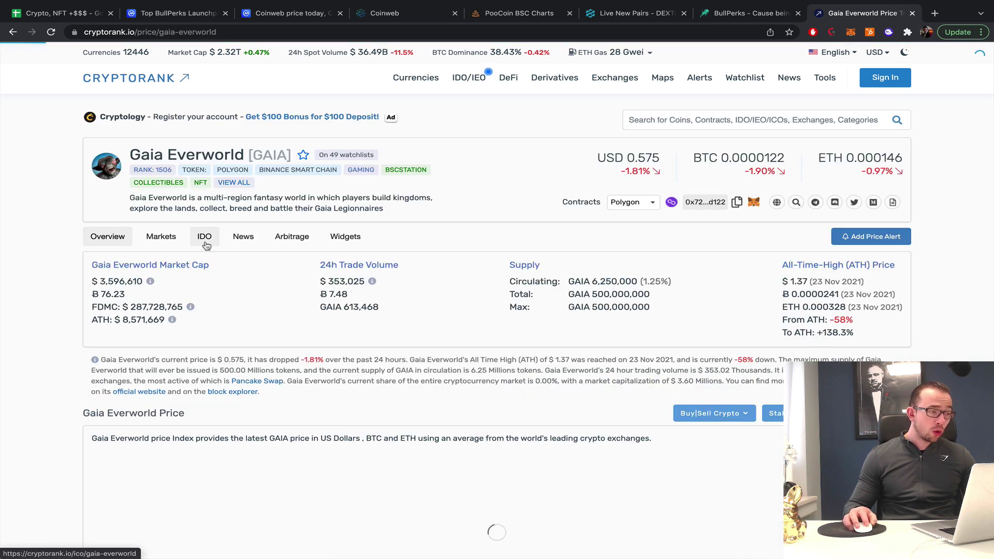
click(204, 237)
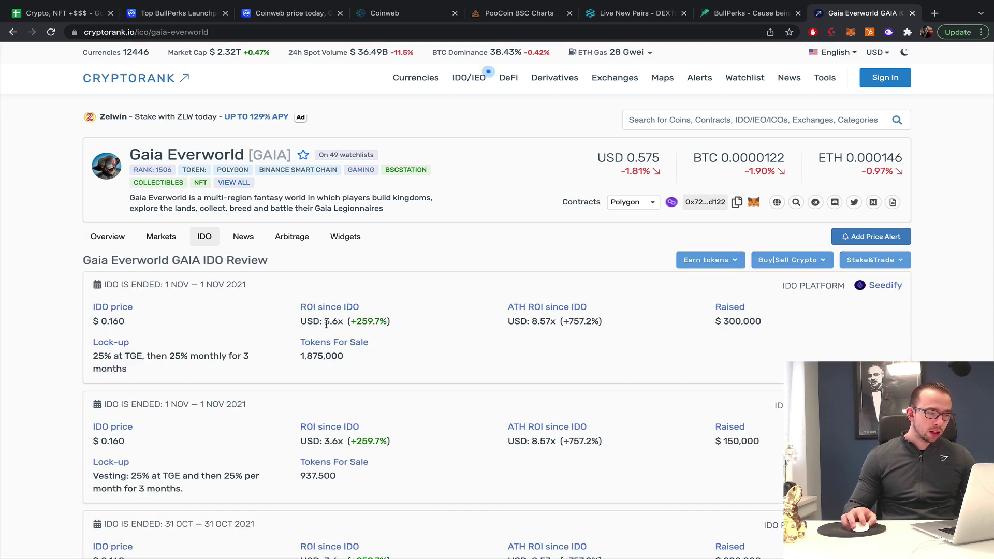
Step: Enter GAIA's ROI 3.6 in C23 and ROI ATH 8.57 in D23
click(65, 12)
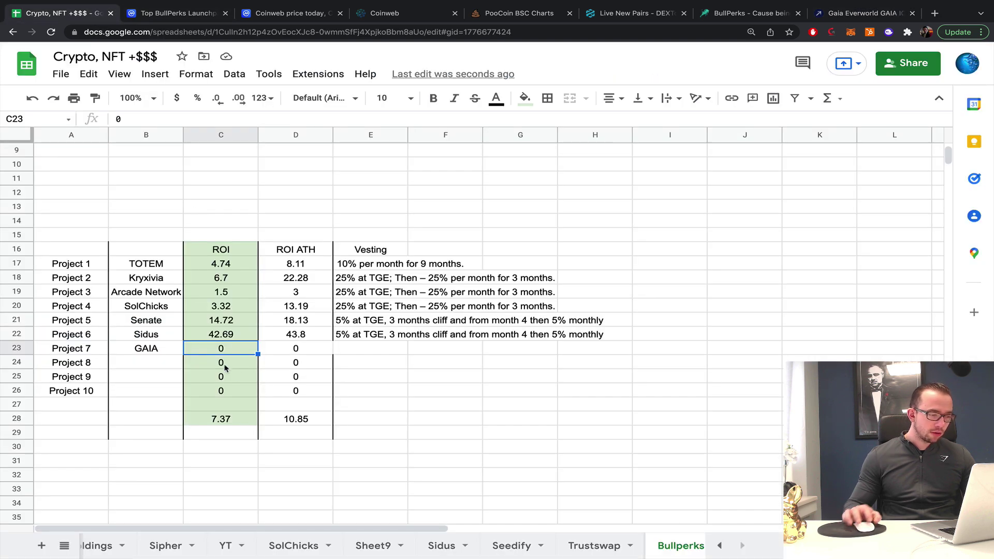
text(3.6)
key(Tab)
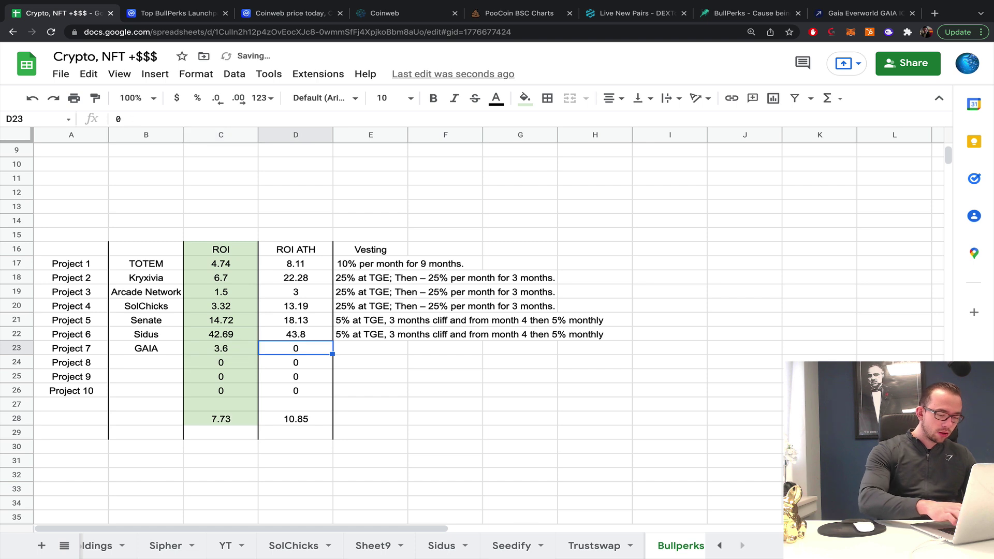
text(8.57)
key(Tab)
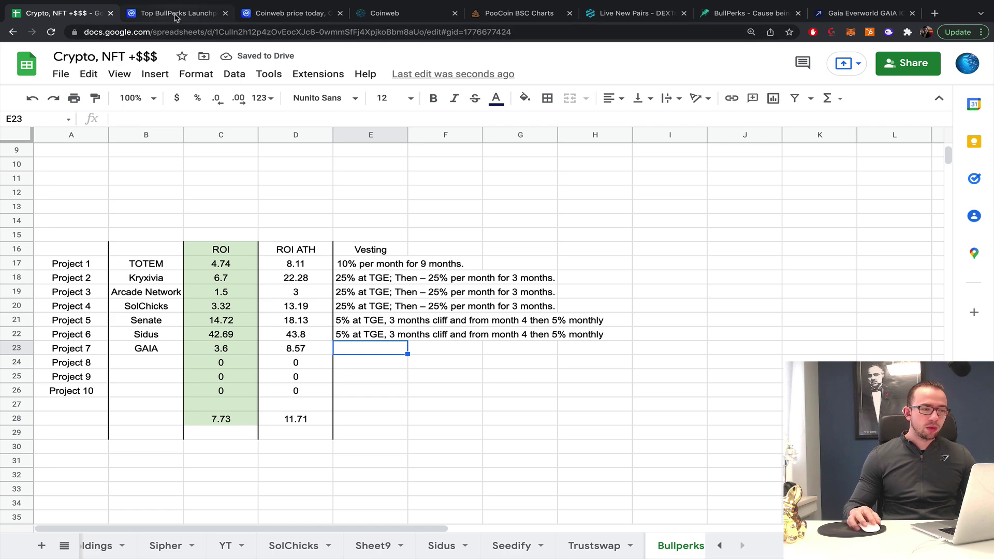
click(750, 13)
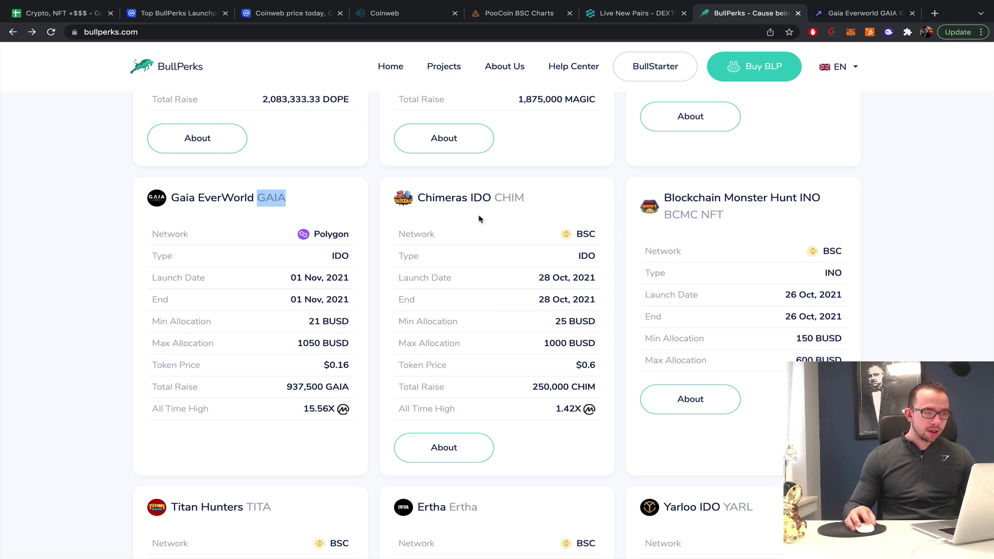
Step: Copy Chimeras from BullPerks and open its CHIM IDO page on CryptoRank
double_click(434, 193)
key(super+c)
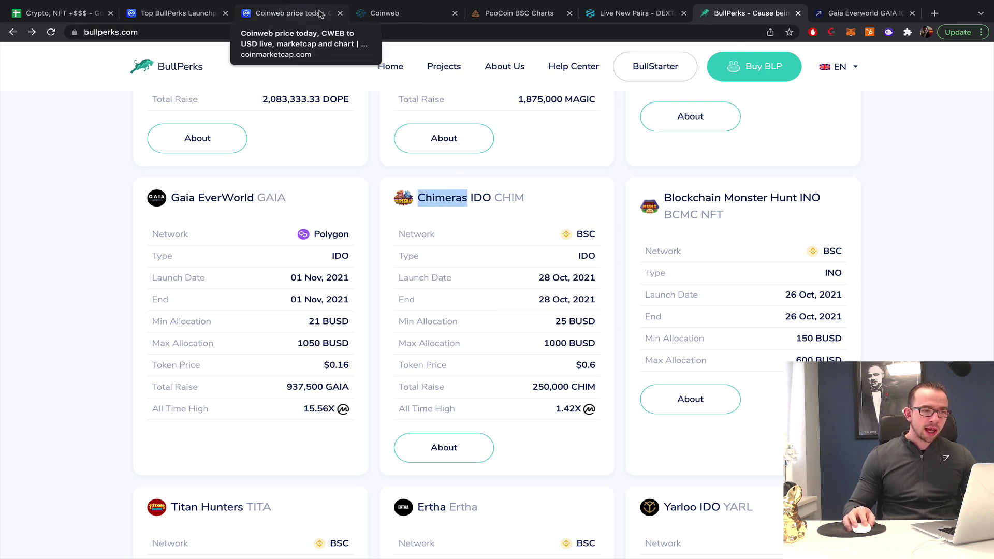
click(860, 12)
click(755, 112)
key(super+v)
click(687, 192)
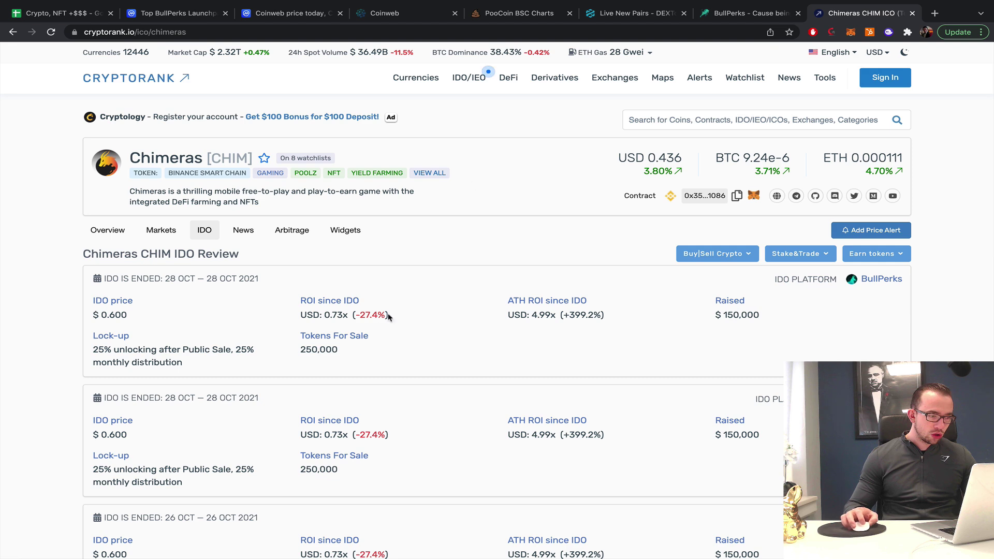
Step: Paste Chimeras into B24 and give it B23's GAIA formatting with Paint format
click(62, 13)
click(142, 361)
key(super+v)
click(145, 348)
click(95, 98)
click(135, 365)
Step: Enter Chimeras' ROI 0.73 in C24 and ROI ATH 4.99 in D24
click(216, 363)
text(0)
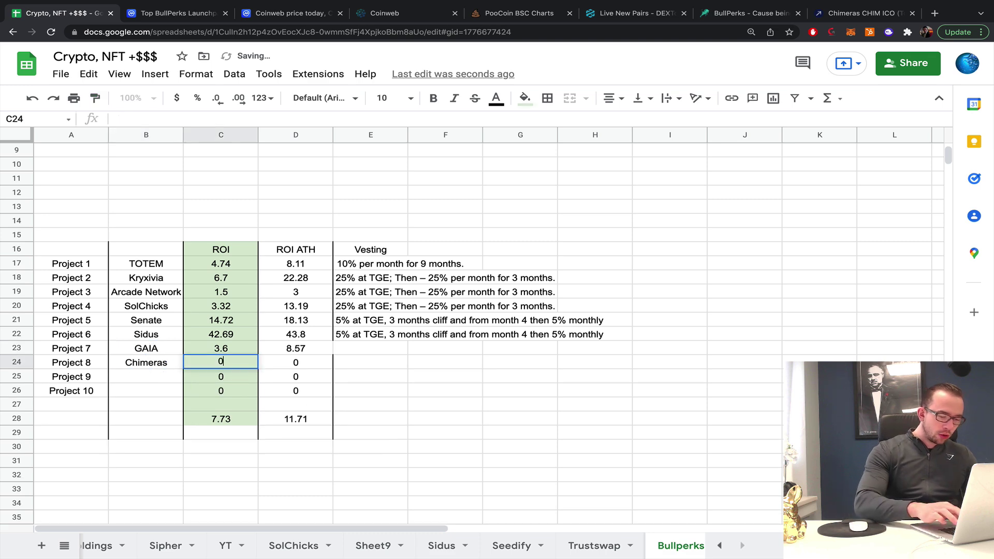
text(.73)
key(Tab)
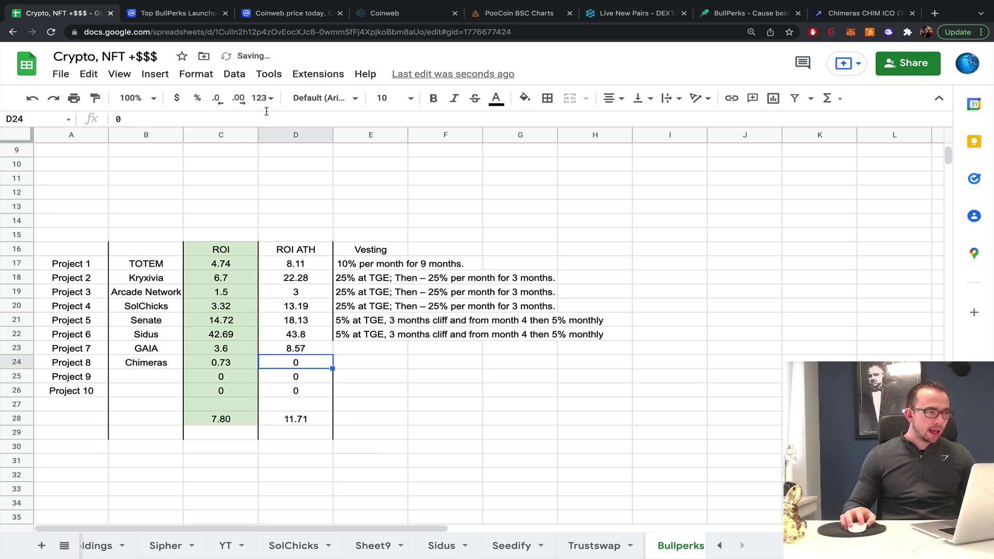
click(744, 19)
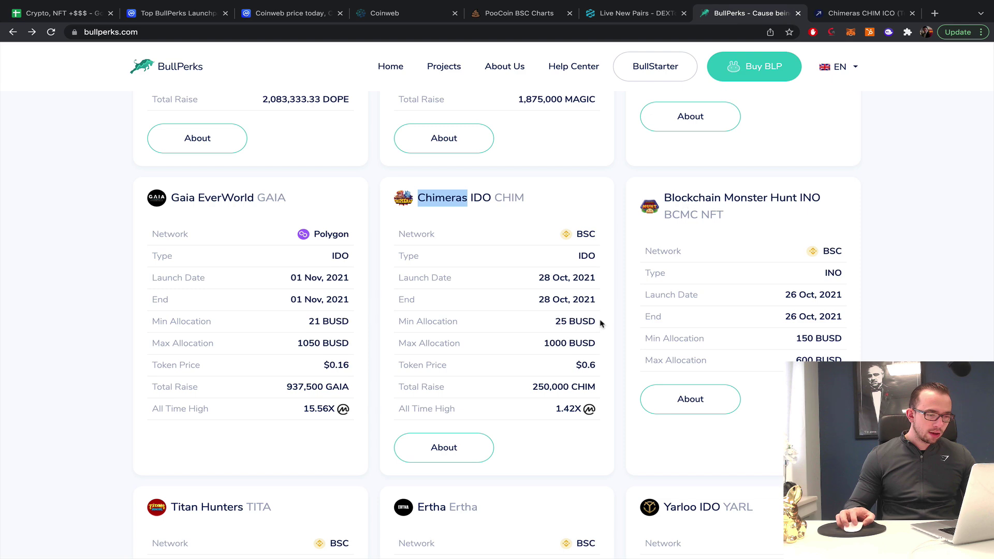
click(852, 13)
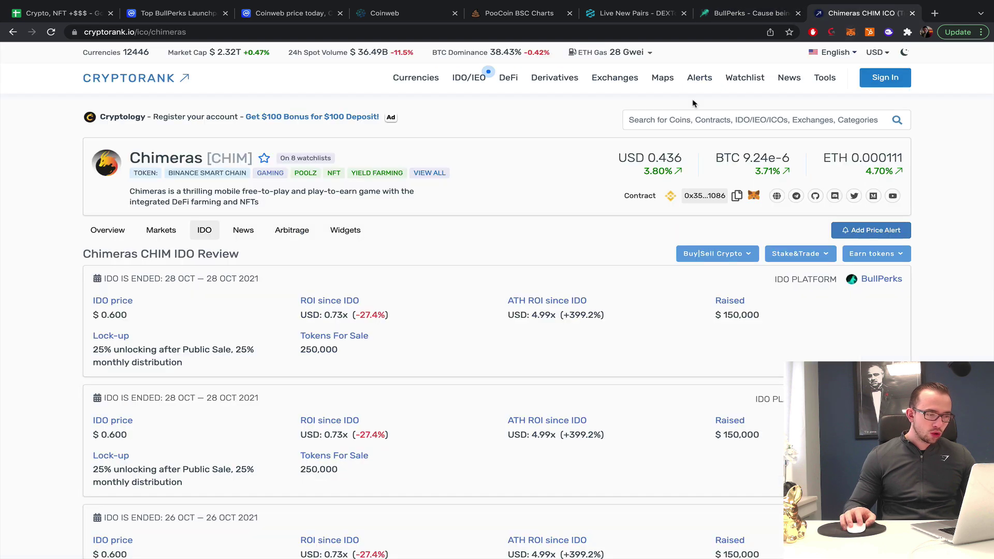
click(108, 16)
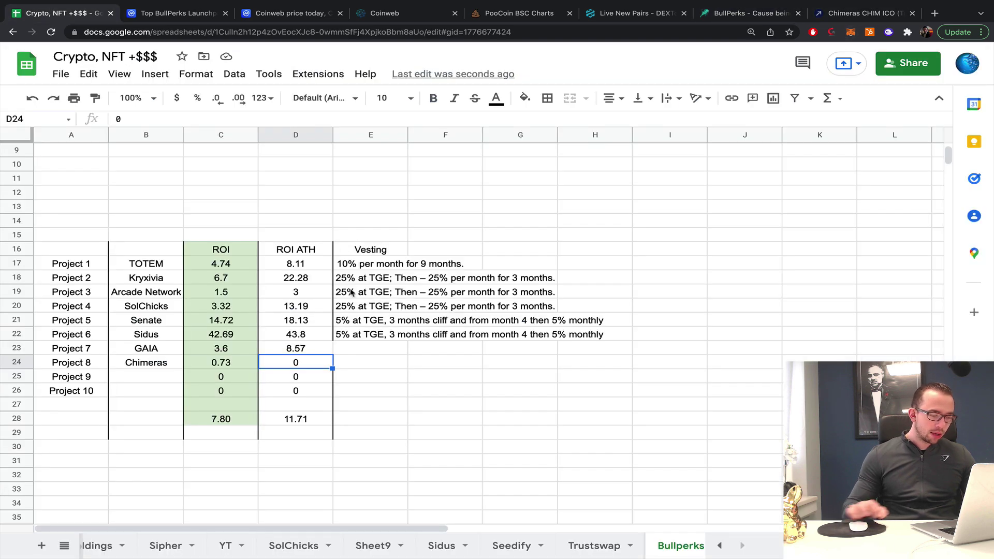
text(4.99)
key(Tab)
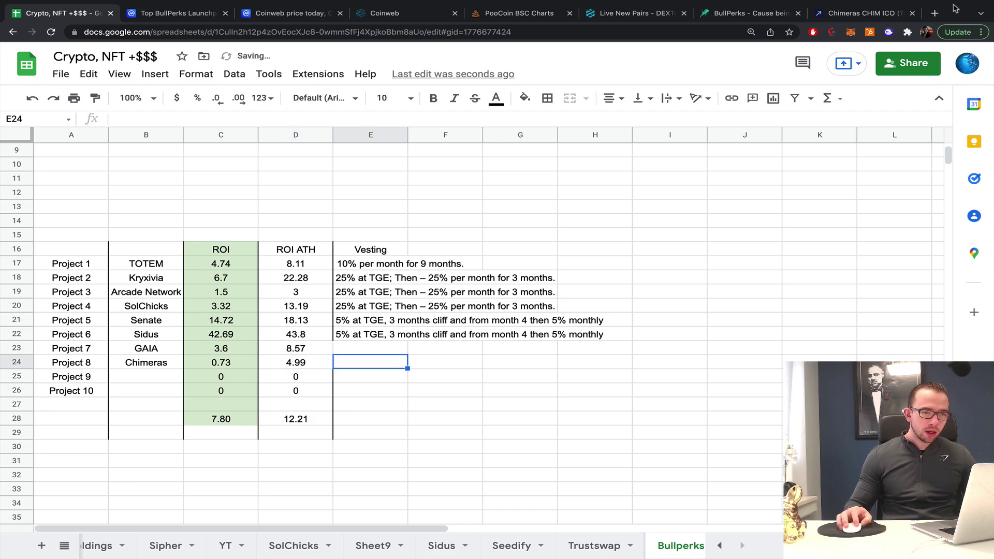
click(754, 13)
Step: Copy the Chimeras vesting terms, 6% at TGE then linear for 10 months, from its project page
click(473, 451)
scroll(393, 385, down, 8)
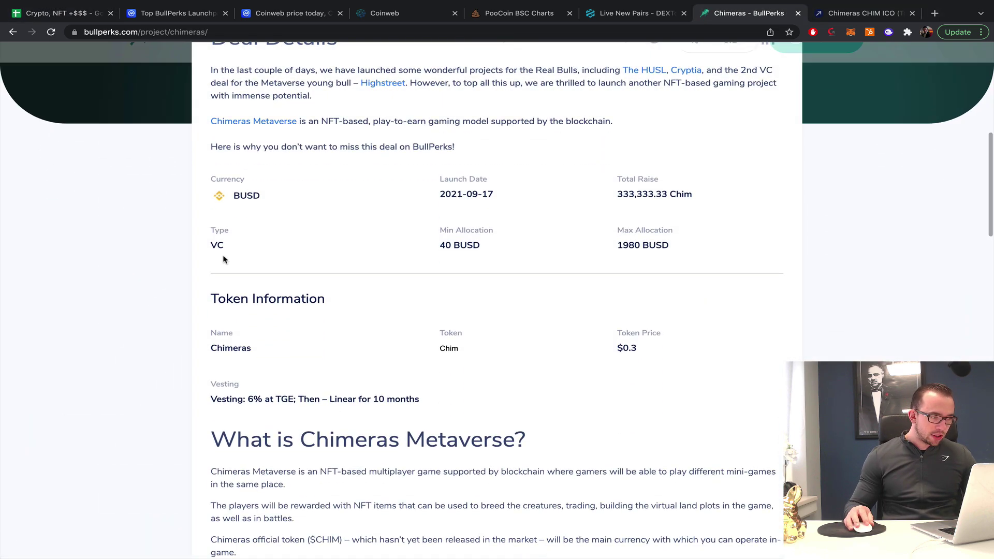
scroll(222, 254, down, 2)
triple_click(262, 289)
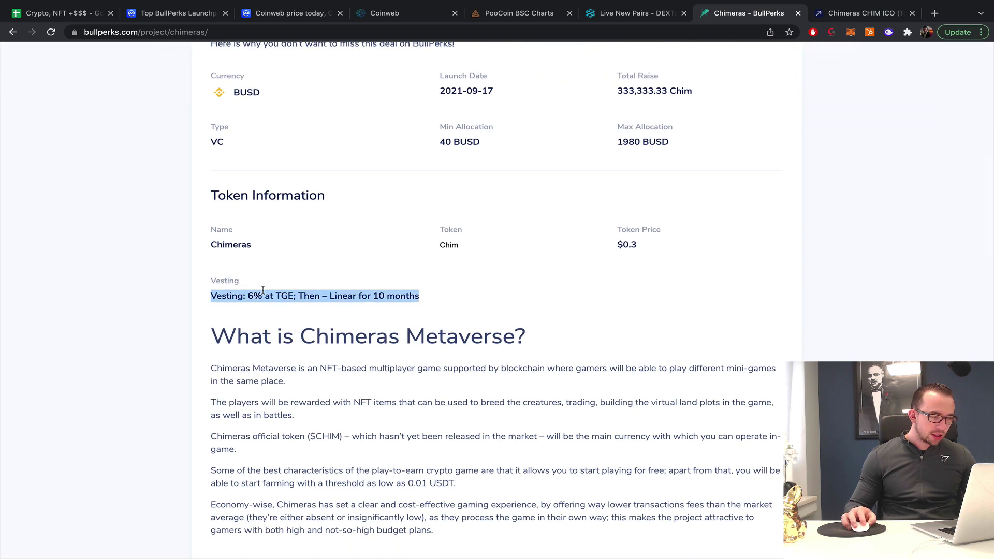
drag(284, 294, 253, 296)
click(389, 296)
key(ctrl+c)
Step: Paste the Chimeras vesting terms into E24 and apply E22's formatting to them
click(62, 13)
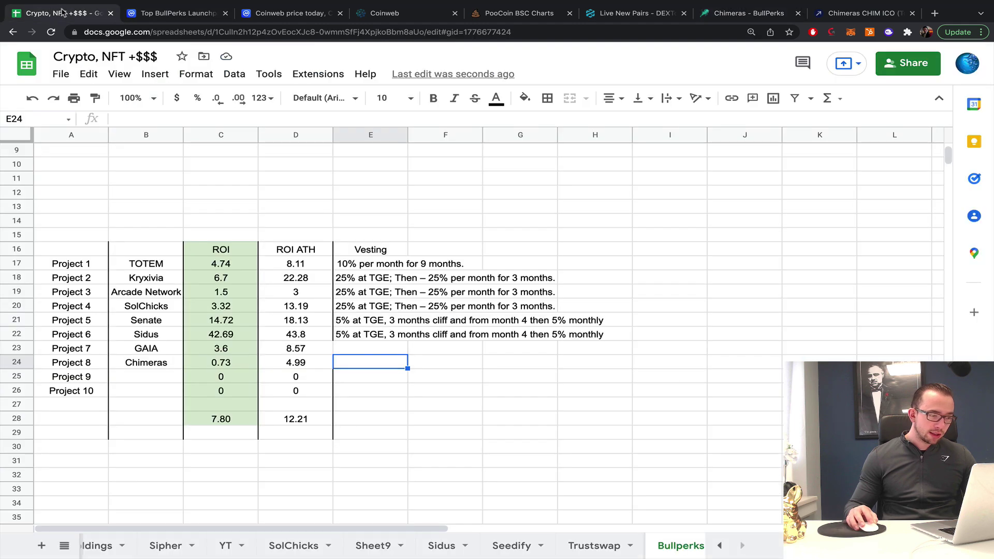
key(ctrl+v)
click(376, 333)
click(96, 99)
click(373, 364)
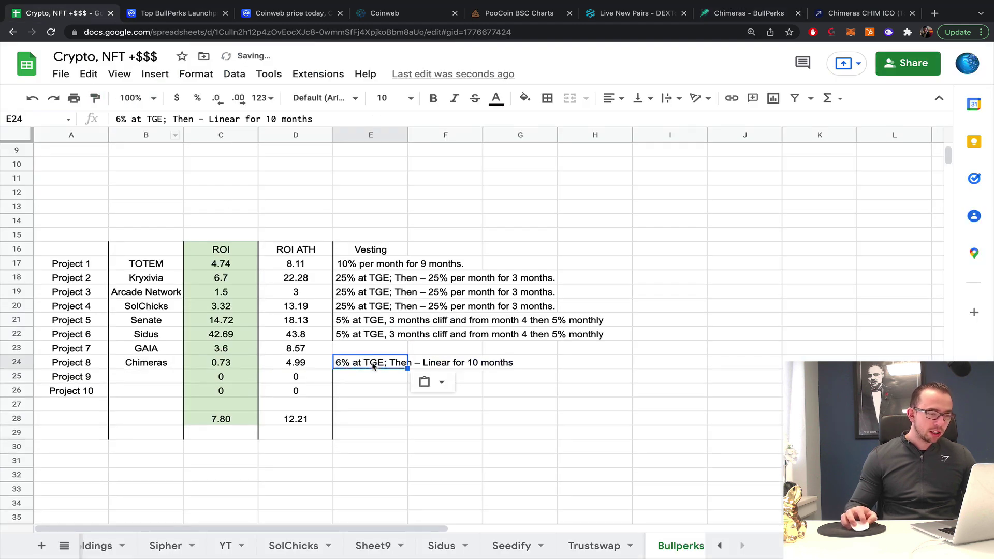
click(579, 297)
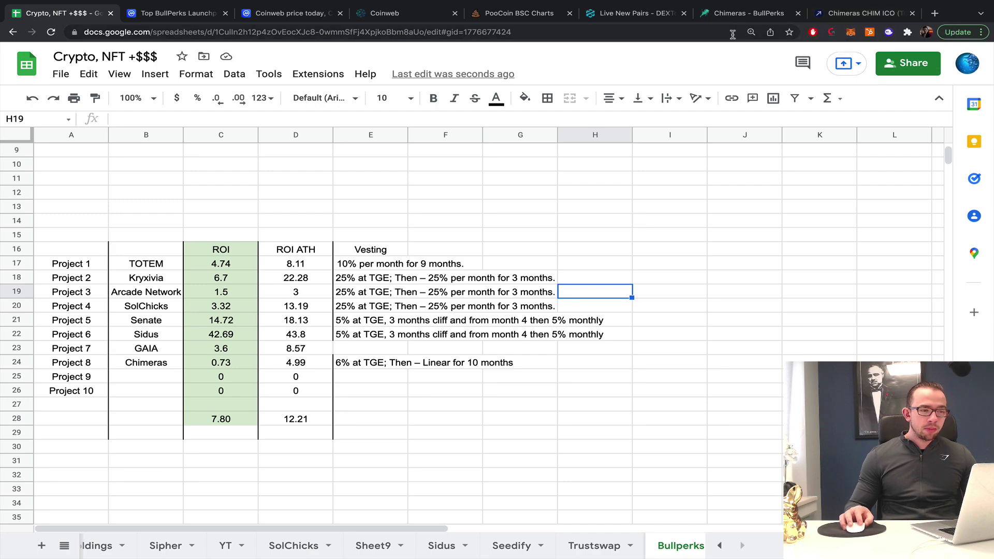
Step: Return to the BullPerks project list and open the Blockchain Monster Hunt project page
click(728, 19)
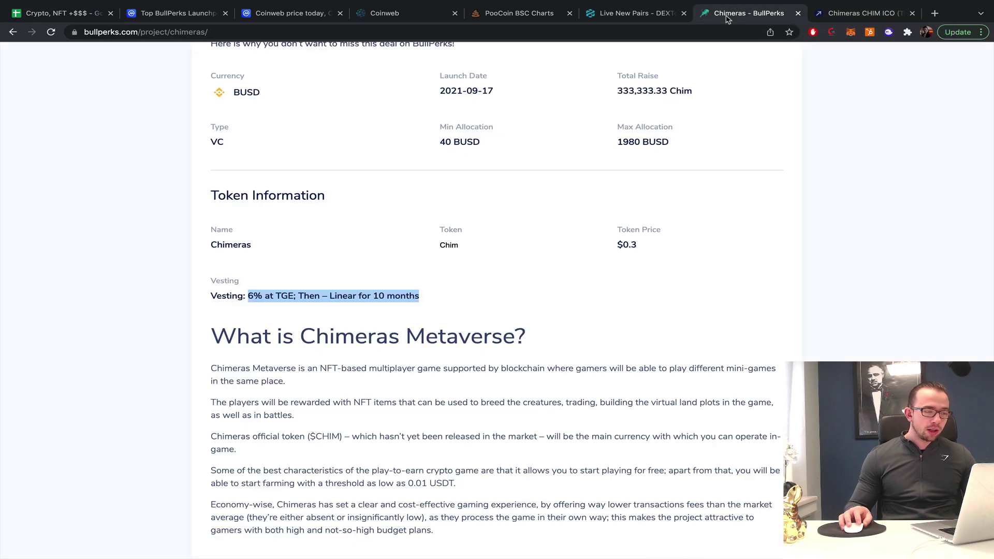
click(13, 32)
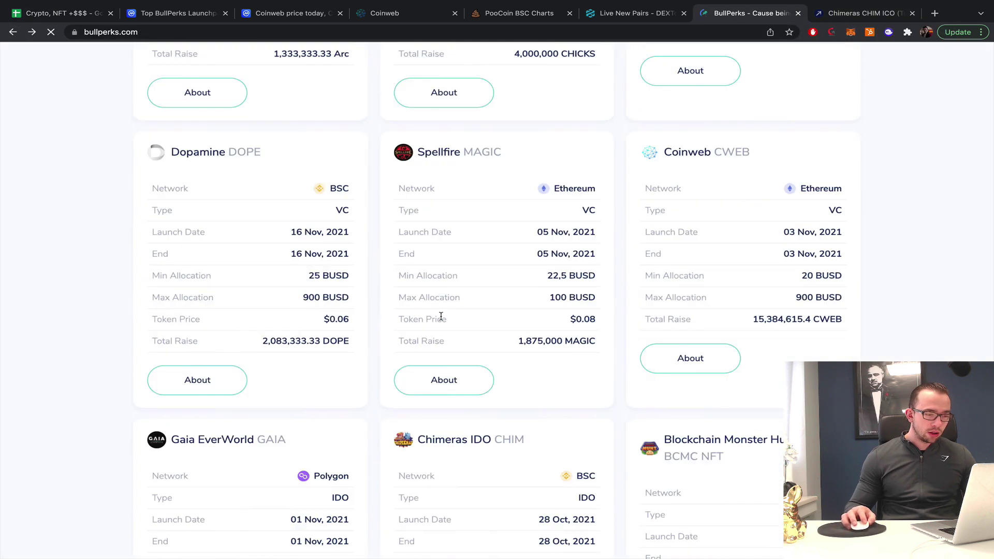
scroll(518, 295, down, 4)
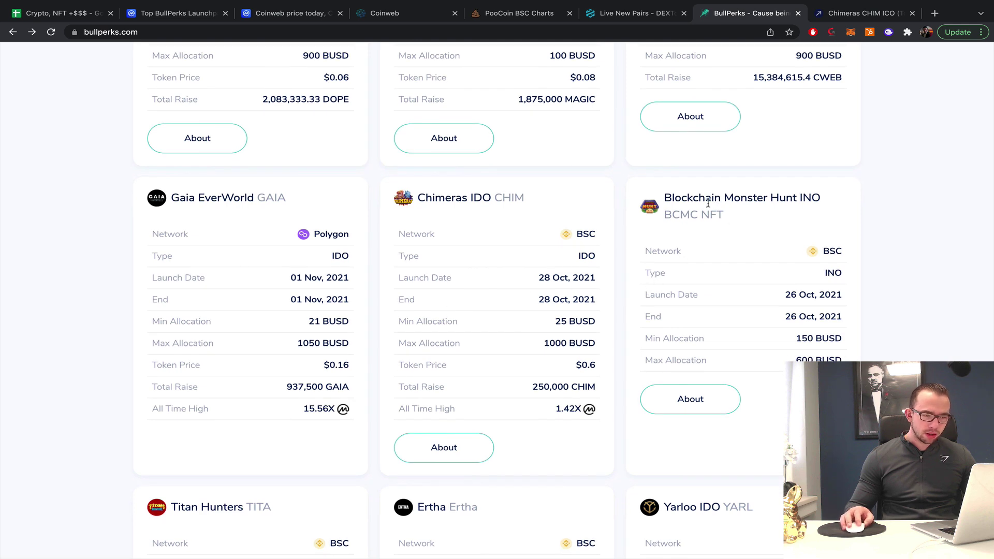
double_click(677, 212)
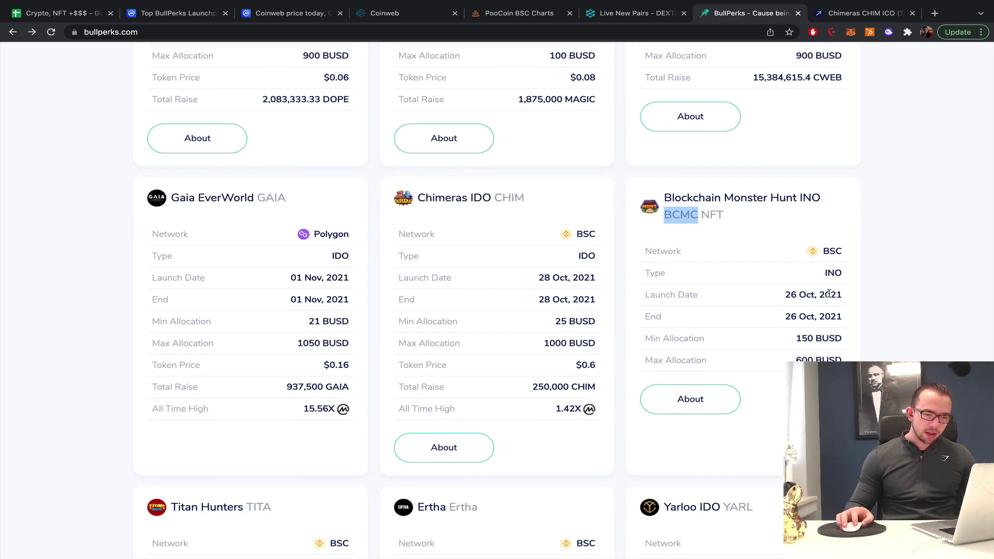
double_click(697, 197)
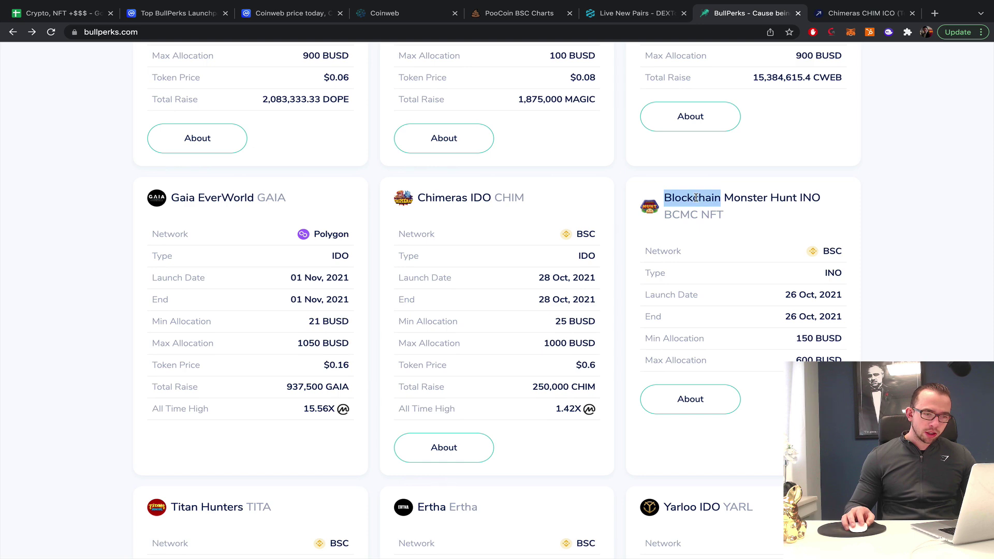
click(801, 197)
drag(801, 198, 666, 198)
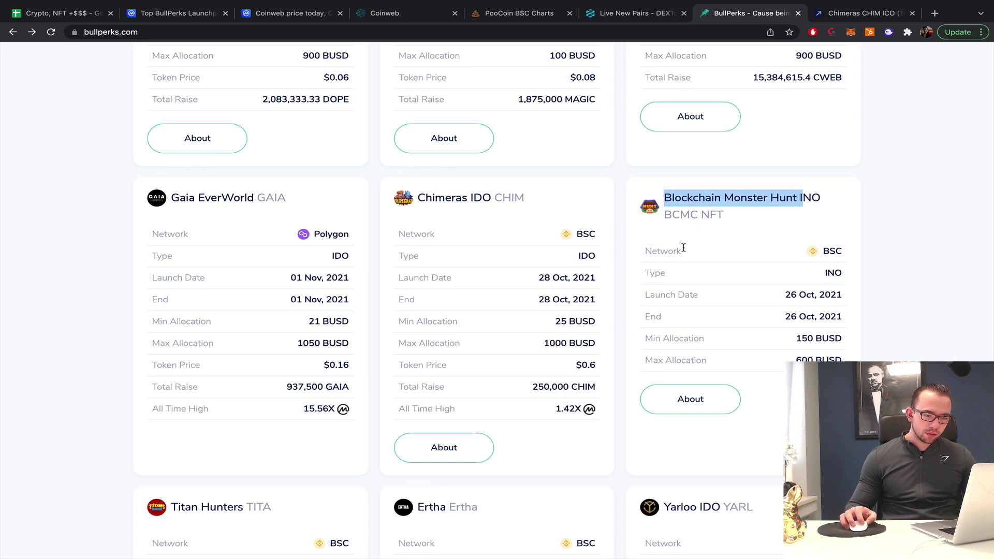
click(691, 400)
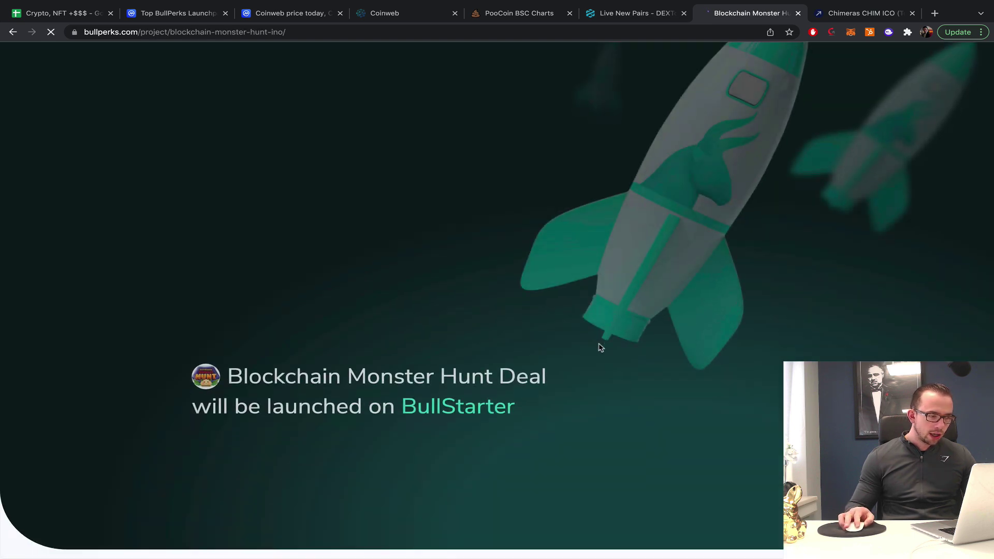
Step: Go back to the project list and select the Titan Hunters name on its card
scroll(601, 347, down, 15)
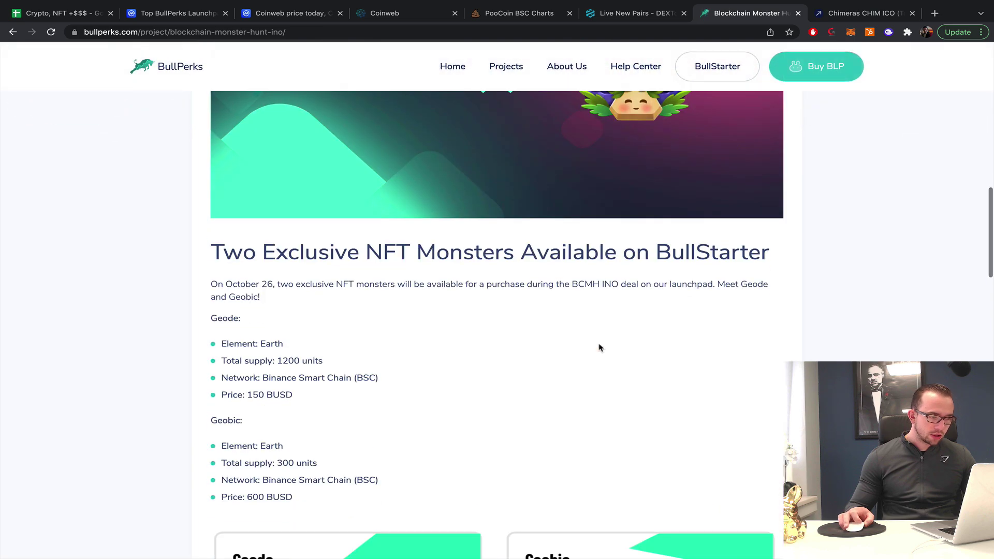
scroll(601, 347, down, 10)
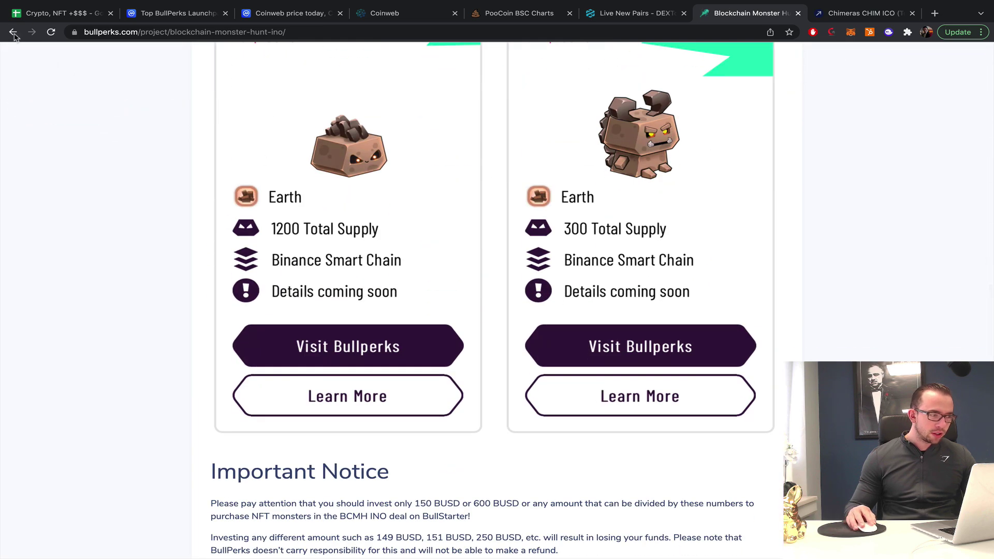
click(13, 32)
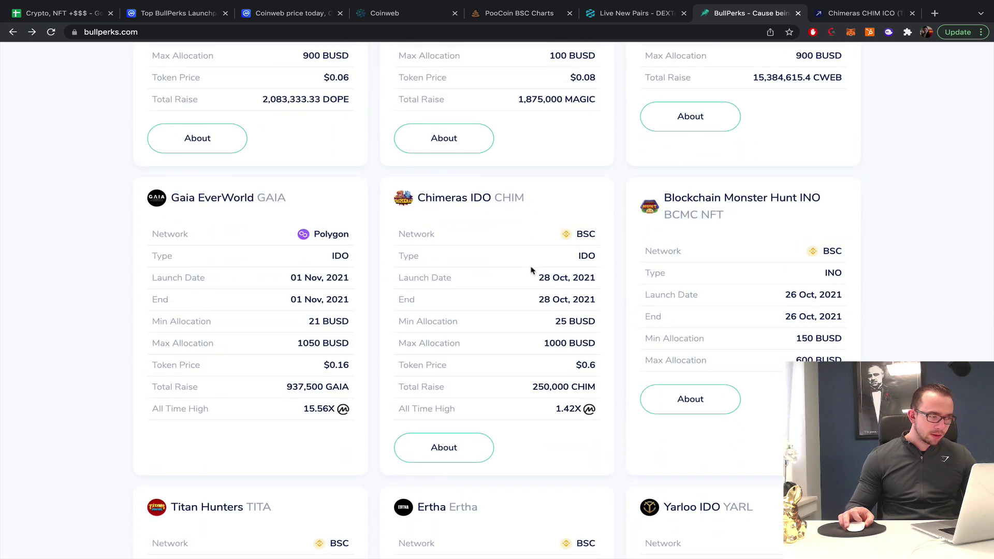
scroll(530, 270, down, 5)
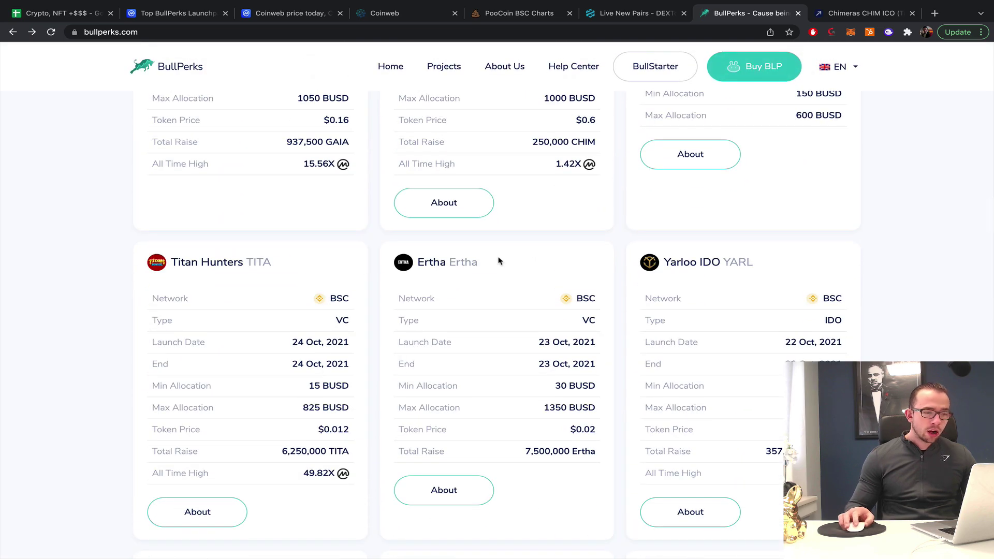
scroll(499, 262, up, 15)
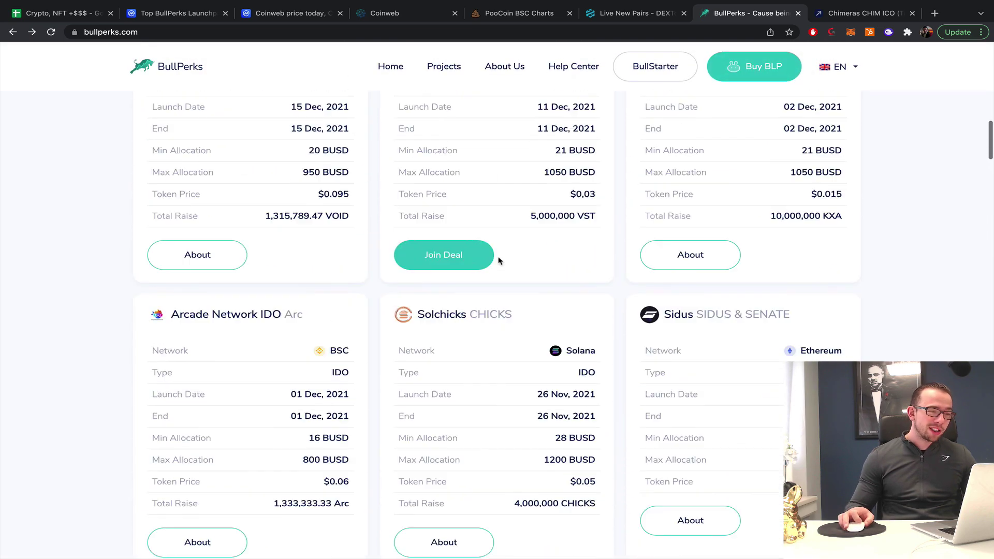
scroll(498, 261, down, 10)
scroll(499, 261, down, 6)
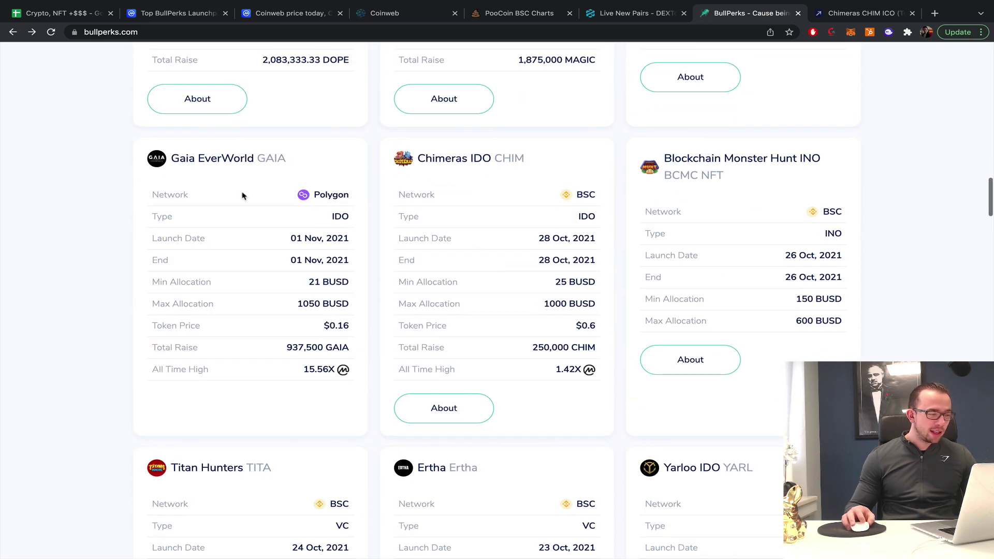
scroll(247, 197, down, 4)
scroll(222, 347, up, 4)
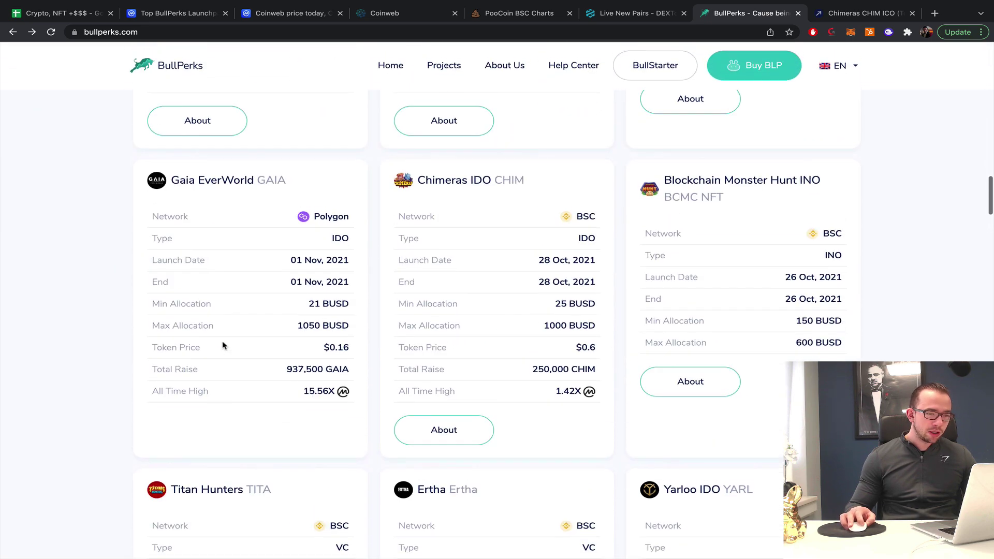
scroll(222, 347, down, 5)
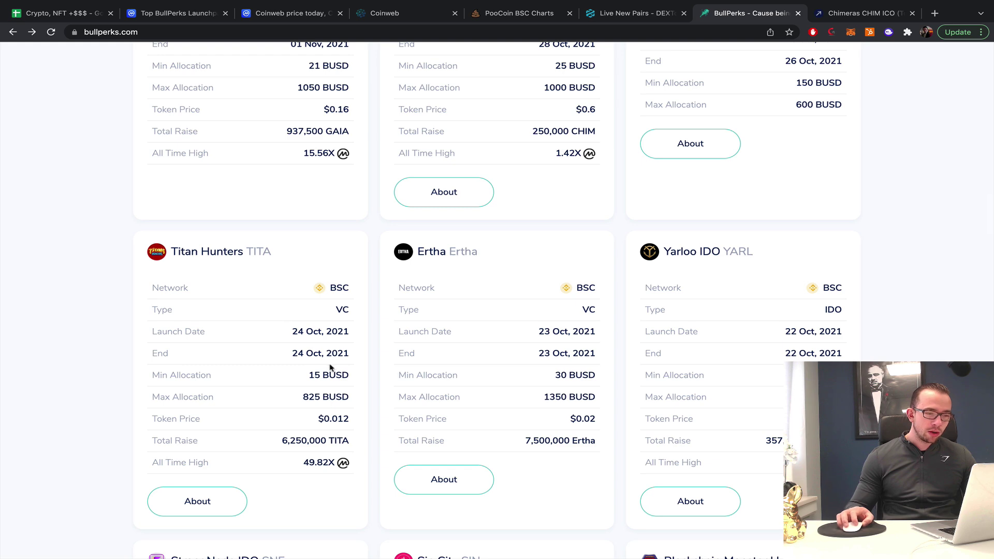
drag(242, 252, 169, 253)
key(ctrl+c)
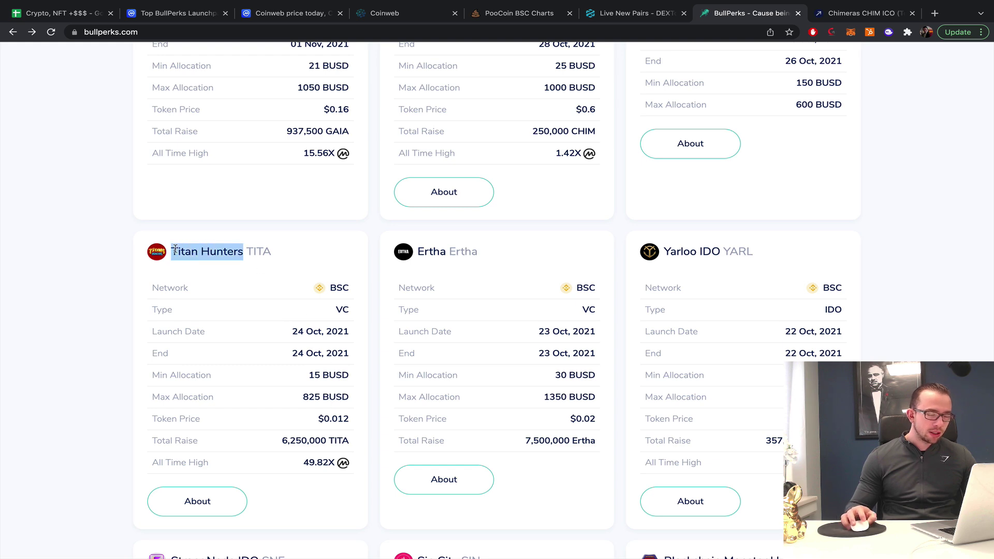
Step: Search CryptoRank for Titan Hunters and view its IDO figures
click(849, 13)
click(674, 122)
key(ctrl+v)
click(699, 191)
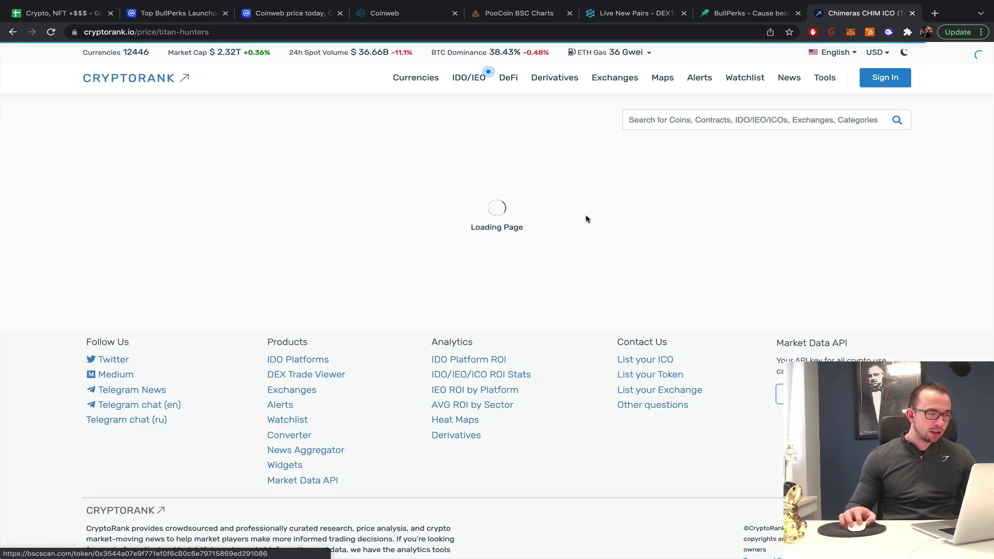
click(205, 236)
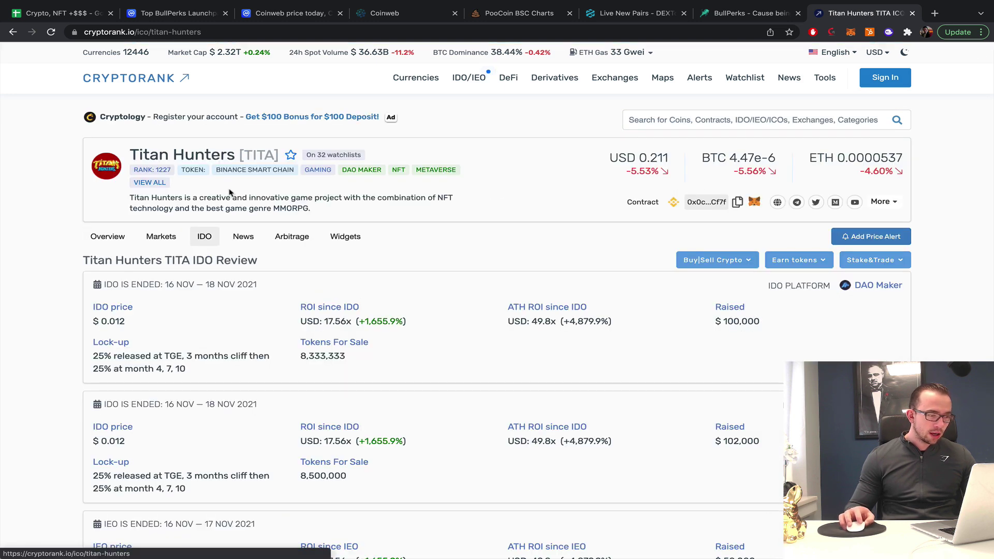
Step: Enter Titan Hunters in B25 as Project 9, formatted like the Chimeras cell
click(88, 13)
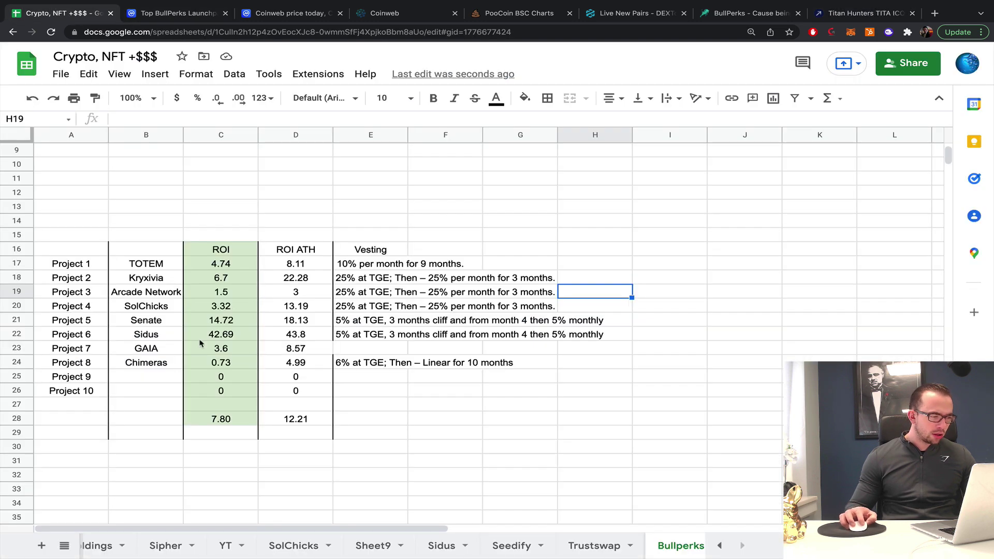
click(132, 379)
key(ctrl+v)
click(136, 363)
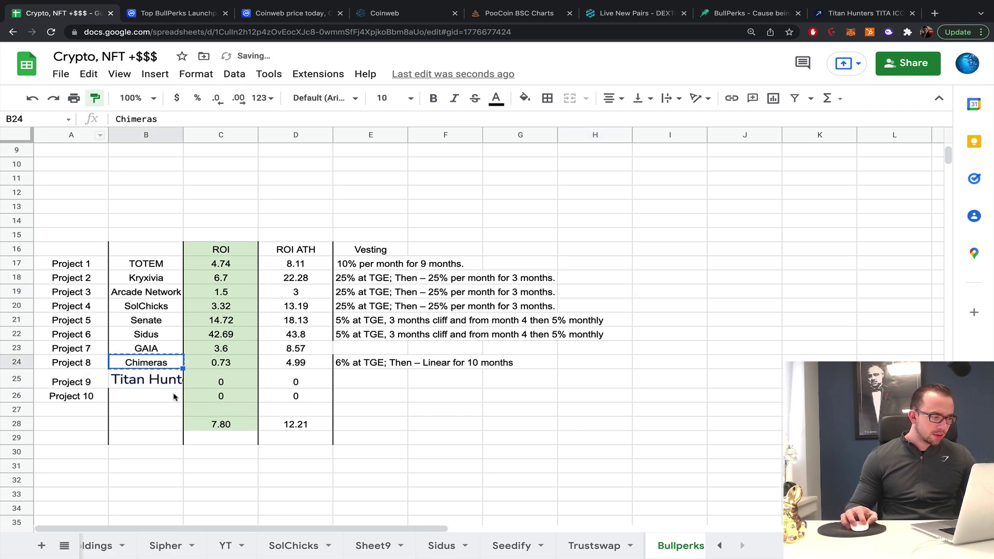
click(170, 382)
click(870, 13)
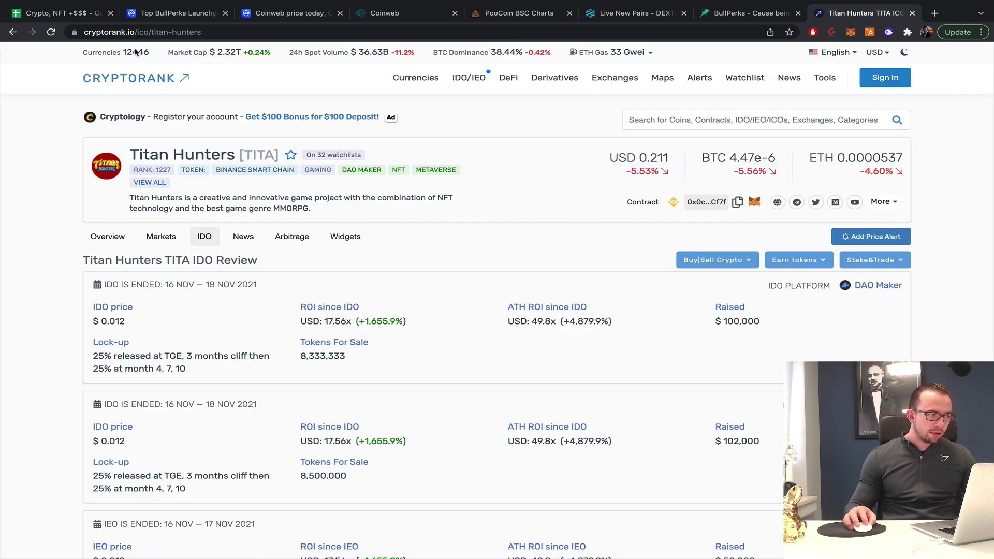
click(51, 15)
Step: Enter Titan Hunters' ROI 17.56 in C25 and ROI ATH 49.8 in D25
click(221, 377)
text(17)
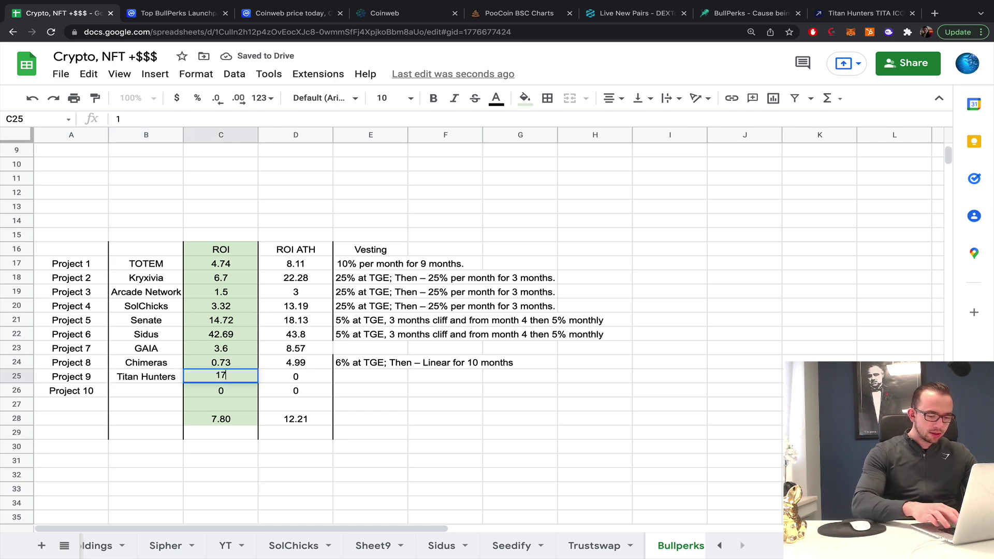
text(.56)
key(Tab)
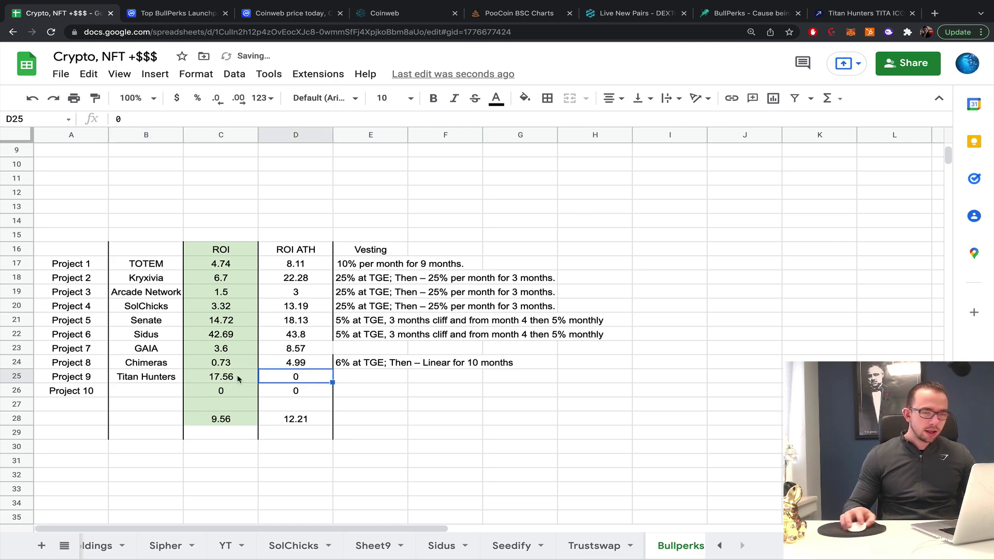
click(835, 14)
click(741, 14)
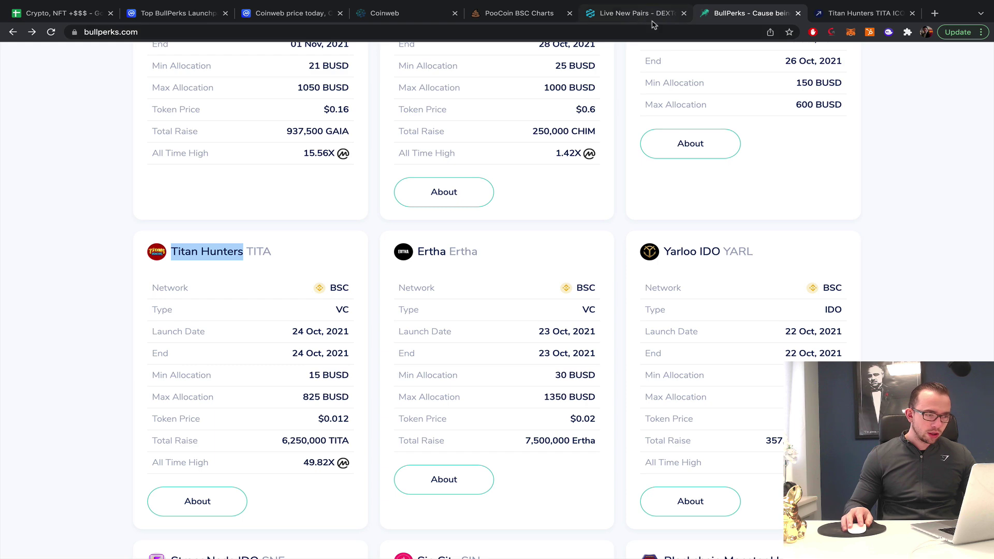
click(854, 14)
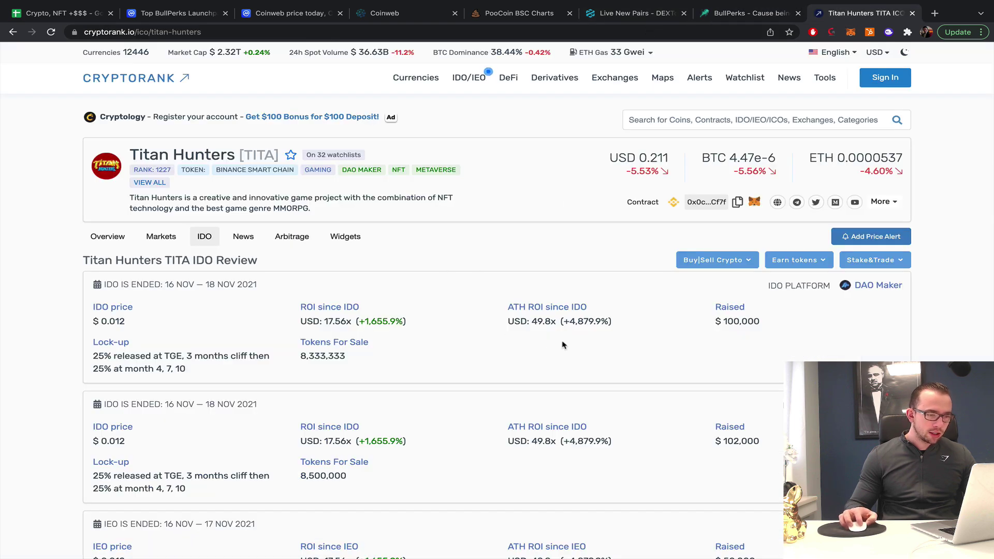
click(51, 13)
text(4)
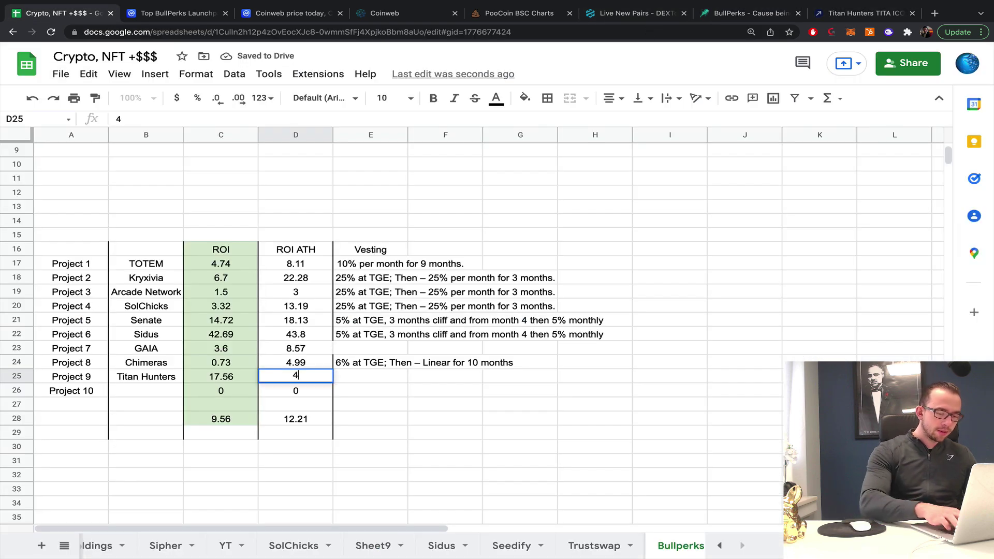
text(9.8)
key(Tab)
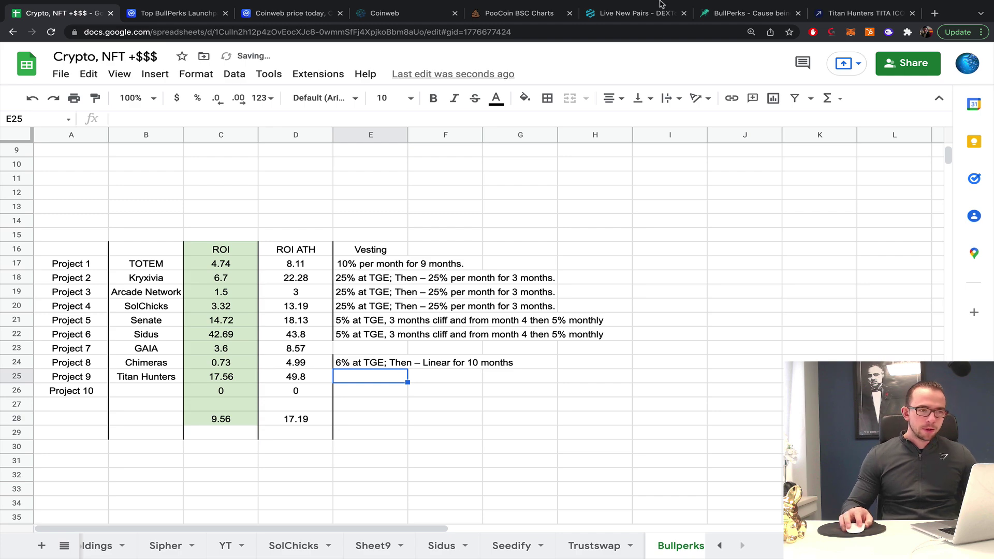
Step: Select the Titan Hunters vesting text on its BullPerks project page
click(724, 13)
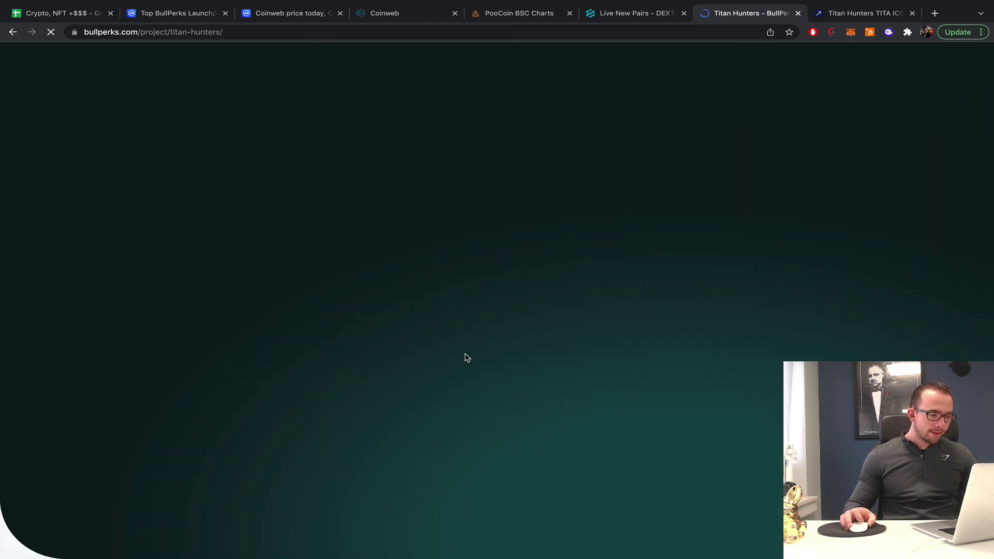
scroll(466, 356, down, 10)
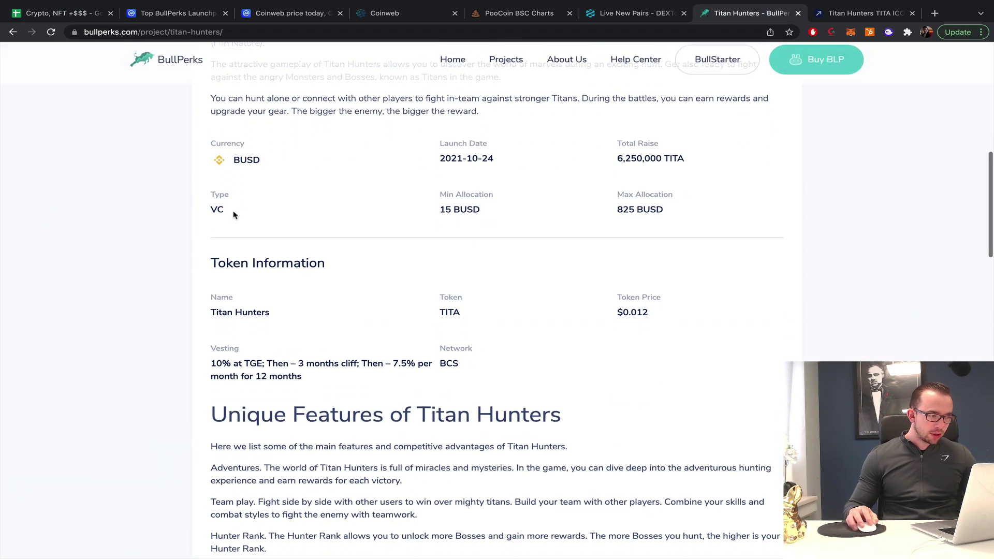
triple_click(268, 365)
key(ctrl+c)
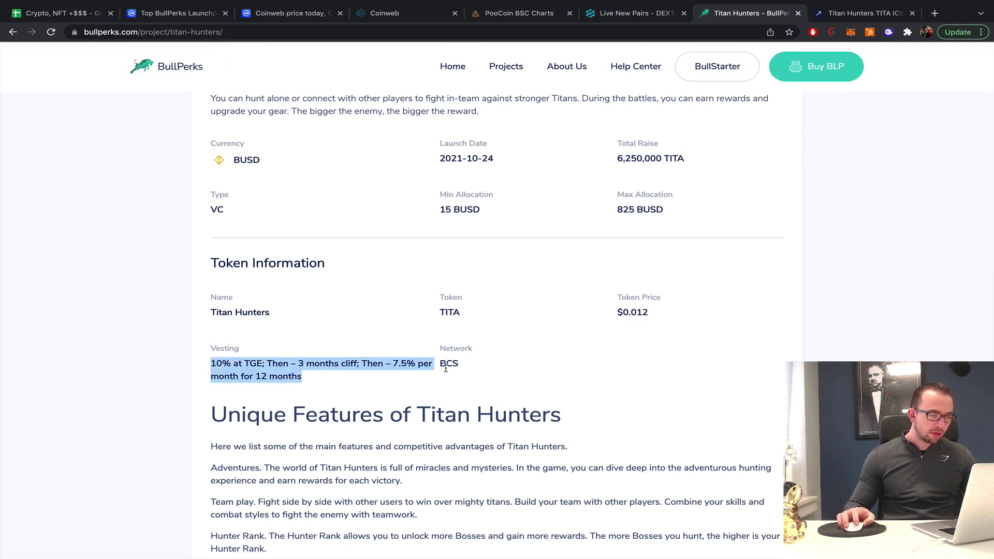
Step: Paste the vesting terms (10% at TGE, 3-month cliff, 7.5% monthly) into E25 as plain text
click(54, 14)
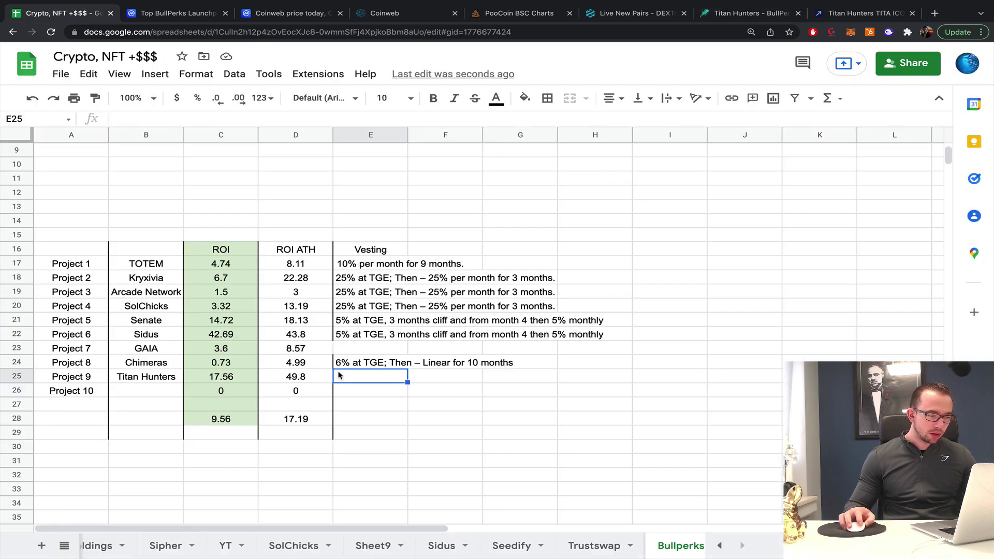
key(ctrl+v)
key(Up)
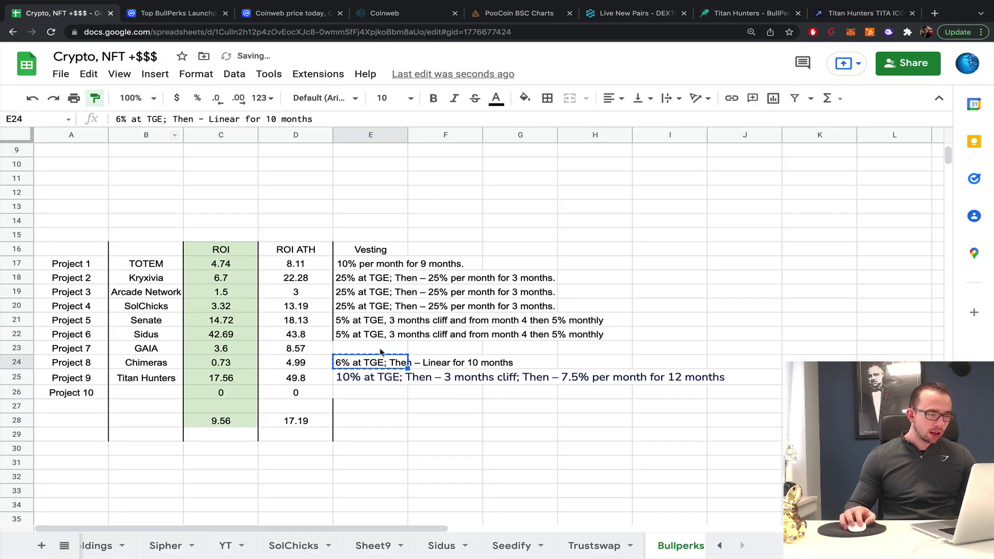
click(383, 374)
key(ctrl+shift+v)
click(465, 456)
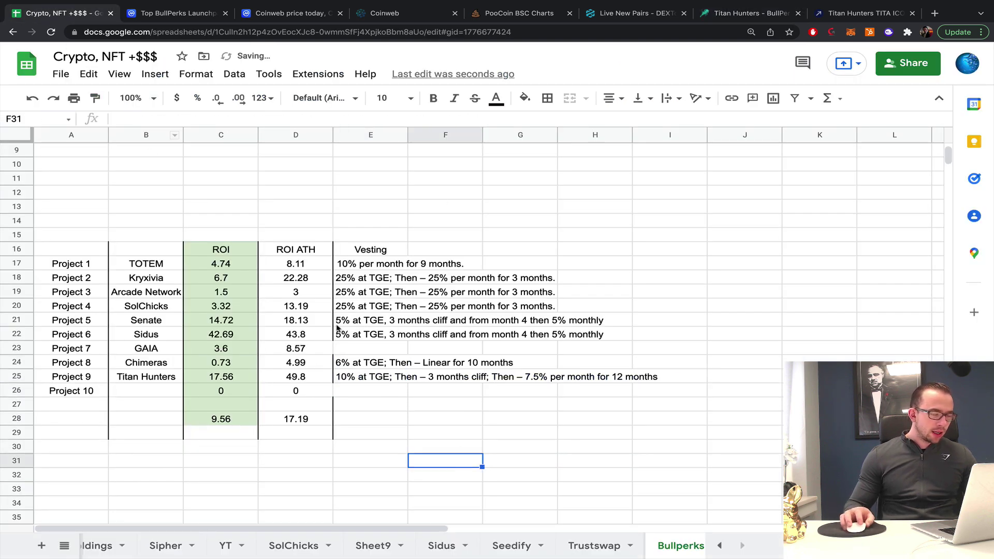
click(700, 16)
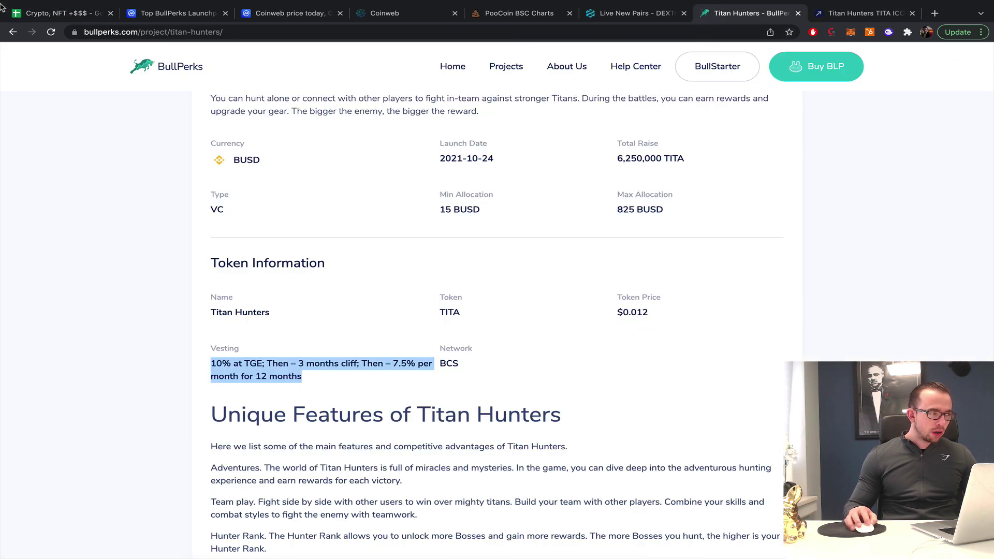
click(12, 32)
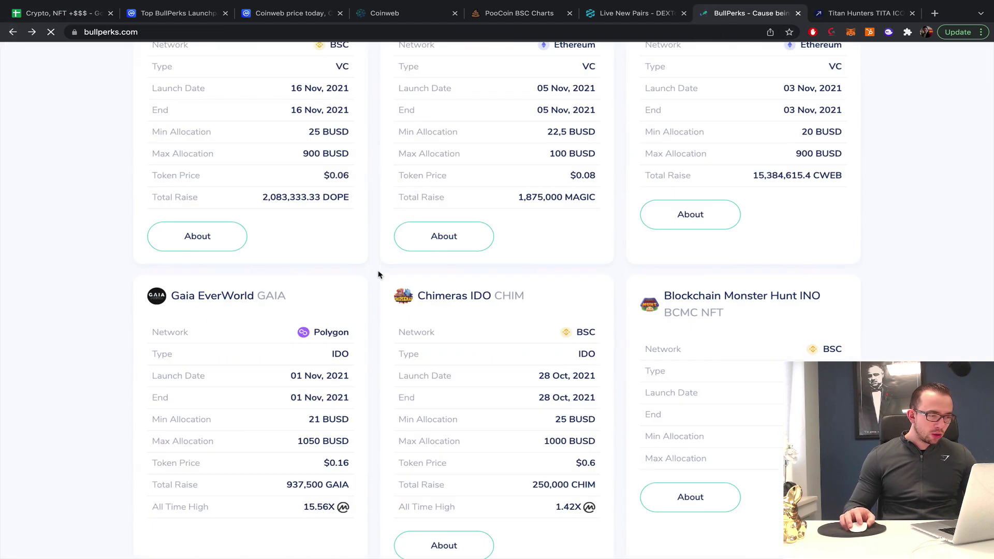
Step: Copy the Ertha name from BullPerks and look it up on CryptoRank
double_click(423, 252)
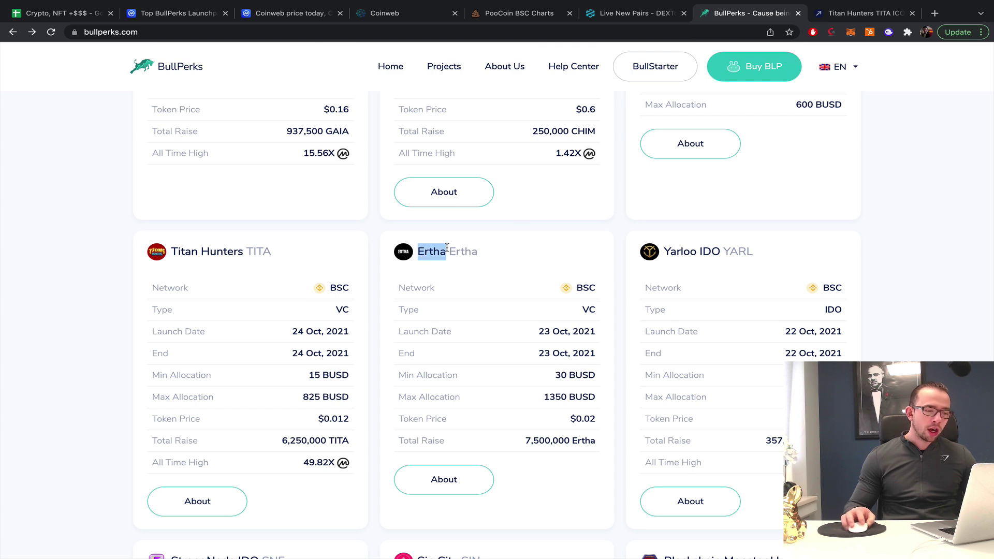
key(super+c)
click(875, 14)
click(751, 116)
key(super+v)
click(687, 188)
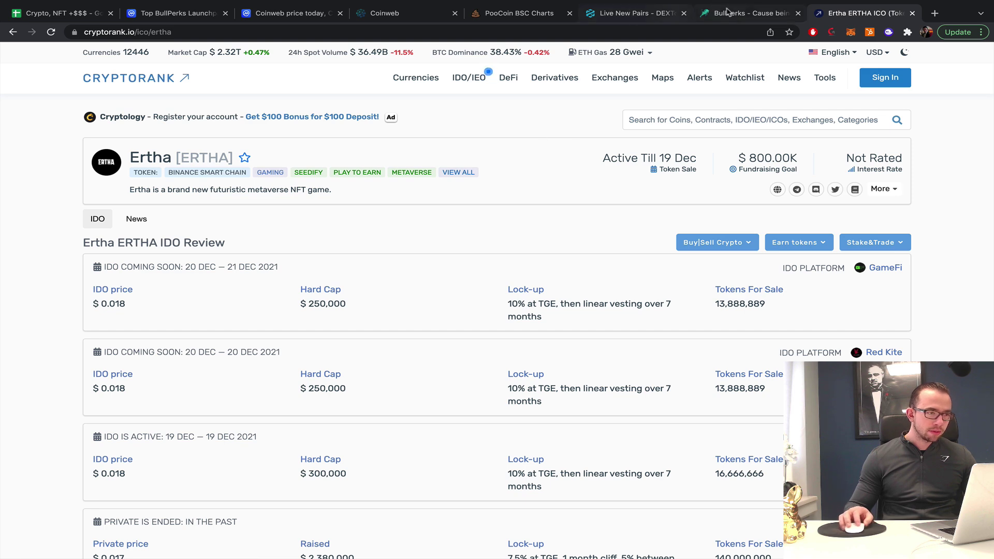
Step: Search CoinMarketCap for Ertha and open its ERT page
click(230, 12)
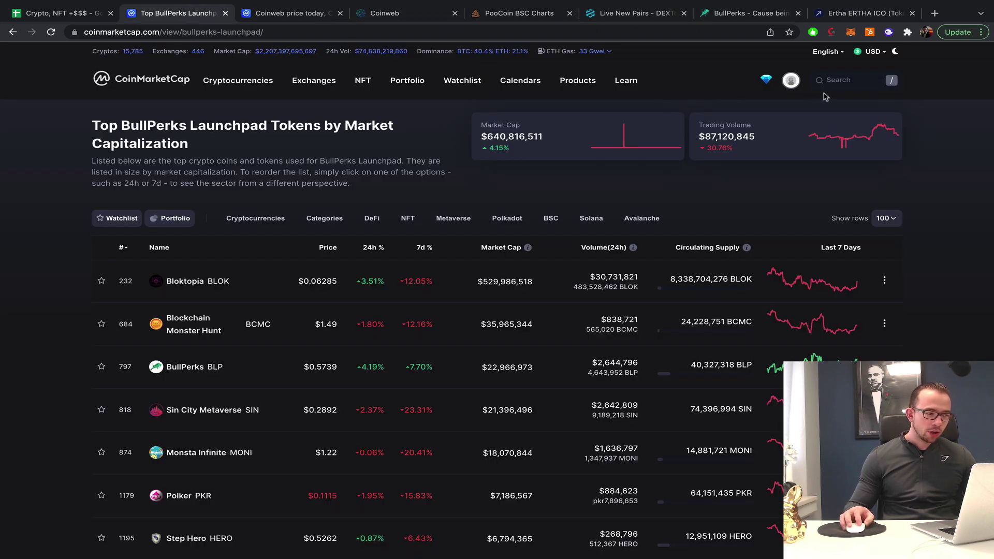
click(287, 13)
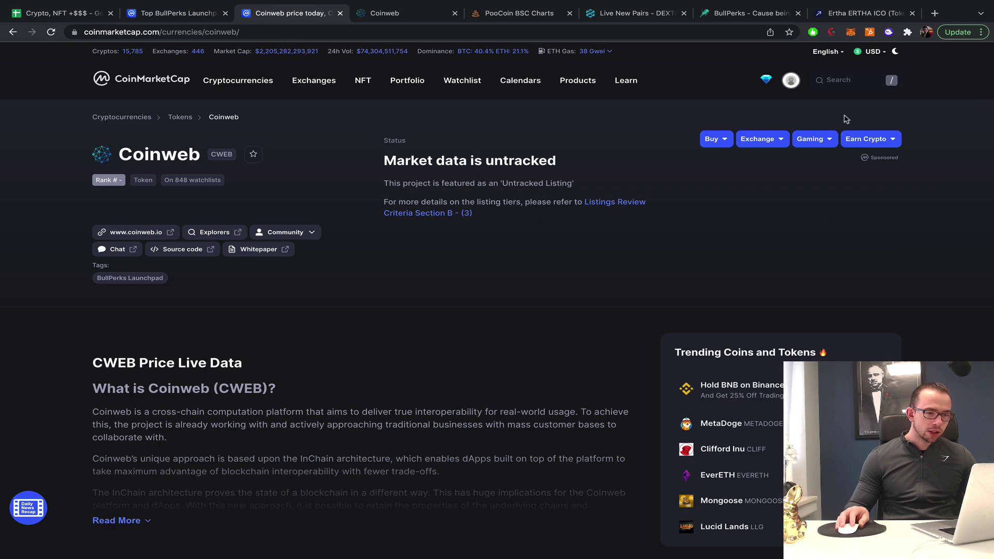
click(833, 82)
text(Ertha)
click(748, 123)
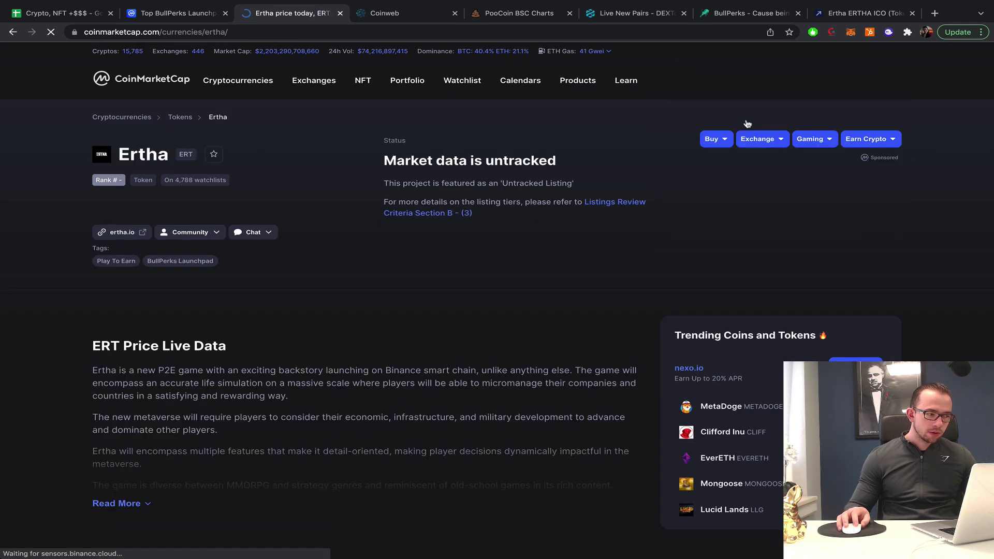
Step: Copy Yarloo from its BullPerks card and open its IDO review on CryptoRank
click(741, 13)
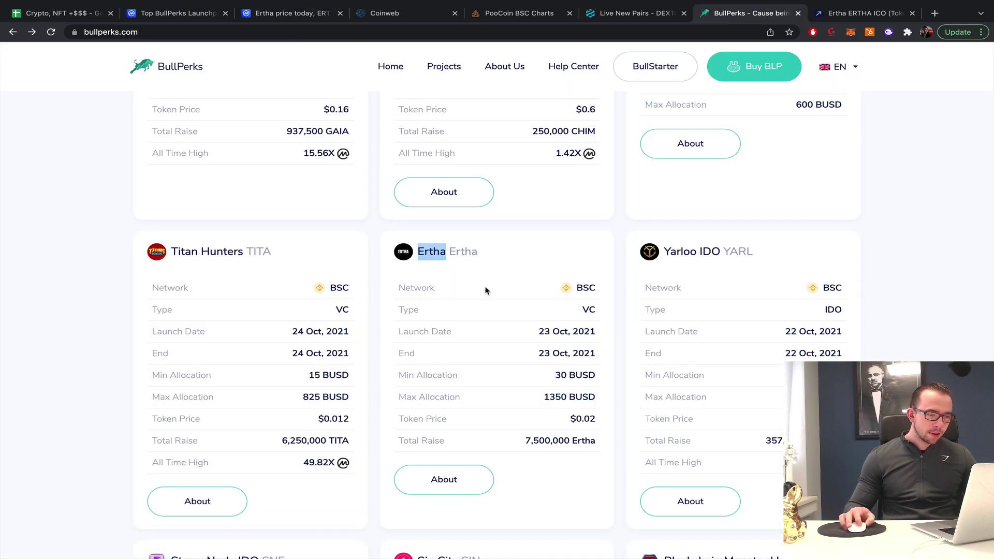
scroll(485, 290, down, 3)
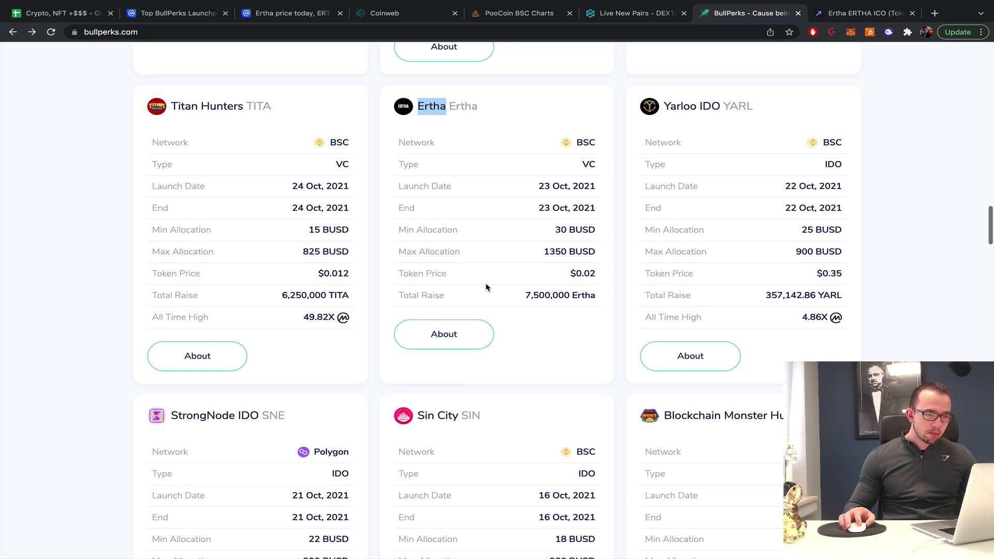
double_click(686, 106)
click(859, 13)
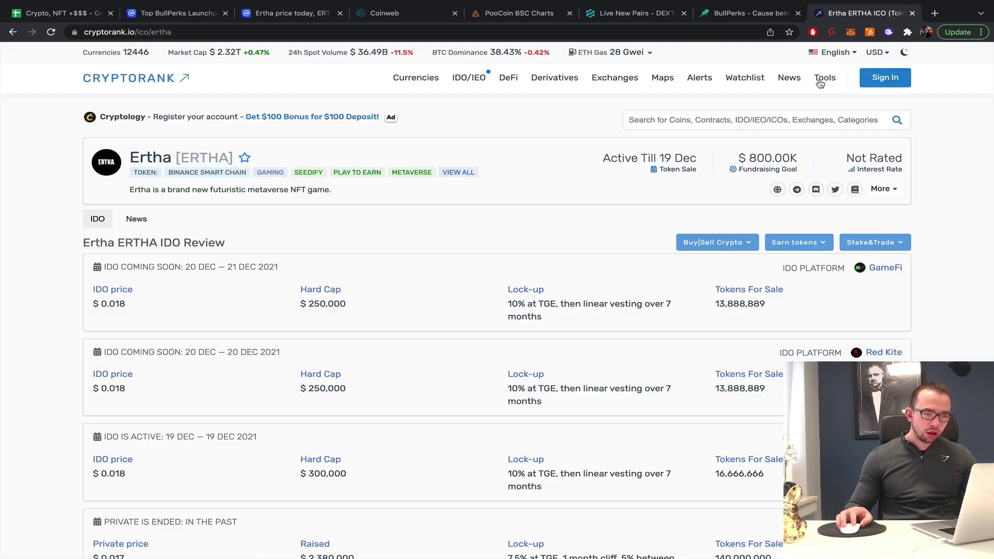
click(716, 119)
key(ctrl+v)
click(662, 191)
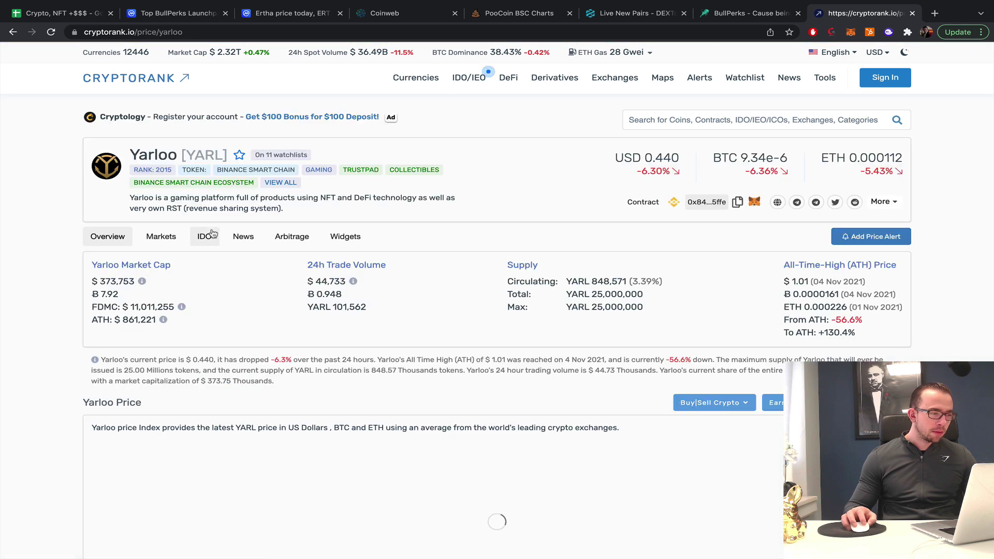
click(206, 237)
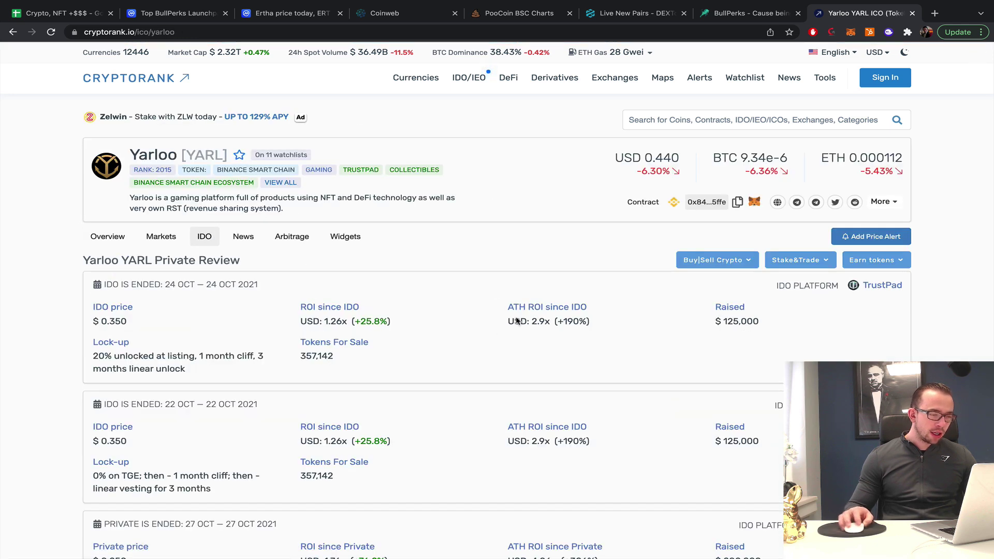
click(72, 14)
Step: Paste Yarloo into B26 and apply B25's formatting to it
click(149, 392)
key(ctrl+v)
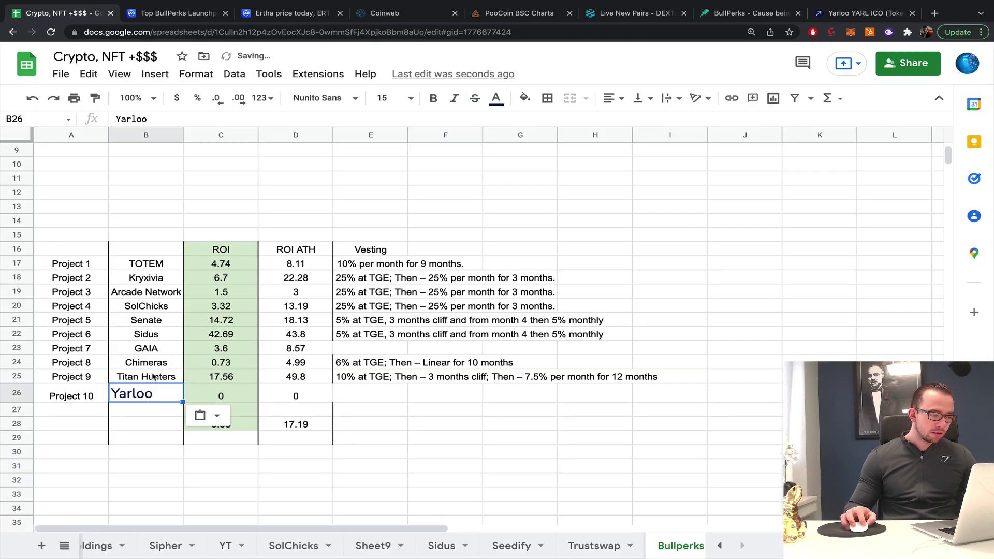
click(146, 377)
click(94, 98)
click(127, 393)
Step: Enter Yarloo's ROI ATH 2.9 in D26 and ROI 1.26 in C26
click(296, 393)
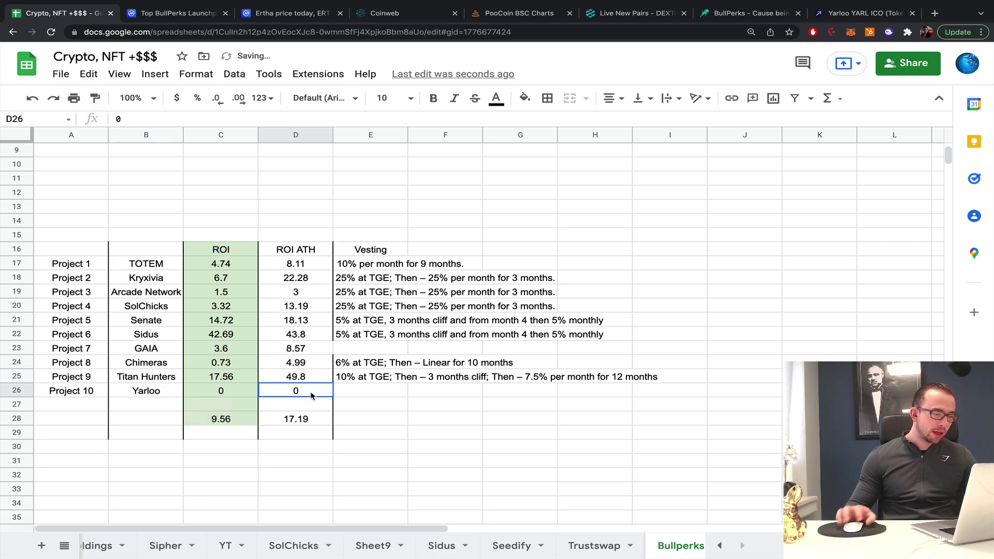
text(2.9)
key(Return)
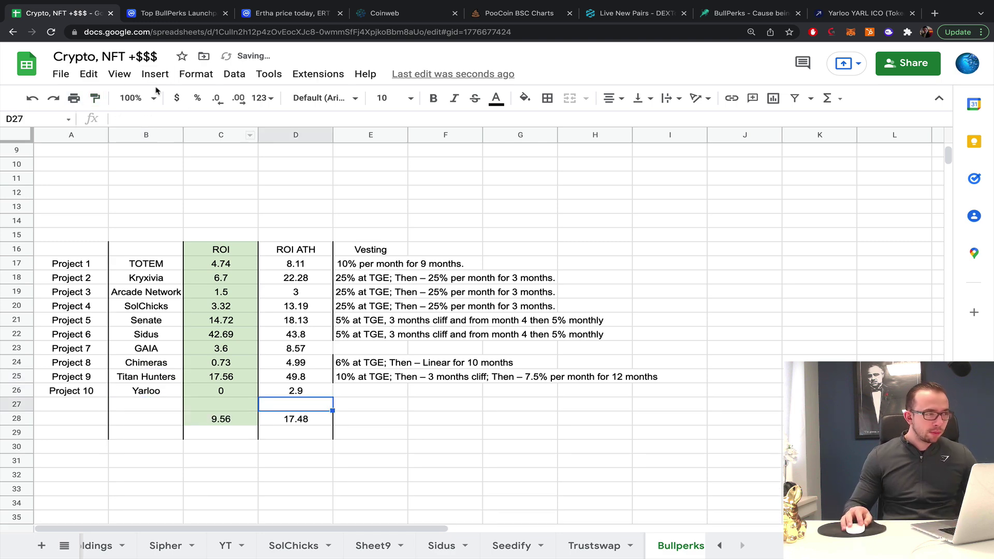
click(275, 14)
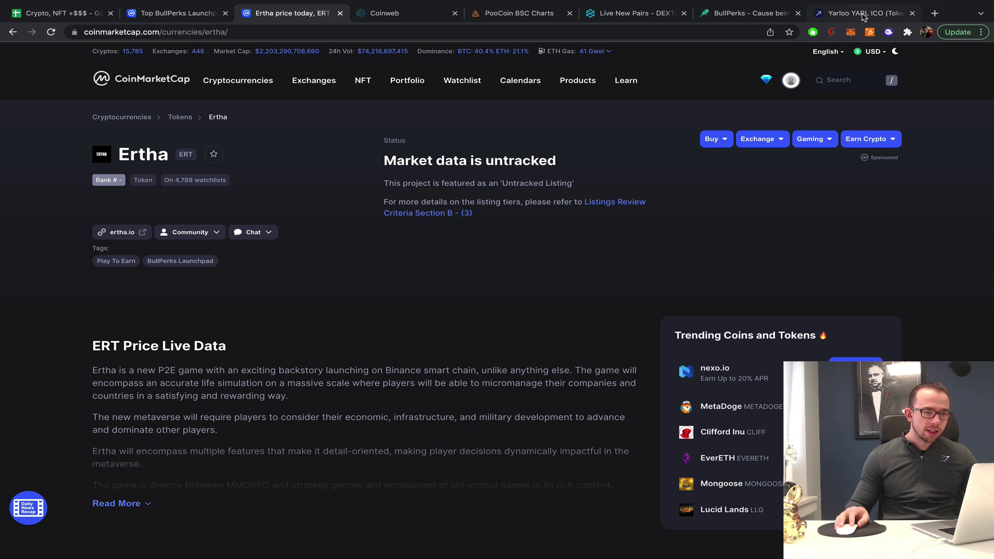
click(862, 13)
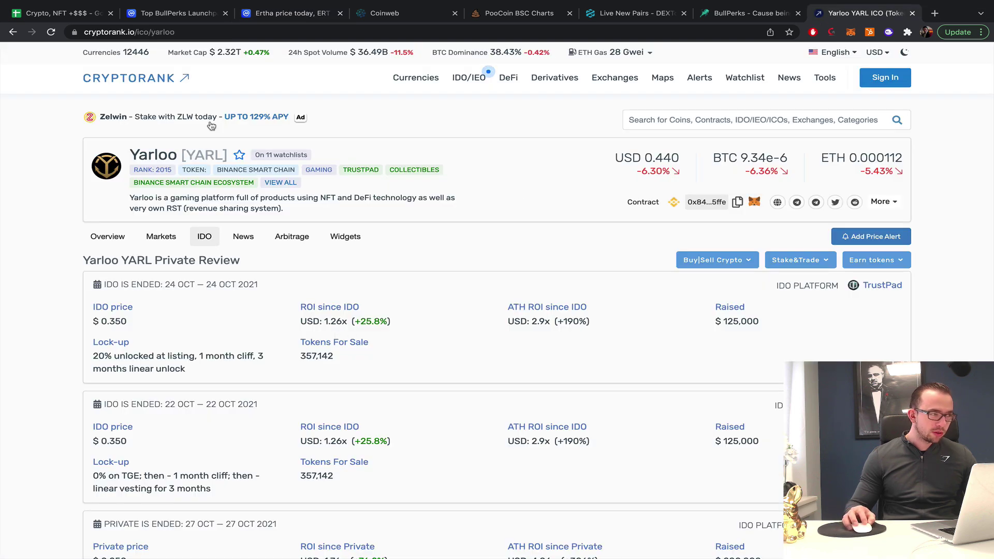
click(106, 32)
click(44, 15)
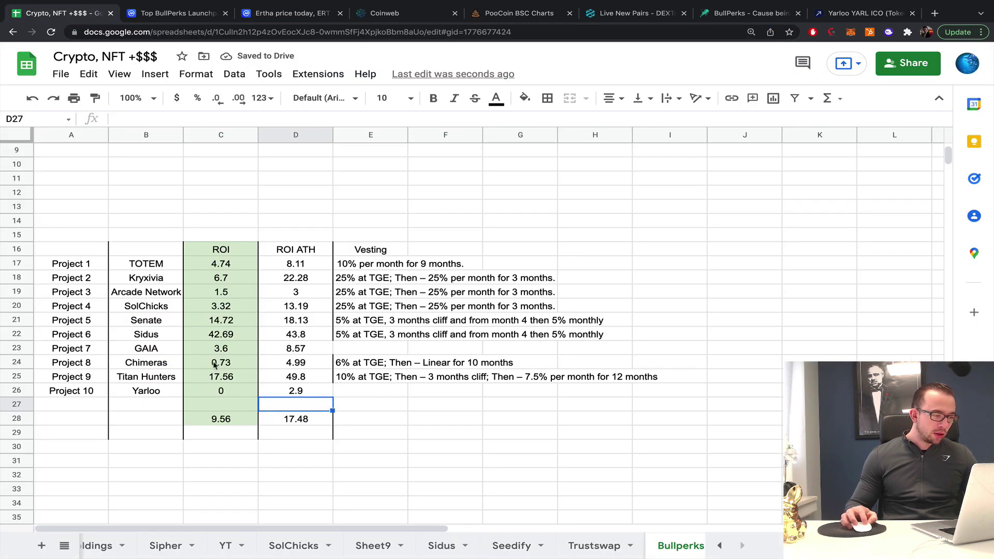
click(221, 376)
click(221, 391)
text(1.26)
key(Tab)
key(Tab)
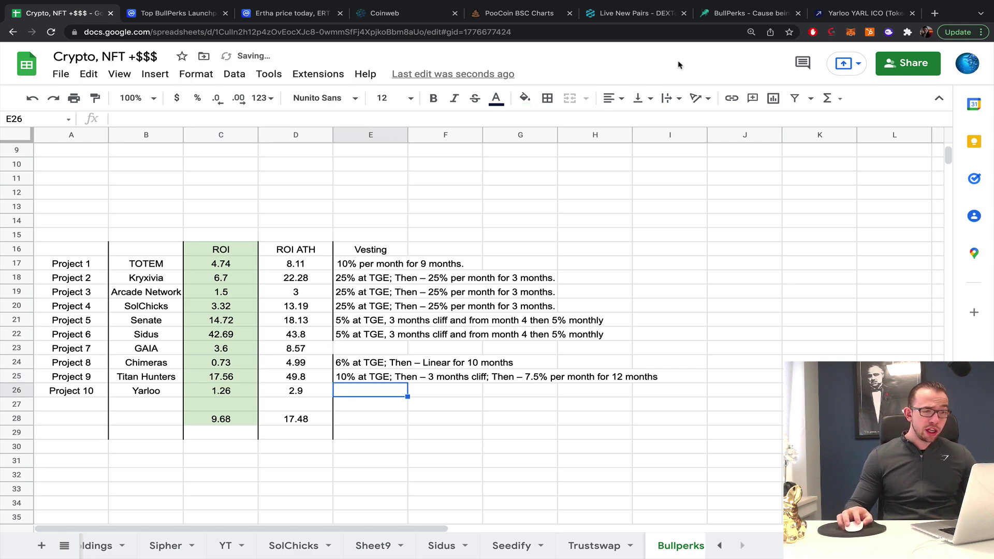
click(746, 13)
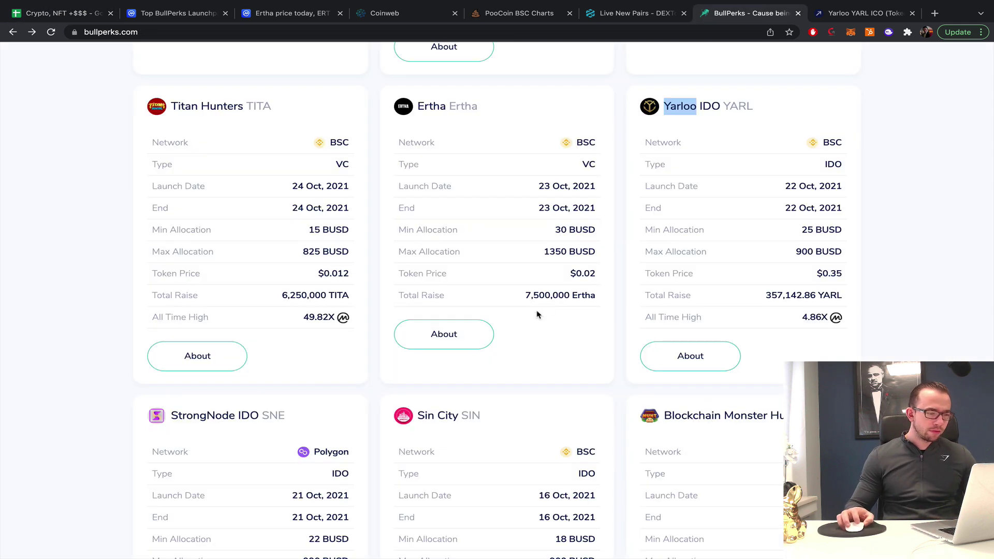
Step: Select Yarloo's vesting terms: 10% at TGE, 3 months cliff, then 9% monthly for 10 months
click(705, 356)
scroll(596, 352, down, 15)
scroll(492, 250, up, 4)
triple_click(289, 169)
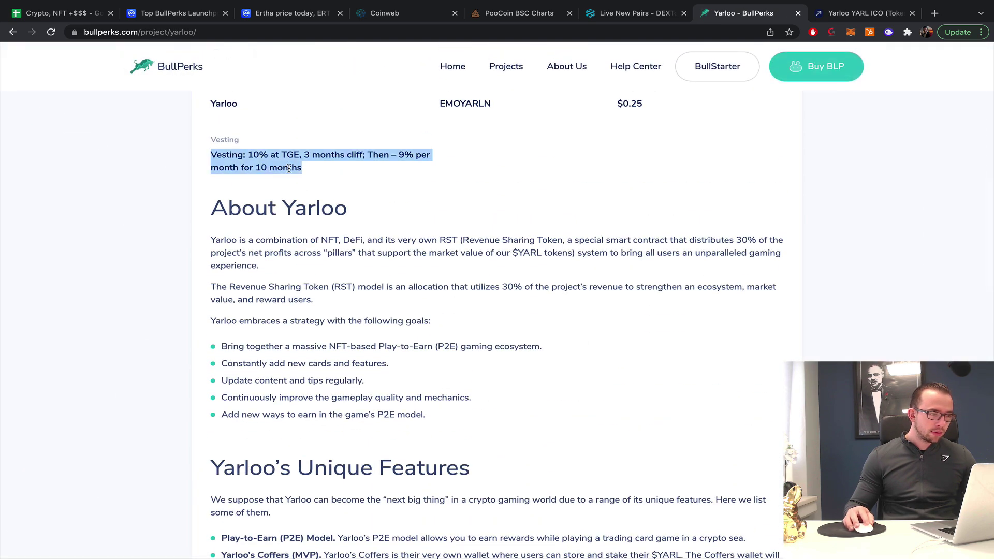
drag(248, 155, 332, 174)
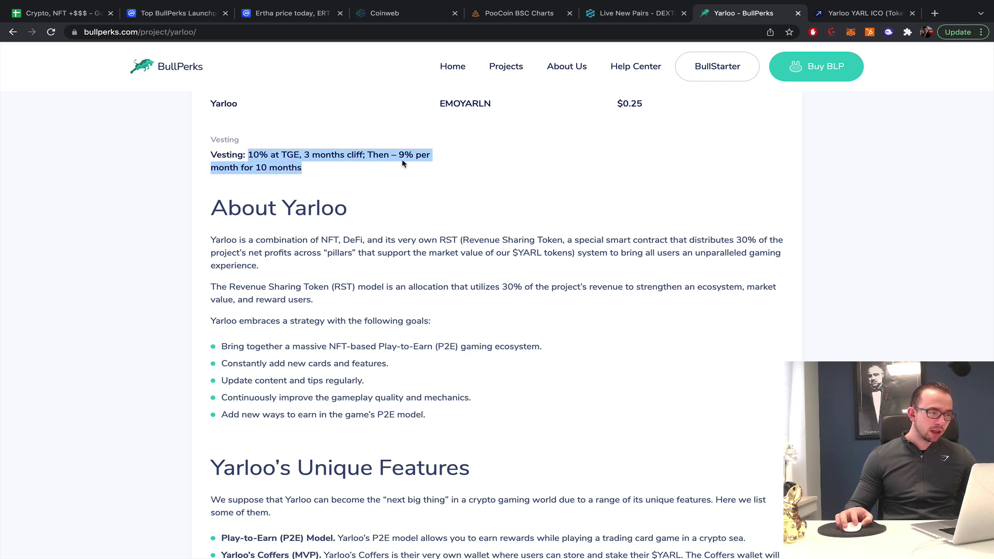
scroll(242, 135, down, 3)
scroll(269, 150, up, 8)
scroll(269, 150, up, 2)
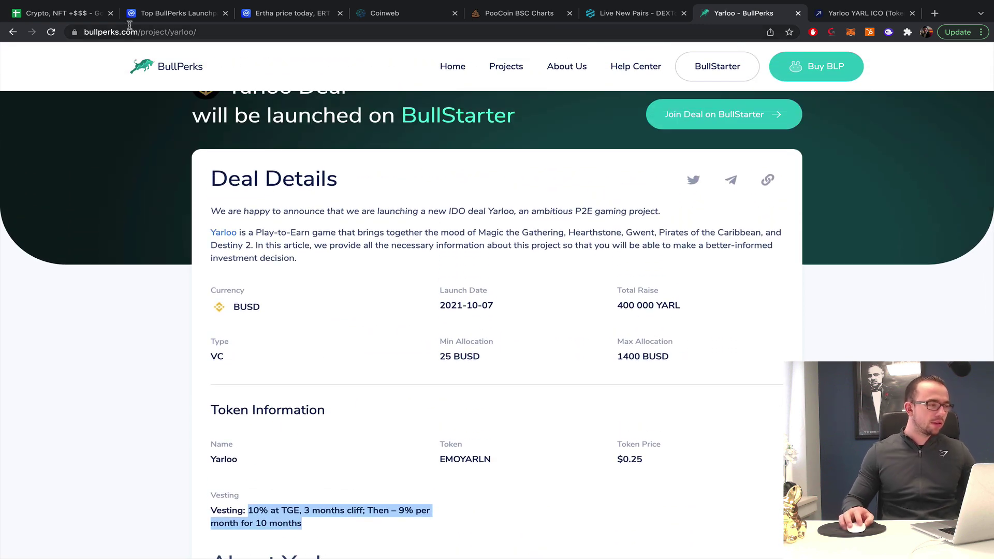
Step: Paste Yarloo's vesting terms into E26 in the spreadsheet
click(61, 13)
key(super+v)
click(401, 376)
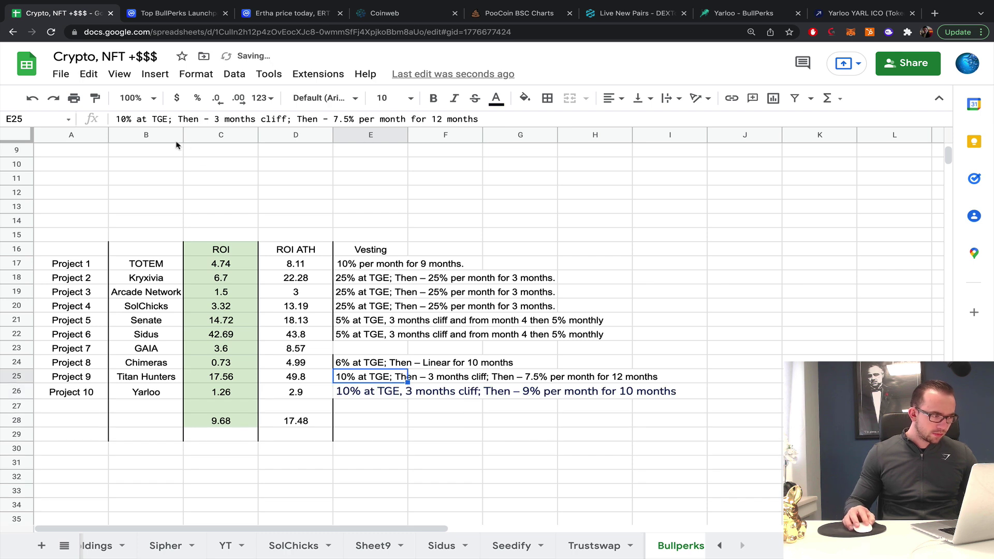
Step: Apply E25's formatting to Yarloo's vesting in E26 and review the Vesting column
click(95, 98)
click(371, 395)
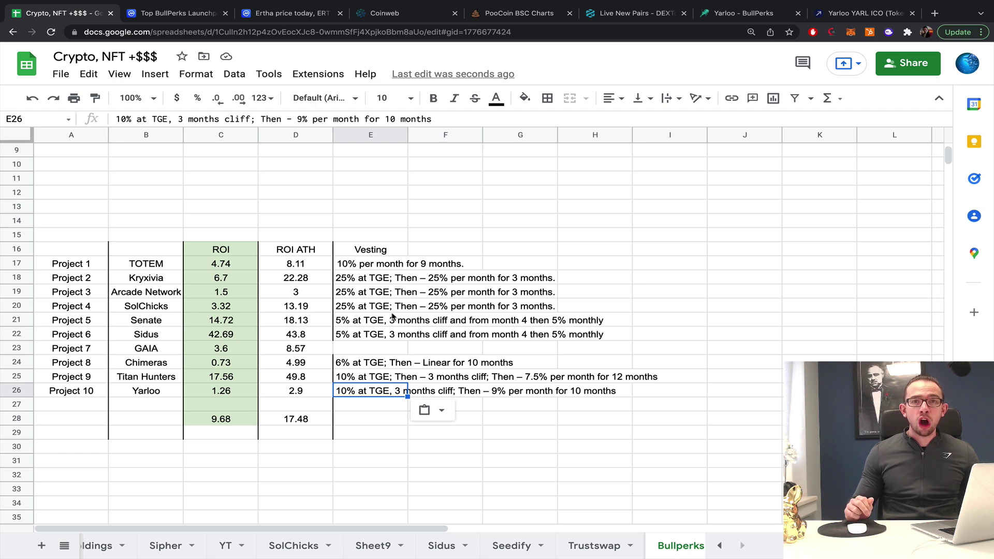
drag(374, 254, 381, 395)
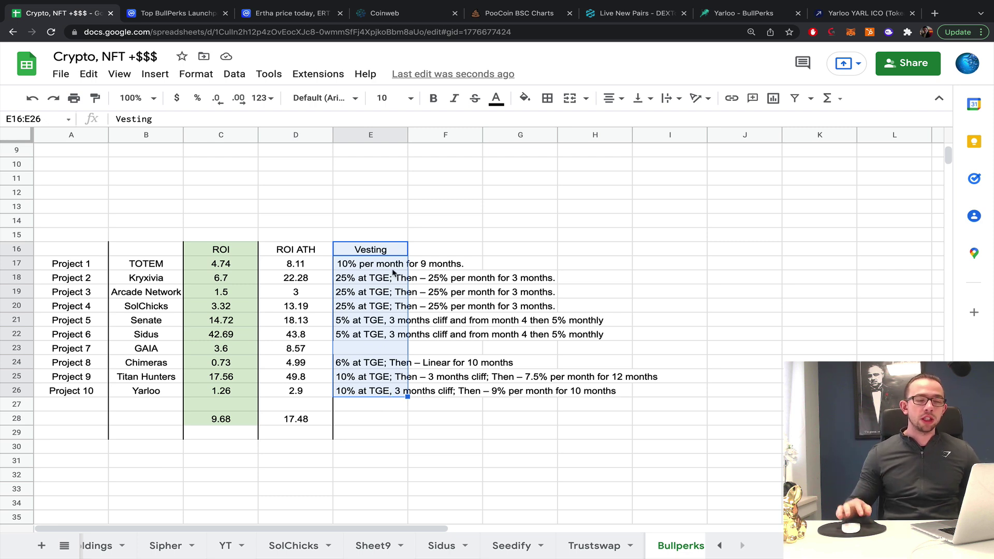
click(536, 193)
Step: Check the =AVERAGE(C17:C26) ROI of 9.68 and individual ROIs like Sidus 42.69 and Chimeras 0.73
scroll(288, 331, up, 3)
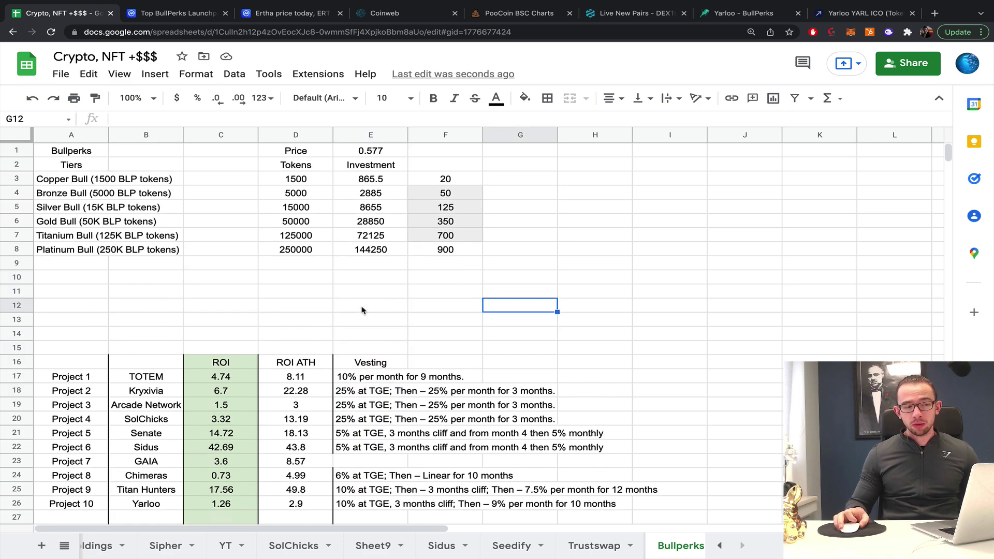
scroll(402, 311, down, 2)
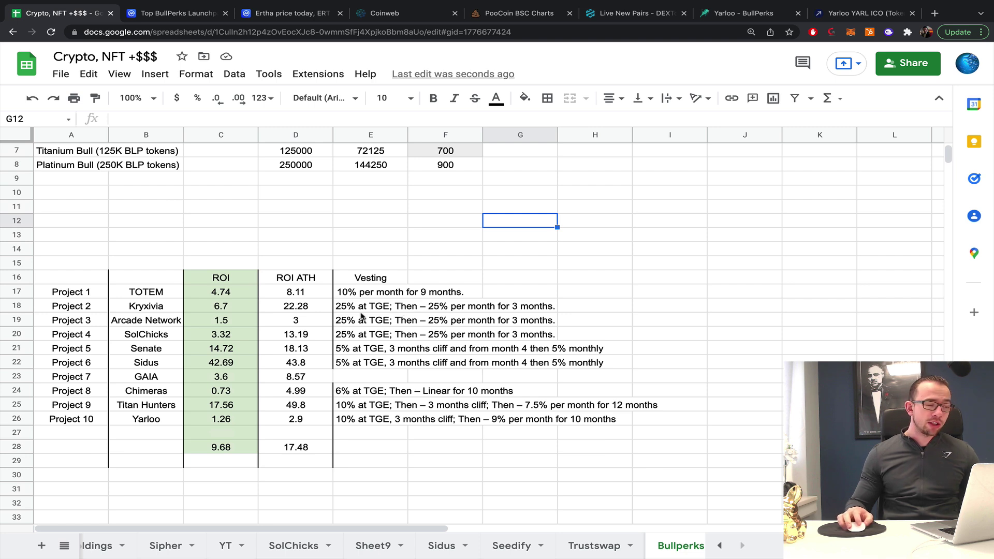
drag(231, 290, 227, 448)
click(228, 448)
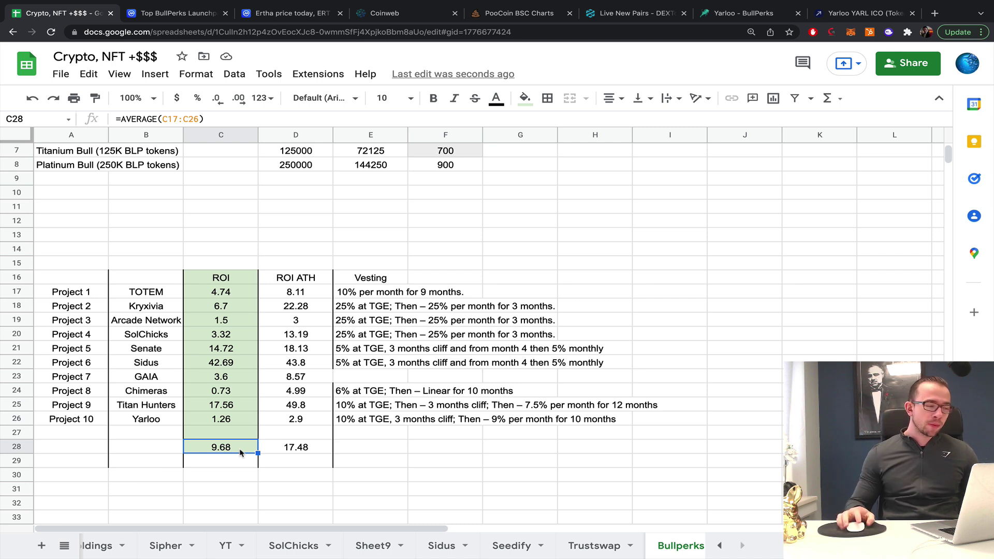
click(224, 361)
click(225, 349)
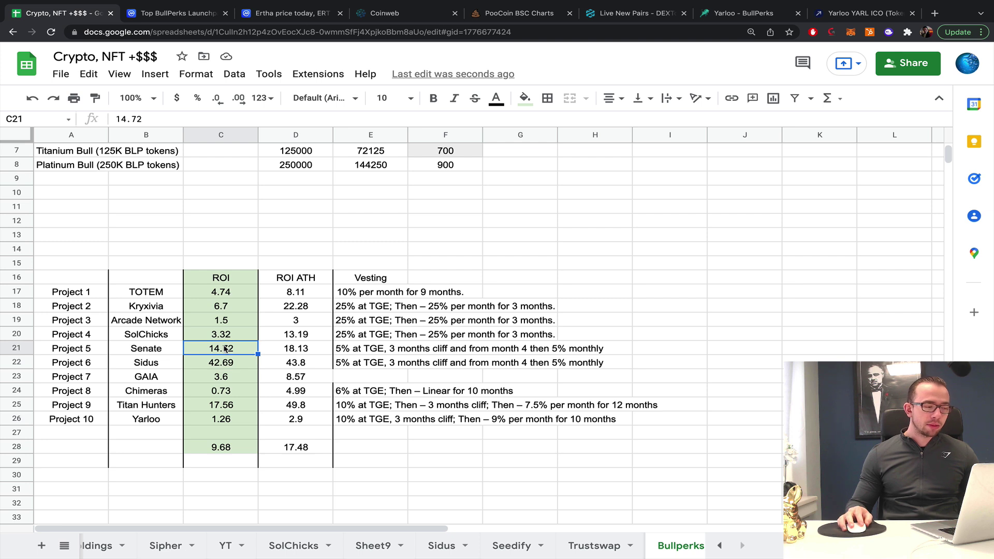
click(228, 409)
click(227, 394)
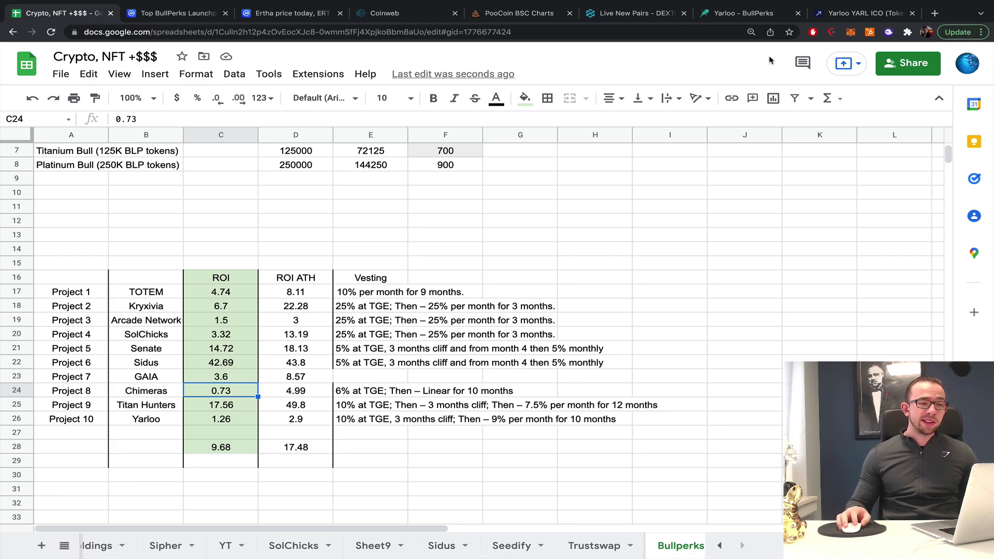
click(746, 17)
Step: Browse the finished BullPerks project cards, then return to the Bullperks spreadsheet
click(13, 32)
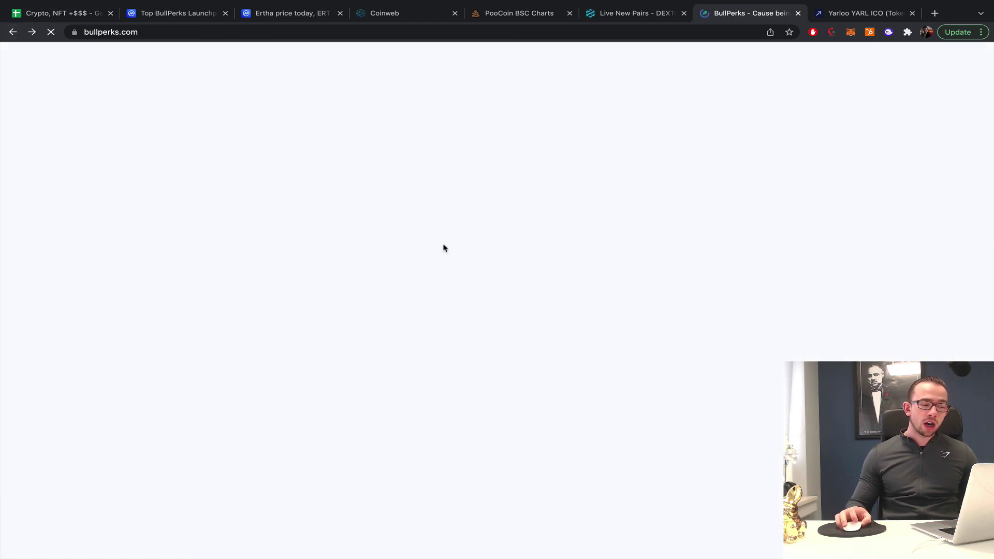
scroll(489, 281, down, 15)
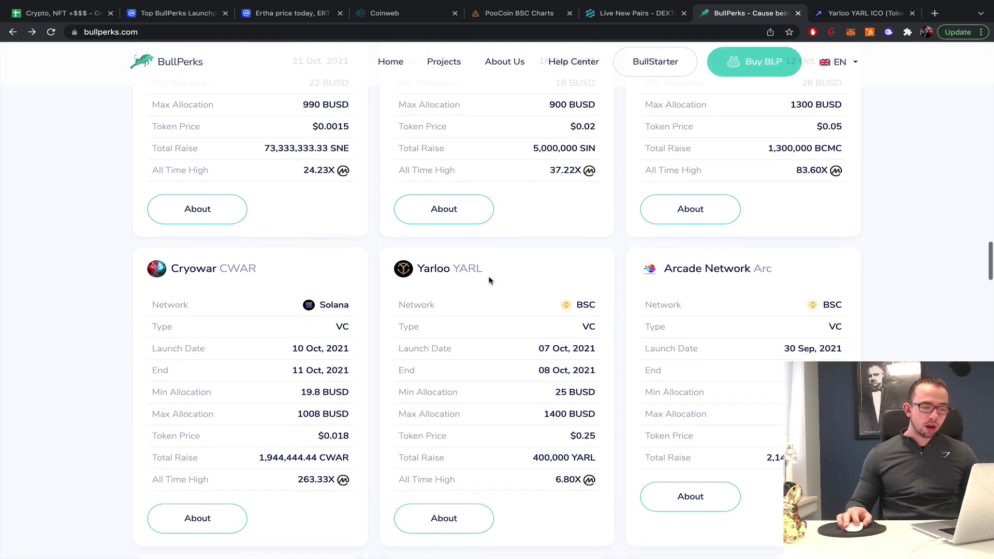
scroll(489, 281, down, 20)
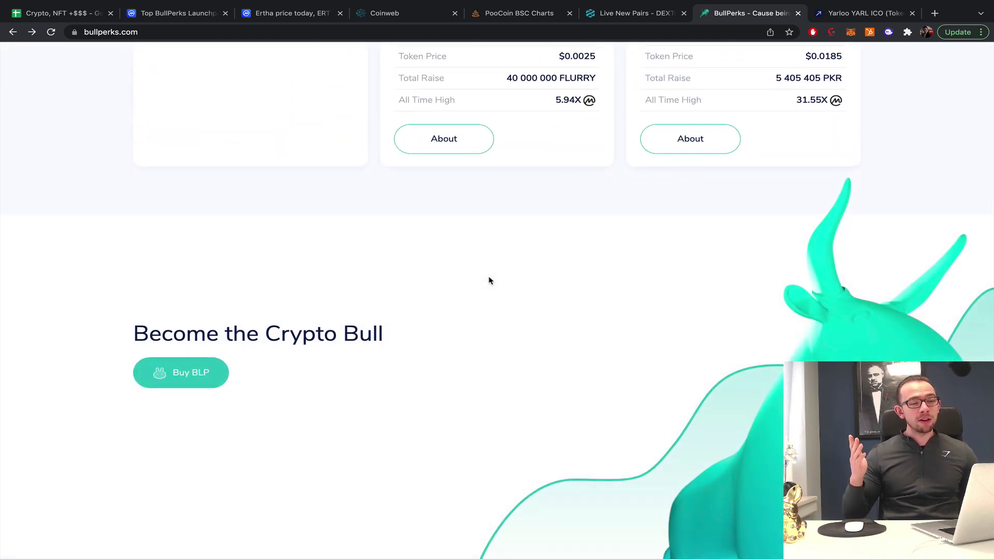
scroll(489, 280, up, 14)
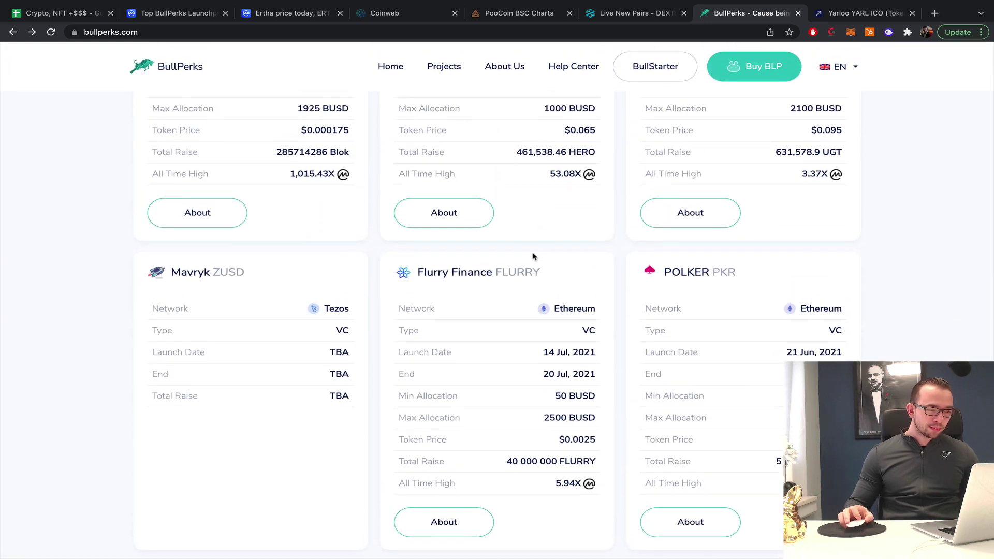
scroll(534, 256, up, 20)
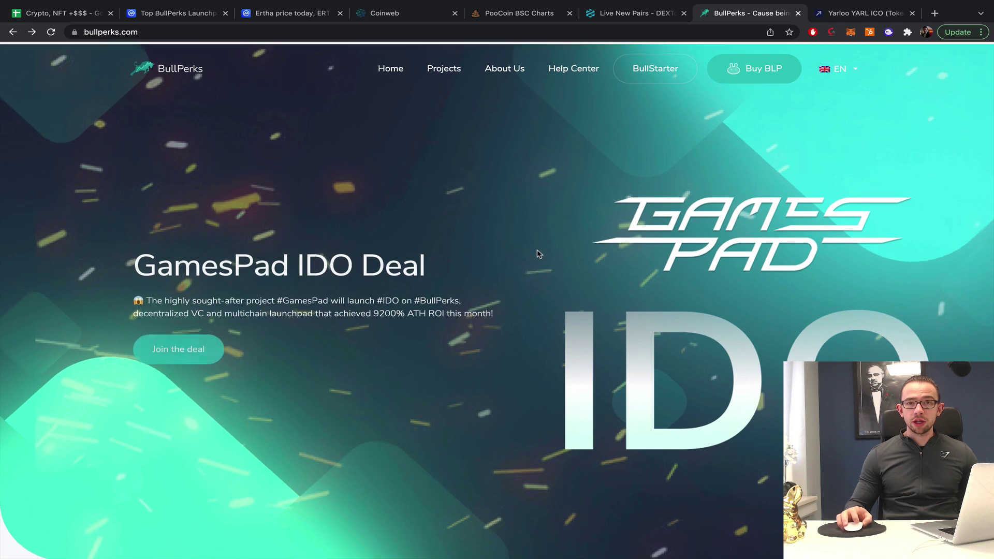
scroll(538, 253, down, 20)
scroll(543, 247, down, 6)
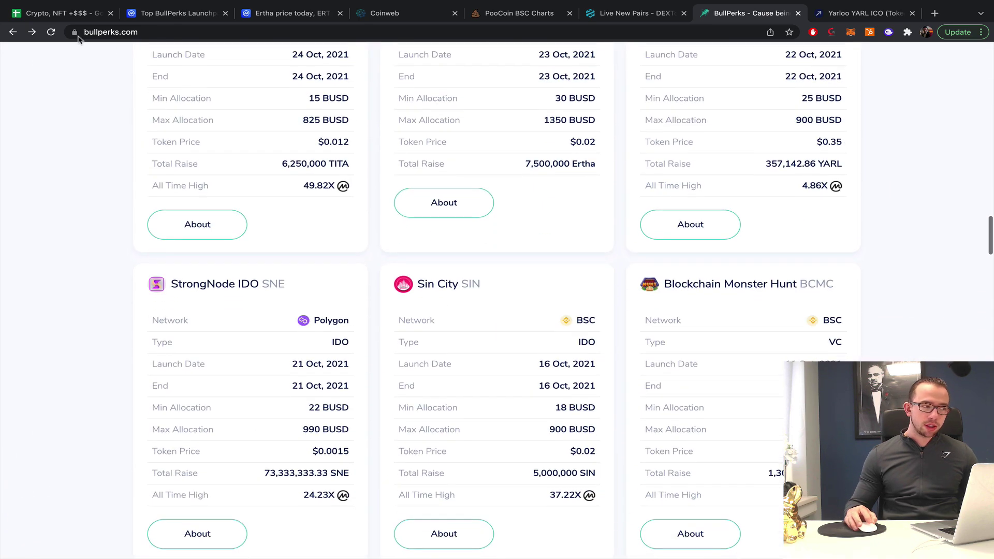
key(super+1)
click(374, 237)
scroll(314, 232, up, 1)
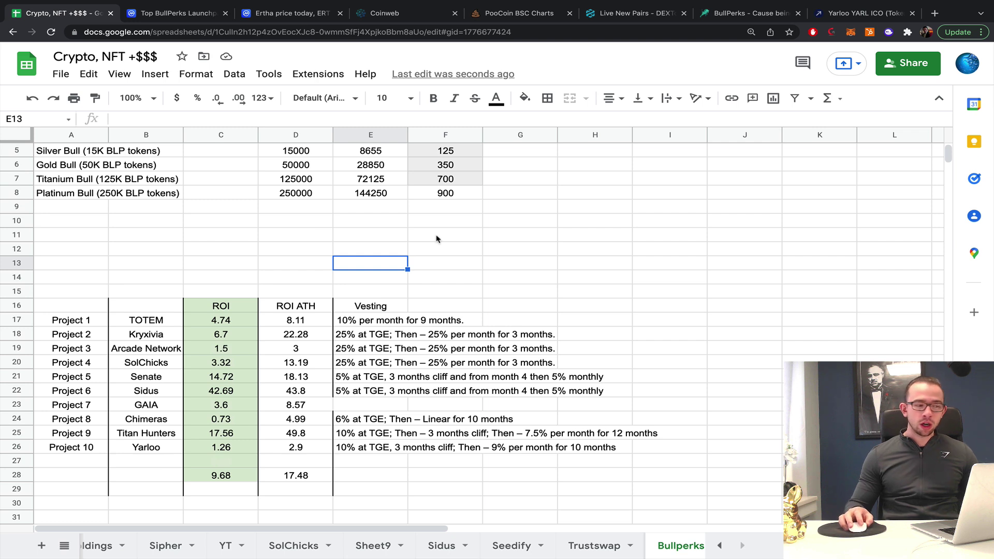
Step: Select the ROI ATH, Vesting and ROI columns with their averages to review them
click(488, 257)
click(714, 224)
scroll(715, 228, up, 1)
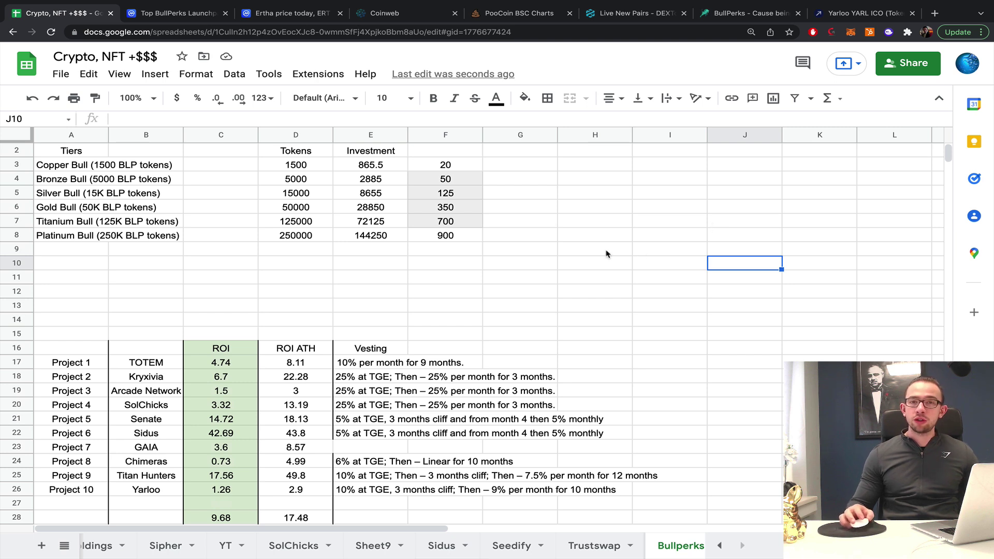
scroll(611, 253, down, 1)
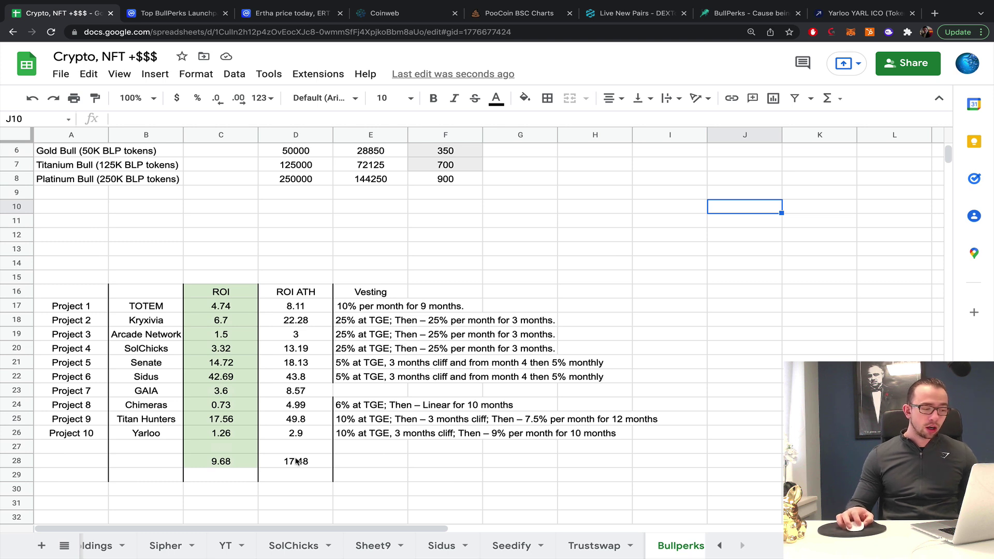
drag(297, 461, 299, 294)
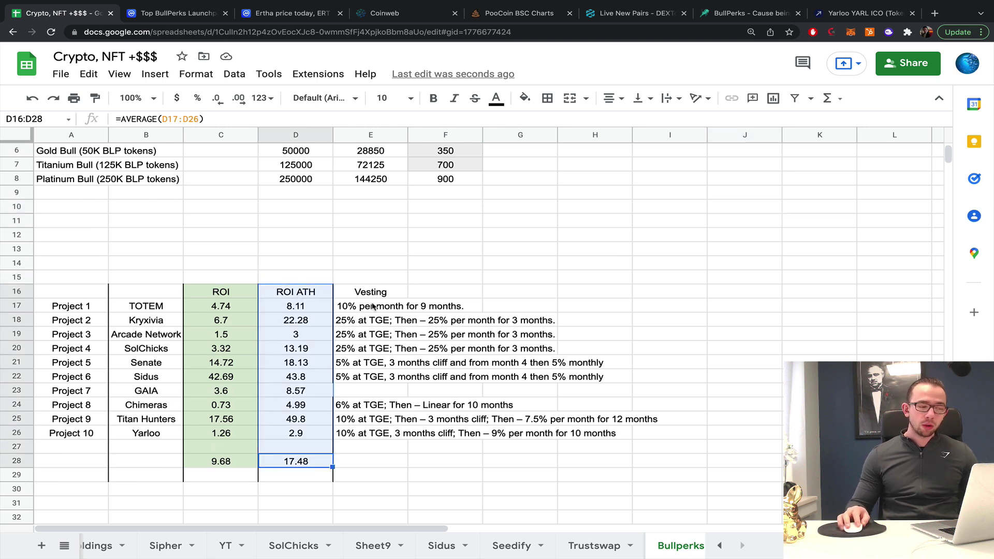
drag(374, 298, 377, 436)
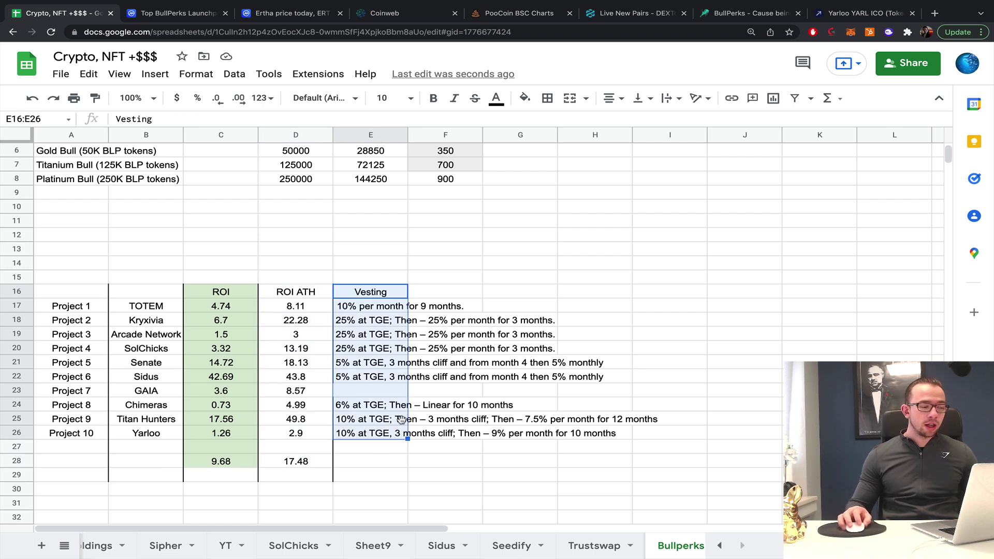
drag(295, 293, 297, 462)
click(636, 280)
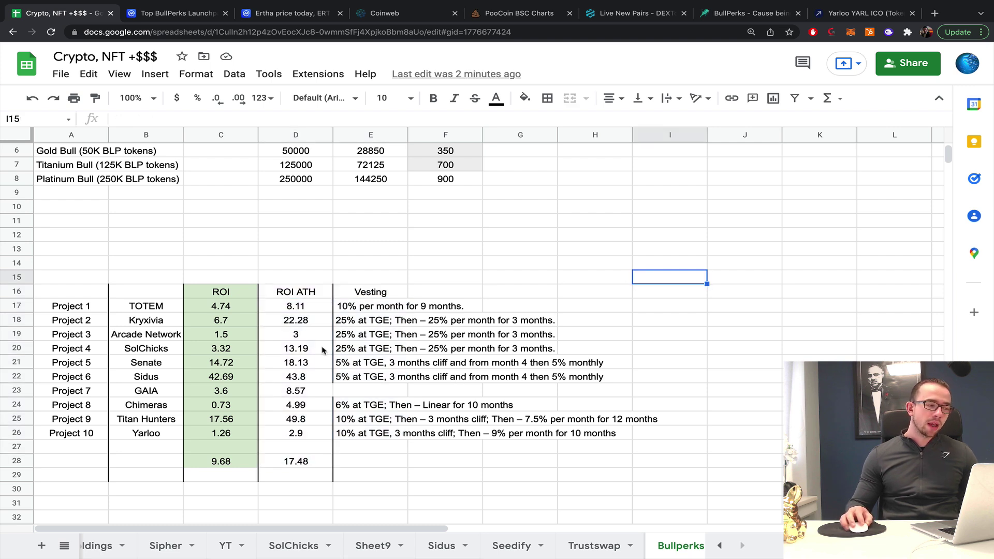
drag(242, 293, 226, 460)
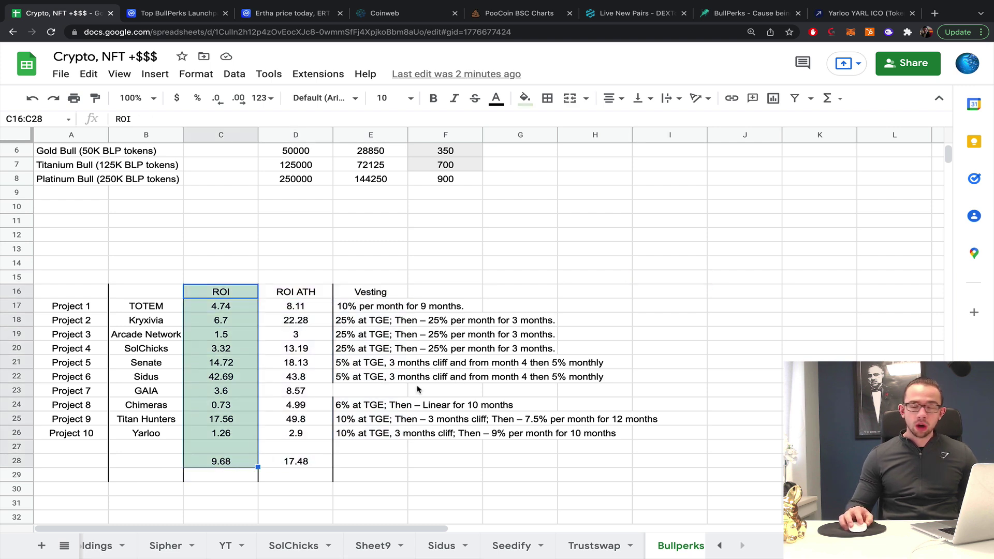
click(577, 263)
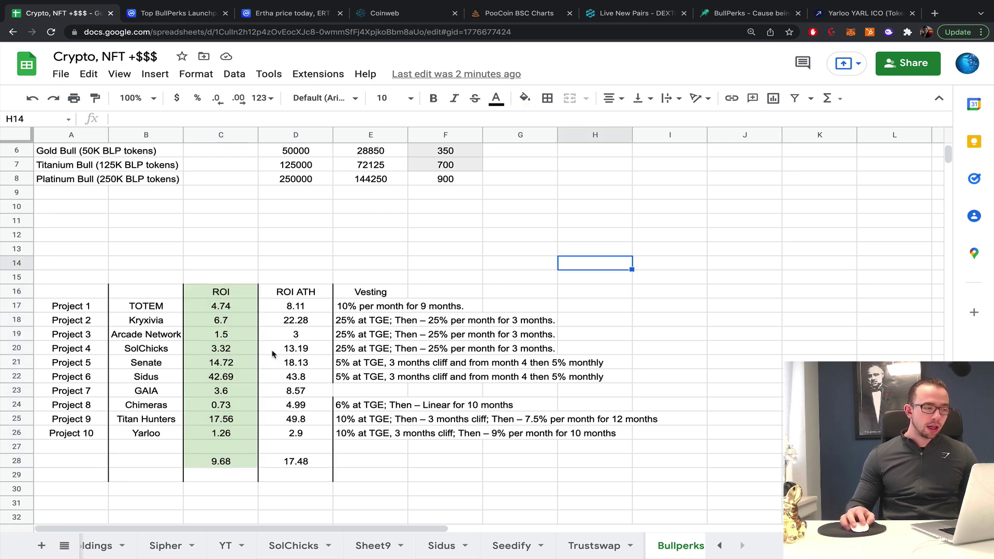
Step: Check individual ROI values: Arcade Network 1.5, Senate 14.72 and GAIA 3.6
click(230, 335)
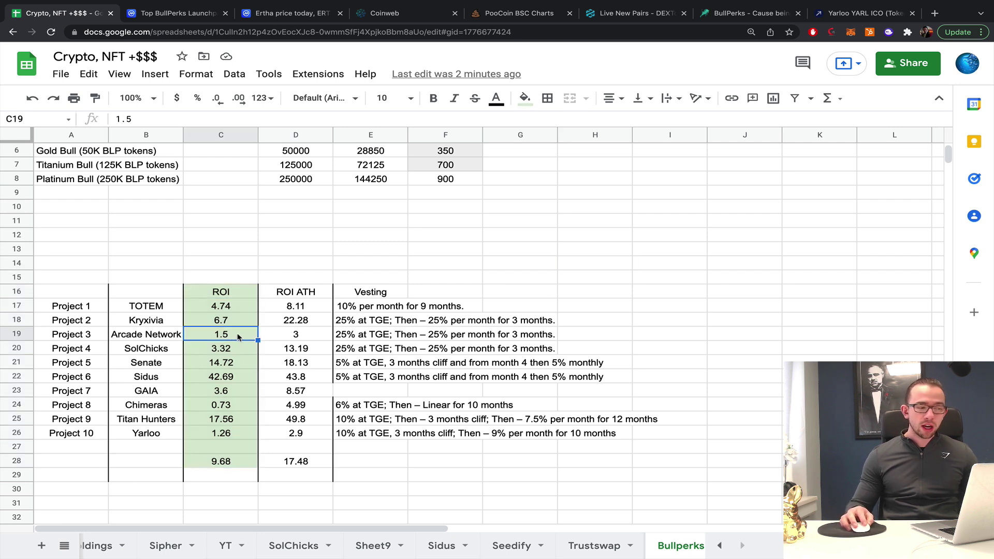
click(225, 369)
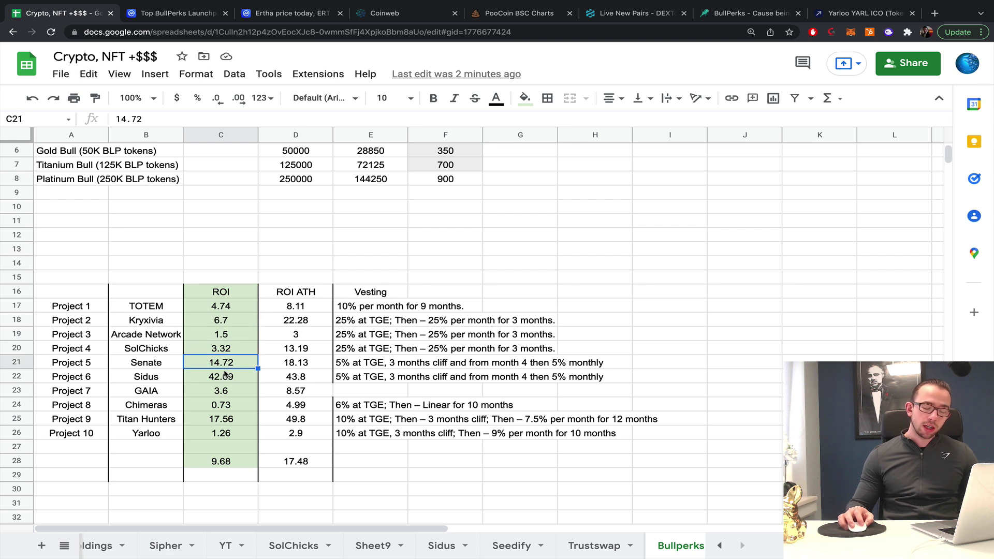
click(616, 264)
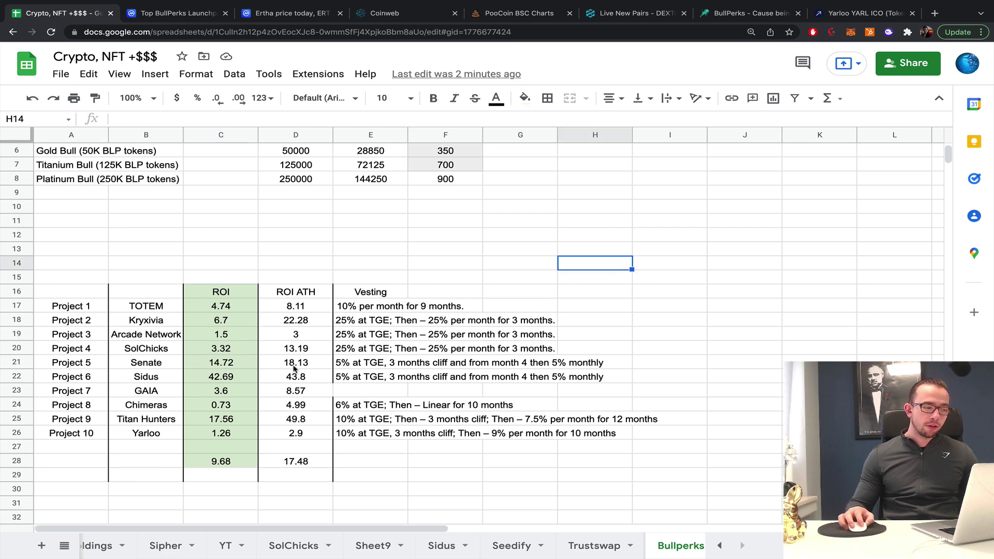
click(234, 391)
click(725, 240)
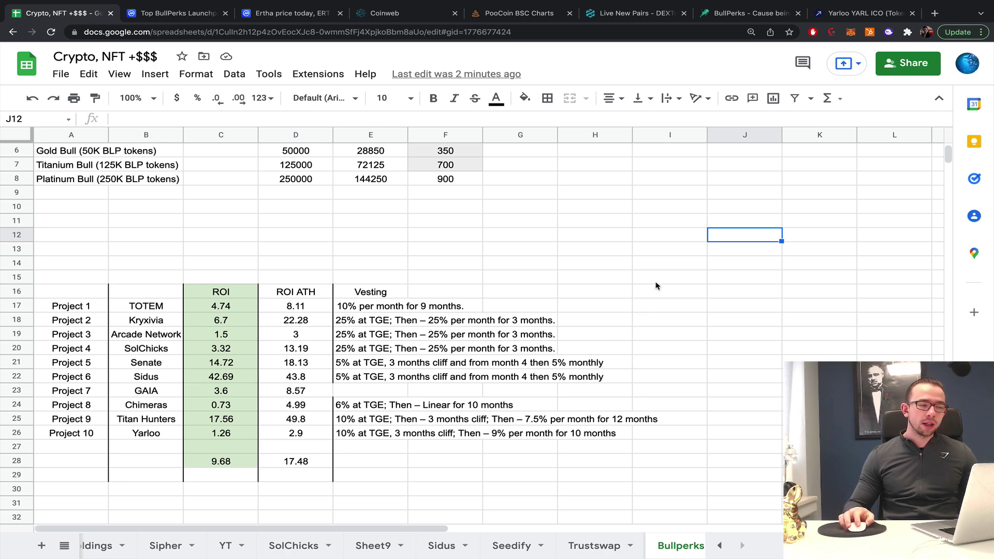
Step: Scroll up to the tier rows and select Silver Bull's tokens, investment and allocation
scroll(656, 285, up, 2)
scroll(656, 285, right, 1)
scroll(606, 275, left, 1)
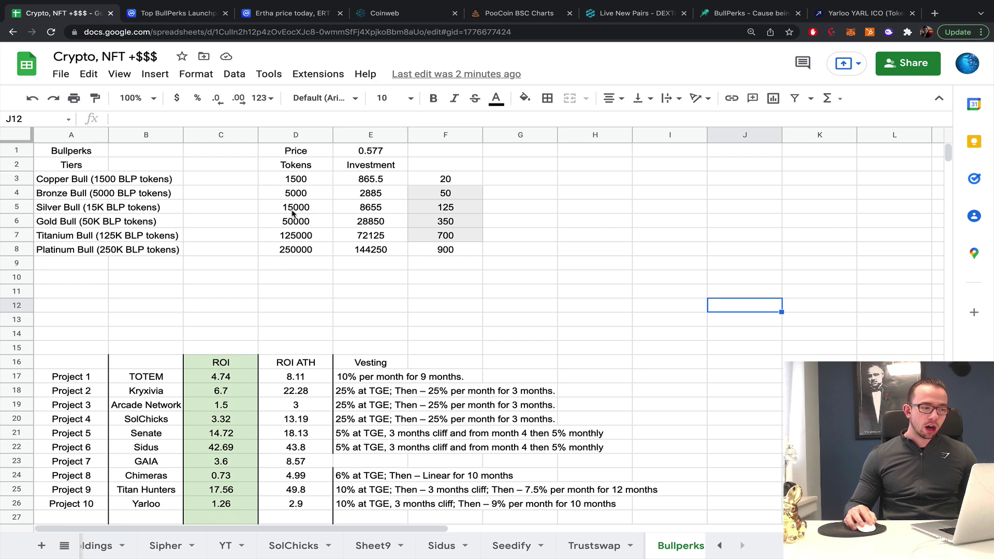
drag(293, 213, 437, 215)
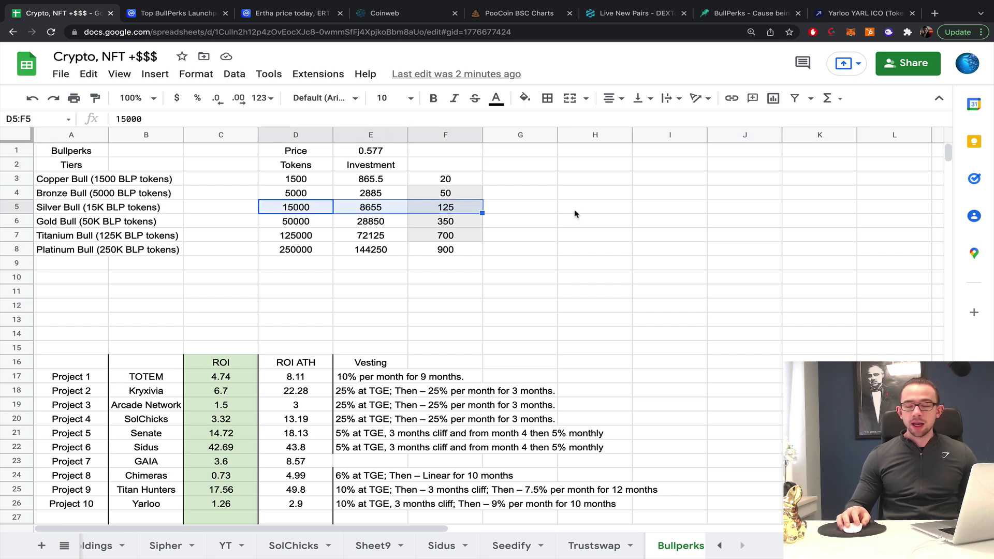
Step: On bullperks.com, open the GamesPad deal and scroll to its per-tier Ticket Size and Allocation
click(739, 13)
scroll(626, 199, up, 10)
scroll(607, 202, up, 10)
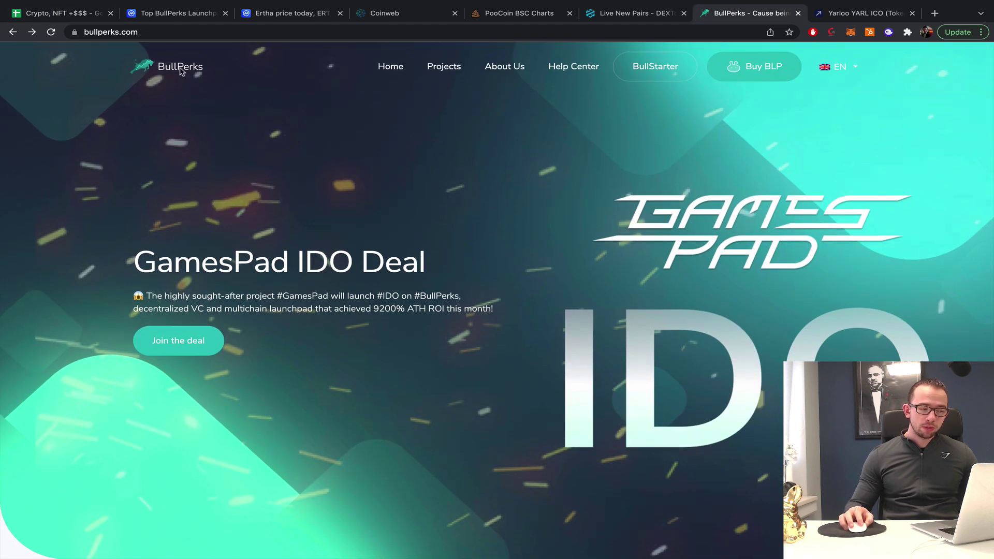
click(181, 341)
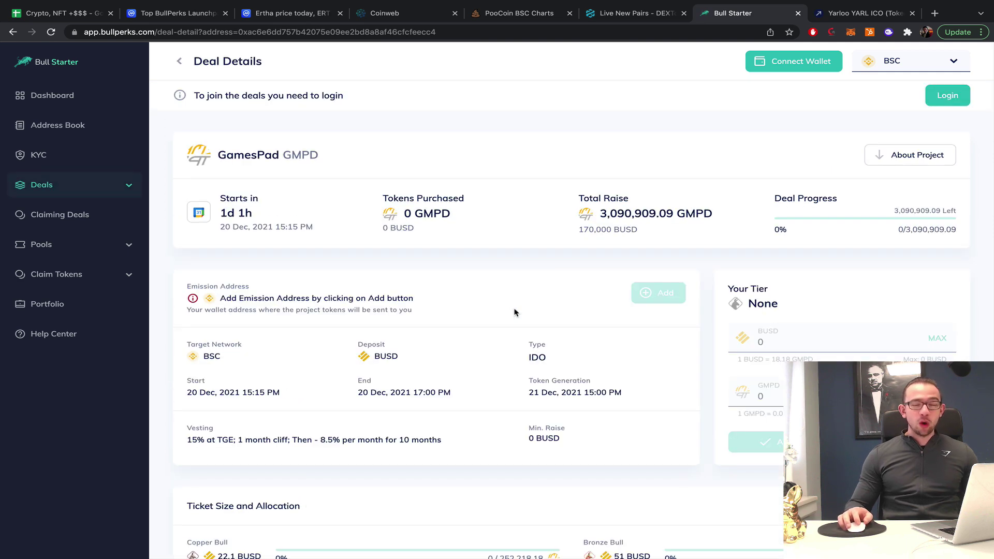
scroll(515, 309, down, 5)
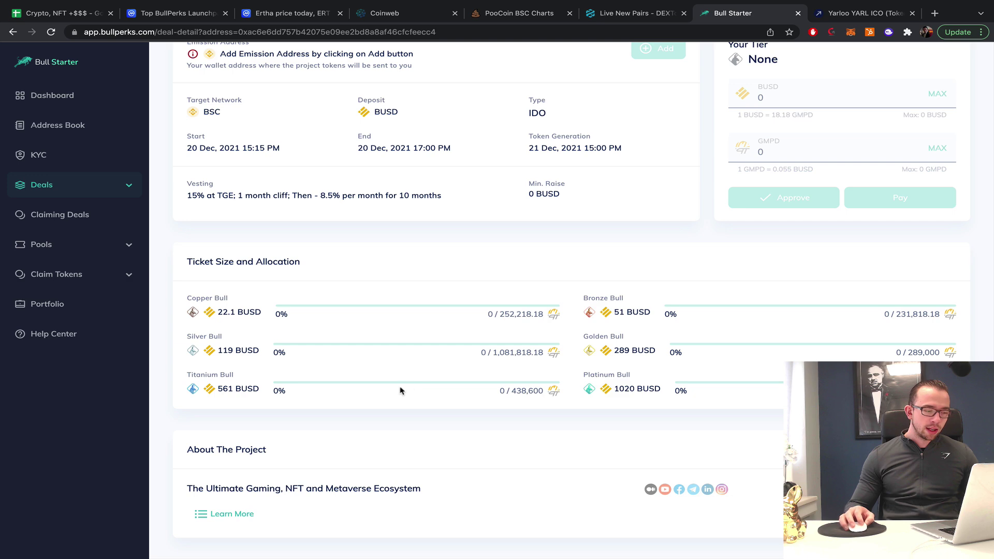
Step: Set the Copper Bull allocation in F3 to 22 and Bronze Bull in F4 to 51
click(76, 18)
click(453, 180)
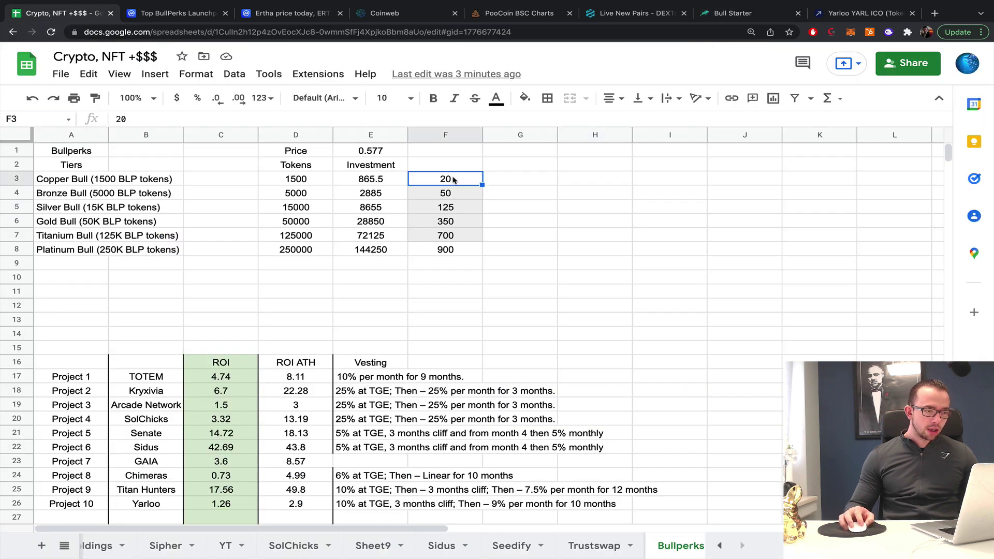
text(22)
click(579, 185)
click(750, 13)
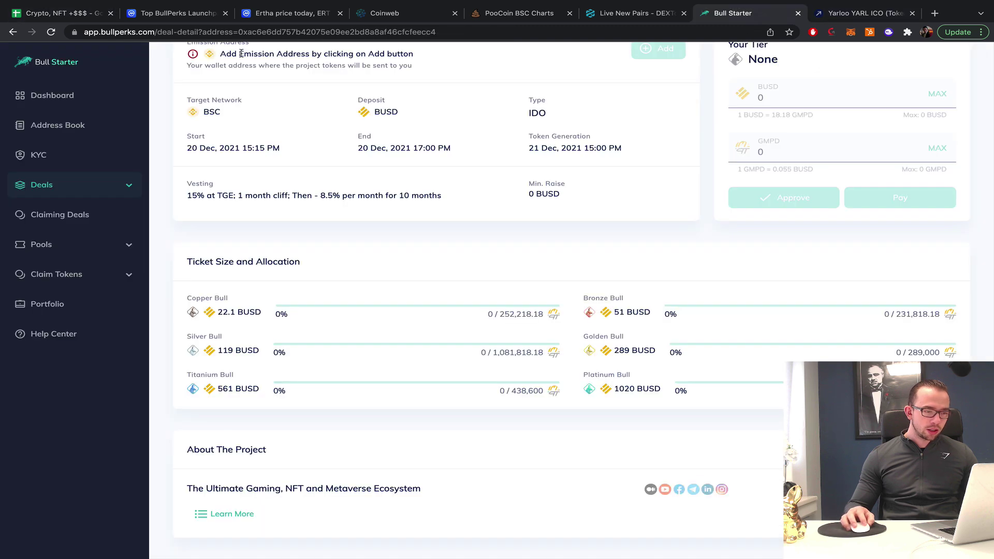
click(36, 17)
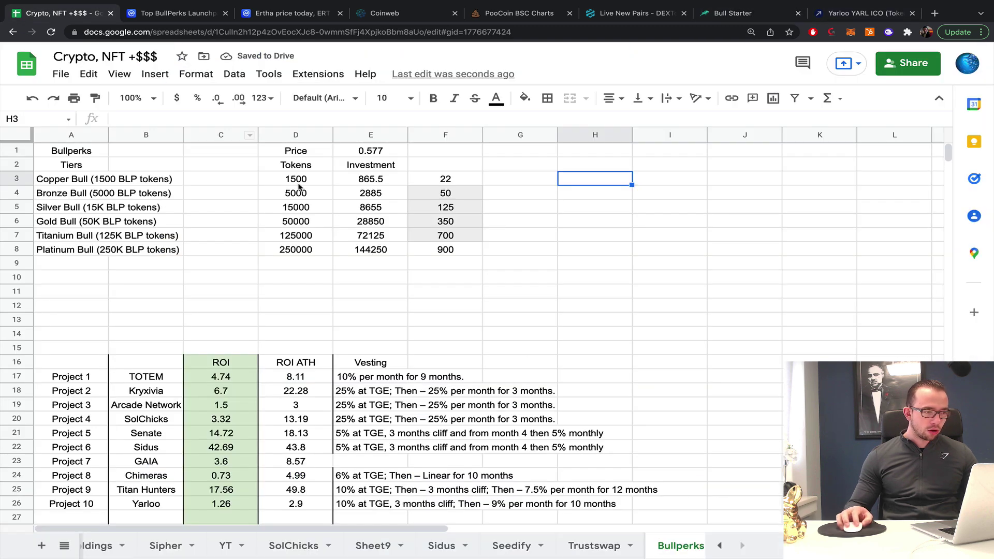
click(438, 195)
text(51)
click(658, 189)
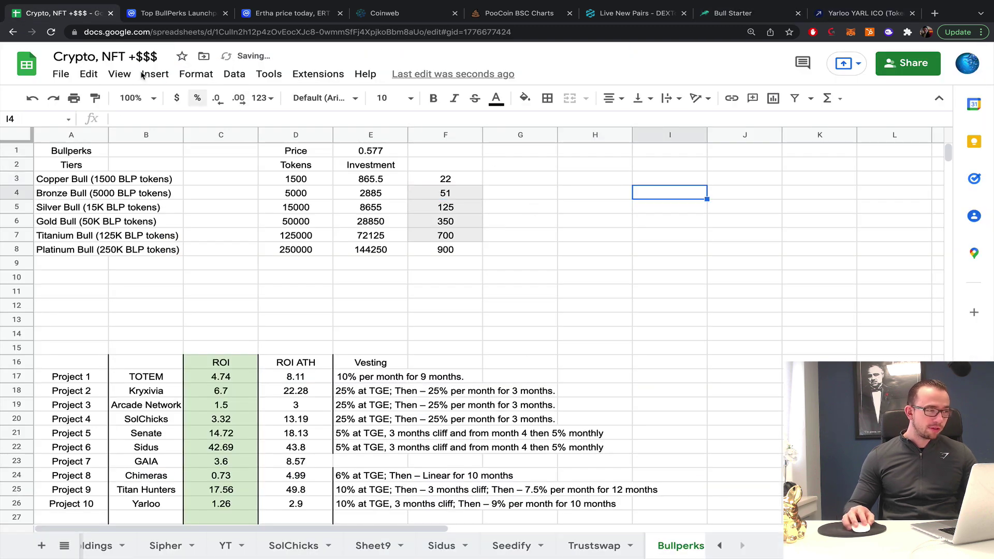
Step: Set the Silver Bull allocation in F5 to 119 and Gold Bull in F6 to 289
drag(732, 13, 155, 18)
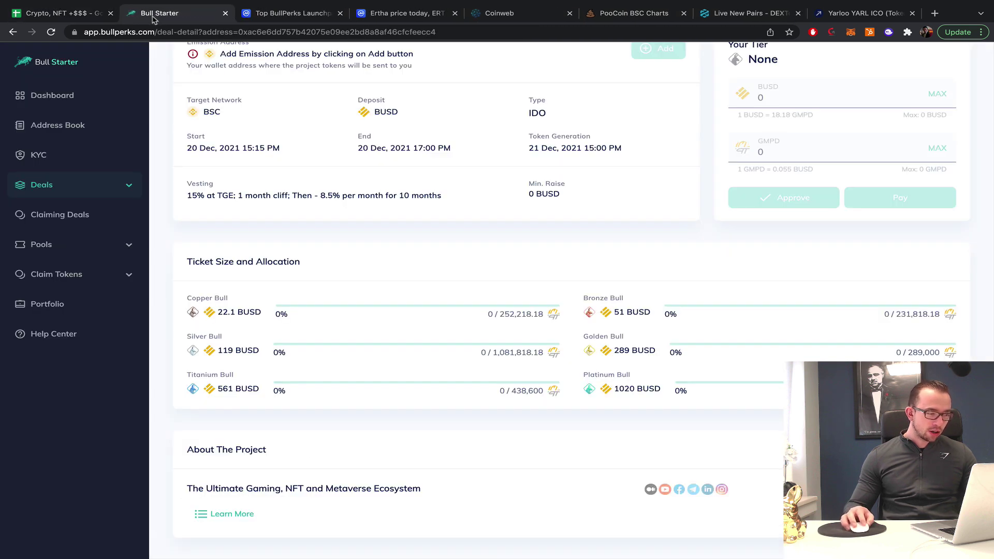
click(76, 15)
click(454, 209)
text(119)
click(548, 205)
click(136, 13)
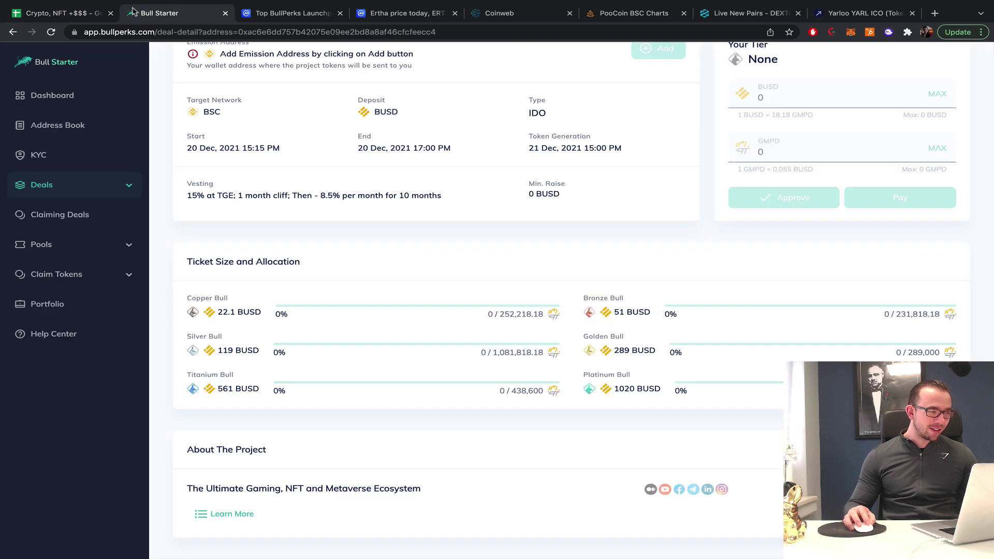
click(77, 14)
click(461, 221)
text(289)
click(521, 221)
Step: Set the Titanium Bull allocation in F7 to 561 and Platinum Bull in F8 to 1000
click(166, 13)
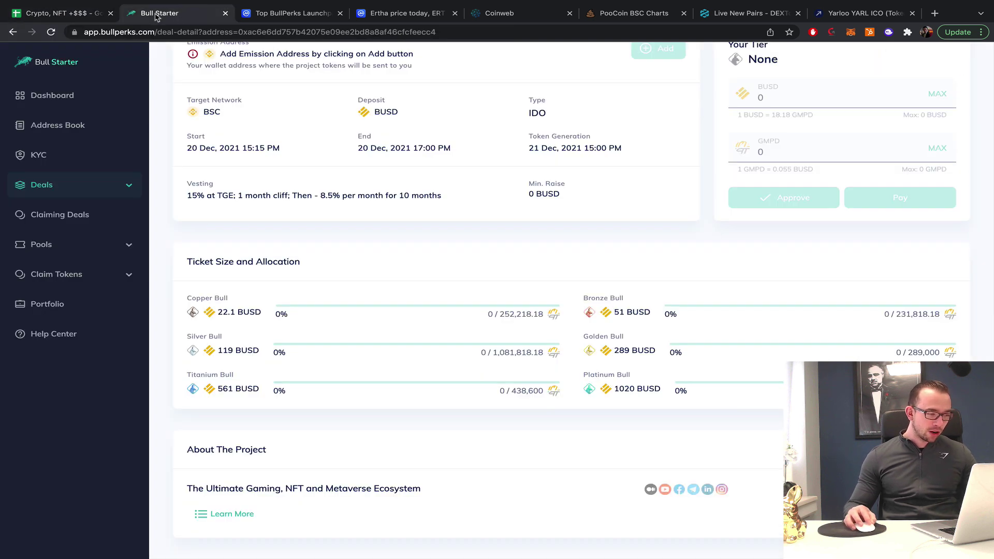
click(57, 15)
click(445, 235)
text(561)
click(670, 235)
click(458, 254)
text(1000)
click(548, 233)
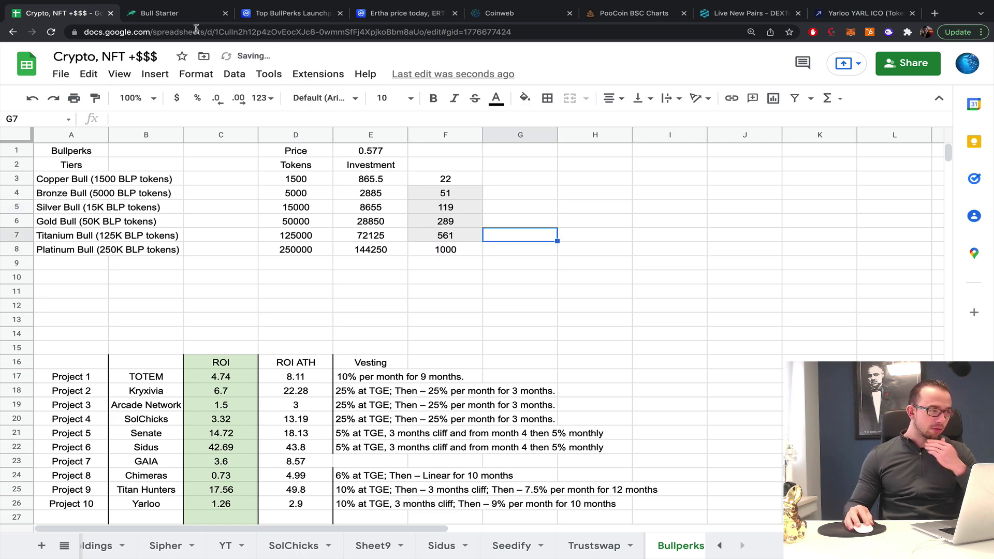
click(185, 20)
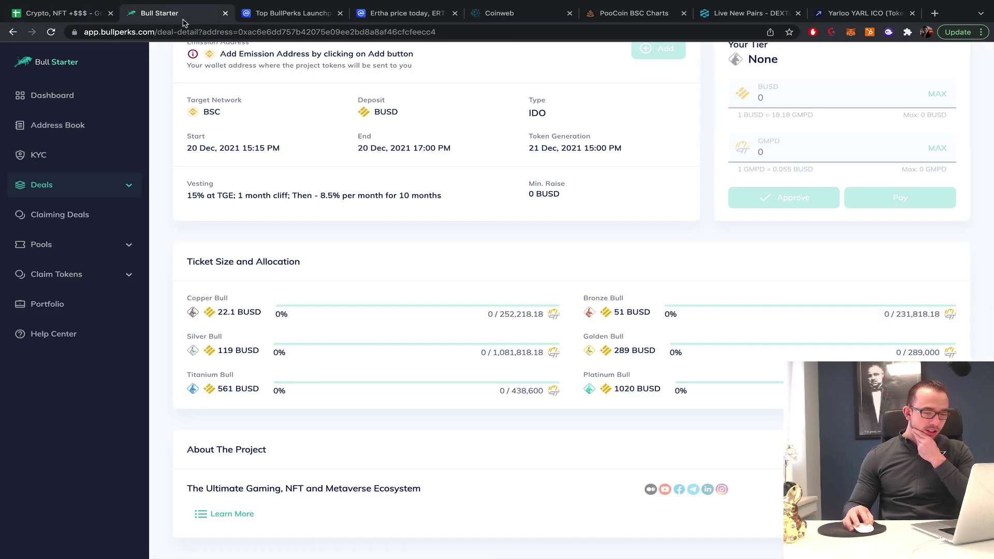
click(62, 16)
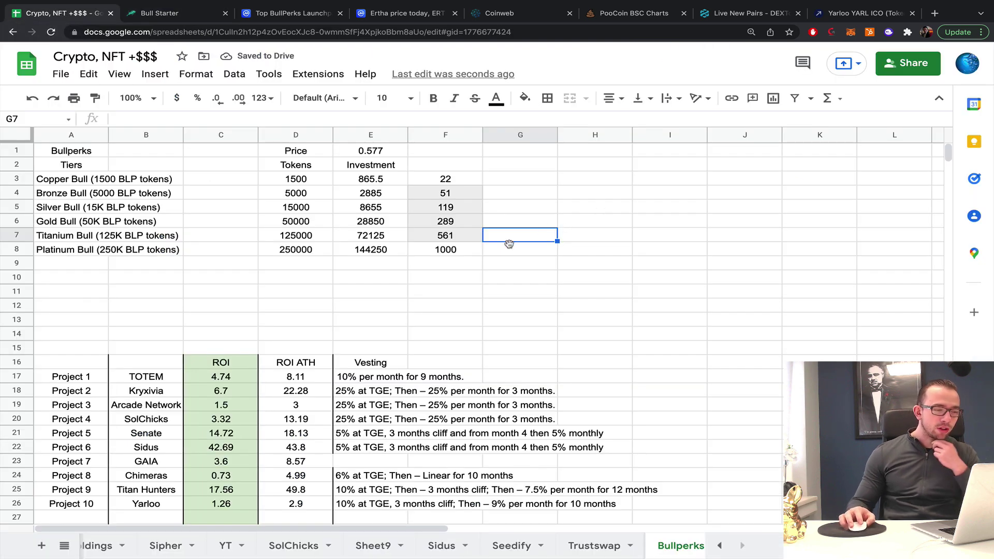
click(466, 253)
click(391, 253)
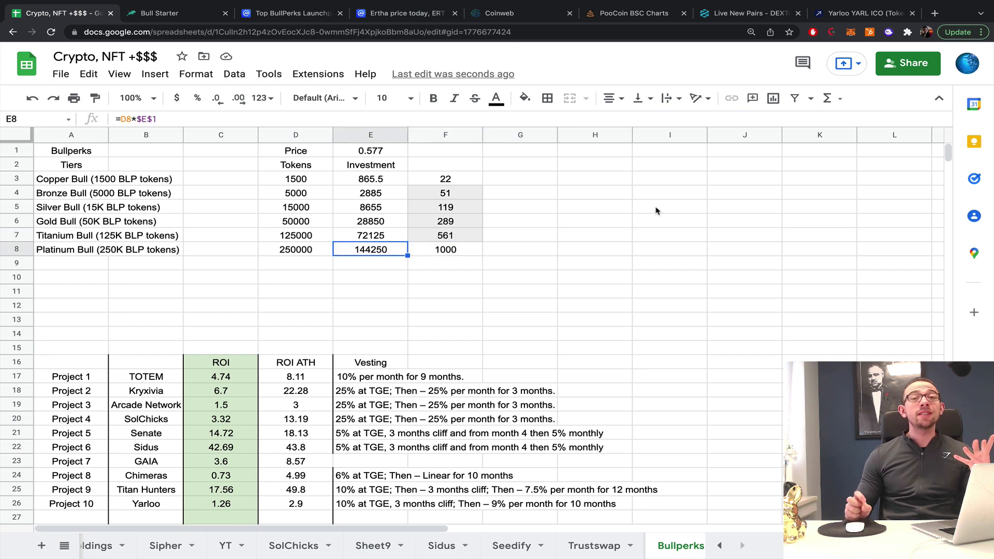
click(605, 225)
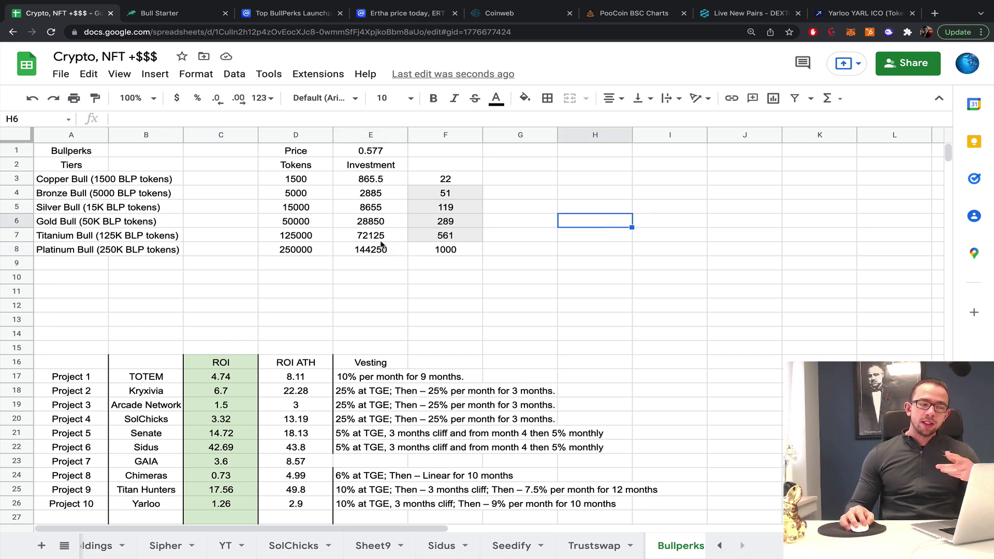
drag(371, 179, 396, 254)
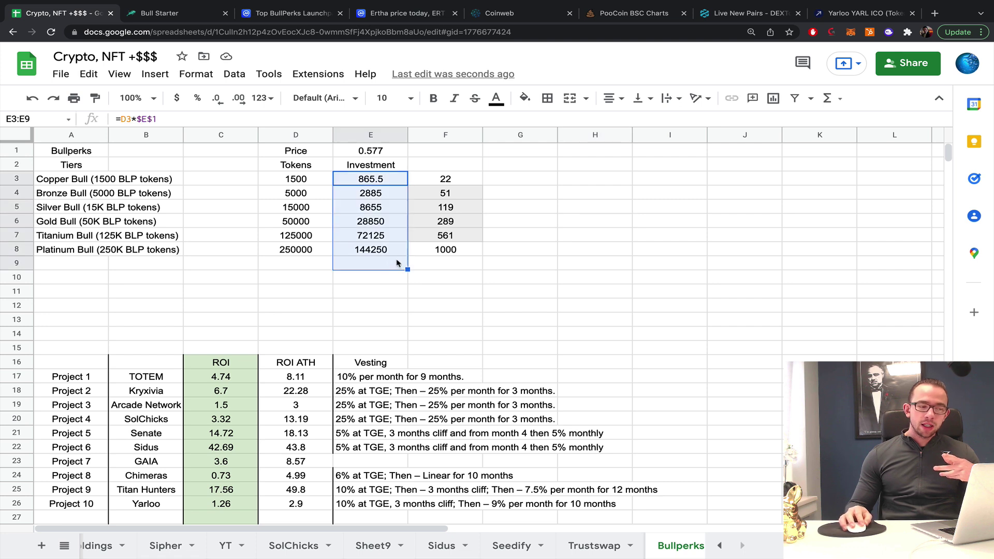
click(452, 242)
drag(291, 230, 311, 257)
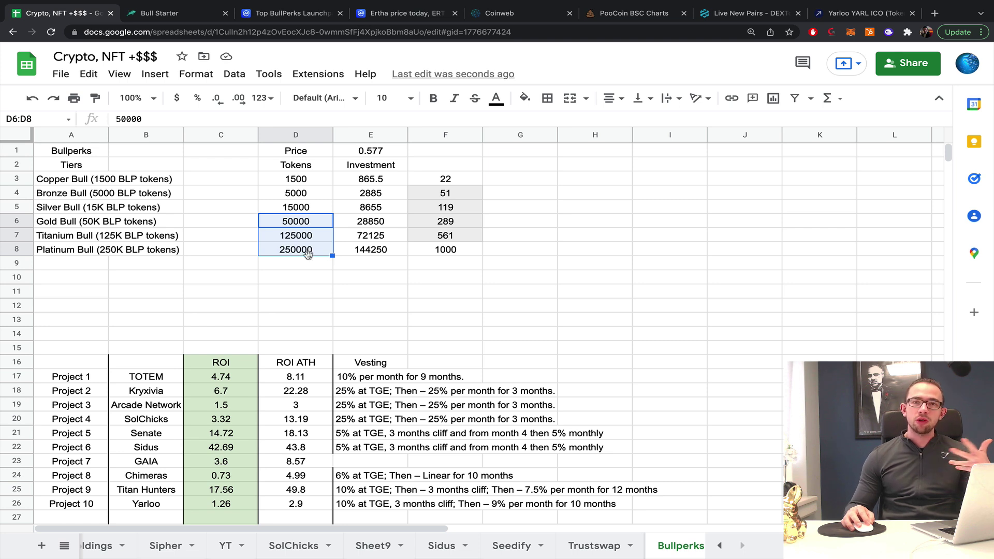
click(552, 265)
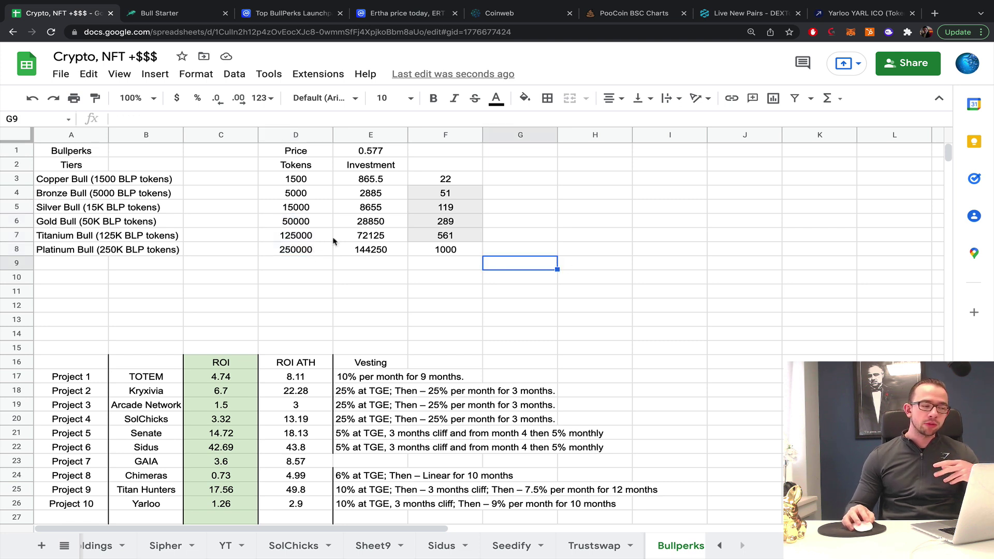
click(300, 253)
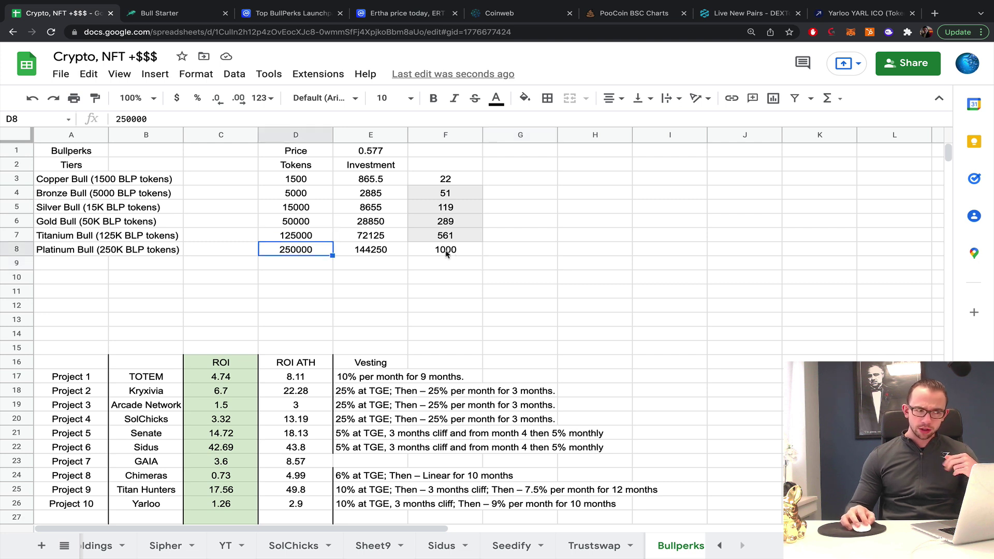
click(394, 251)
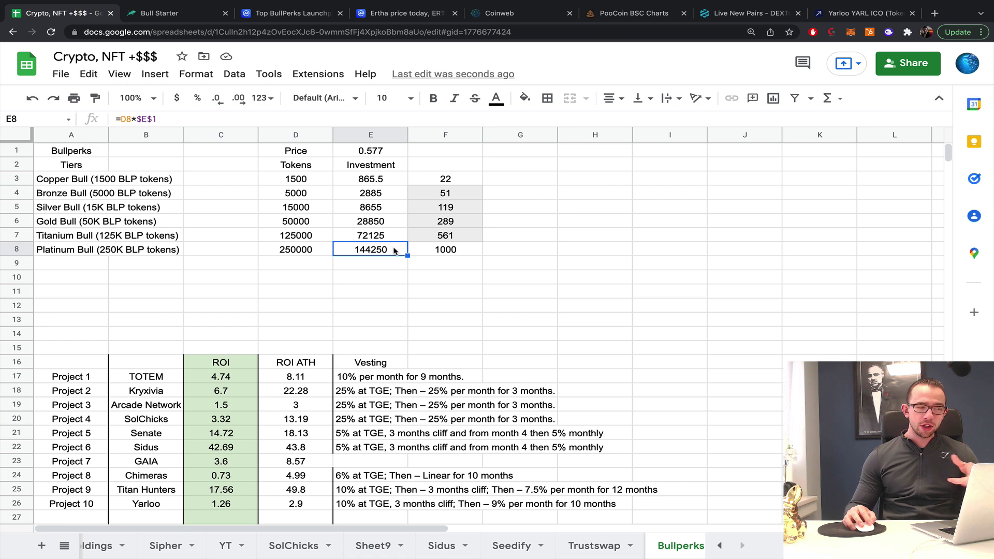
click(393, 239)
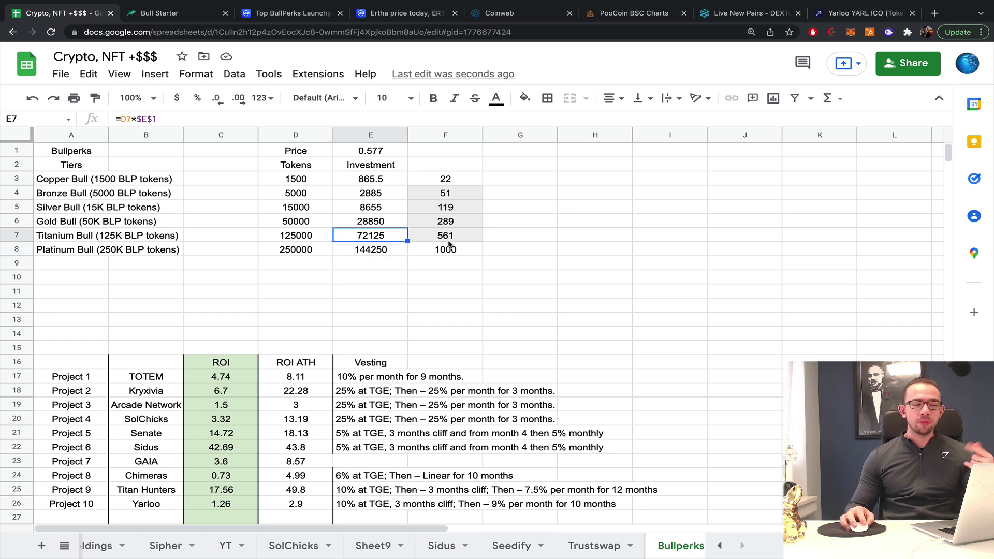
drag(451, 228, 456, 240)
click(564, 221)
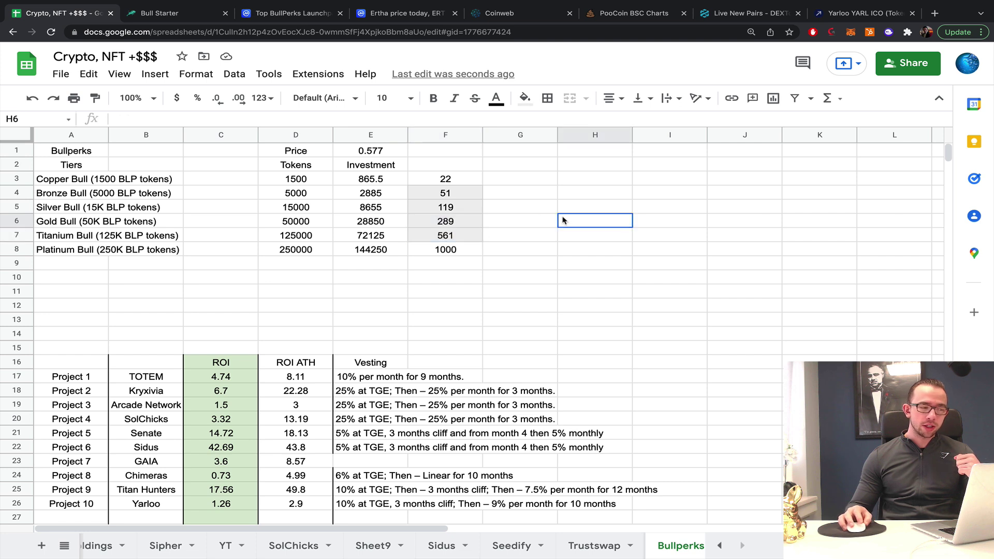
click(307, 198)
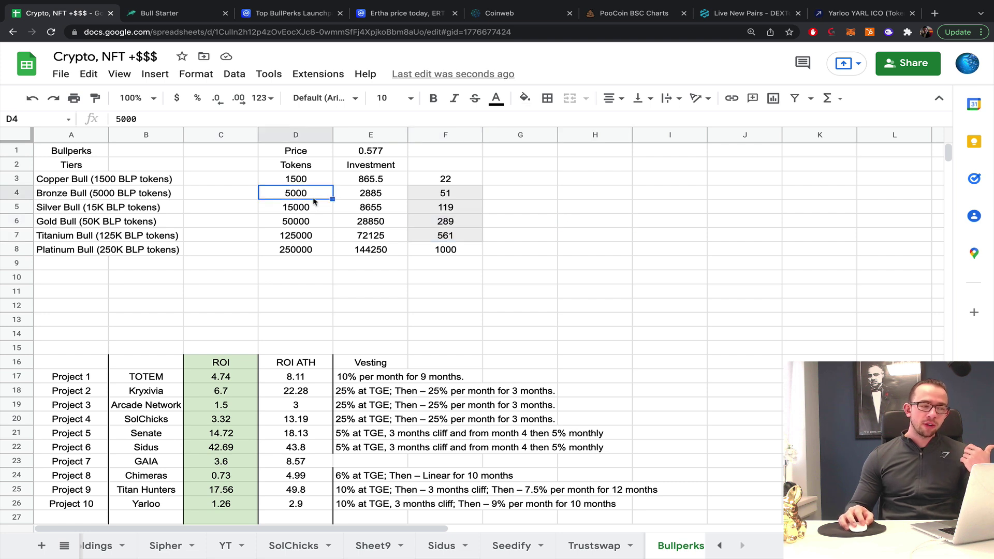
click(362, 200)
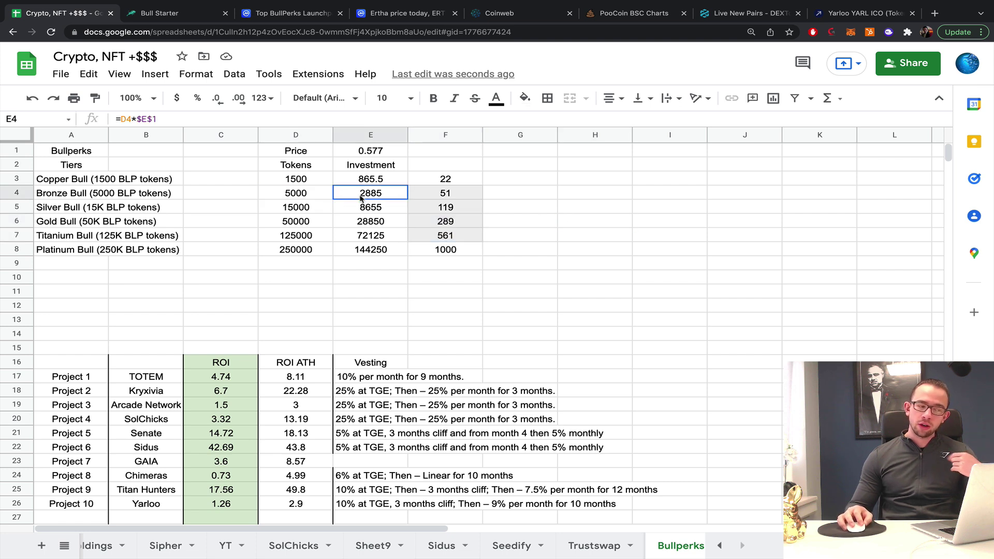
click(463, 200)
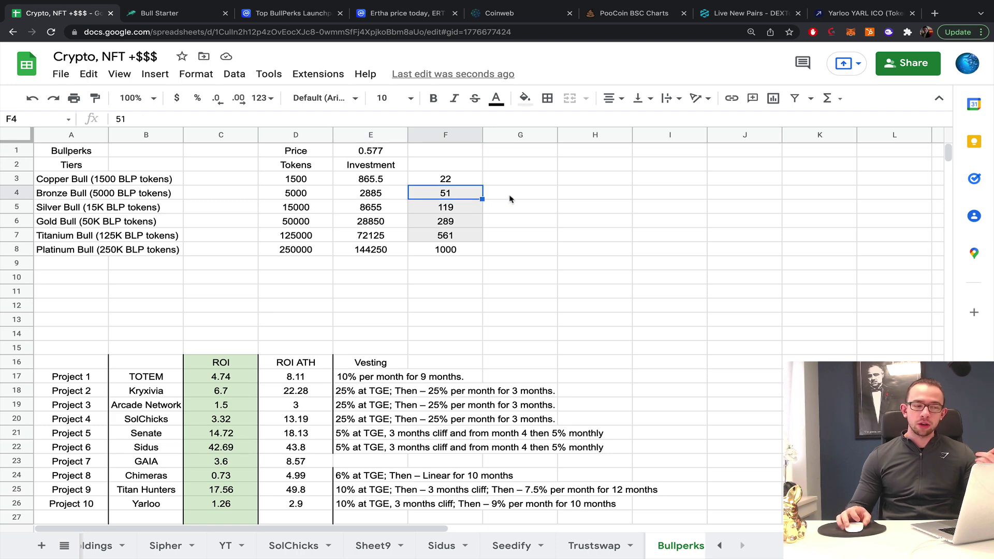
scroll(502, 207, down, 2)
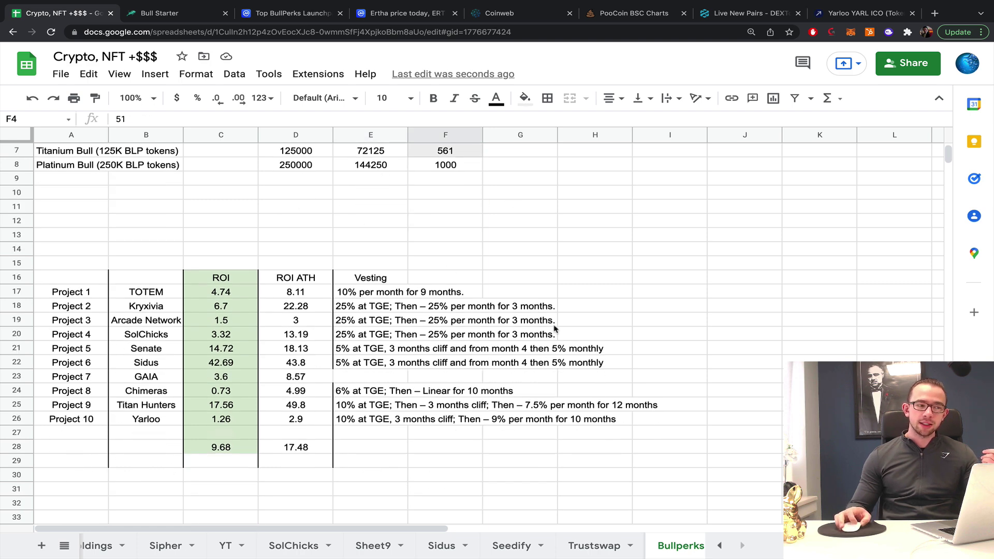
scroll(555, 331, up, 2)
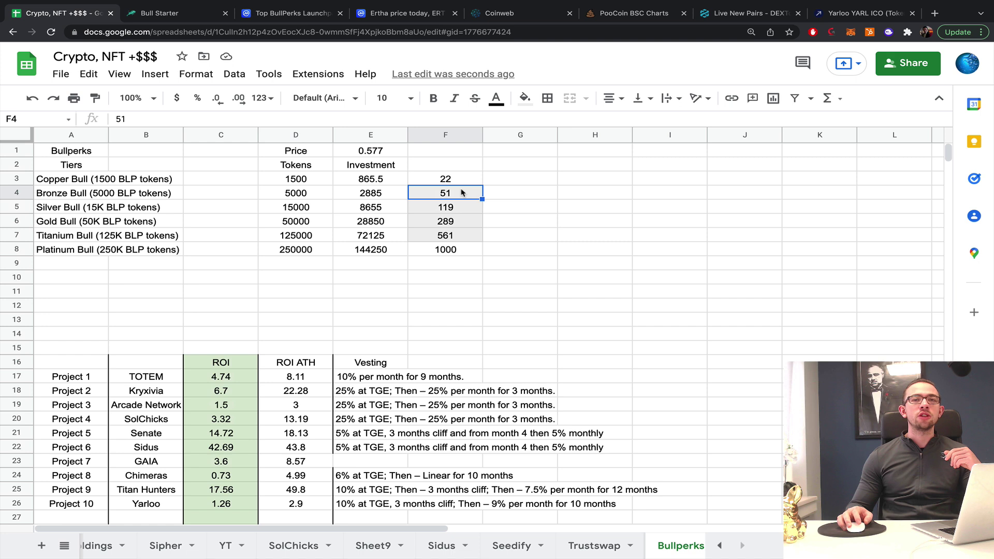
click(551, 166)
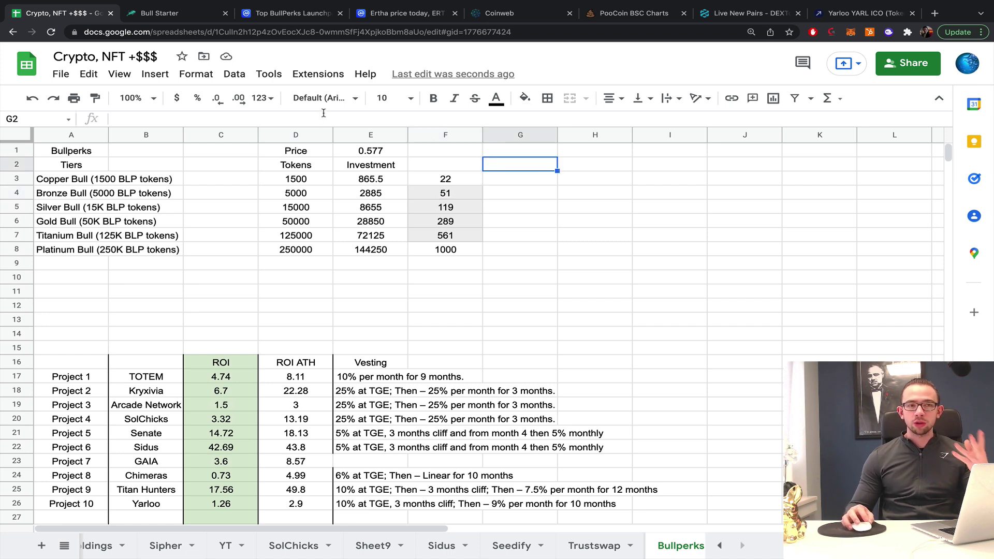
click(176, 13)
click(27, 15)
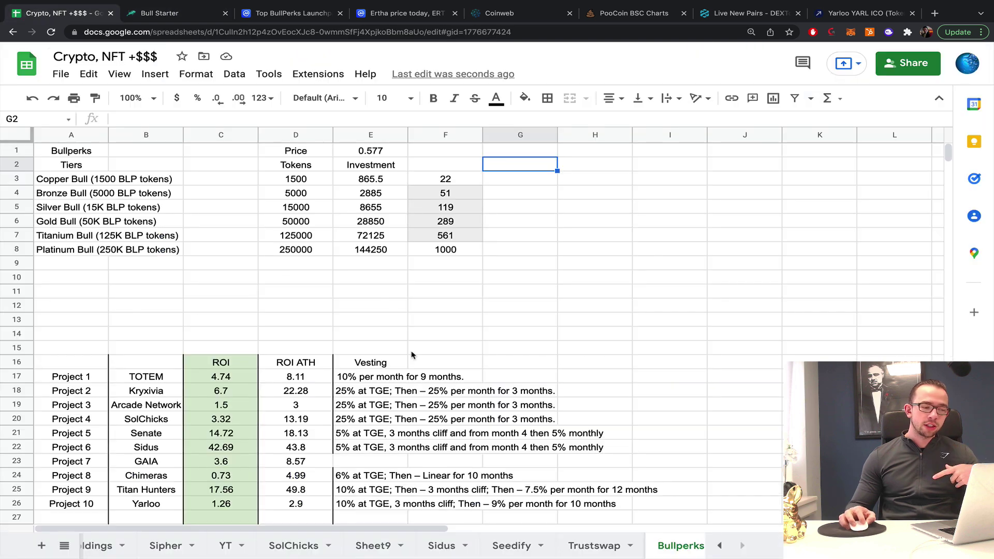
scroll(373, 396, down, 1)
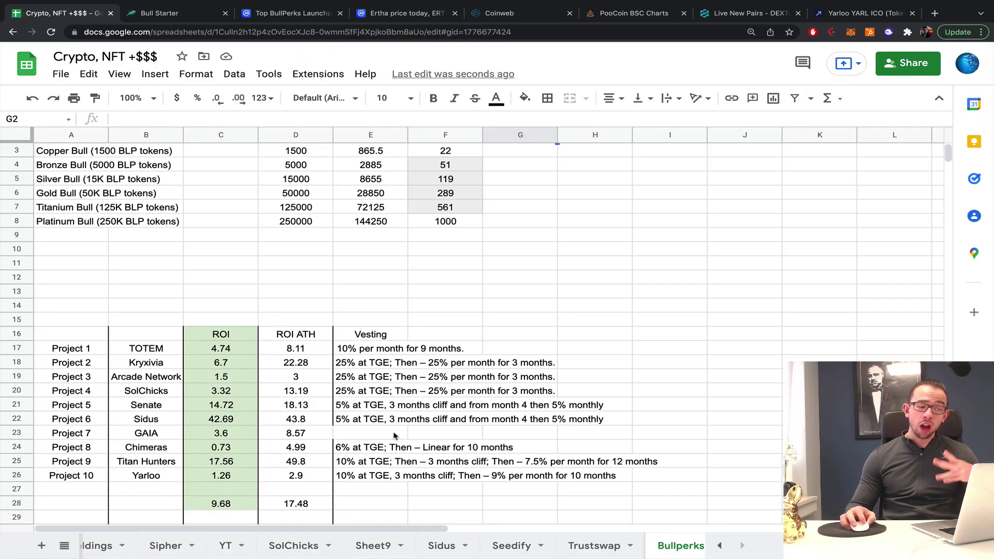
scroll(594, 267, up, 1)
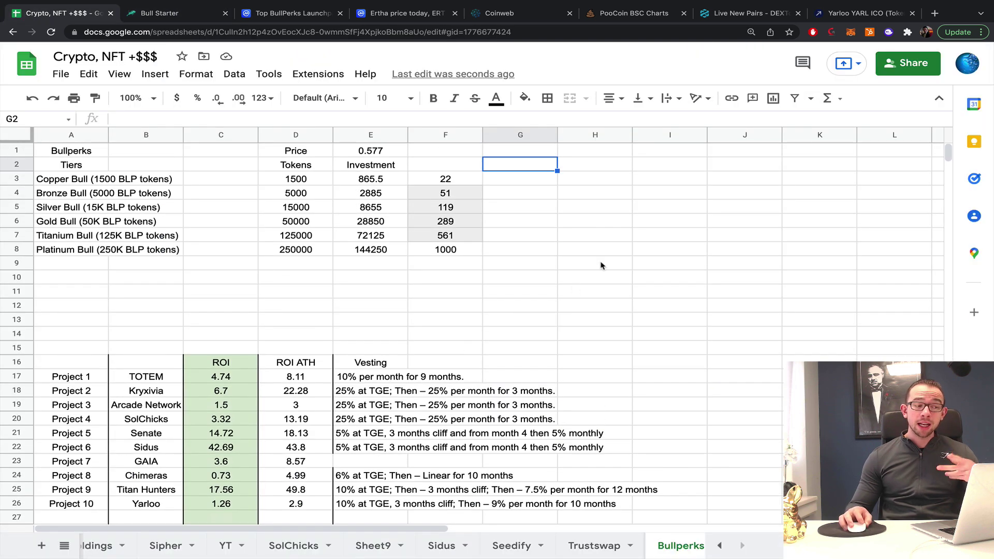
click(599, 226)
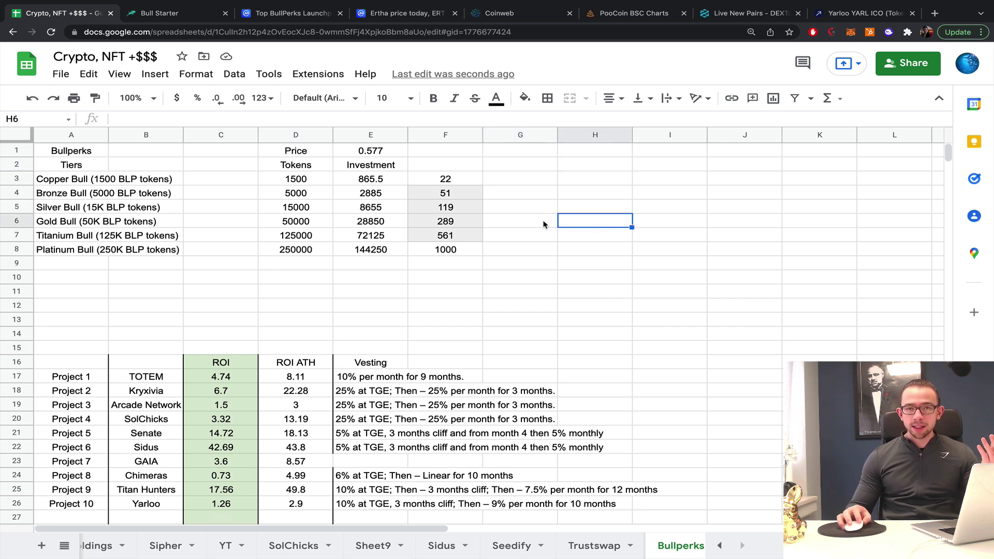
drag(365, 194, 372, 254)
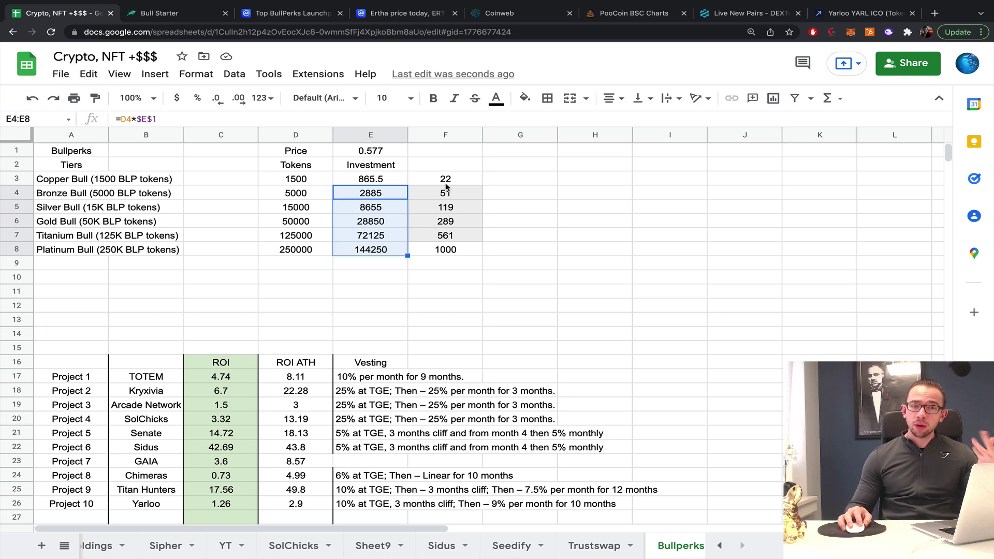
drag(443, 183, 445, 255)
click(611, 205)
scroll(580, 210, down, 3)
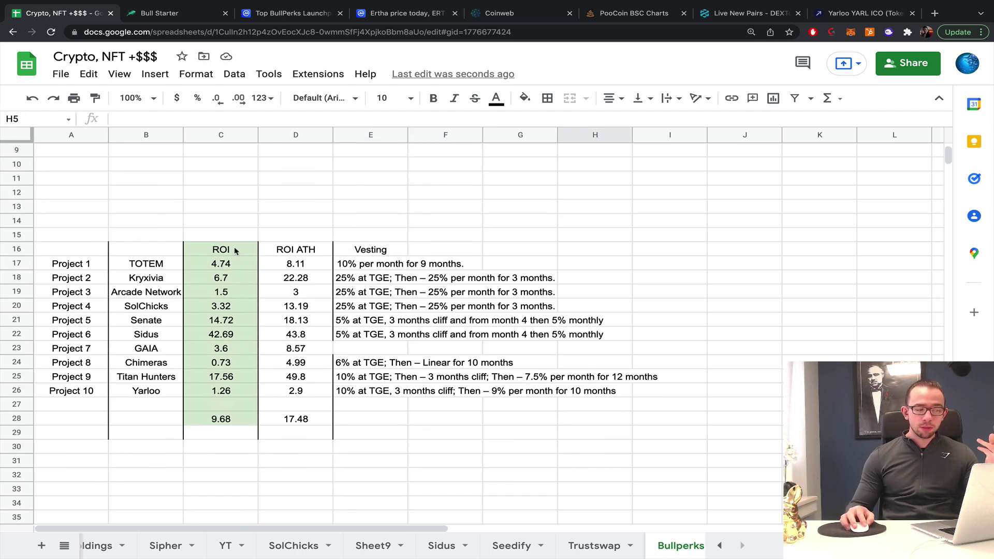
drag(234, 251, 223, 433)
scroll(375, 338, up, 3)
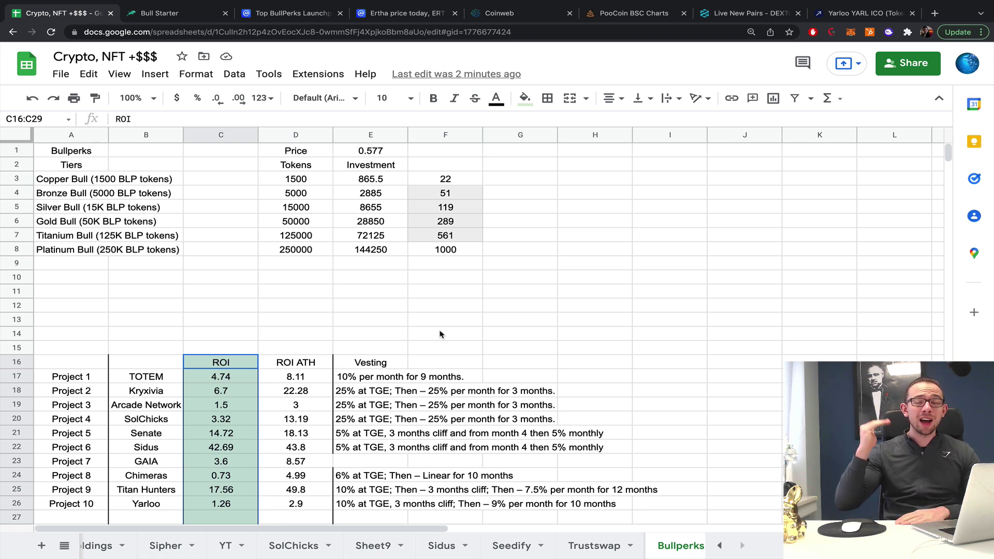
Step: Open the Bull Starter Dashboard to view the 0 BLP wallet, tier None and lock-up penalties
click(199, 16)
scroll(357, 178, up, 5)
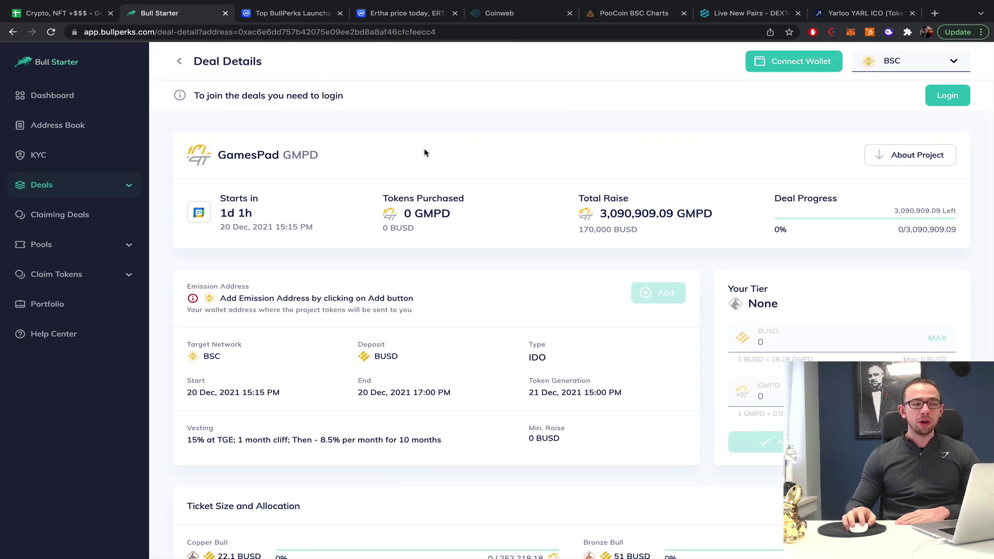
click(80, 100)
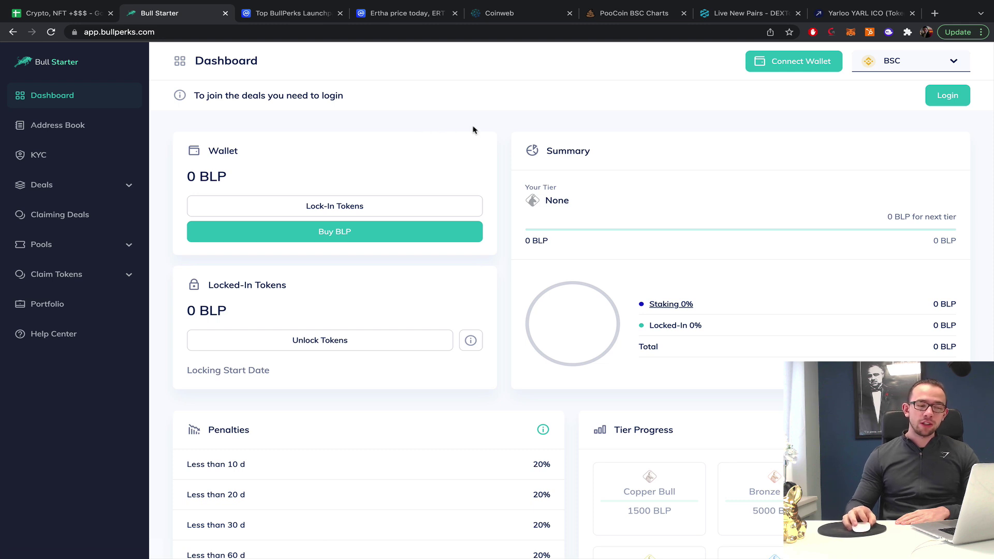
scroll(476, 131, down, 2)
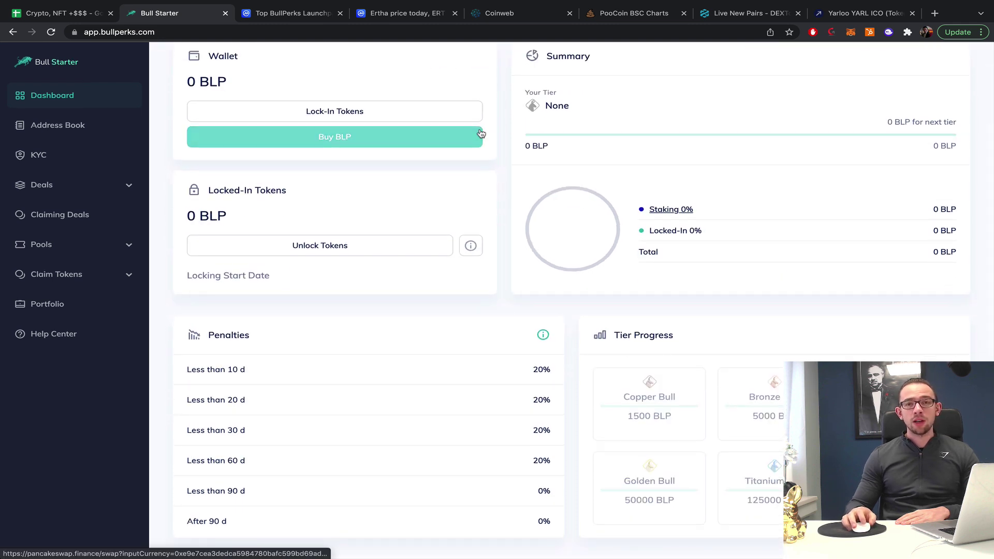
scroll(537, 139, up, 2)
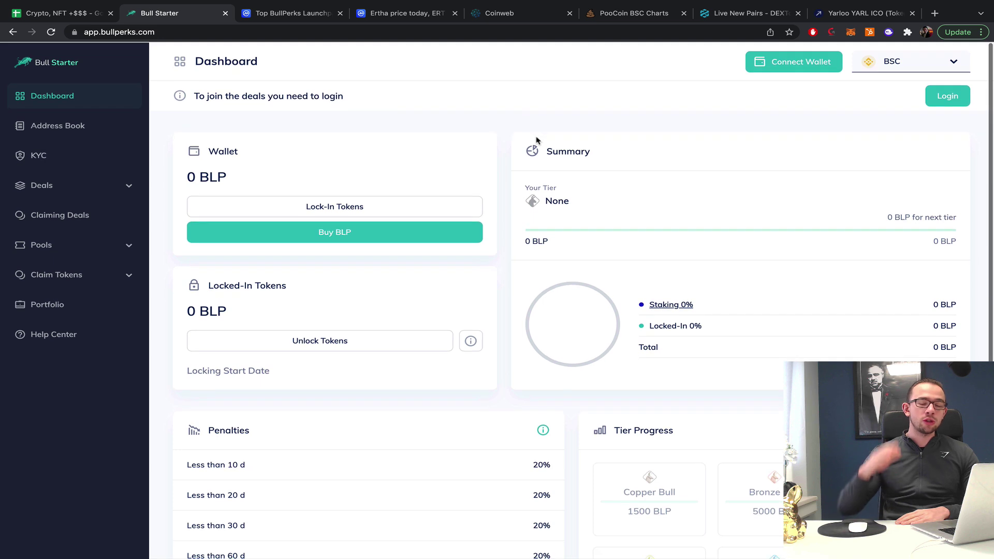